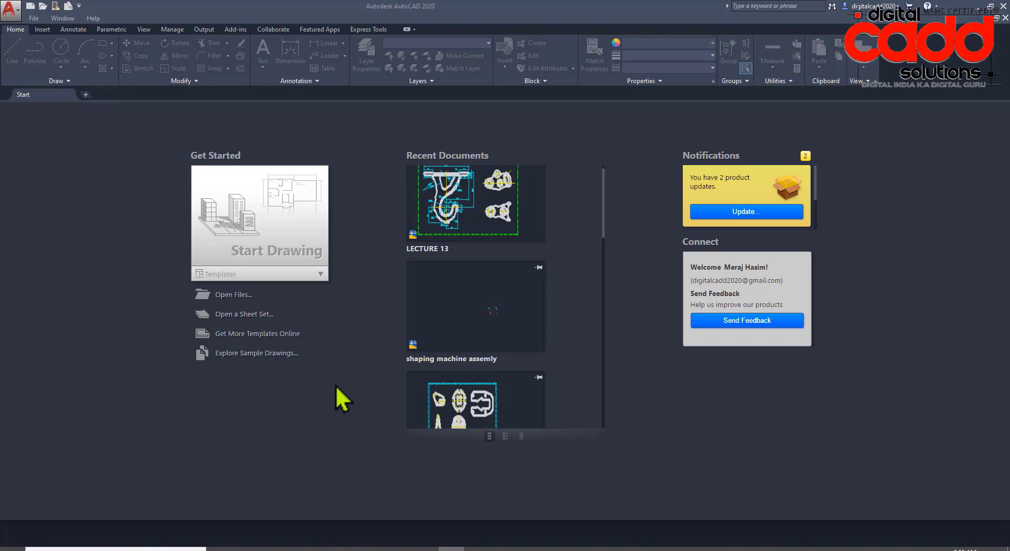
- Start a new drawing from the acadiso.dwt template
click(318, 274)
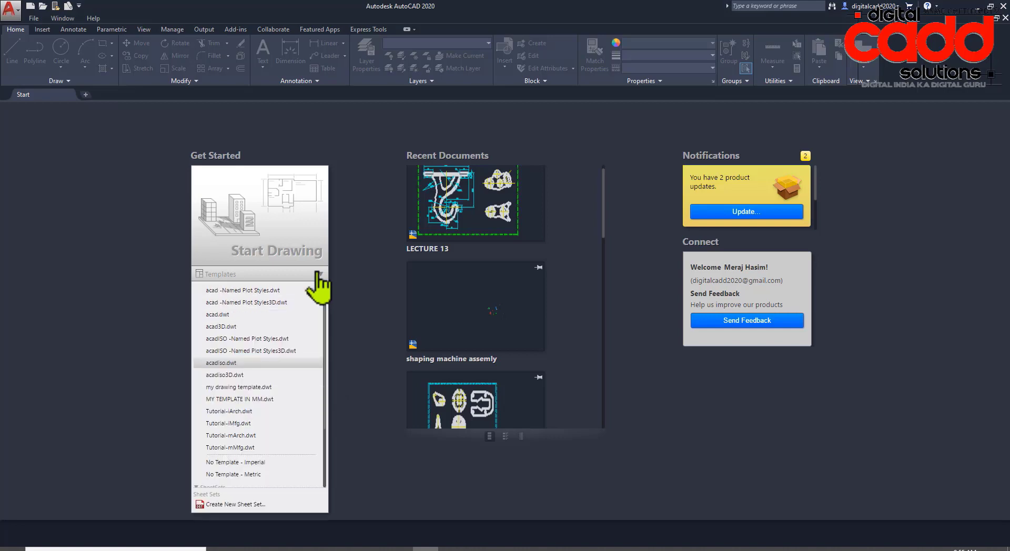
click(224, 363)
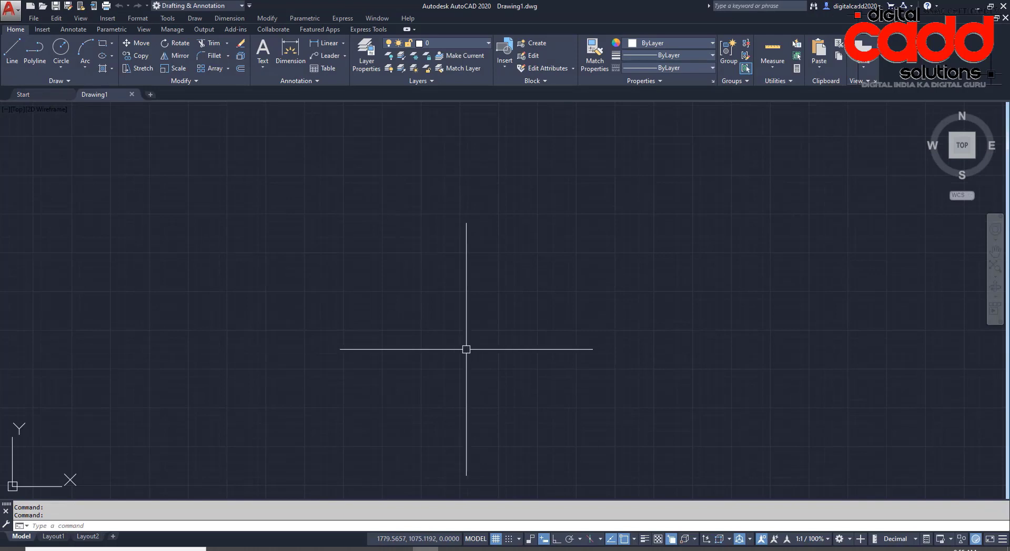
key(ctrl+alt+d)
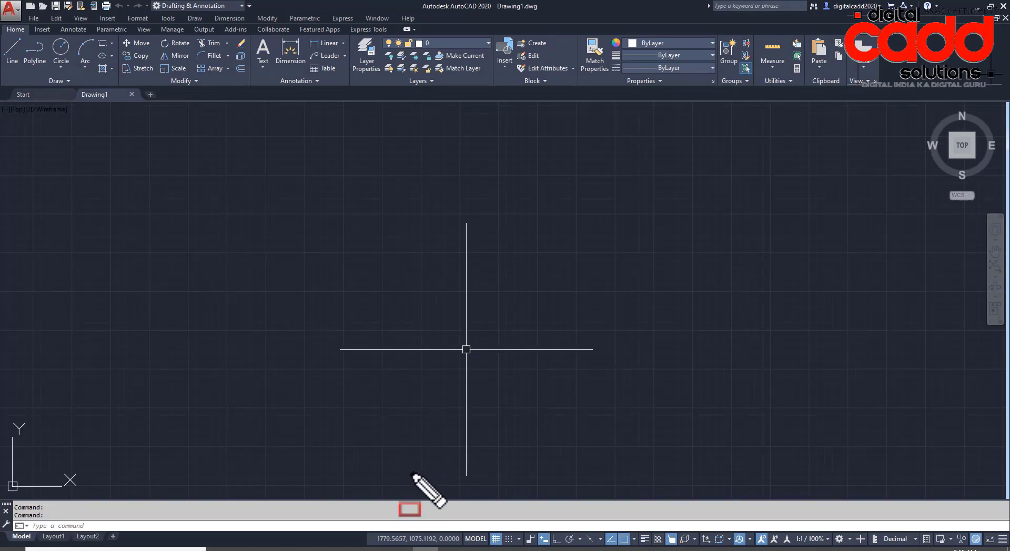
mouse_move(360, 521)
mouse_down()
mouse_move(501, 541)
mouse_move(1009, 550)
mouse_up()
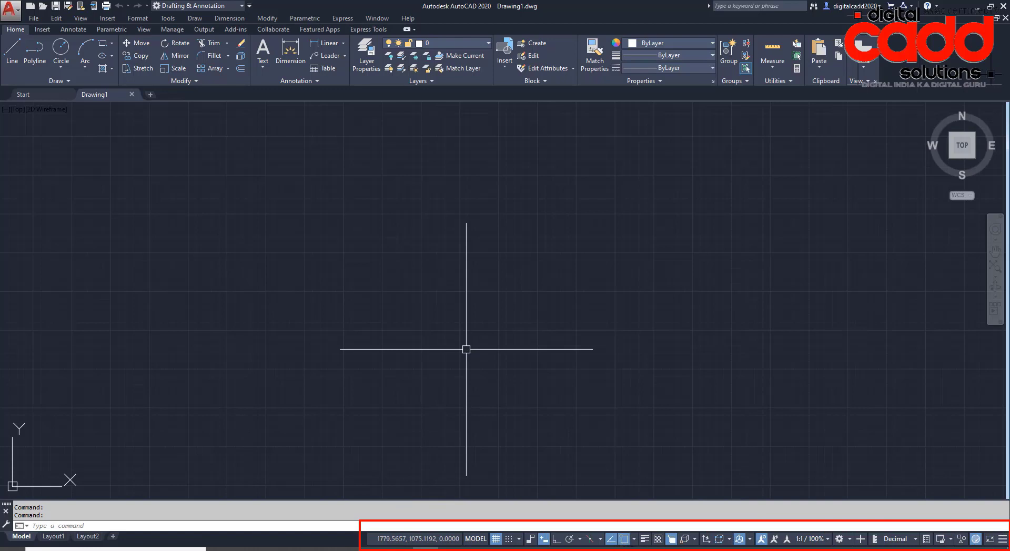
drag(537, 546, 559, 550)
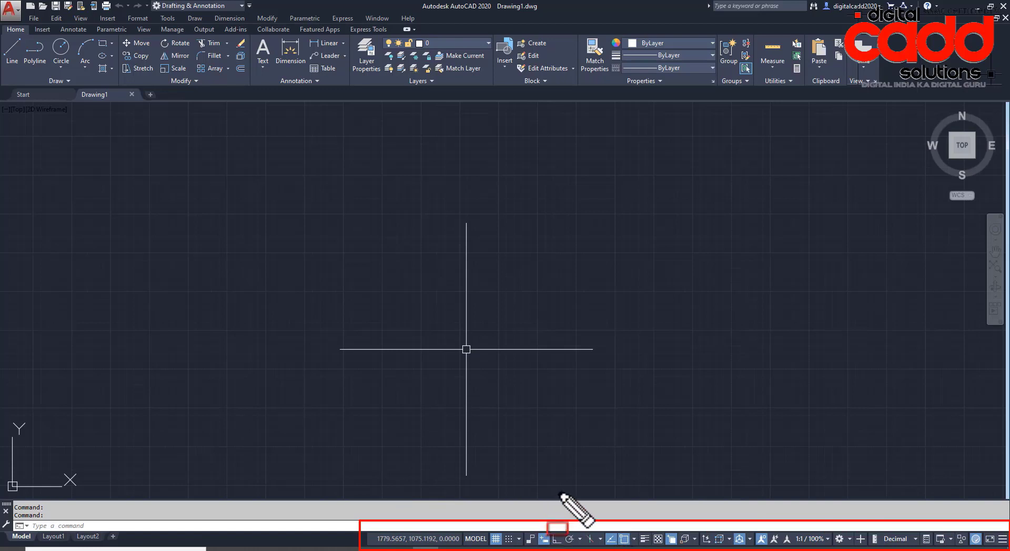
key(ctrl+z)
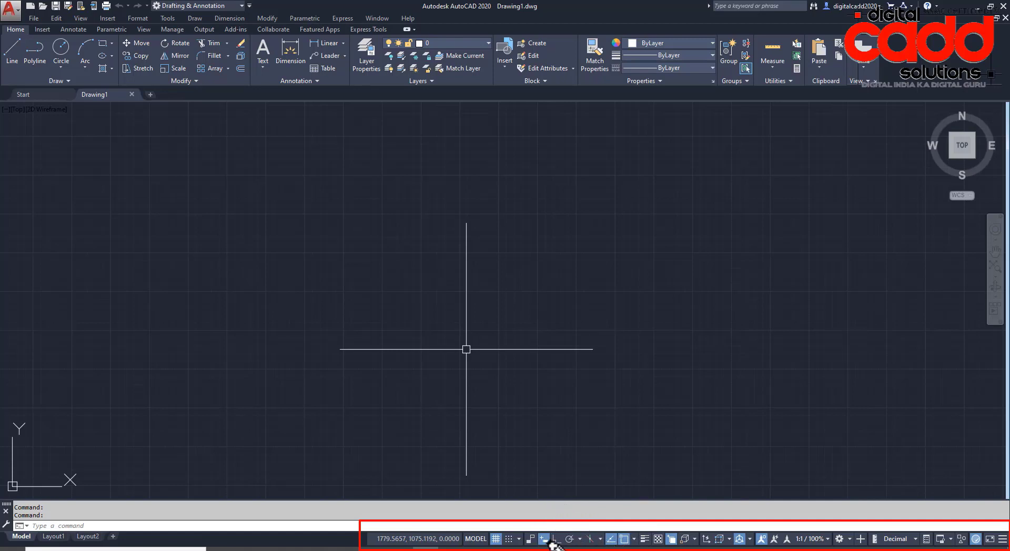
mouse_move(550, 526)
mouse_down()
mouse_move(562, 547)
mouse_move(547, 550)
mouse_up()
mouse_move(602, 522)
mouse_down()
mouse_move(617, 549)
mouse_move(625, 534)
mouse_move(633, 550)
mouse_up()
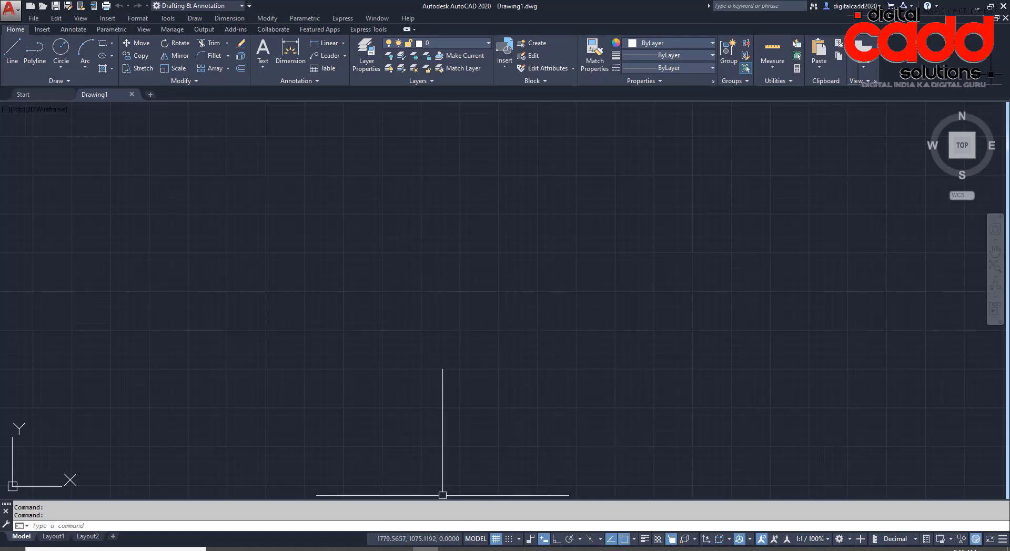
drag(360, 517, 467, 550)
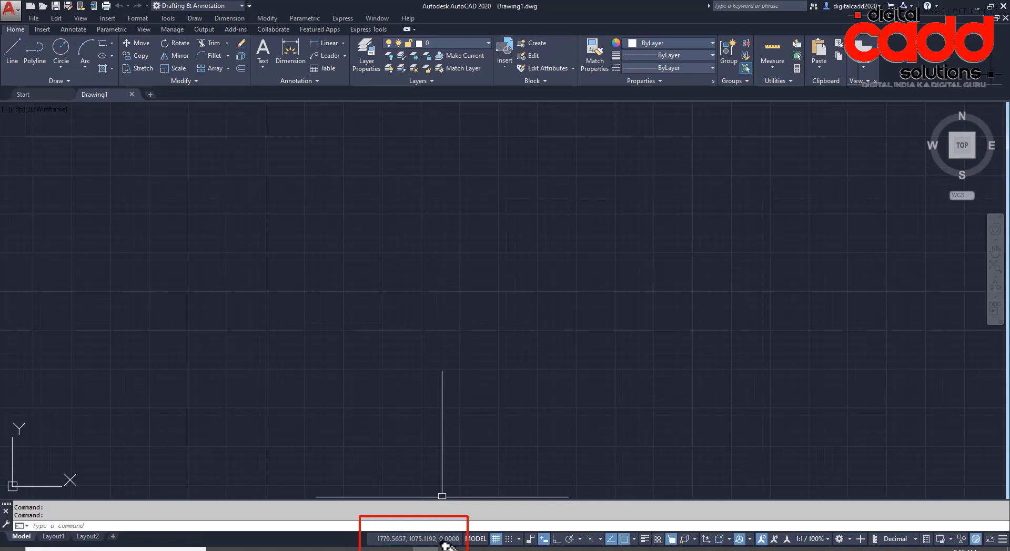
key(Escape)
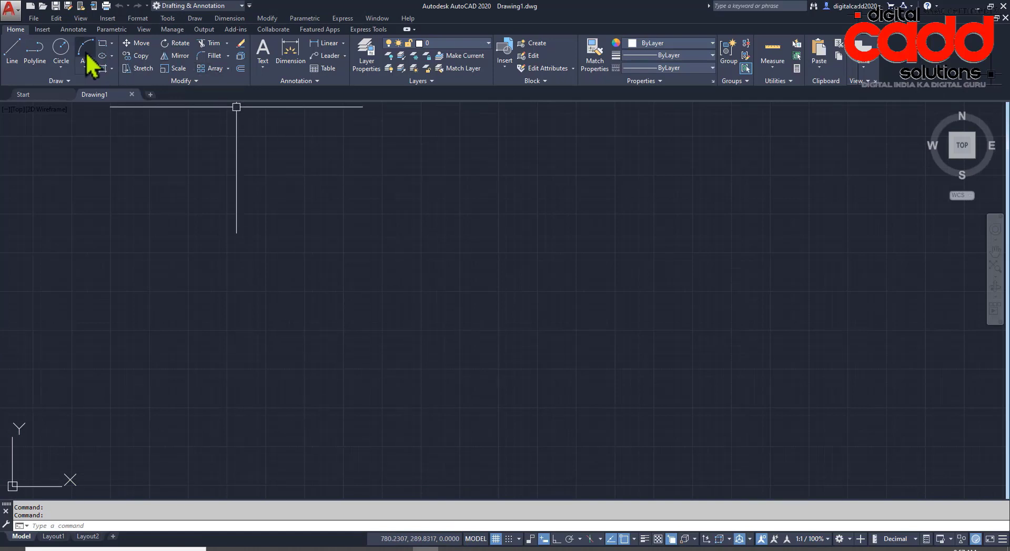
click(61, 52)
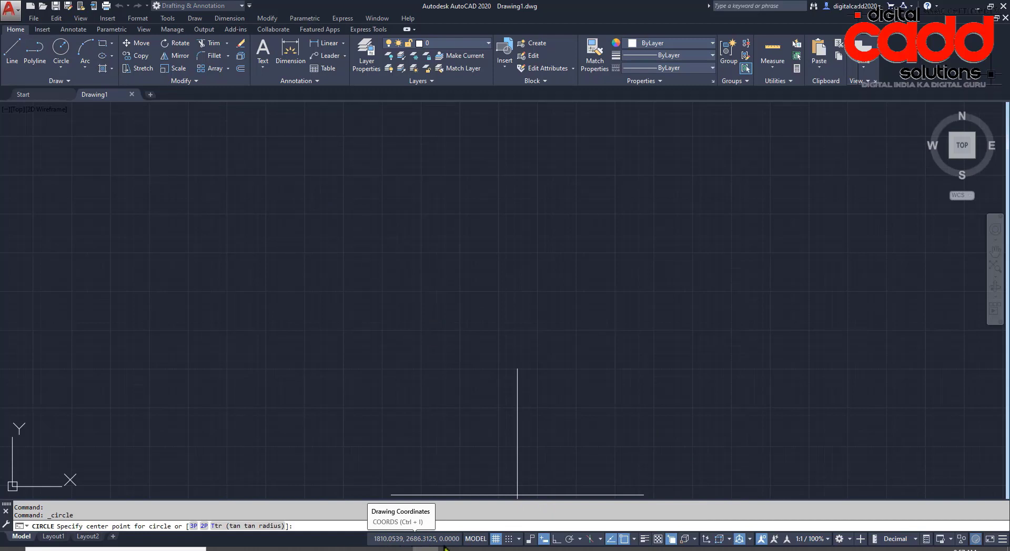
key(Escape)
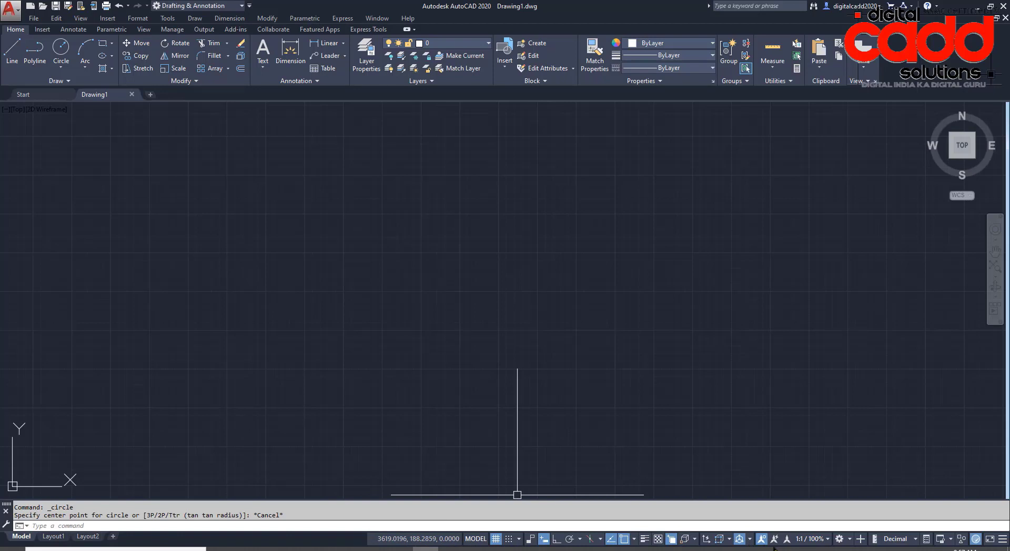
click(1002, 540)
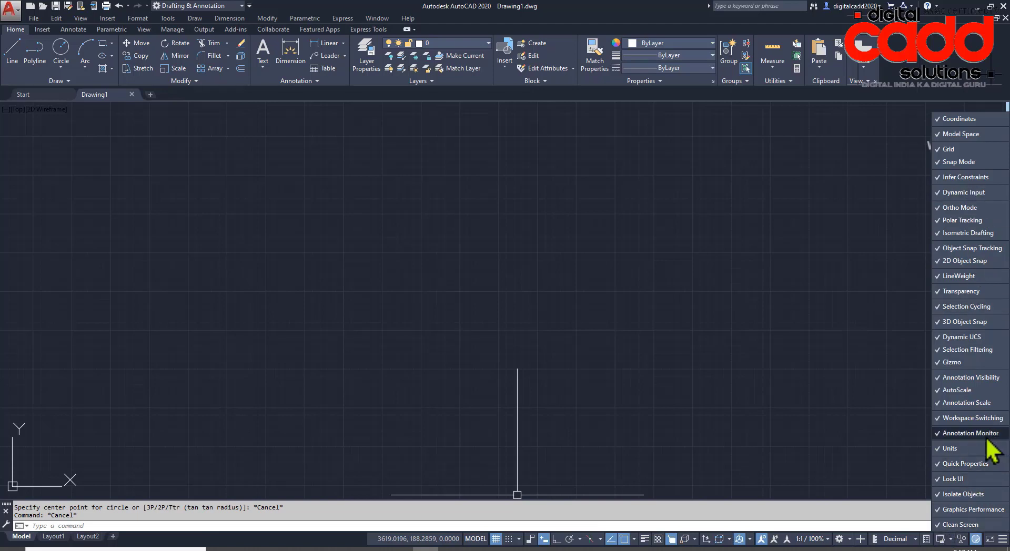
click(609, 339)
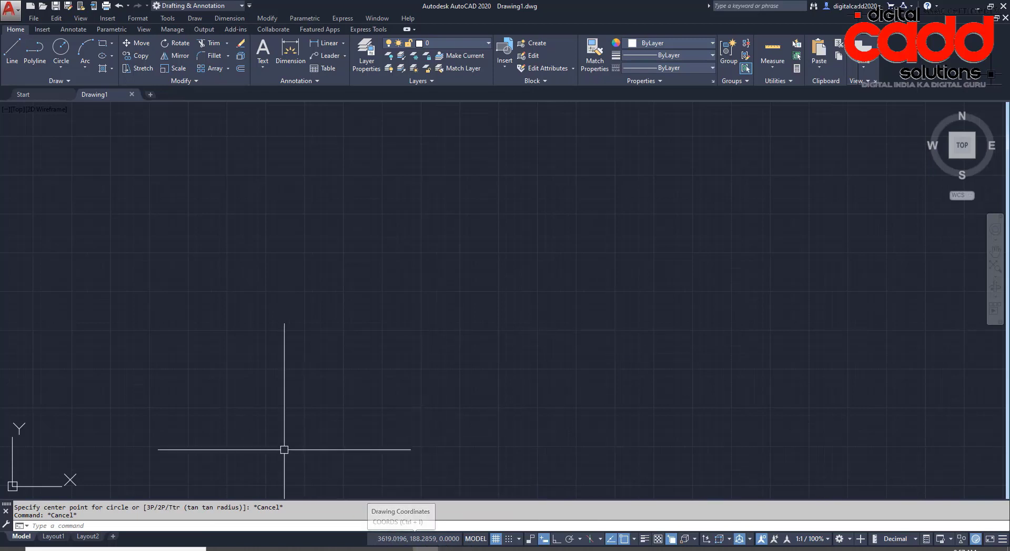
- Use UCSICON with the ORigin option to display the coordinate system icon at the drawing's origin
middle_drag(193, 403, 416, 312)
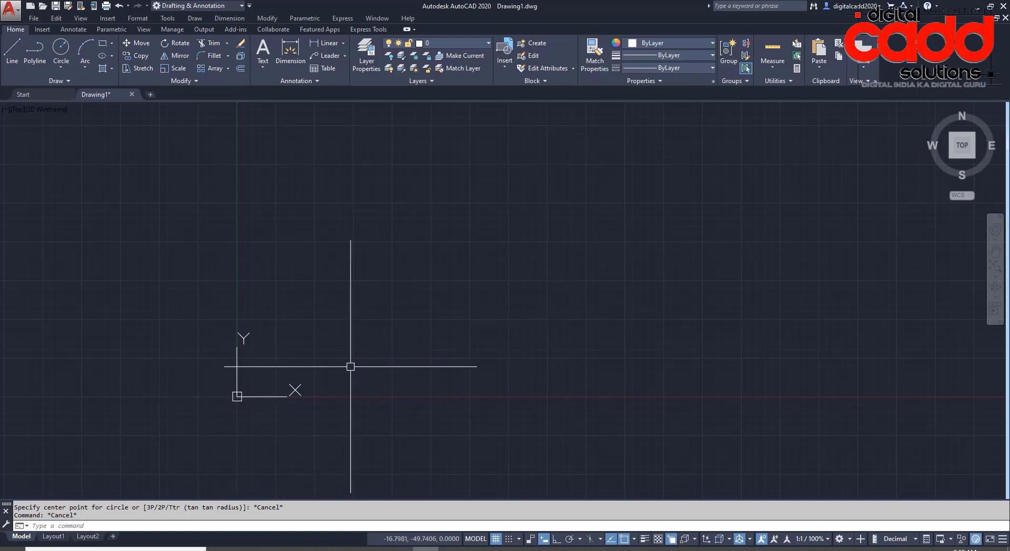
text(ucs)
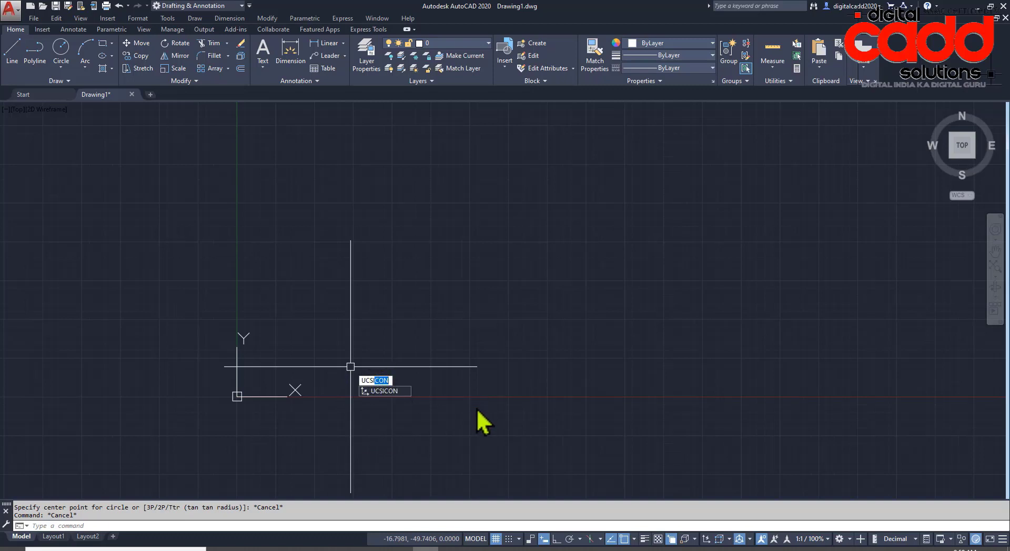
click(403, 396)
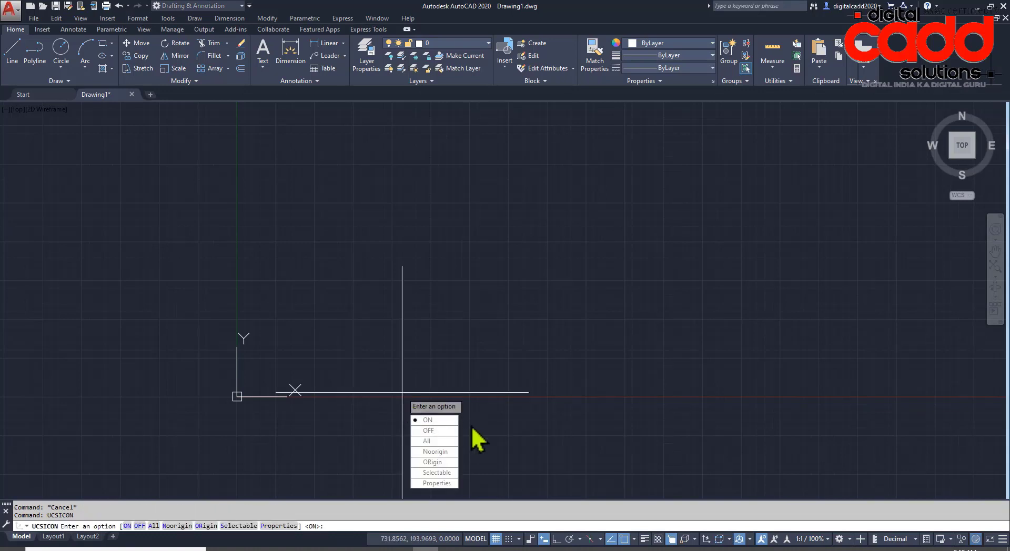
click(448, 464)
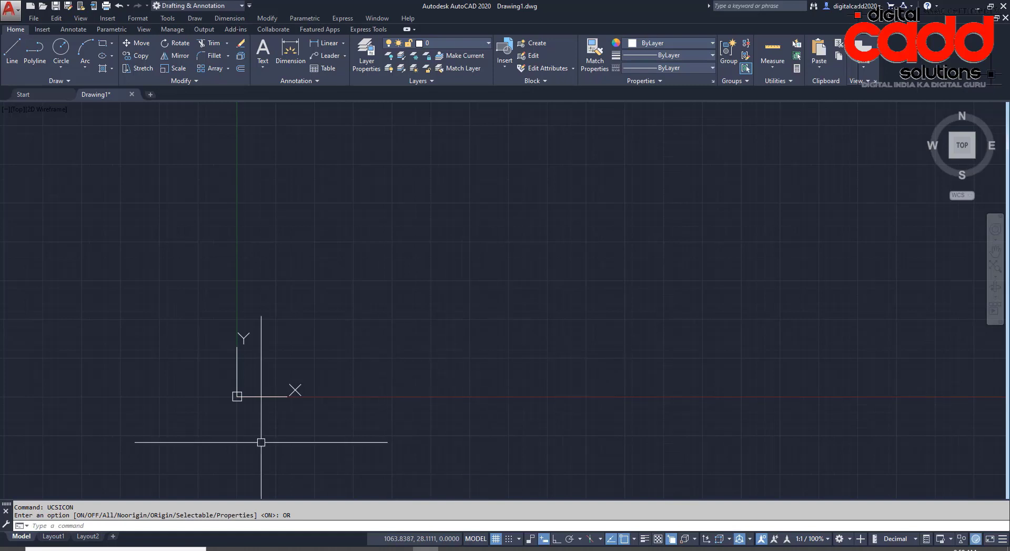
mouse_move(236, 399)
middle_down()
mouse_move(274, 378)
mouse_move(248, 381)
middle_up()
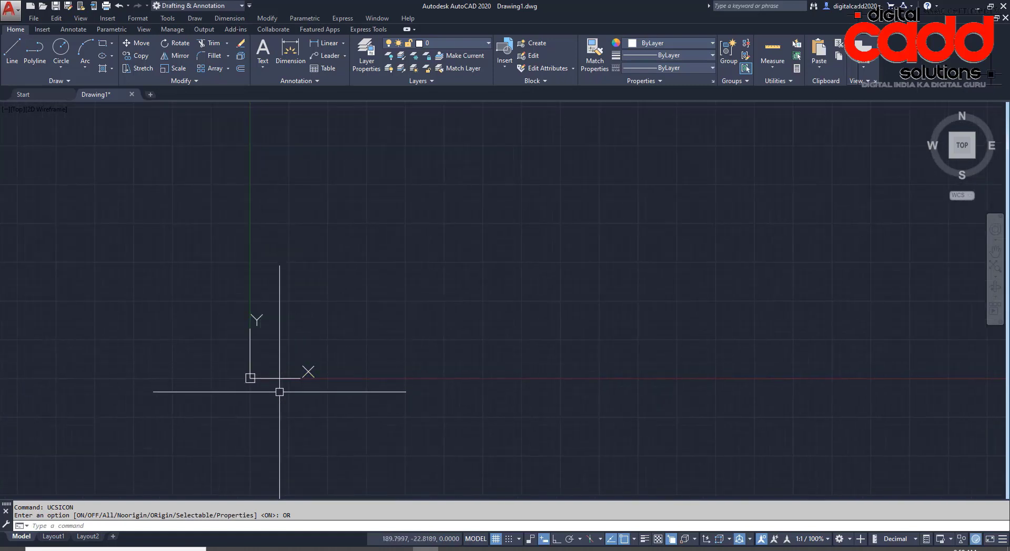
mouse_move(398, 351)
middle_down()
mouse_move(348, 367)
mouse_move(498, 331)
mouse_move(537, 306)
middle_up()
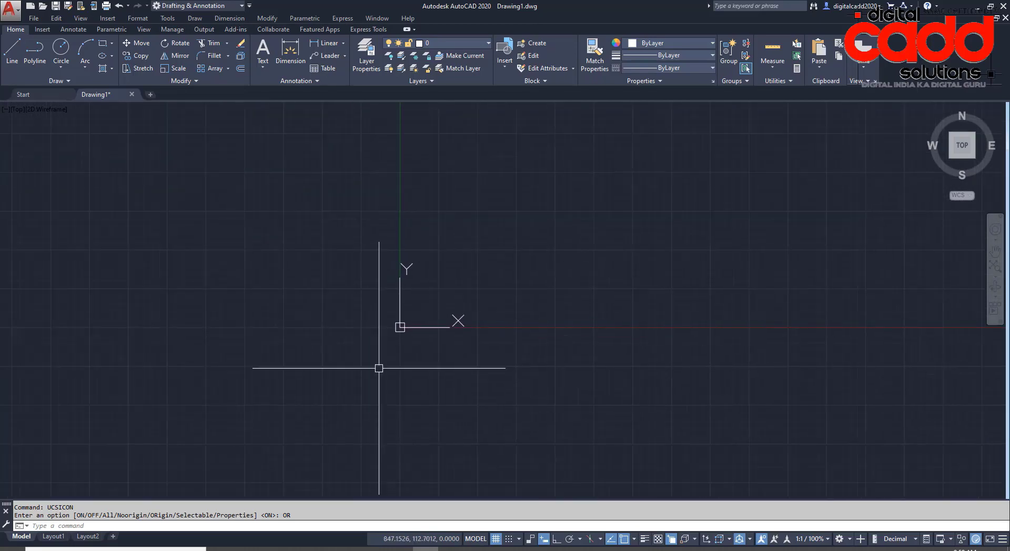
mouse_move(190, 415)
middle_down()
mouse_move(233, 396)
mouse_move(220, 400)
middle_up()
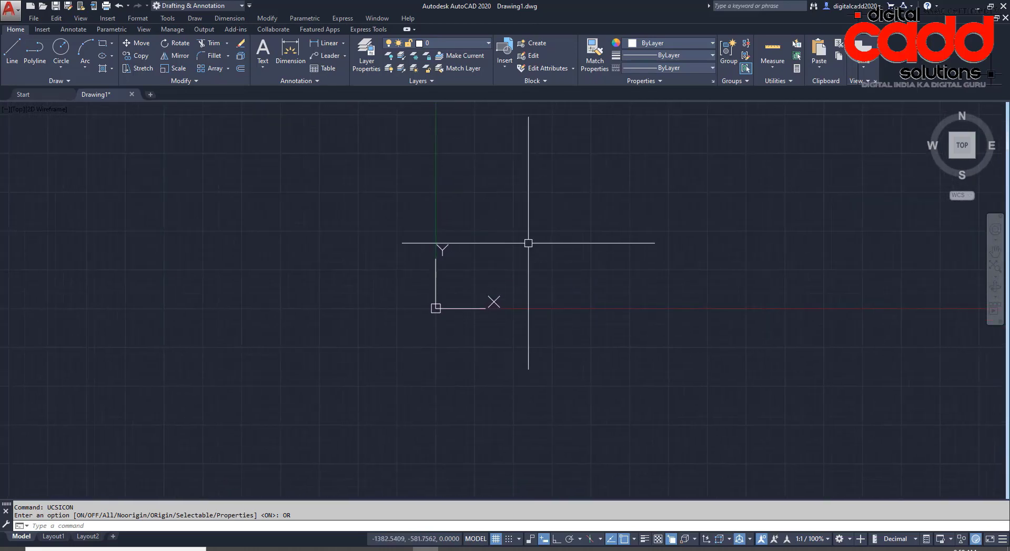
scroll(527, 239, up, 1)
middle_drag(409, 385, 431, 397)
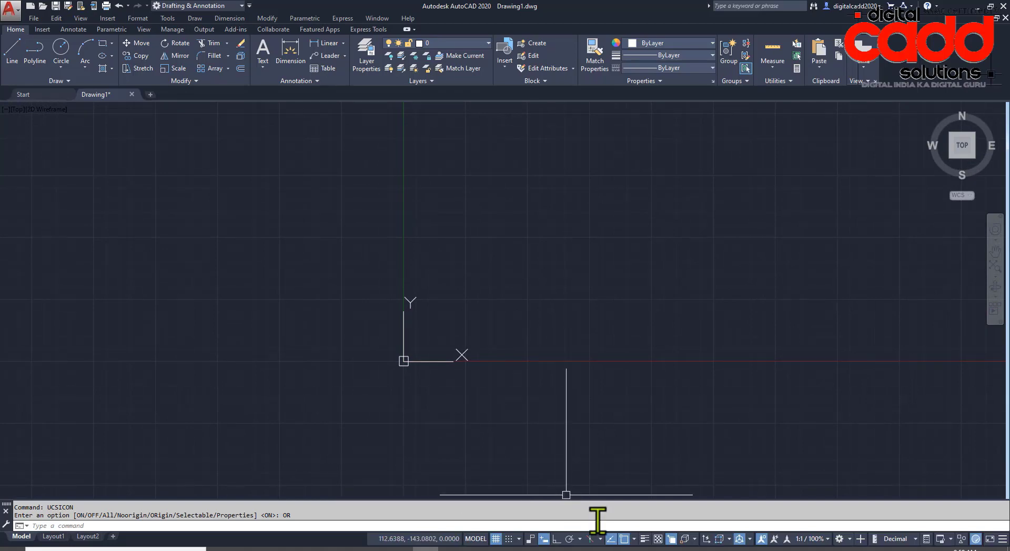
- Turn the grid display off and back on
click(496, 540)
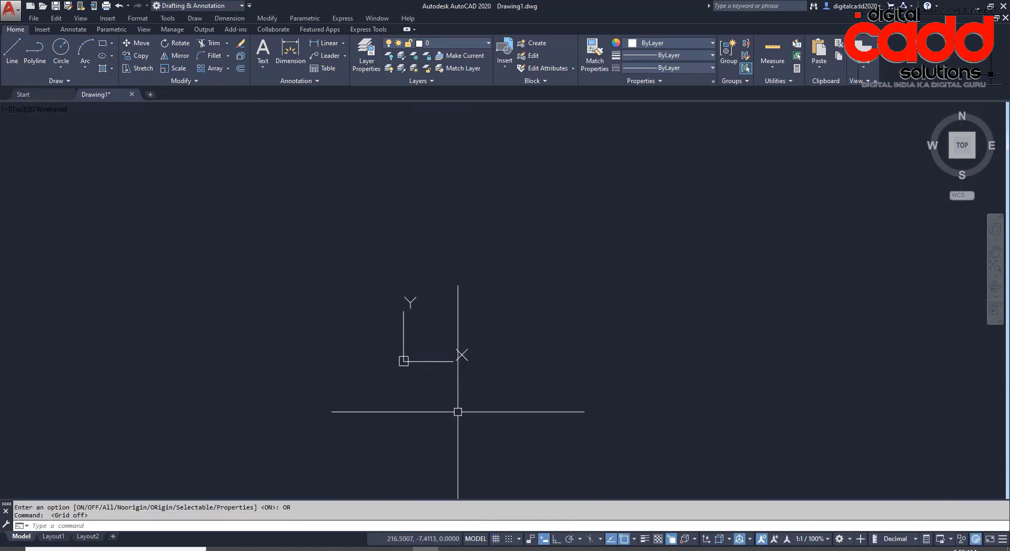
click(496, 539)
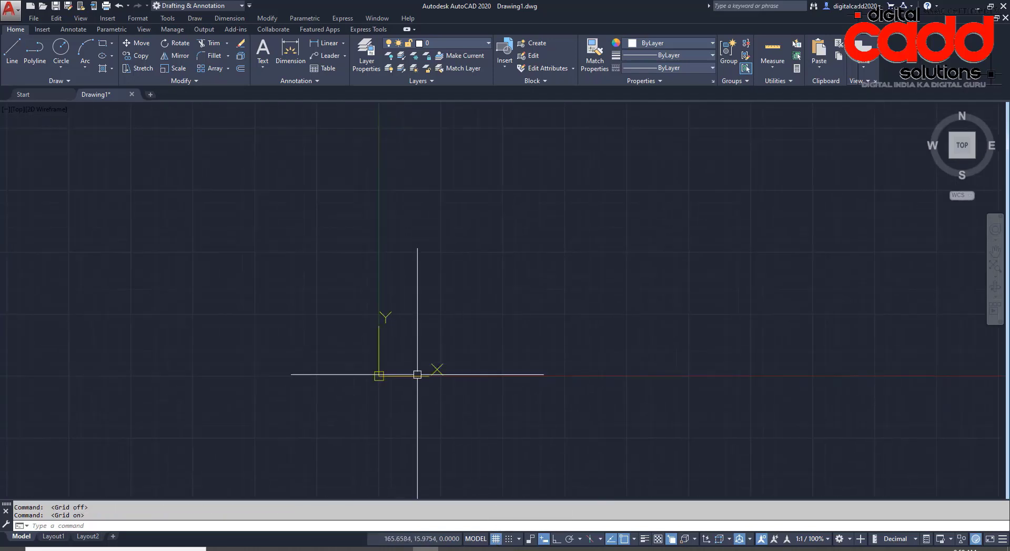
click(60, 49)
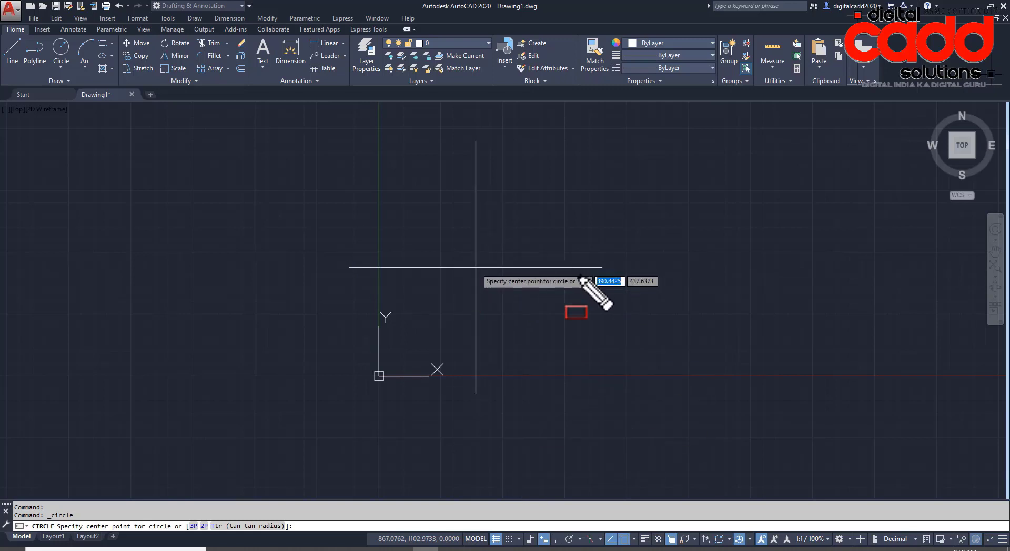
mouse_move(584, 263)
mouse_down()
mouse_move(614, 288)
mouse_move(669, 293)
mouse_up()
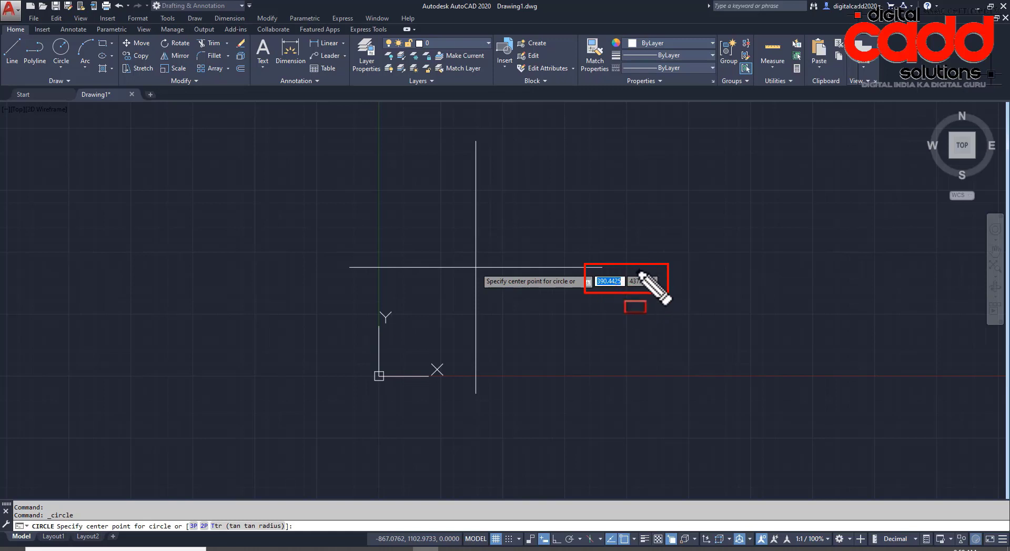
key(Escape)
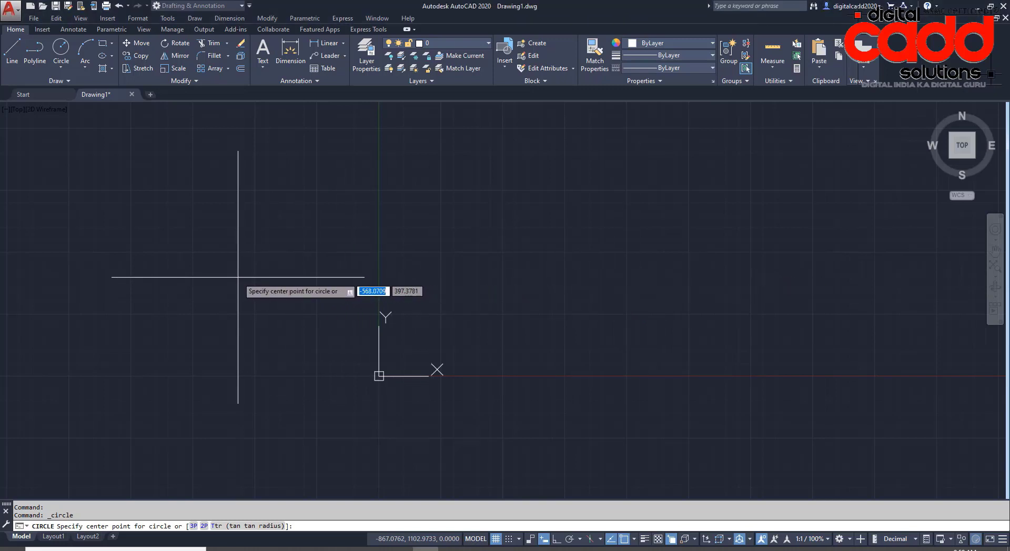
key(ctrl+2)
mouse_move(347, 277)
mouse_down()
mouse_move(388, 300)
mouse_move(432, 301)
mouse_up()
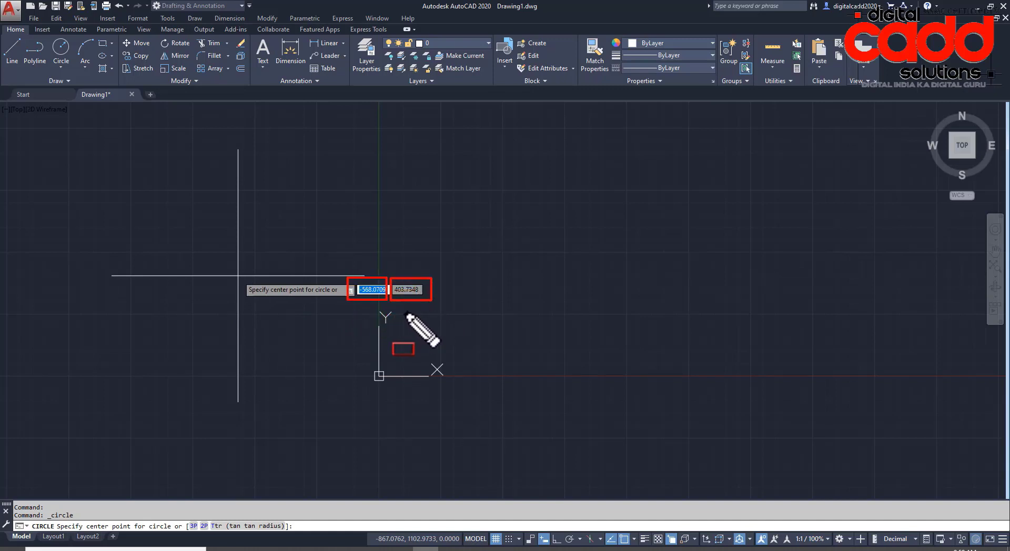
key(Escape)
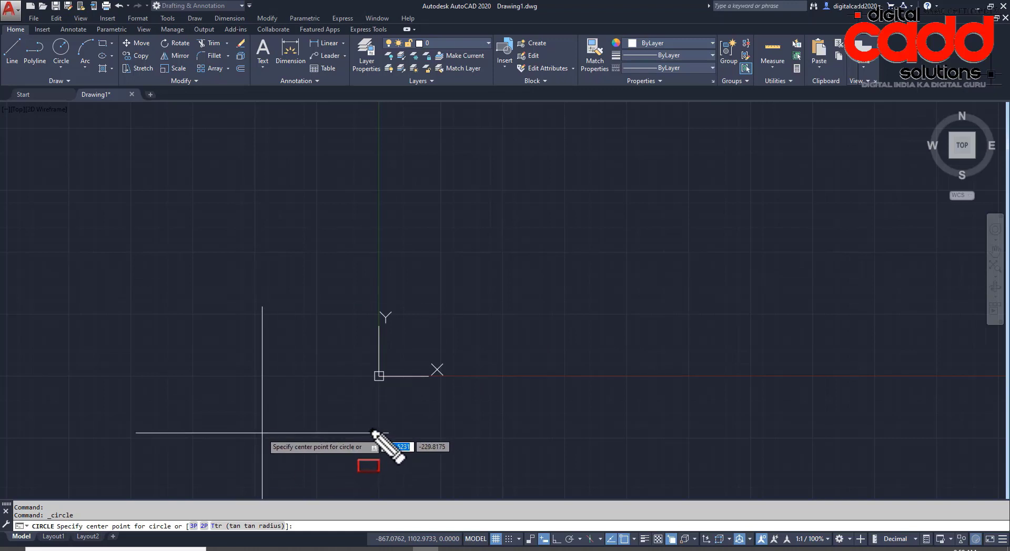
mouse_move(369, 427)
mouse_down()
mouse_move(414, 458)
mouse_move(452, 459)
mouse_up()
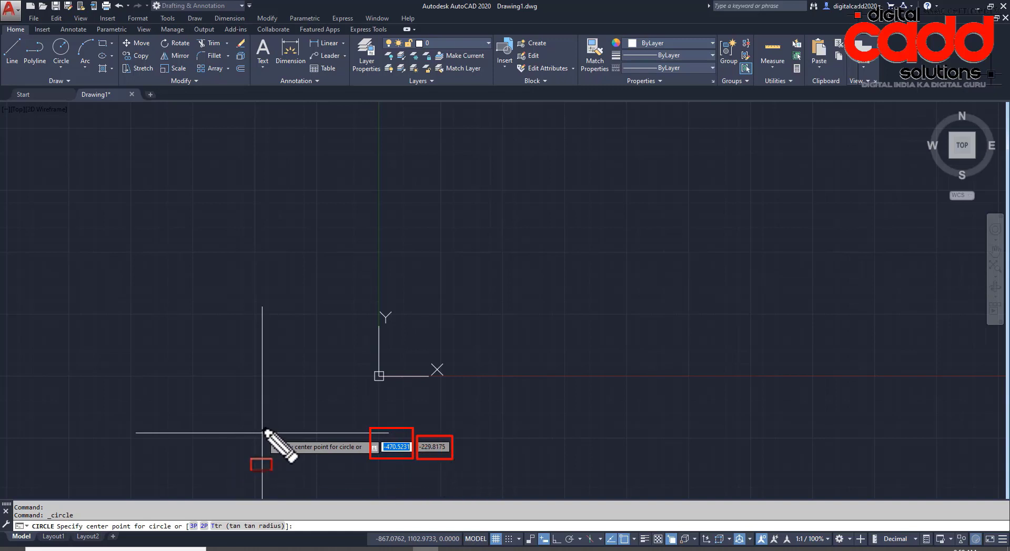
key(Escape)
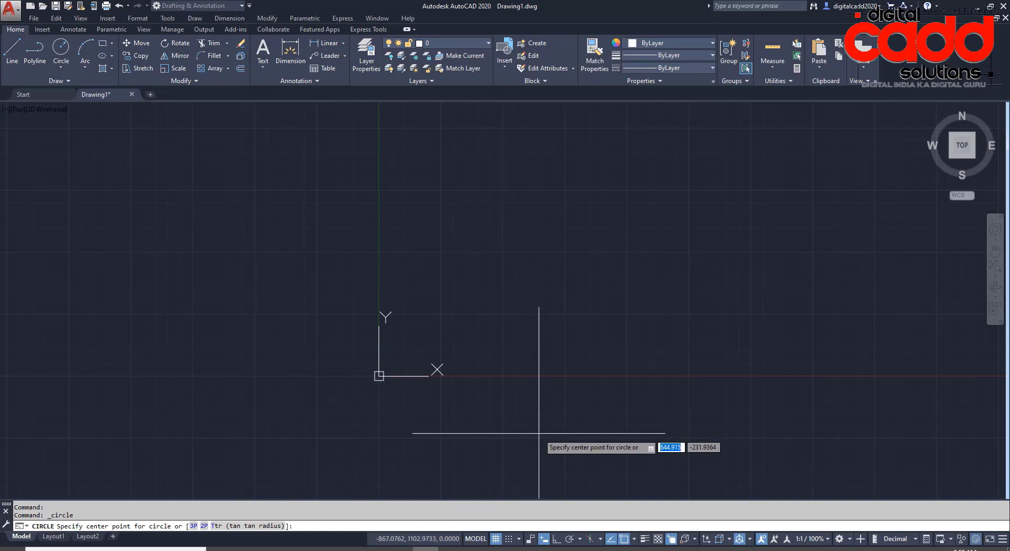
key(Escape)
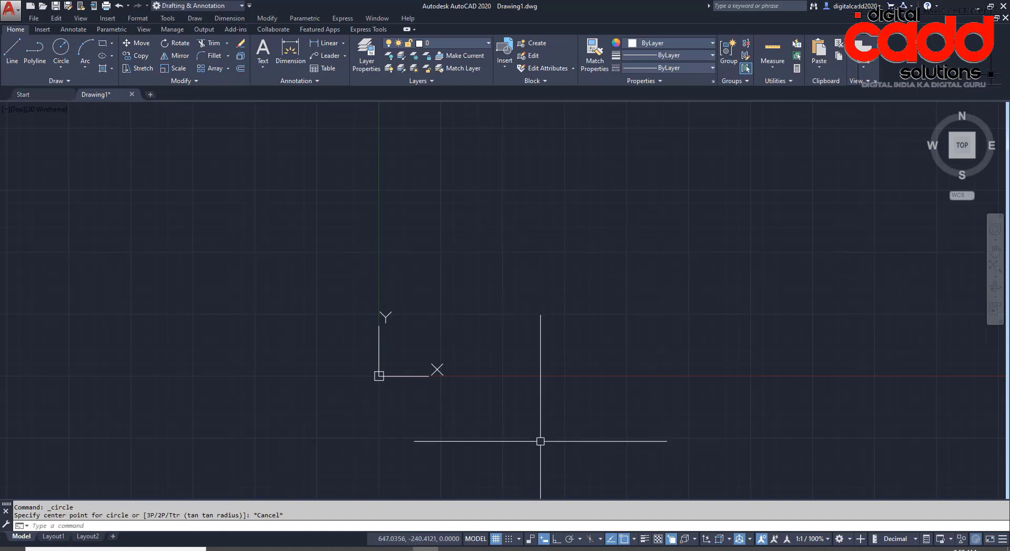
- Draw a circle centred at 50,50 with radius 30, turning Ortho mode on before setting the radius
click(72, 53)
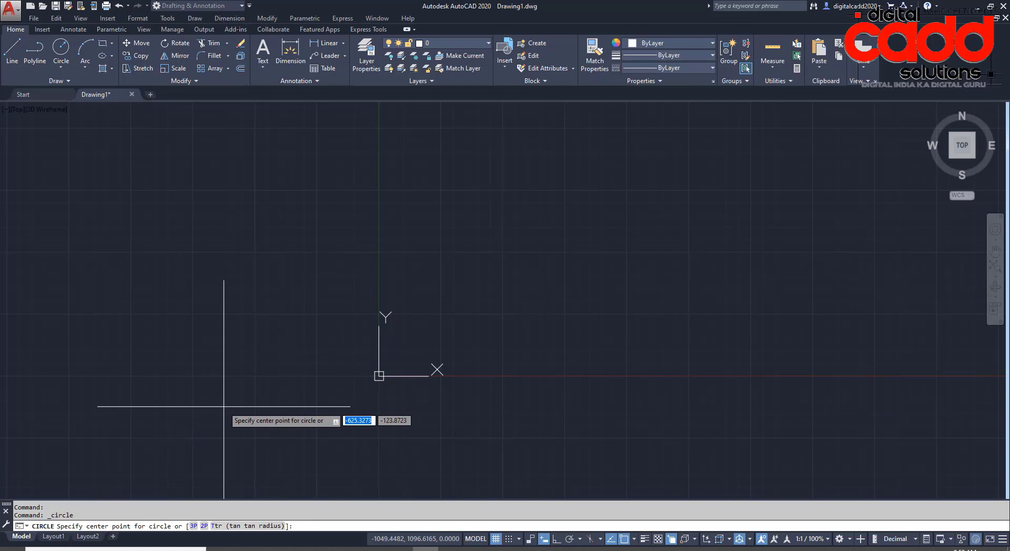
text(50)
key(Tab)
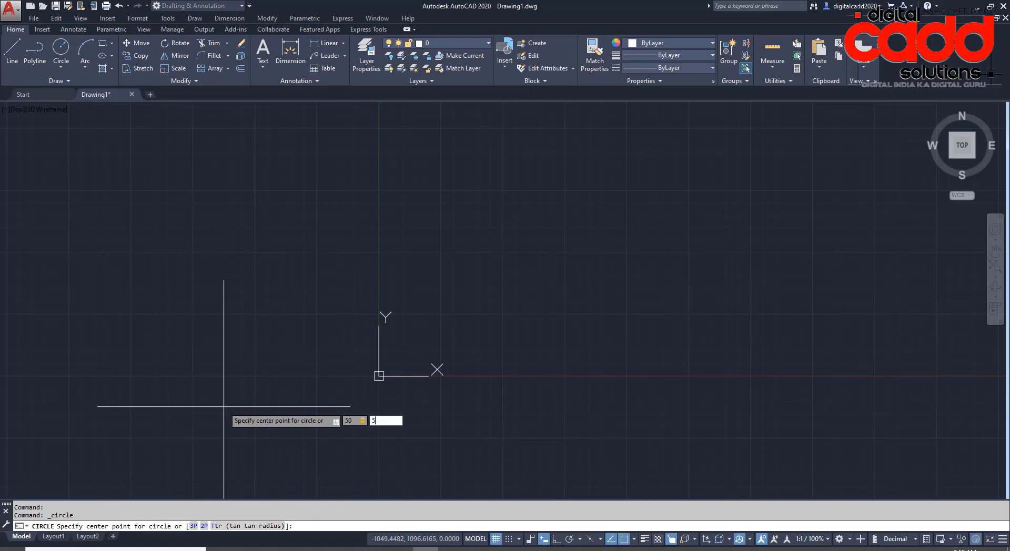
text(50)
key(Return)
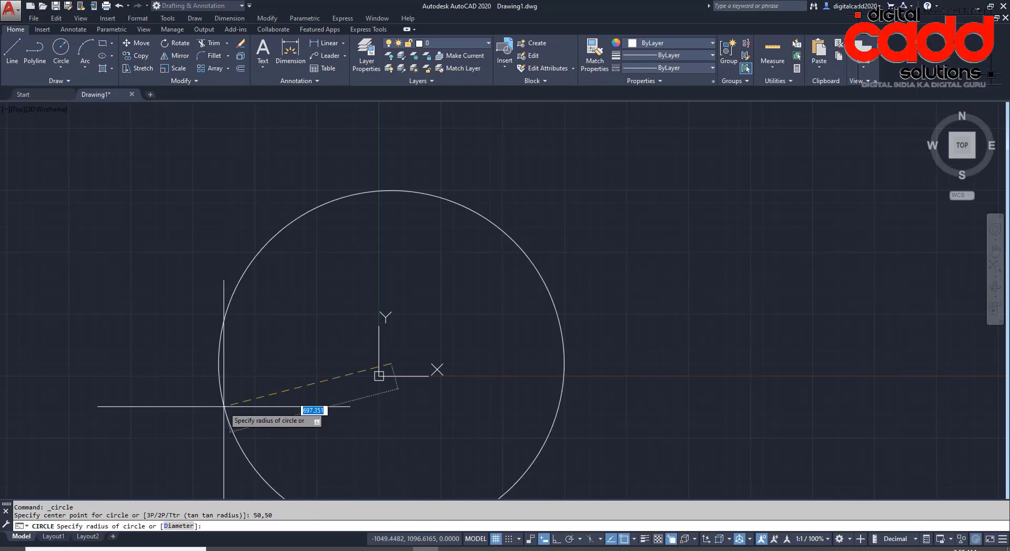
scroll(400, 372, up, 4)
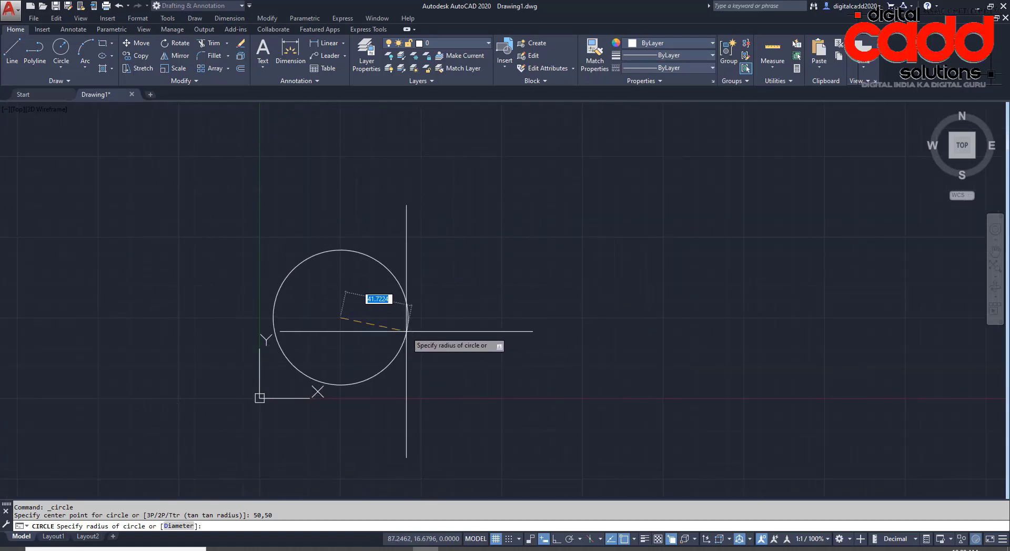
click(556, 538)
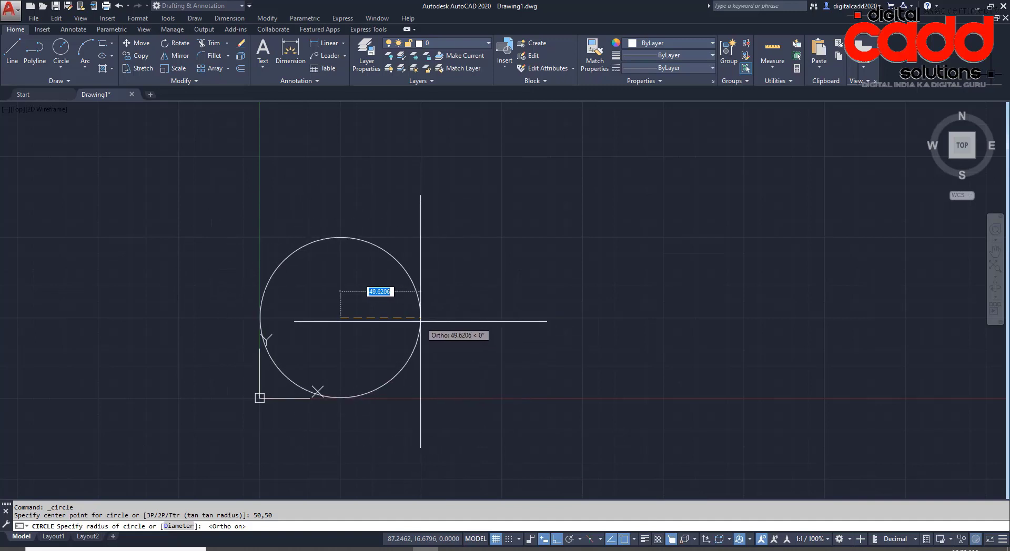
text(30)
key(Return)
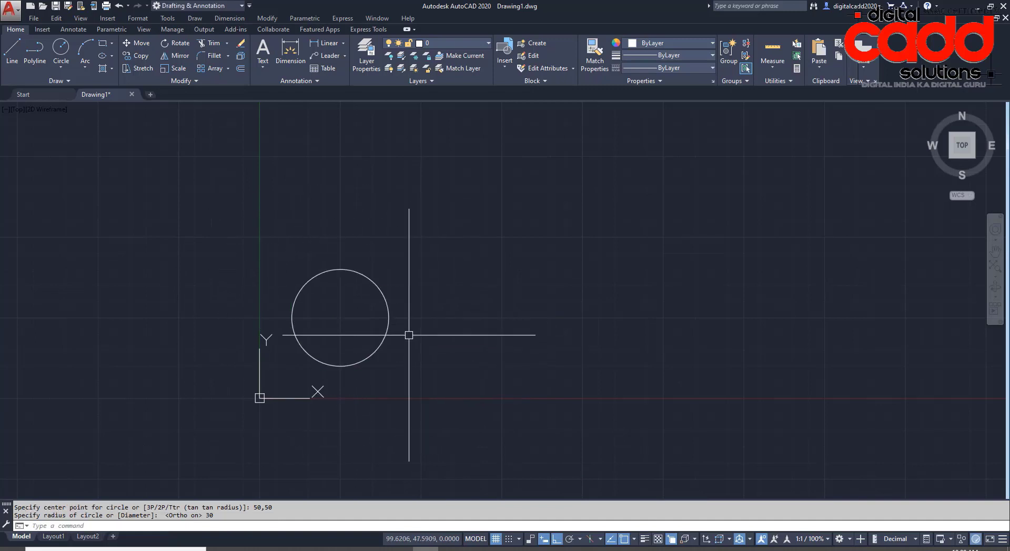
- Draw a second circle centred at -50,50 with radius 30
middle_drag(408, 335, 450, 284)
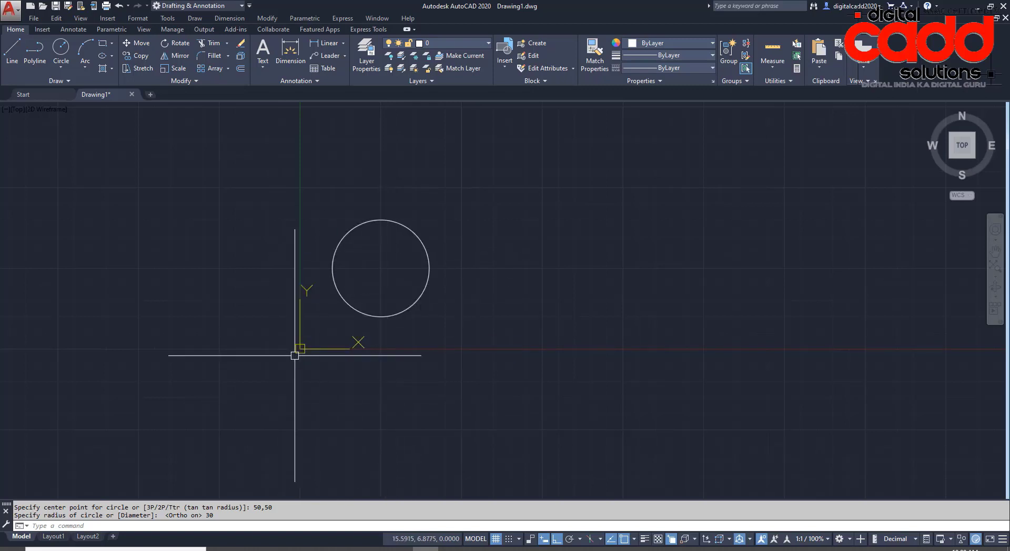
middle_drag(297, 354, 383, 347)
middle_drag(541, 336, 463, 343)
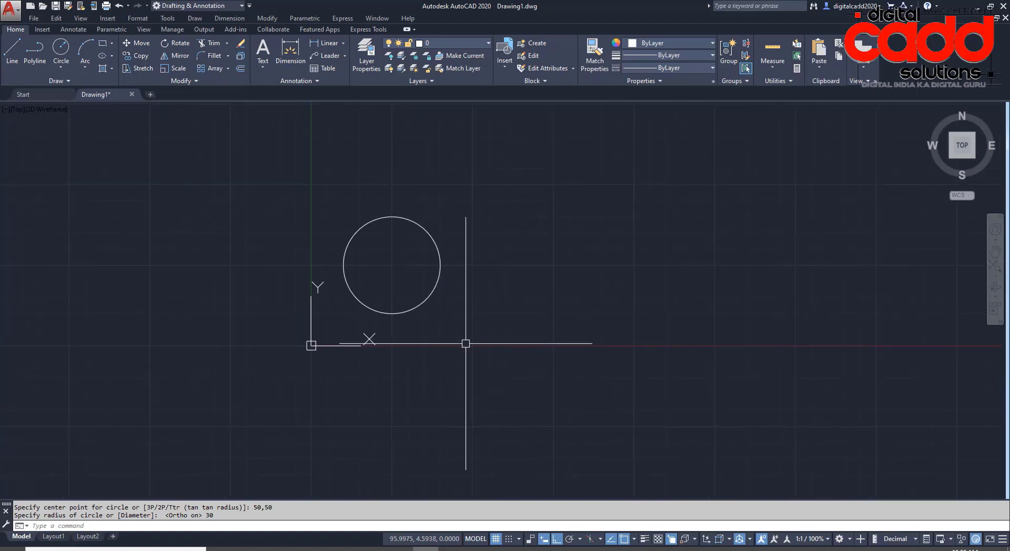
click(62, 52)
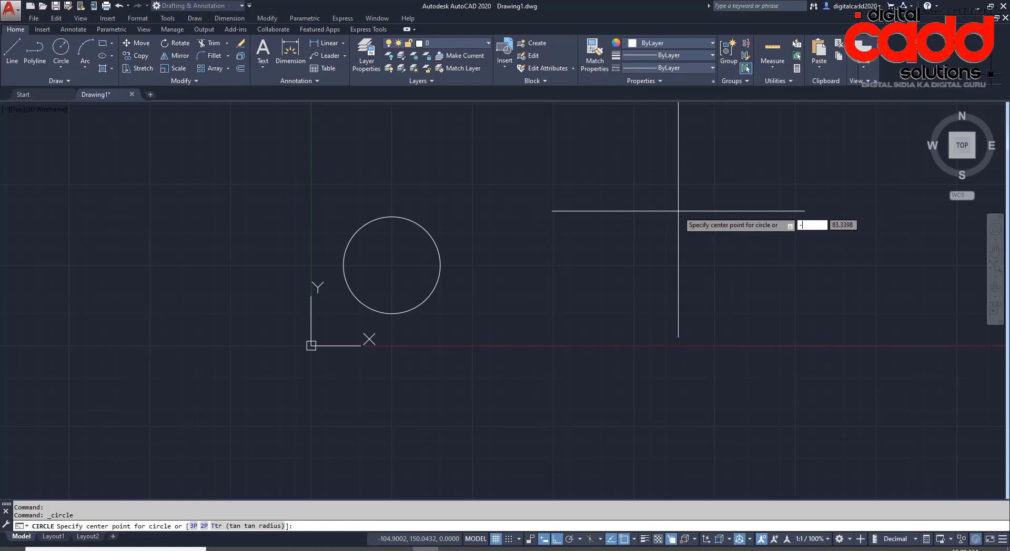
text(-50)
key(Tab)
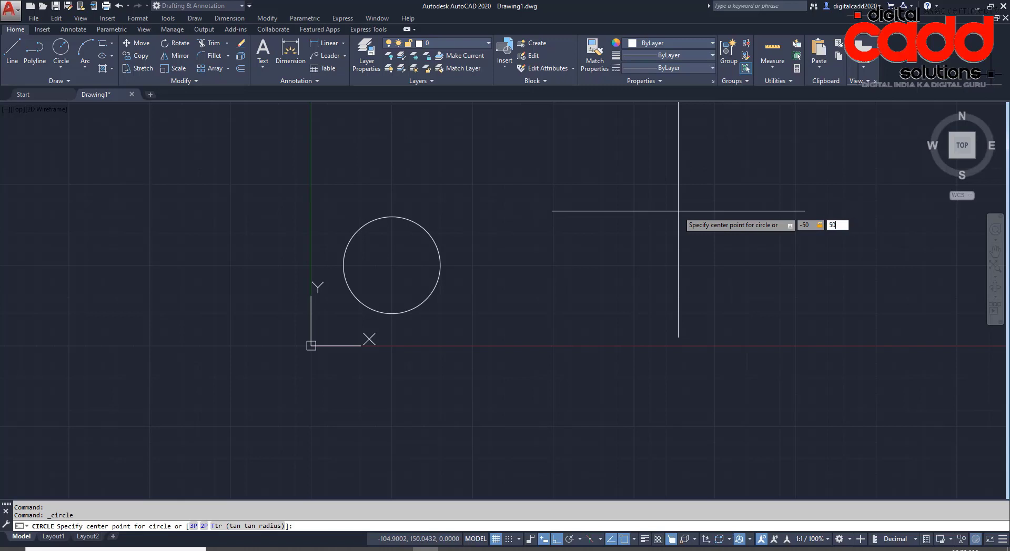
text(50)
key(Return)
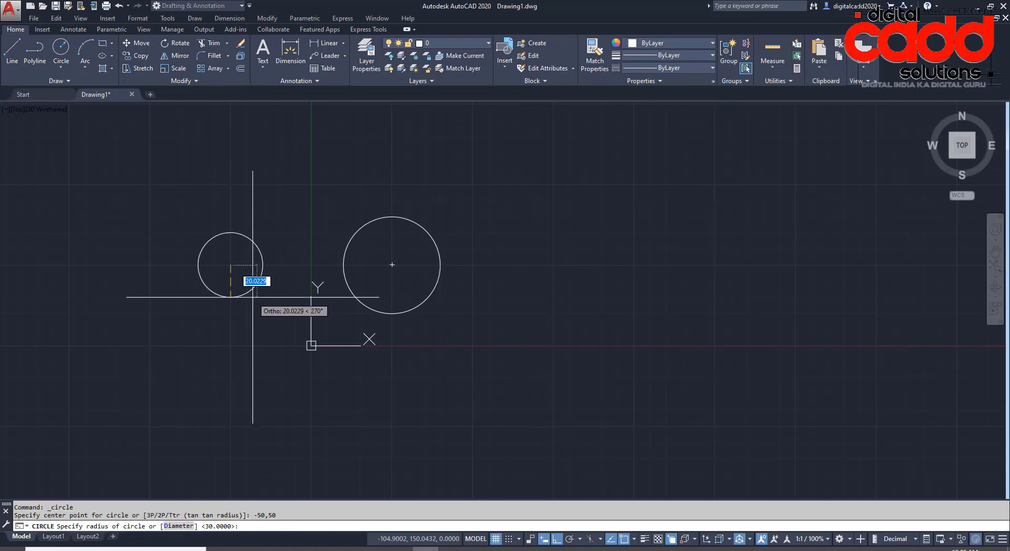
text(30)
key(Return)
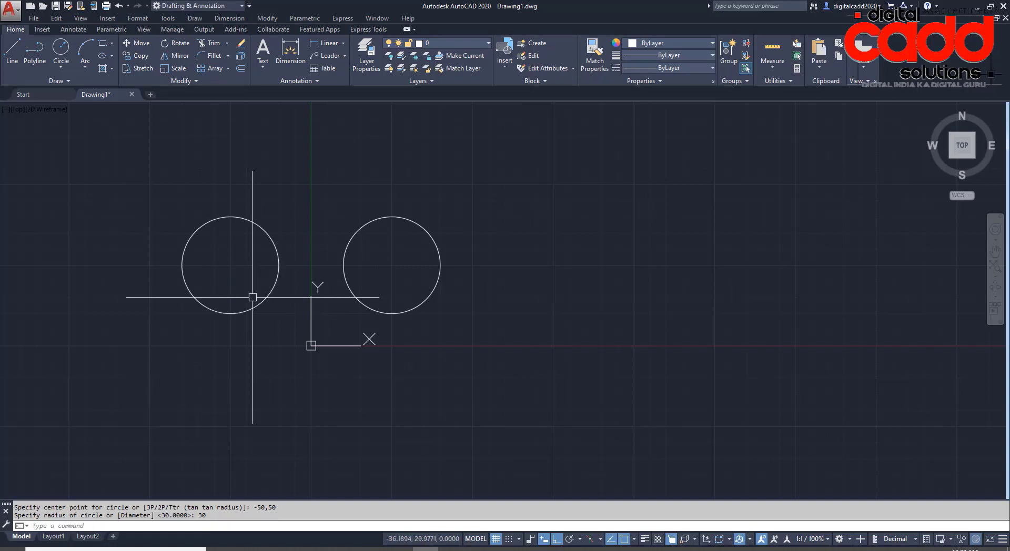
- Draw a third circle centred at -50,-50 with radius 30
key(Return)
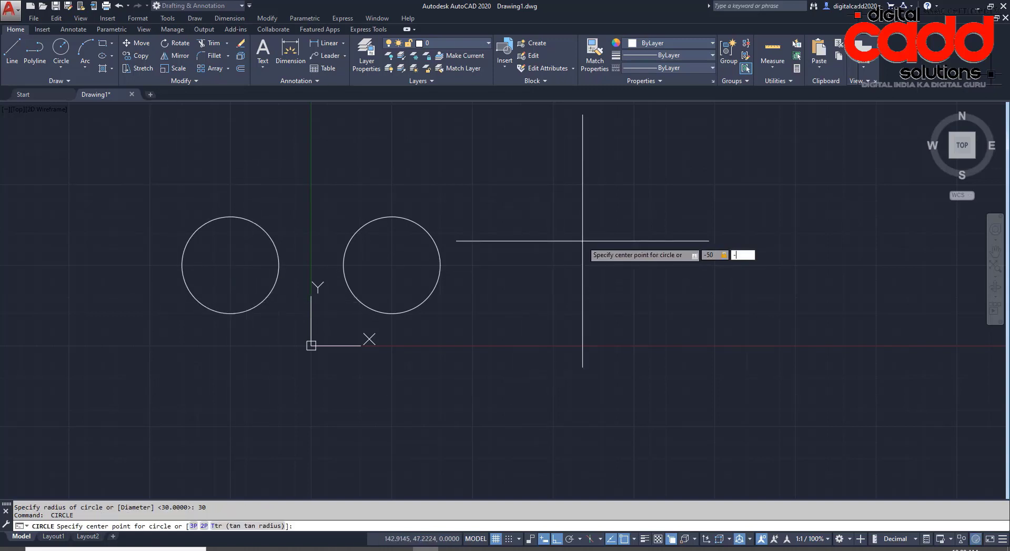
key(Return)
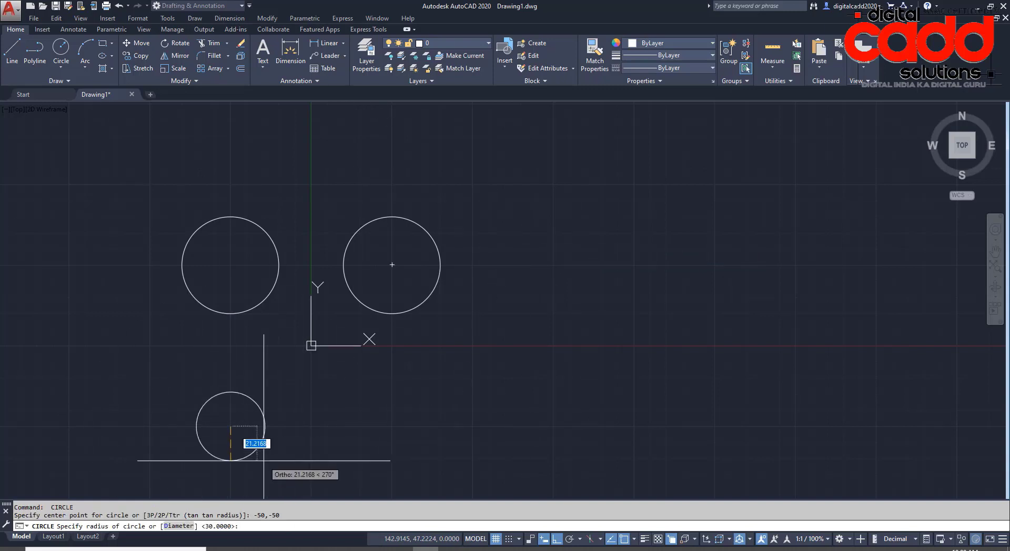
text(30)
key(Return)
- Draw a fourth circle centred at 50,-50, accepting the default radius of 30
key(Return)
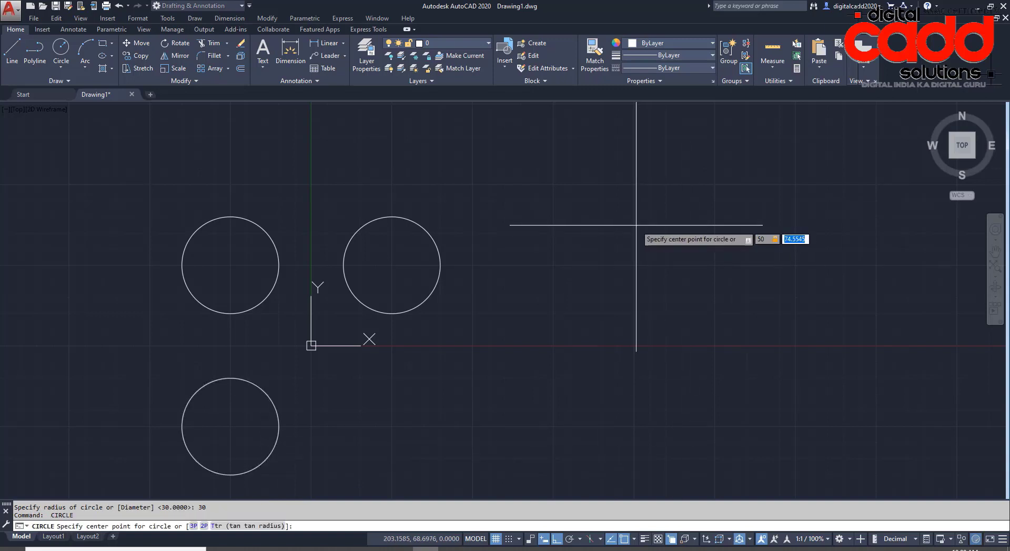
text(50,-50)
key(Return)
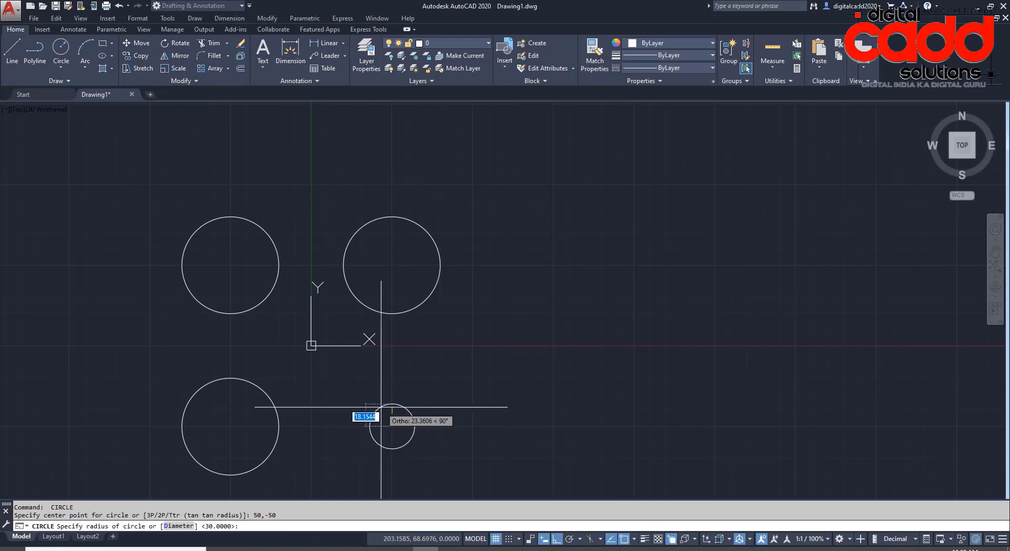
key(Return)
middle_drag(465, 461, 474, 451)
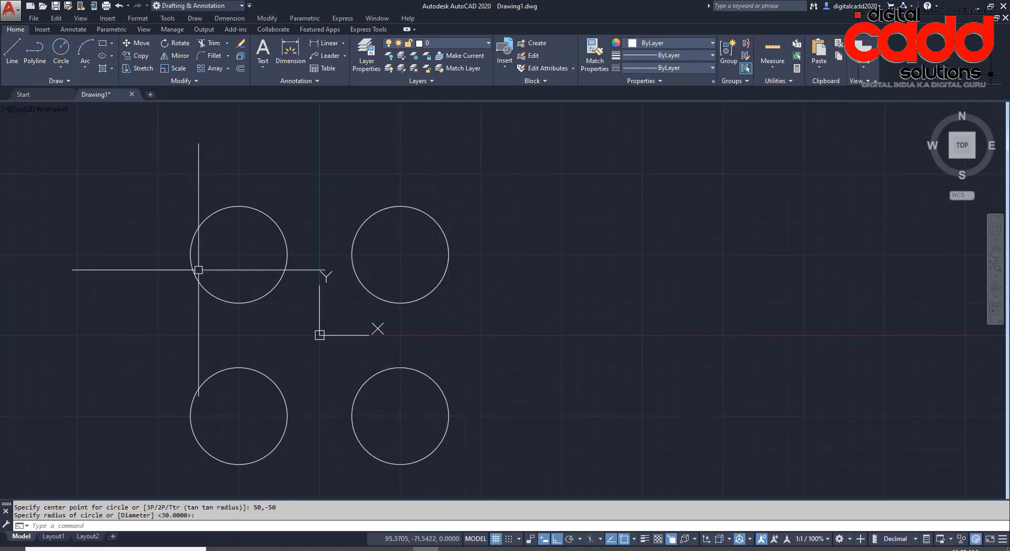
middle_drag(356, 417, 394, 413)
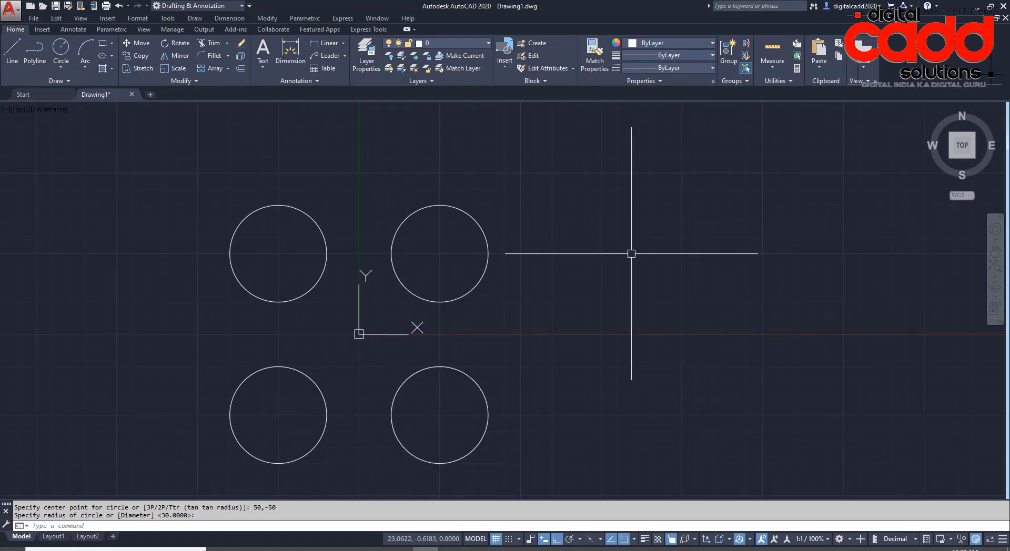
- Turn snap mode on and set its type to Grid Snap
click(771, 66)
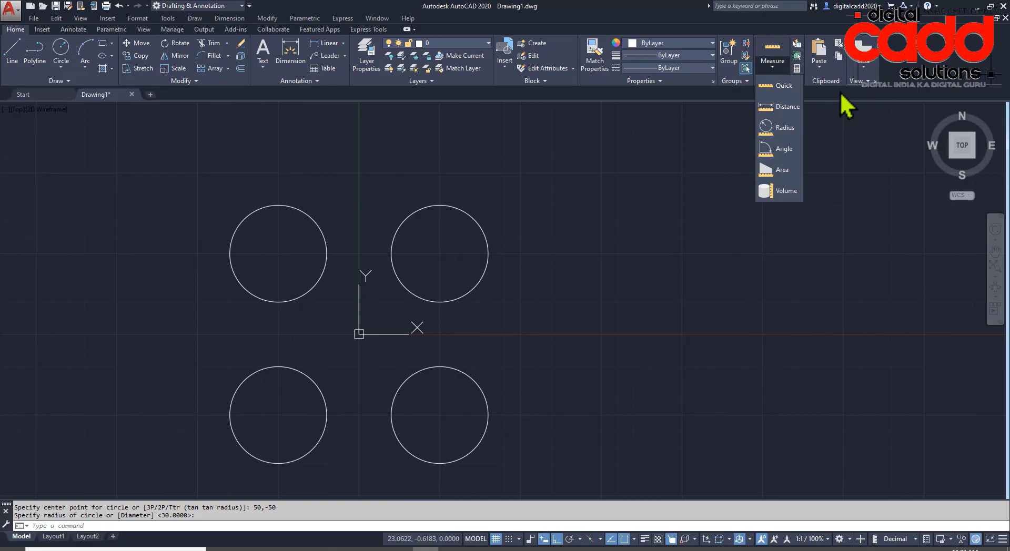
click(777, 107)
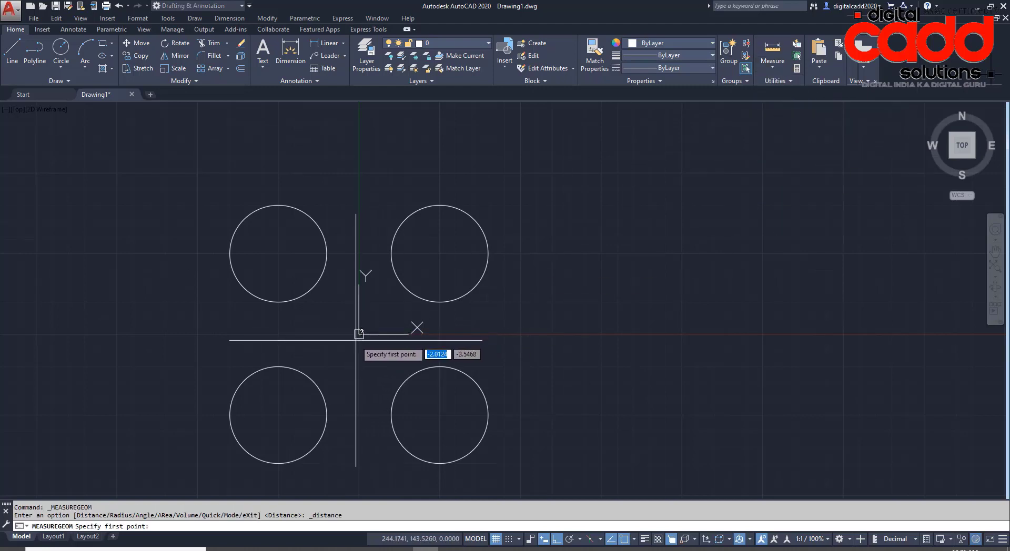
click(508, 539)
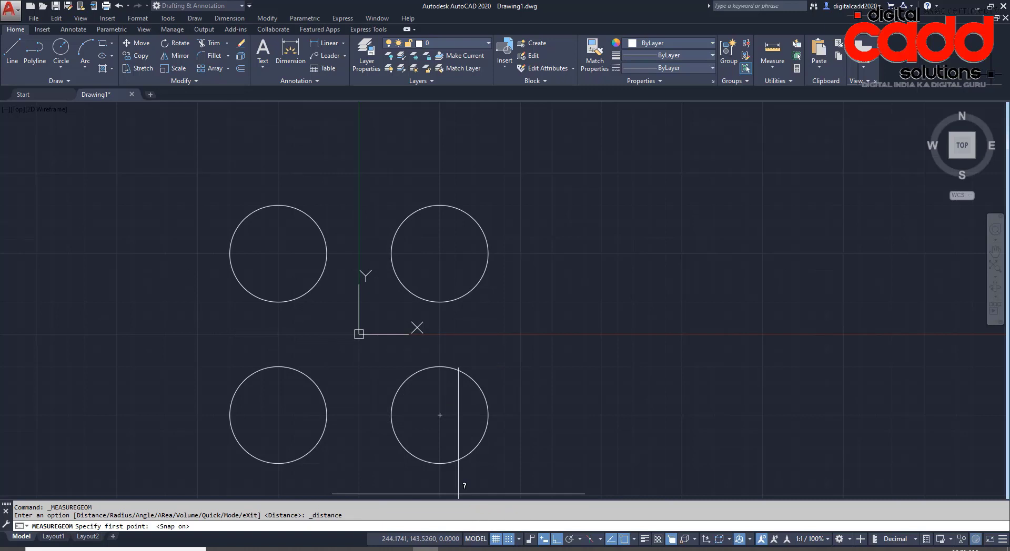
key(Escape)
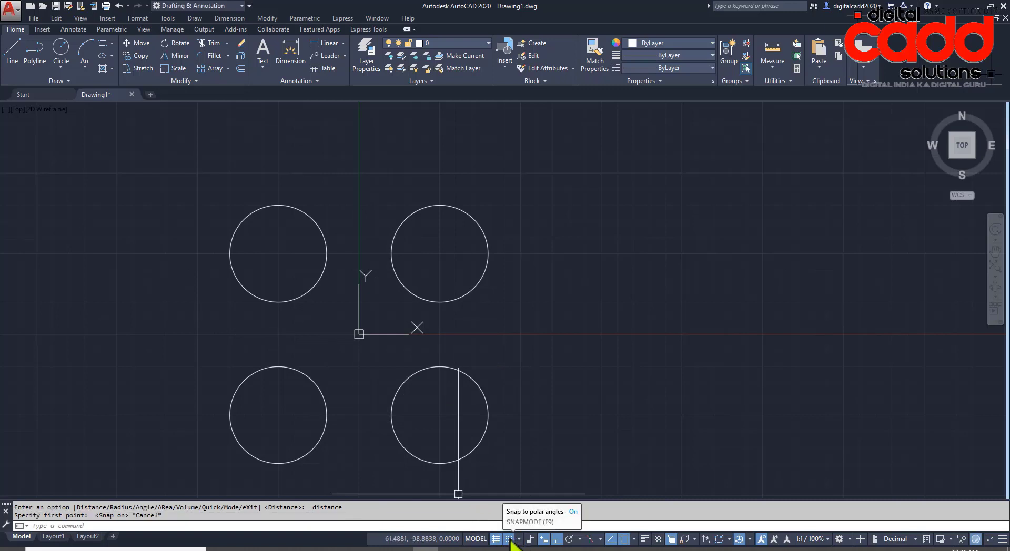
right_click(509, 539)
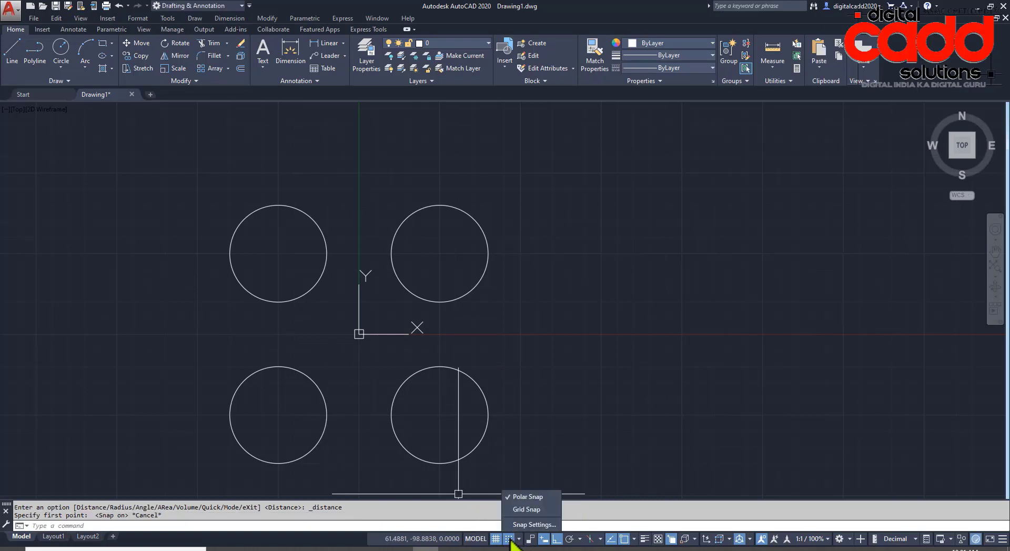
click(535, 511)
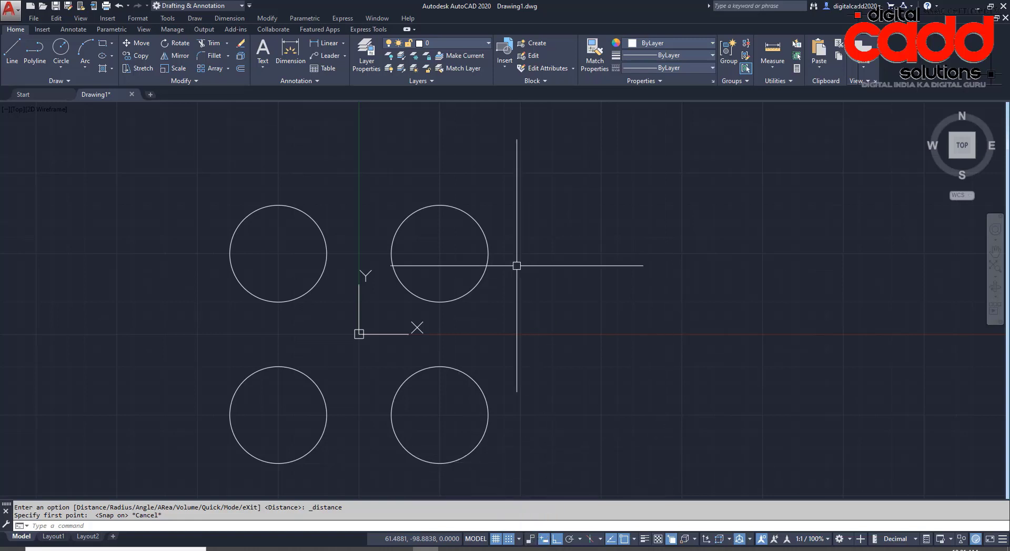
- Measure the distance from the origin to the centre of the upper-right circle
click(772, 66)
click(779, 112)
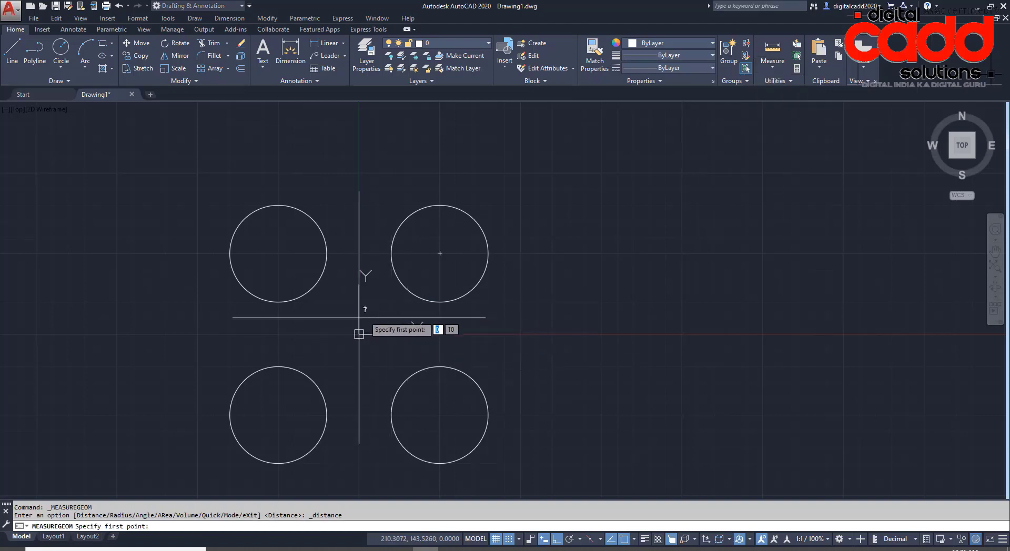
click(358, 334)
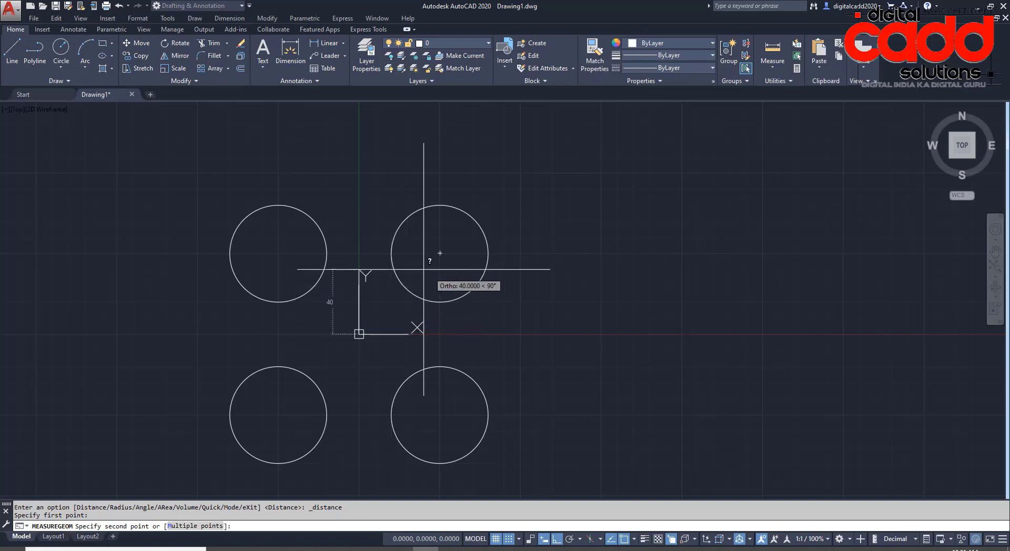
click(440, 254)
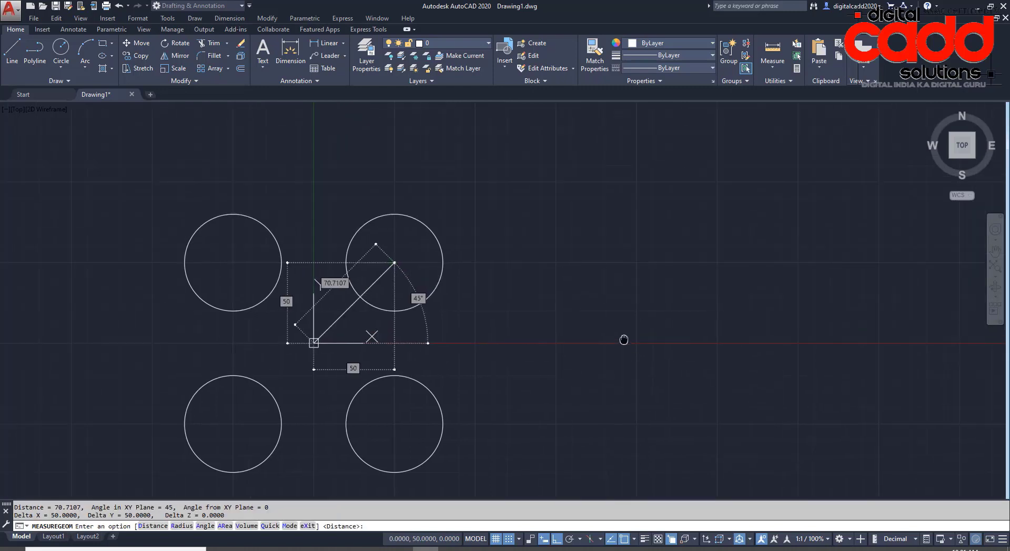
middle_drag(665, 334, 645, 355)
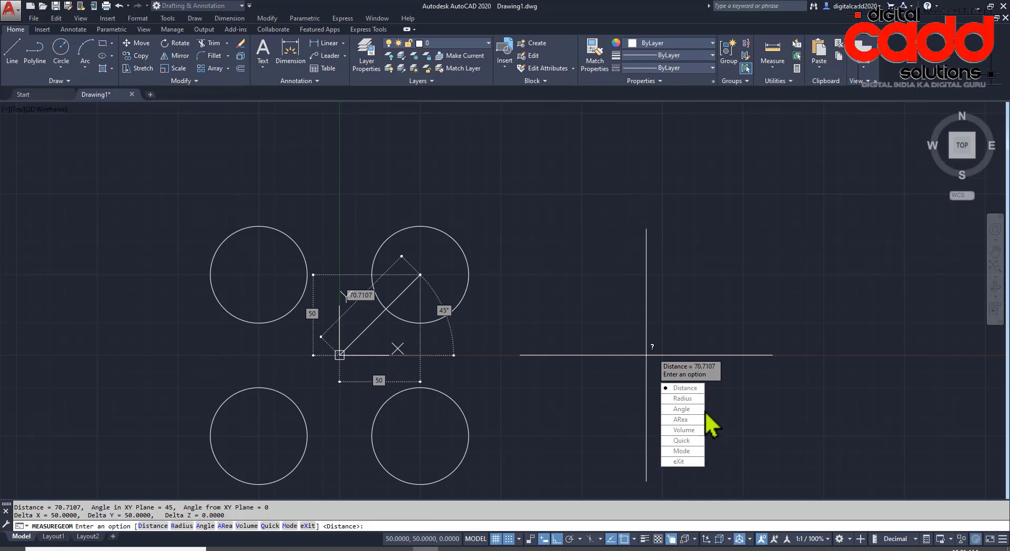
- Measure the distance from the origin to the centre of the upper-left circle, and end the measurement
click(682, 388)
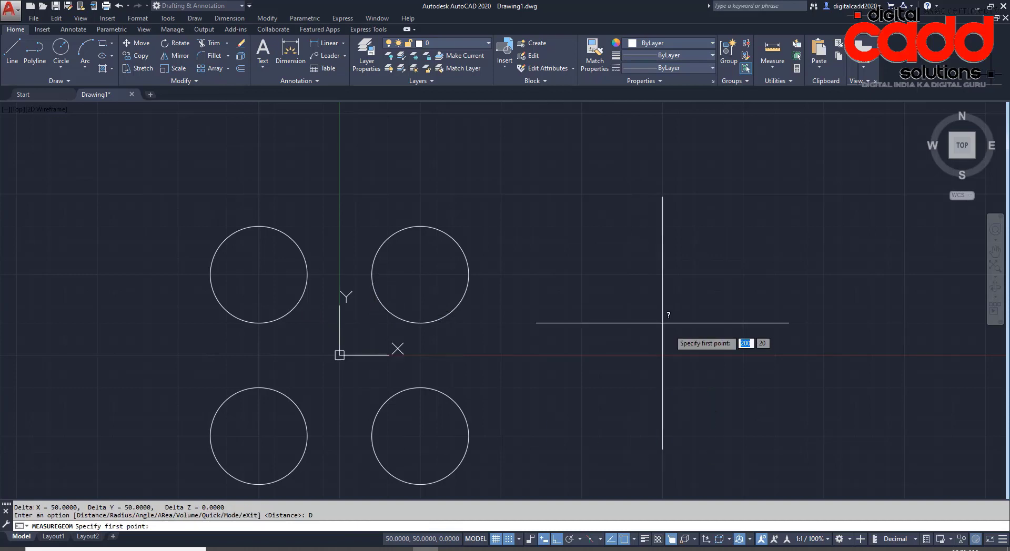
click(340, 355)
click(259, 274)
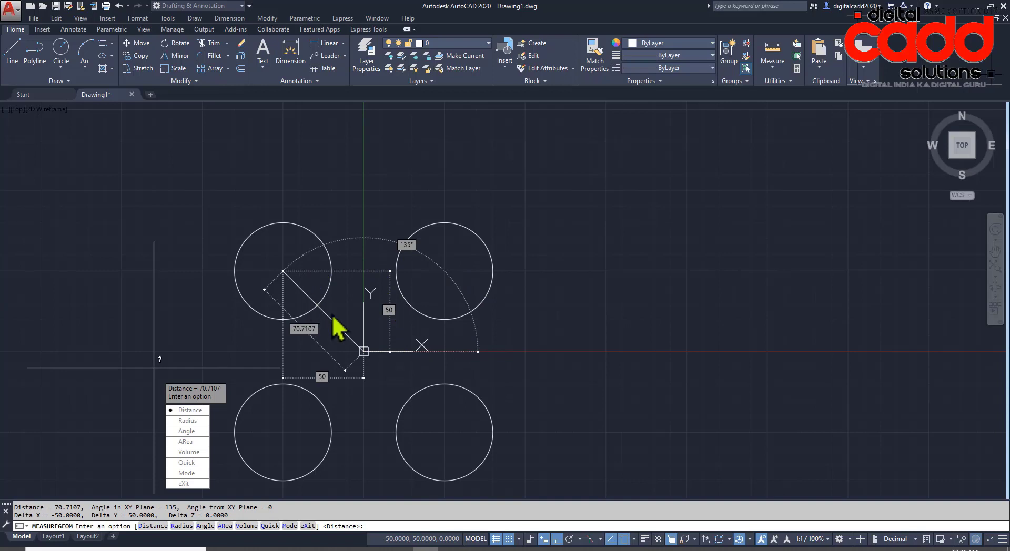
key(Escape)
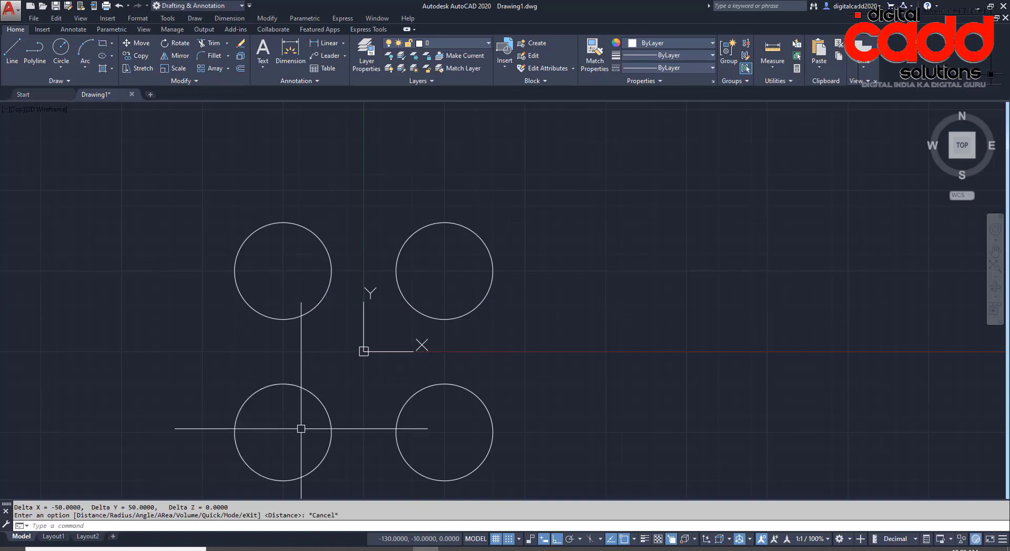
- Add a vertical linear dimension from the origin to the centre of the upper-right circle, placed beside that circle
middle_drag(374, 421, 364, 393)
middle_drag(429, 366, 402, 378)
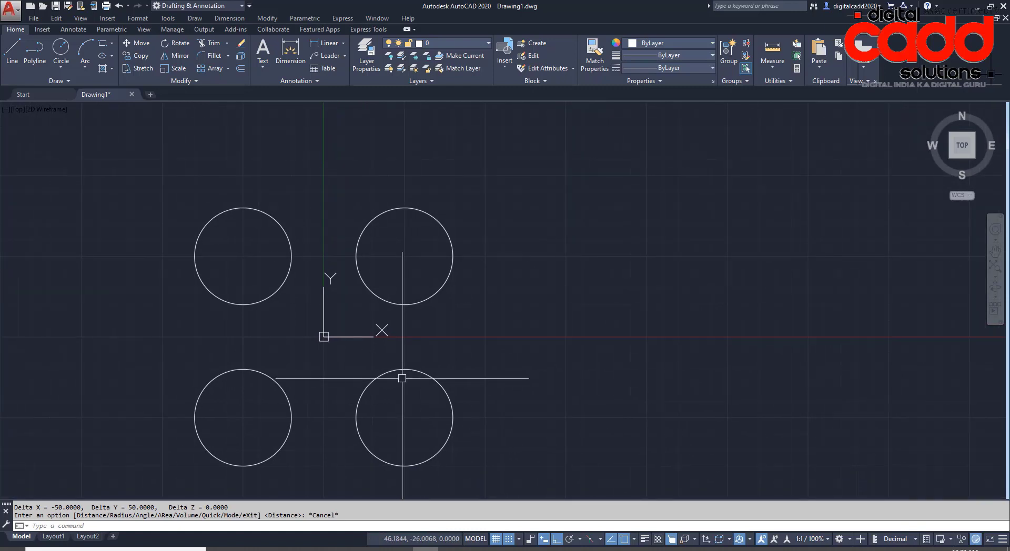
middle_drag(451, 282, 343, 336)
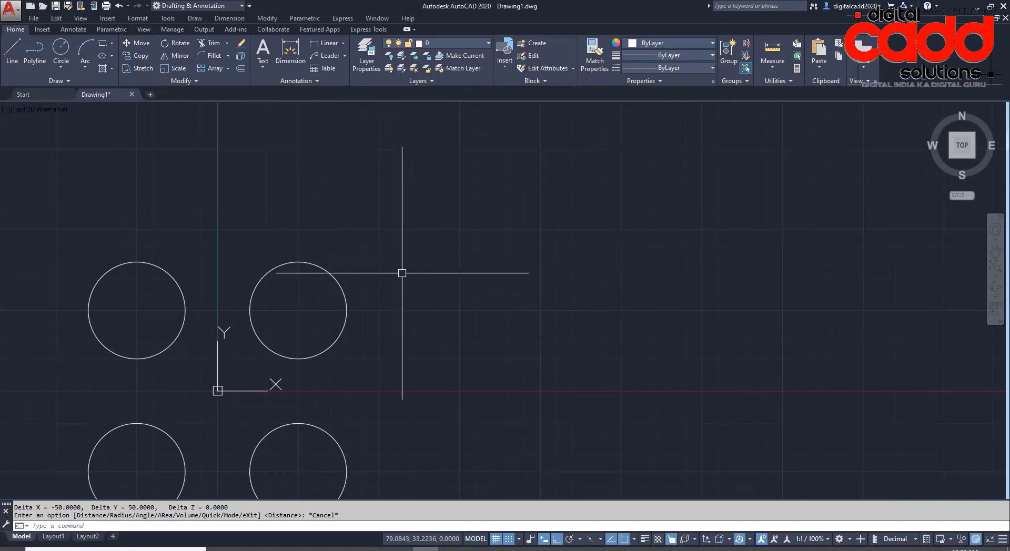
middle_drag(399, 310, 513, 275)
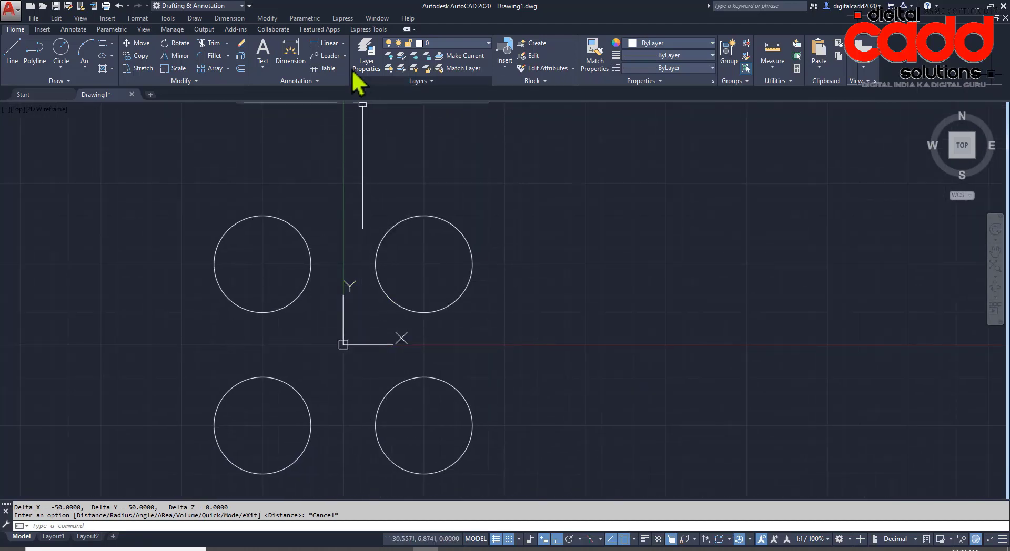
click(329, 48)
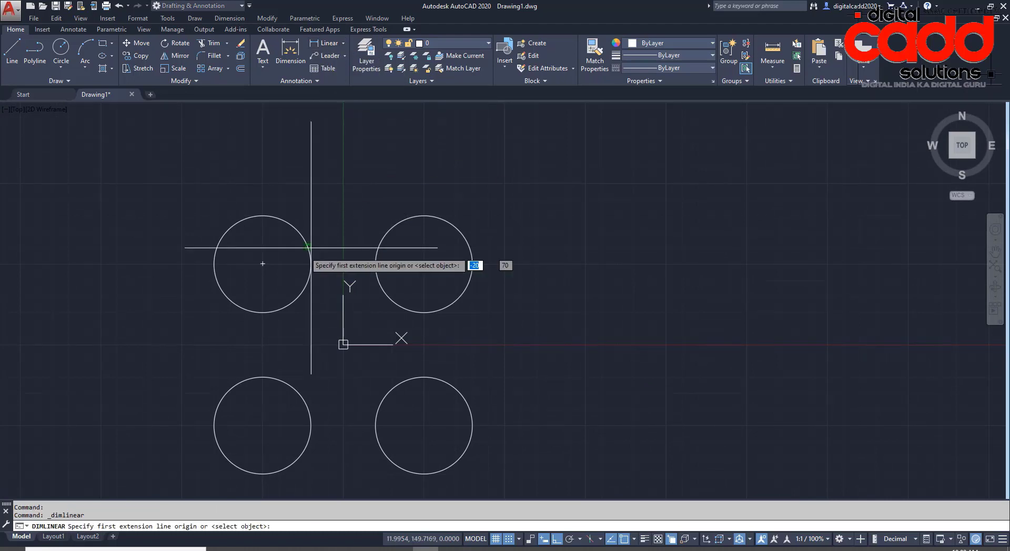
click(343, 344)
click(424, 263)
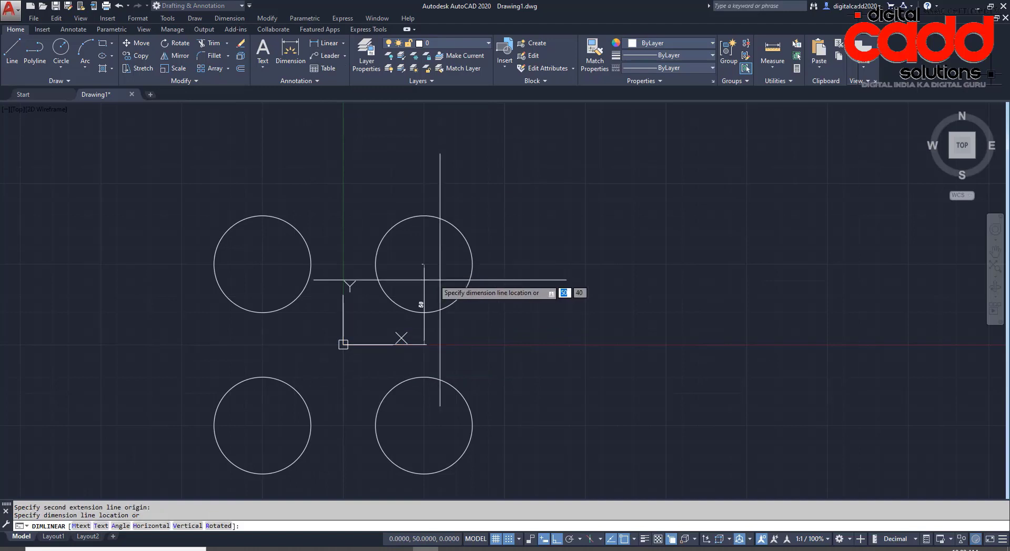
click(505, 313)
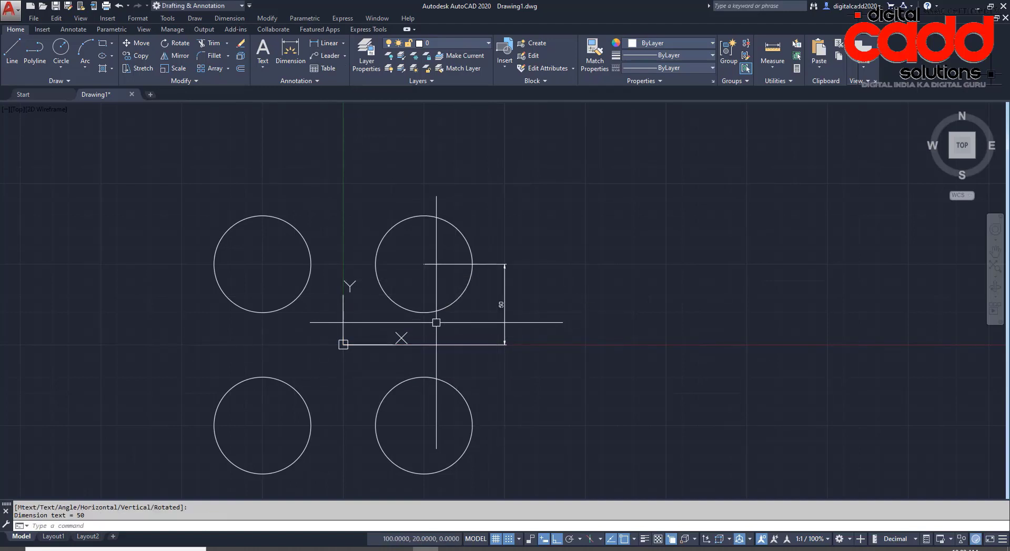
- Add a horizontal linear dimension from the origin to the upper-right circle's centre, placed above the circle
key(Return)
click(343, 344)
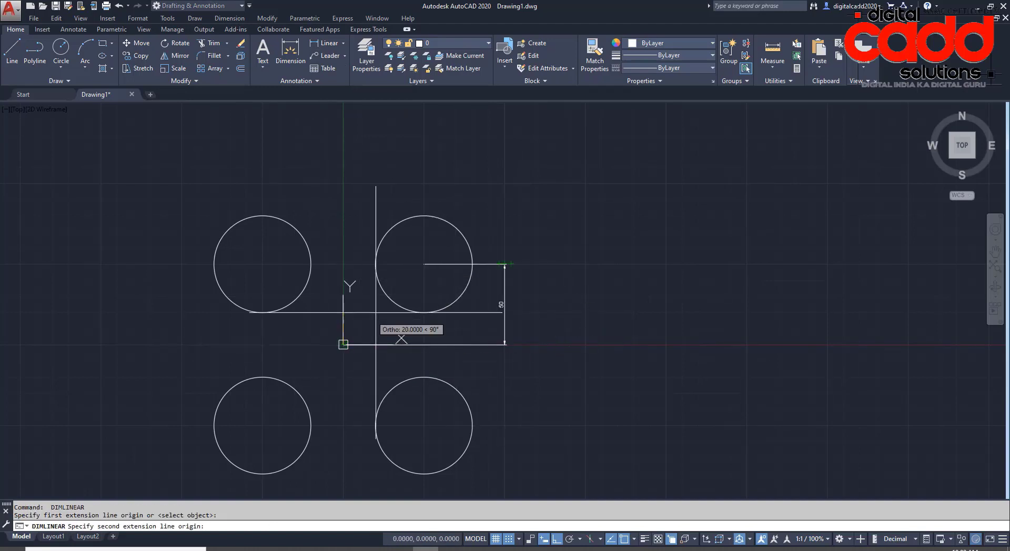
click(424, 264)
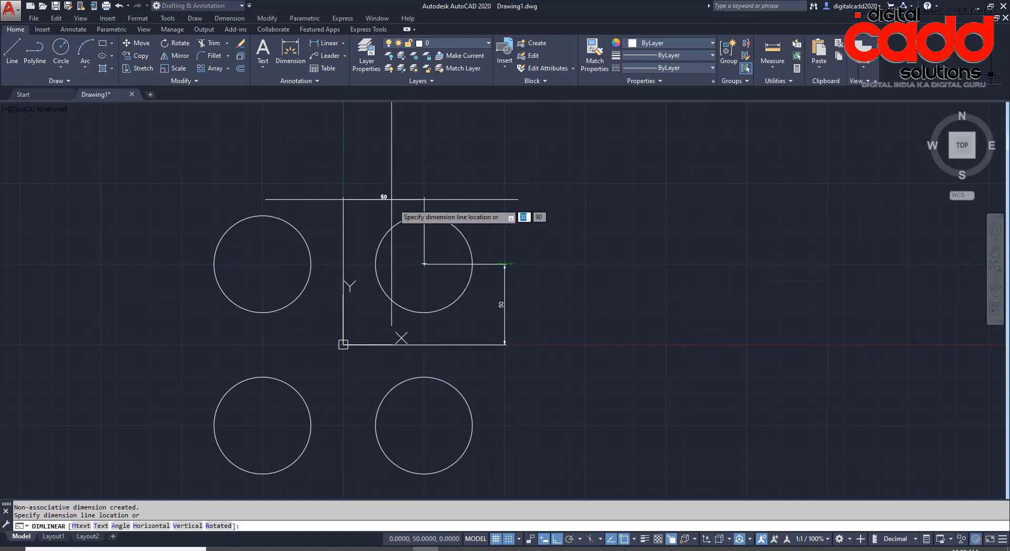
click(386, 200)
- Modify the ISO-25 dimension style to use an overall scale of 3 for its dimension features
middle_drag(460, 333, 486, 336)
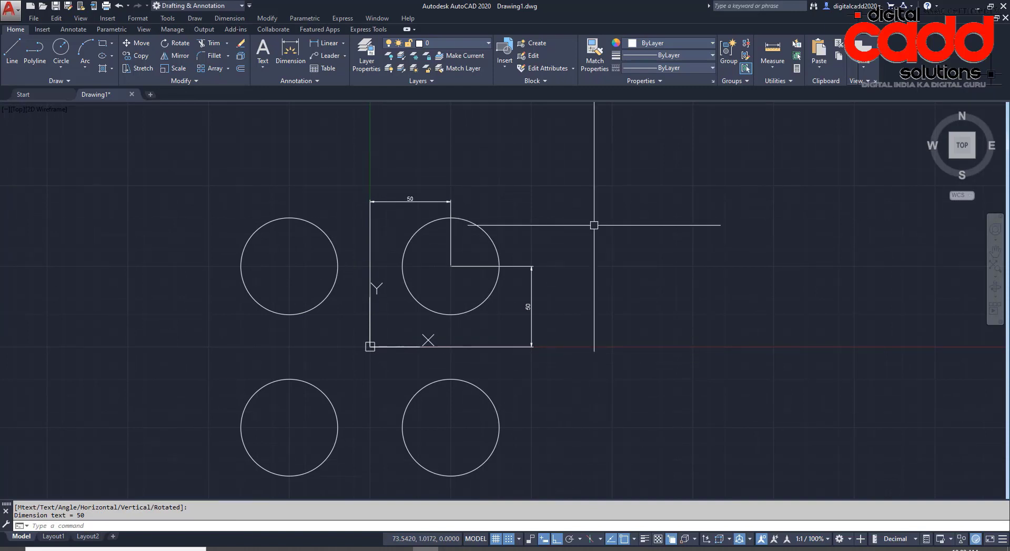
key(Return)
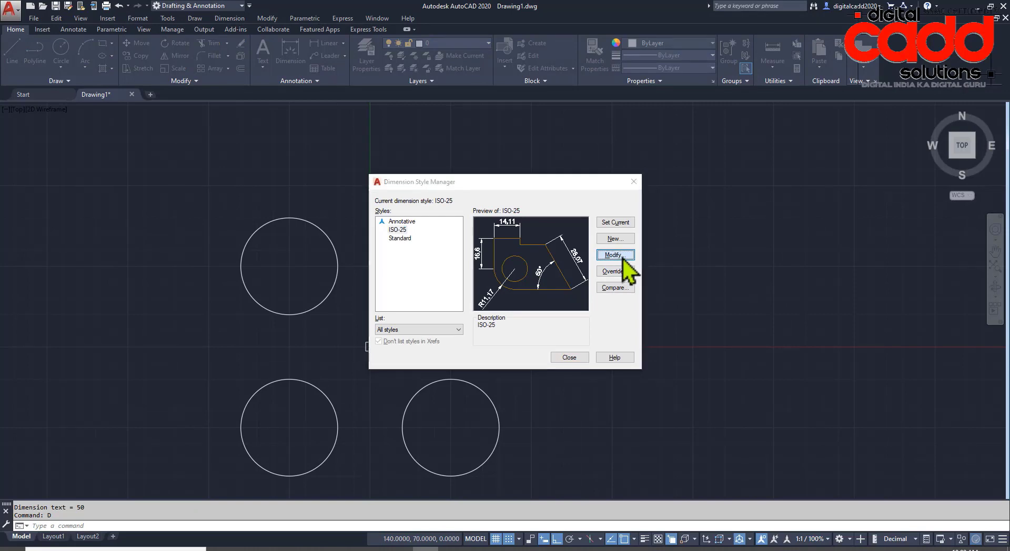
click(623, 257)
click(469, 162)
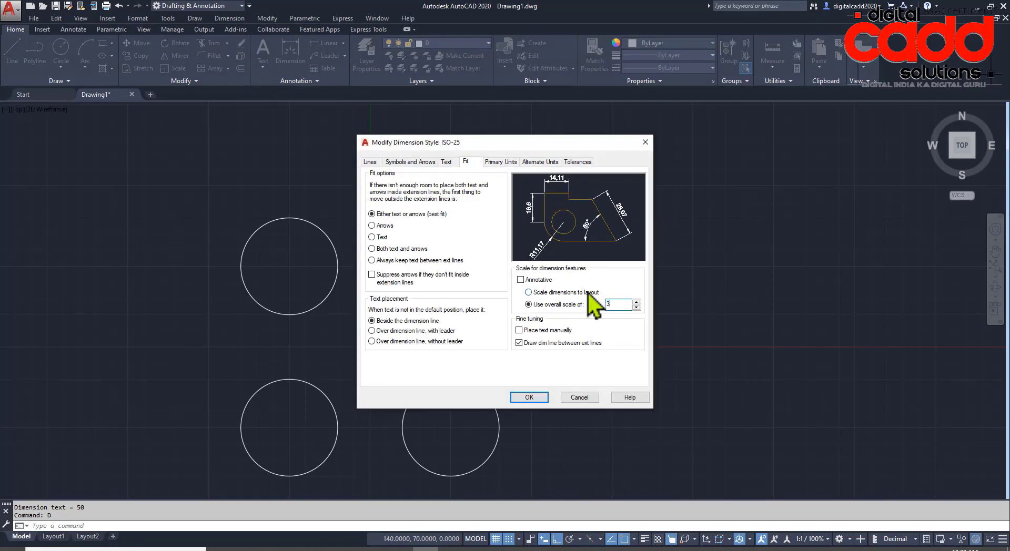
text(3)
click(529, 397)
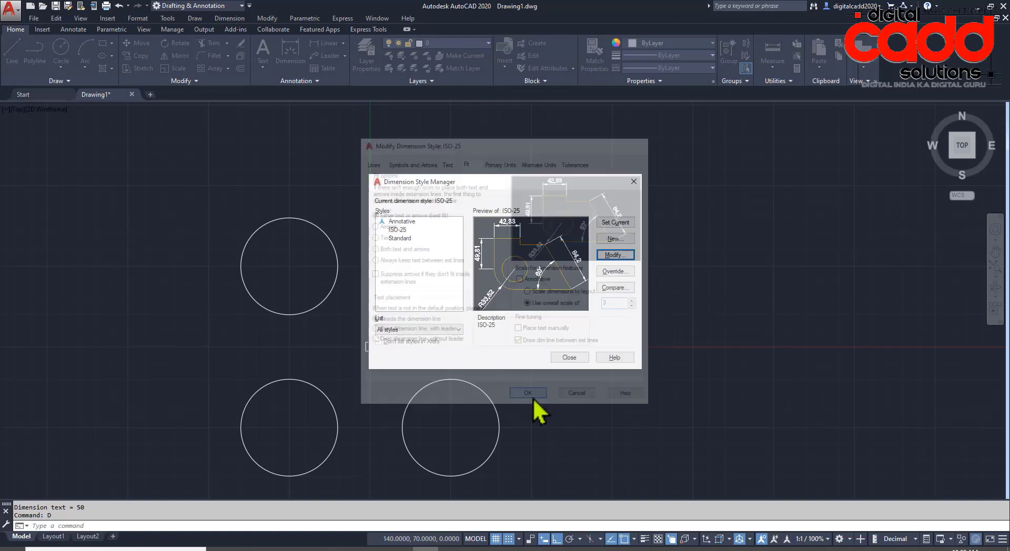
click(576, 361)
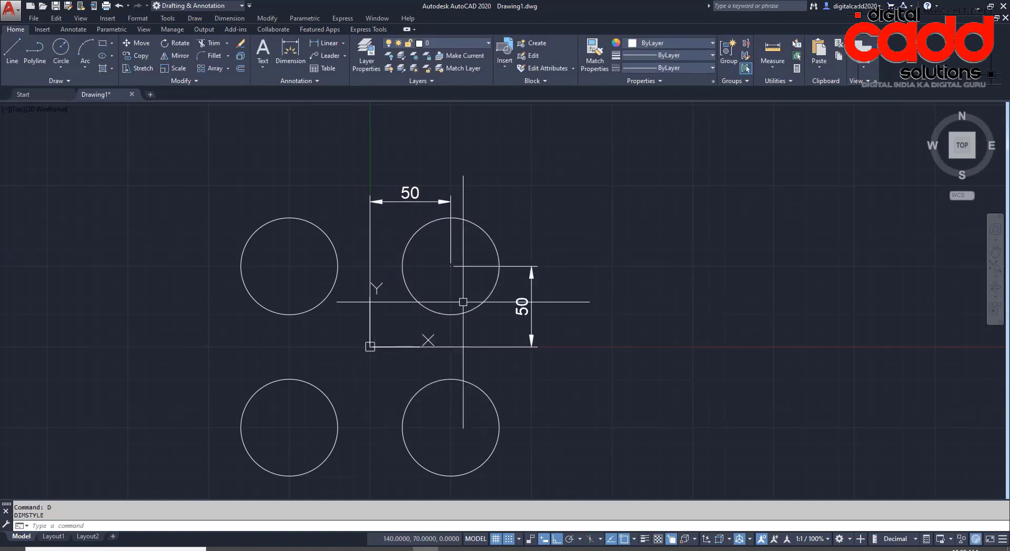
middle_drag(501, 357, 502, 352)
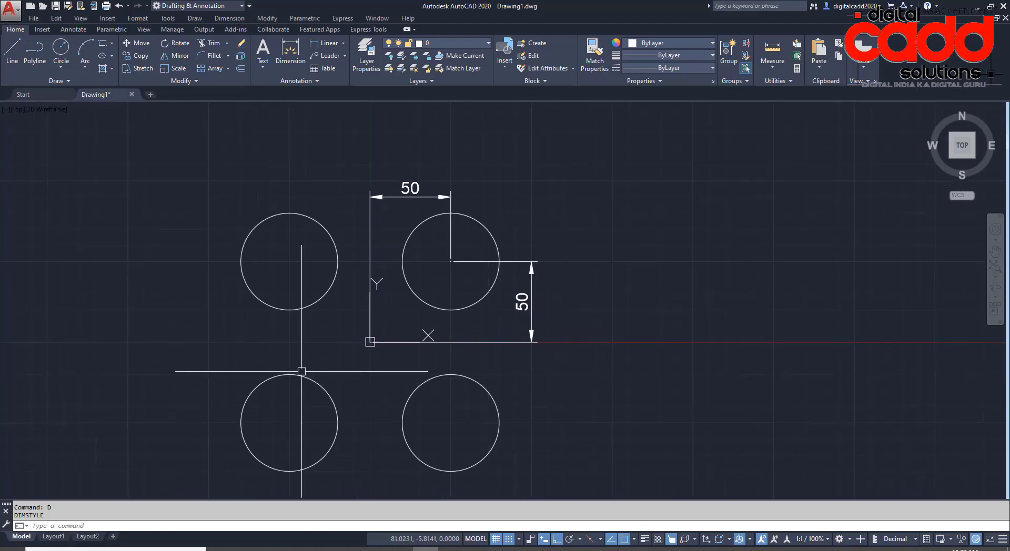
mouse_move(404, 299)
middle_down()
mouse_move(266, 327)
mouse_move(268, 347)
middle_up()
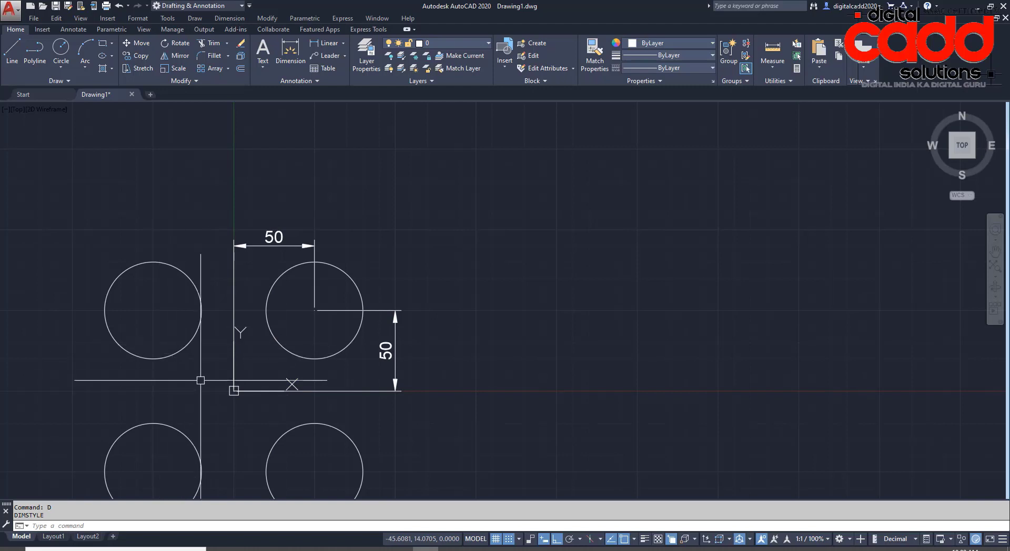
middle_drag(200, 380, 260, 355)
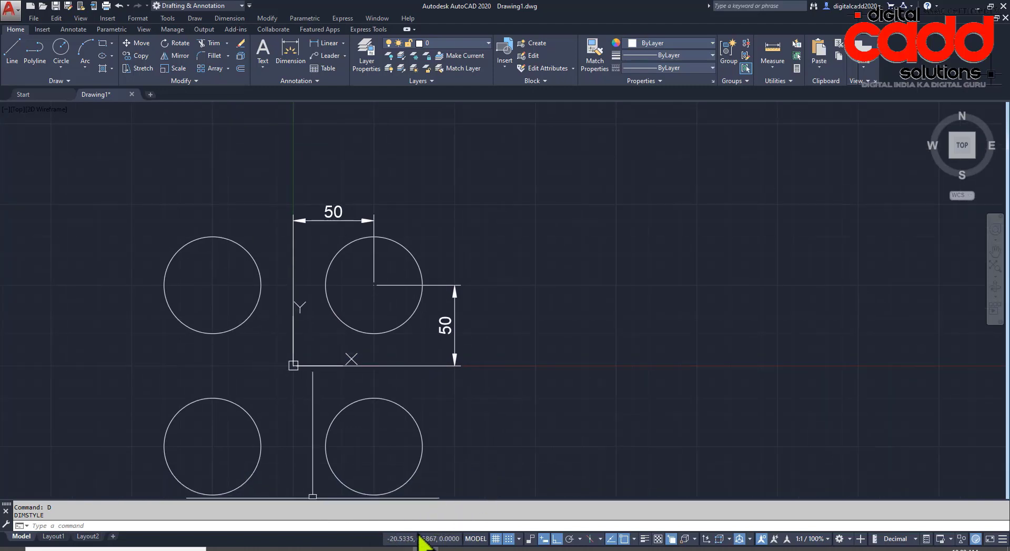
middle_drag(307, 321, 360, 302)
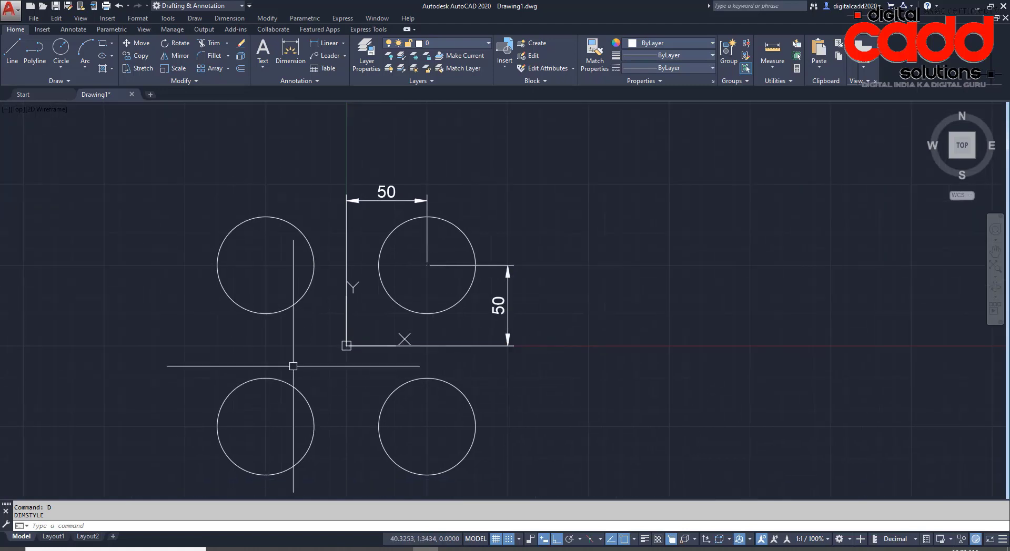
middle_drag(333, 419, 353, 413)
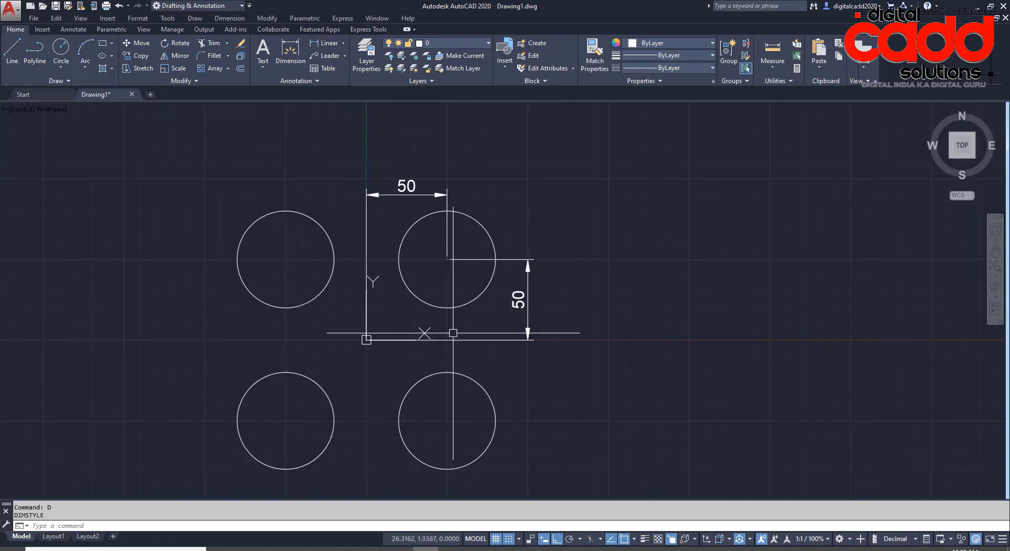
mouse_move(449, 335)
middle_down()
mouse_move(354, 356)
mouse_move(400, 335)
middle_up()
- Select all four circles together with both dimensions and erase them
key(Escape)
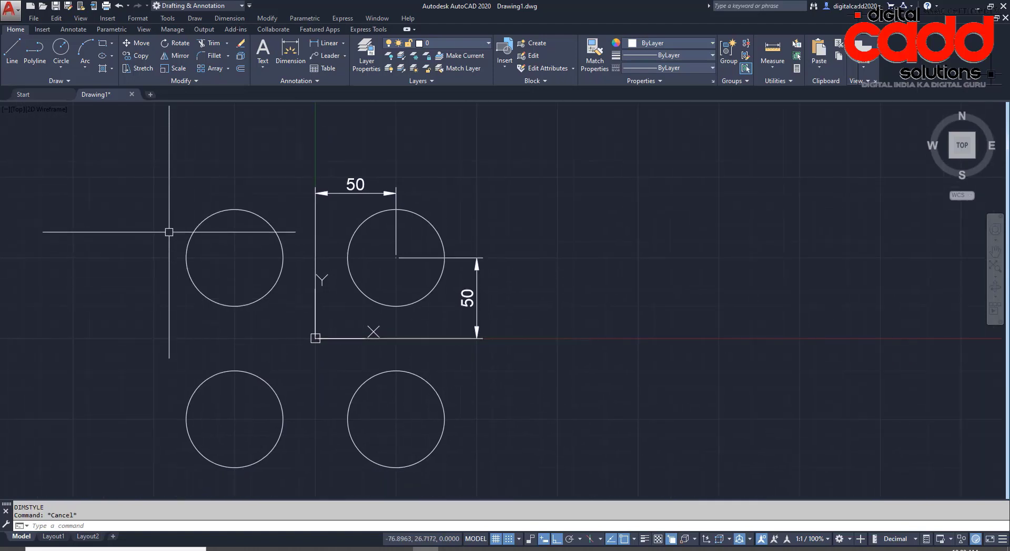
click(113, 156)
click(522, 474)
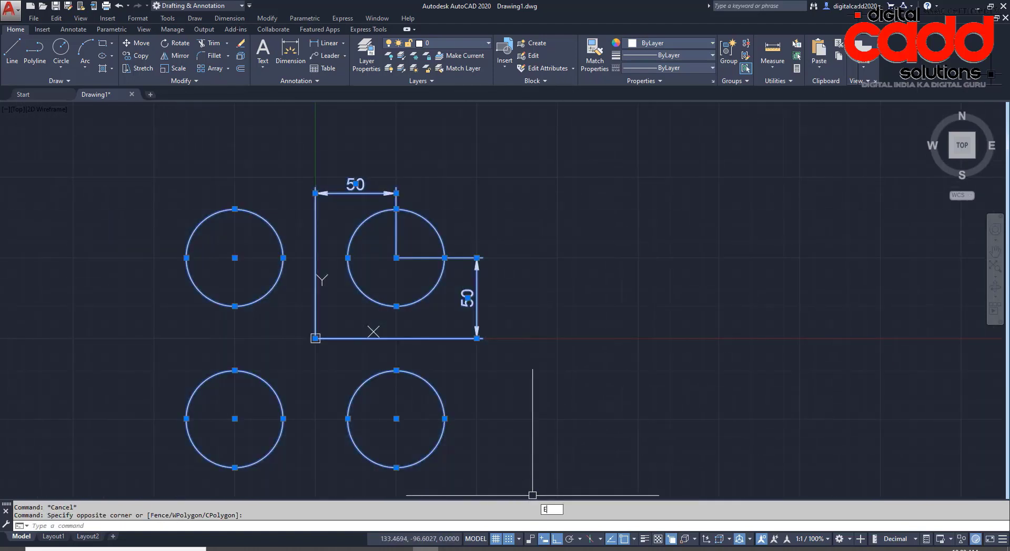
text(E)
key(Return)
- Zoom out the emptied drawing and pan until the origin sits at the lower-left of the drawing area
mouse_move(459, 326)
middle_down()
mouse_move(144, 472)
mouse_move(155, 473)
middle_up()
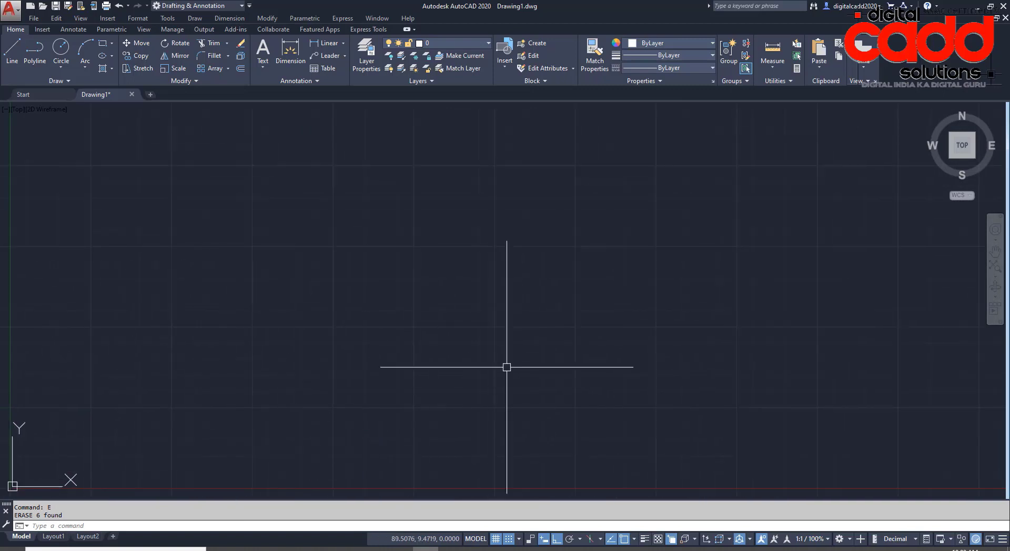
mouse_move(461, 423)
middle_down()
mouse_move(435, 431)
mouse_move(453, 428)
middle_up()
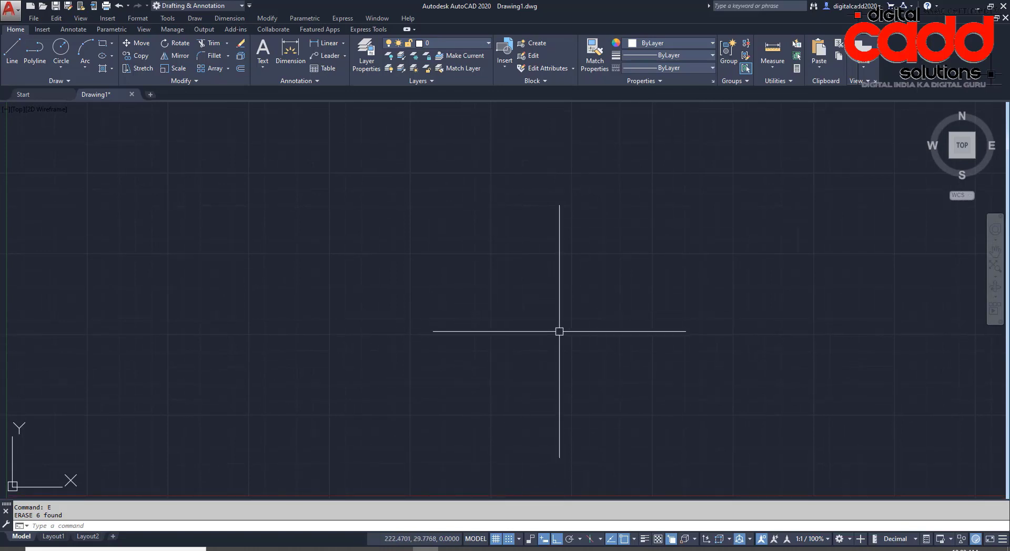
scroll(467, 338, down, 1)
scroll(189, 432, up, 2)
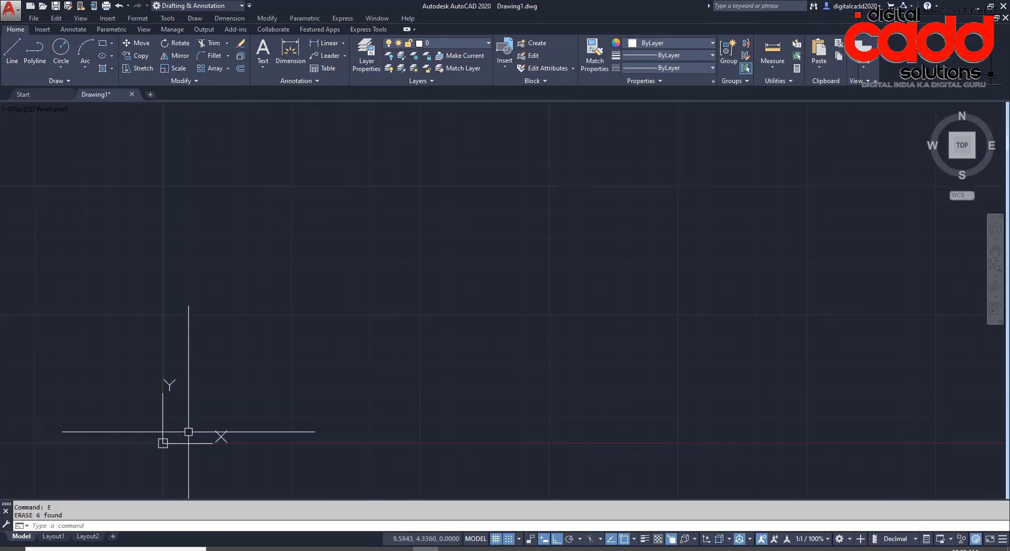
middle_drag(363, 419, 250, 444)
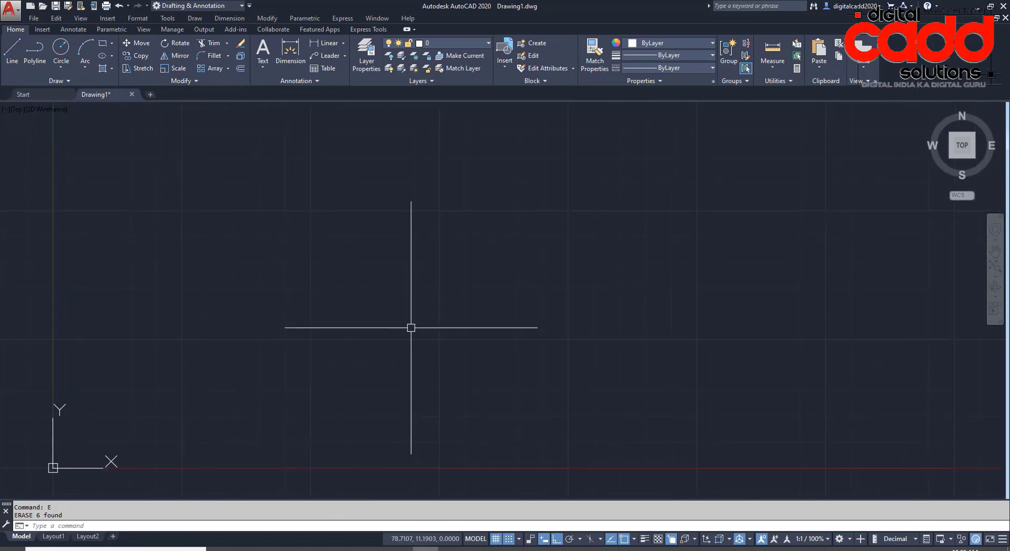
click(994, 276)
click(932, 286)
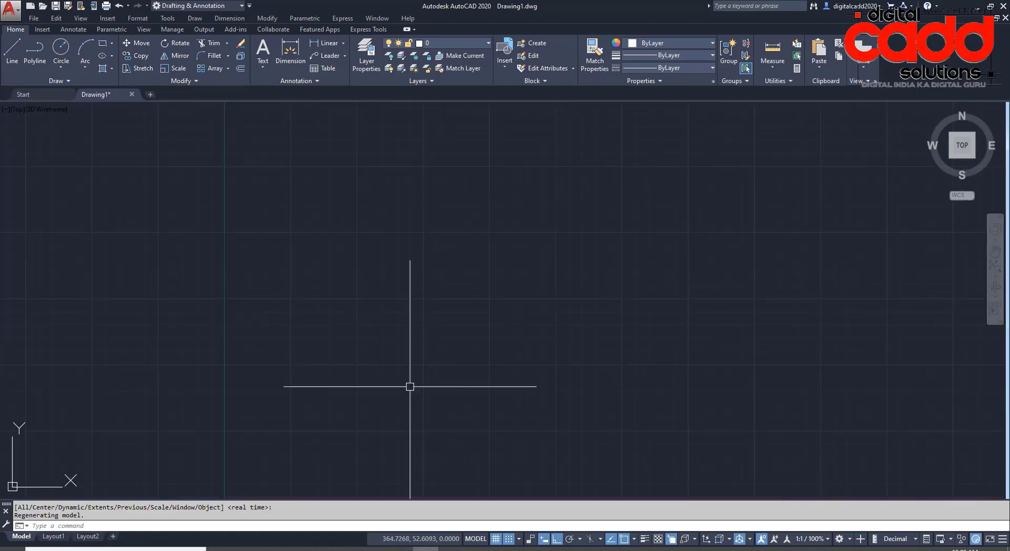
scroll(399, 338, down, 4)
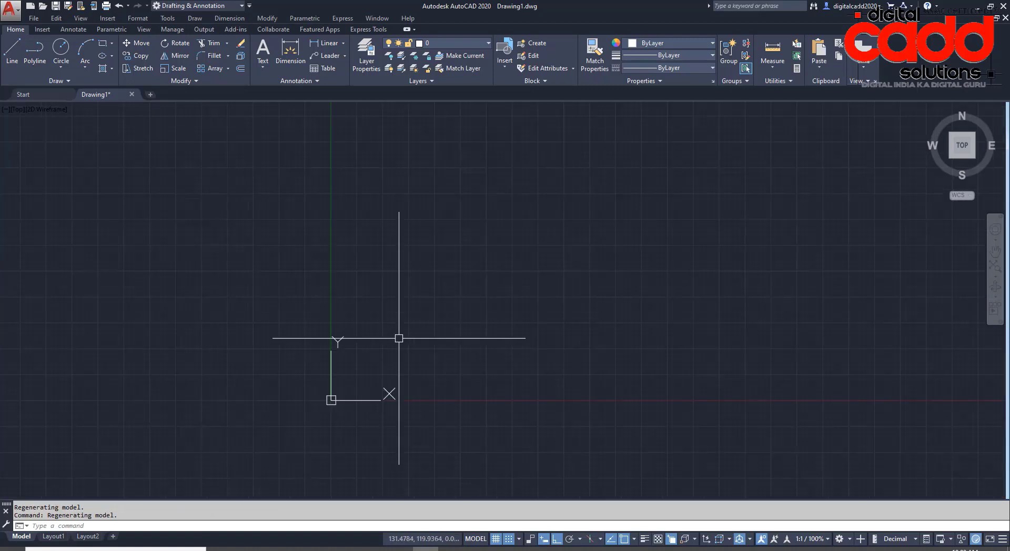
scroll(465, 394, up, 1)
middle_drag(527, 387, 290, 463)
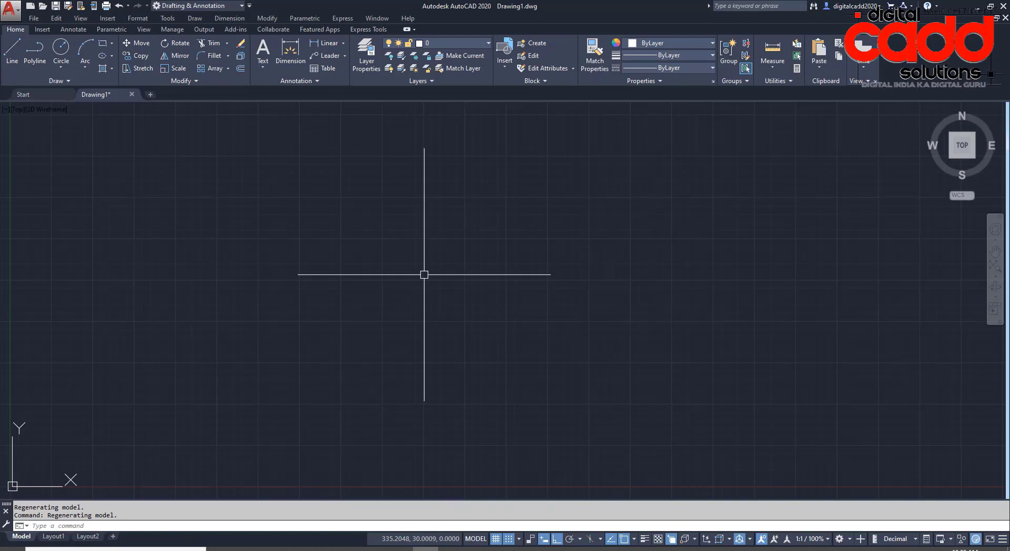
key(ctrl+1)
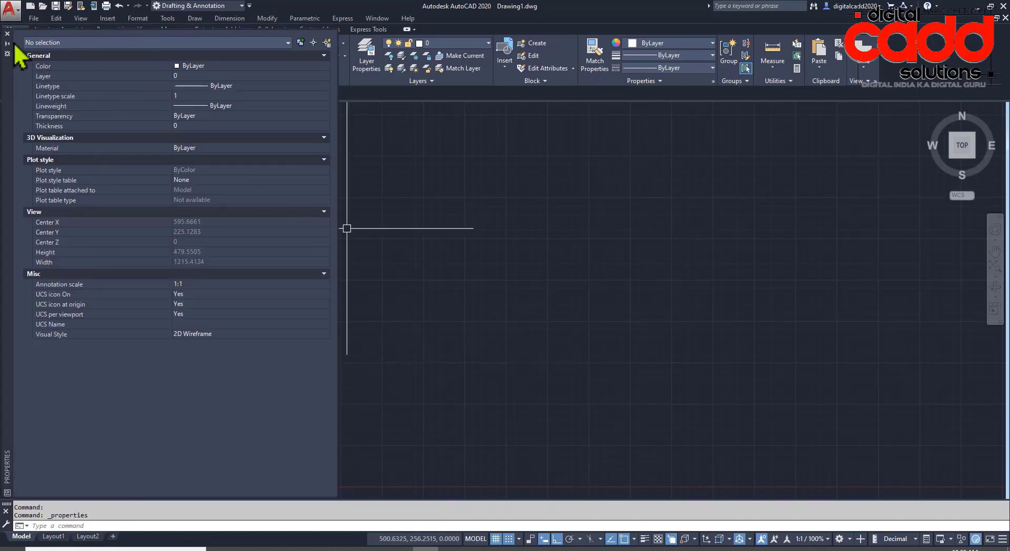
click(7, 34)
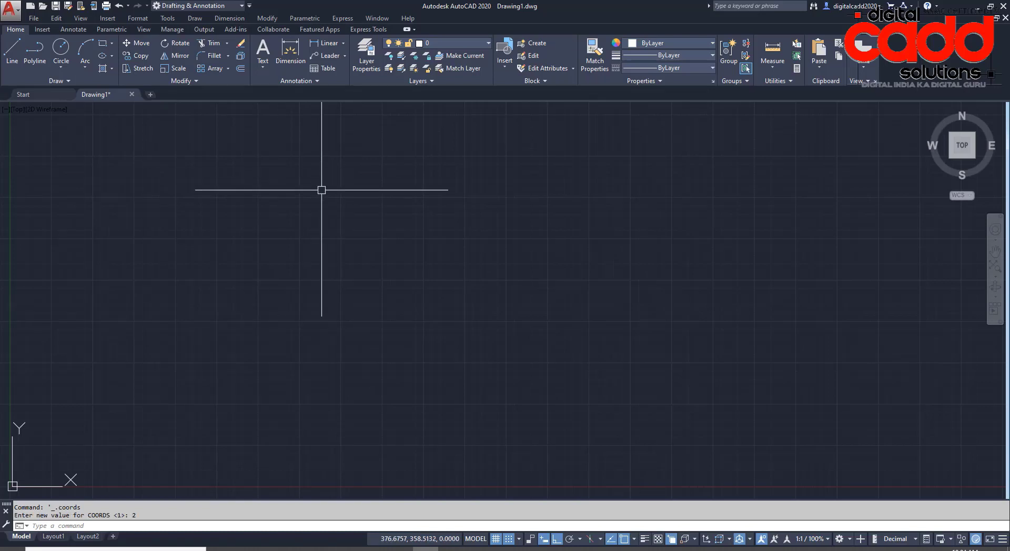
key(Escape)
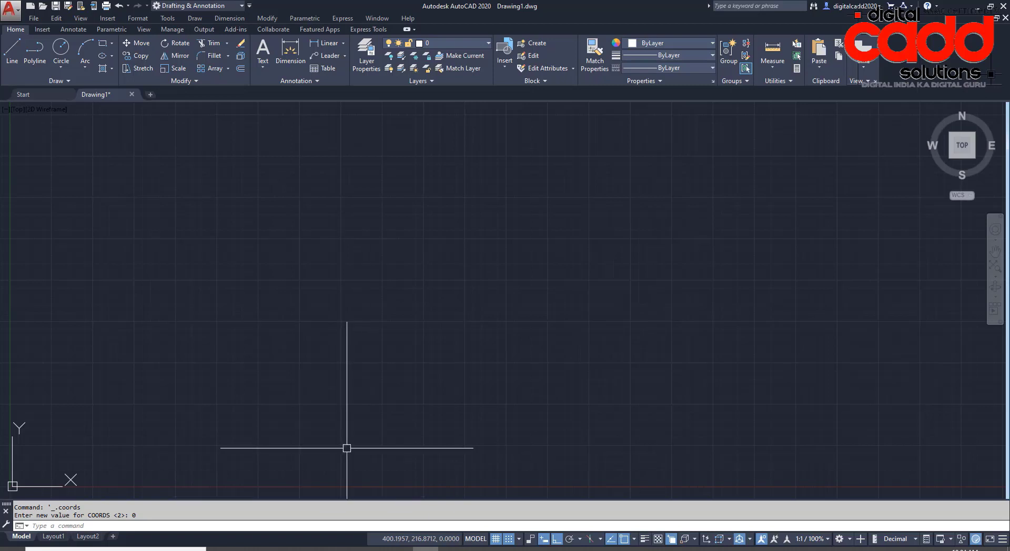
- Hide the Coordinates read-out from the status bar through its customization options
click(1002, 539)
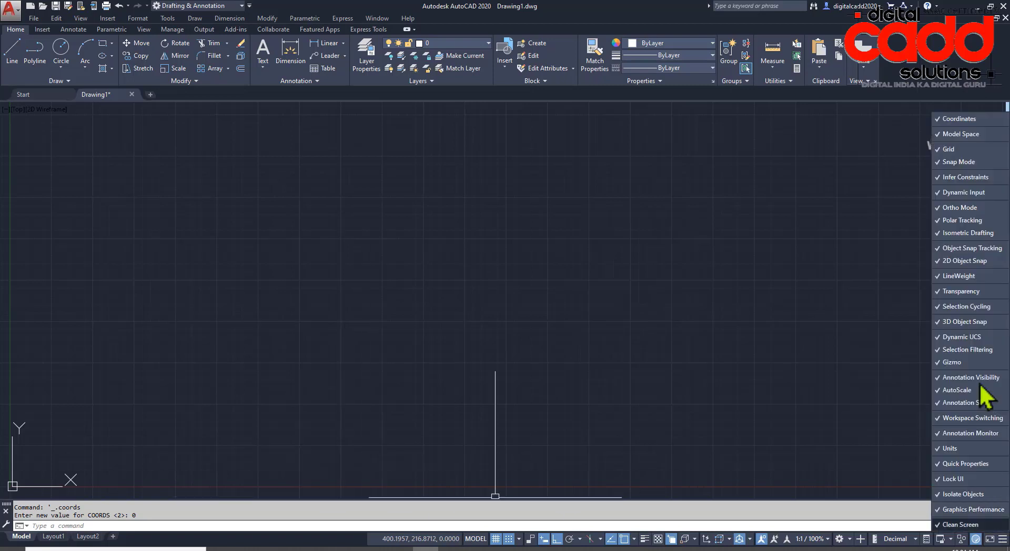
click(958, 119)
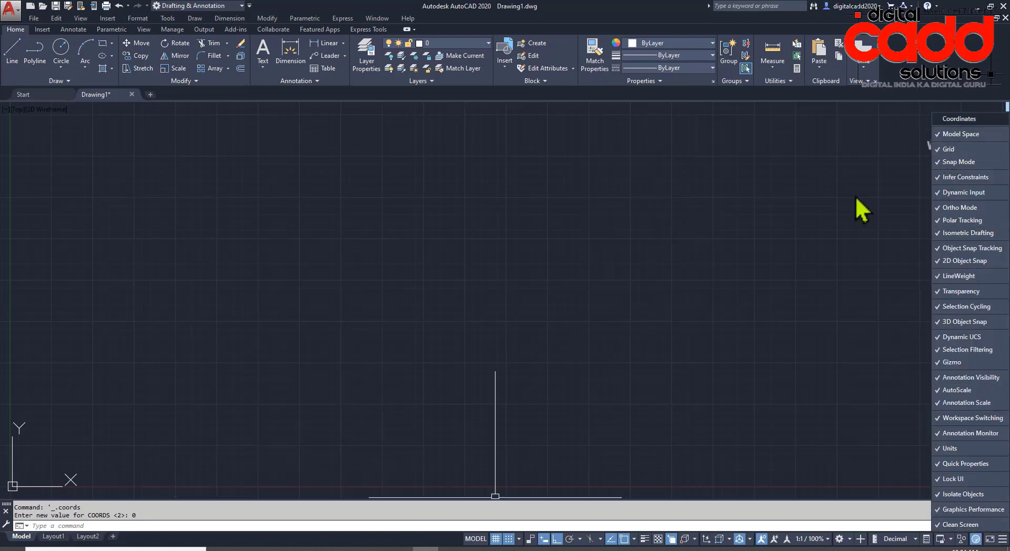
click(473, 468)
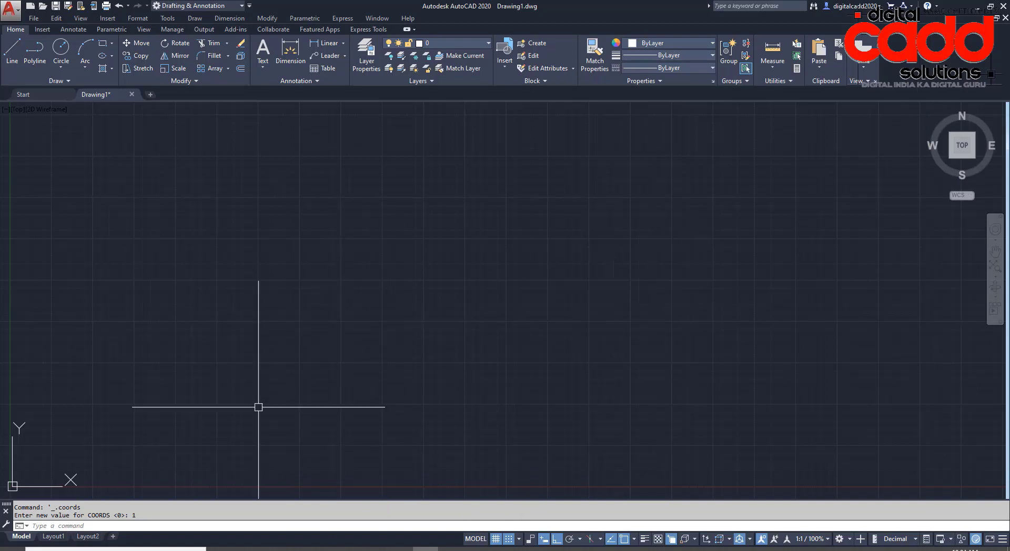
- Turn snap mode off during a Rectangle command, examine the cursor's dynamic coordinate values, and cancel the command
click(105, 45)
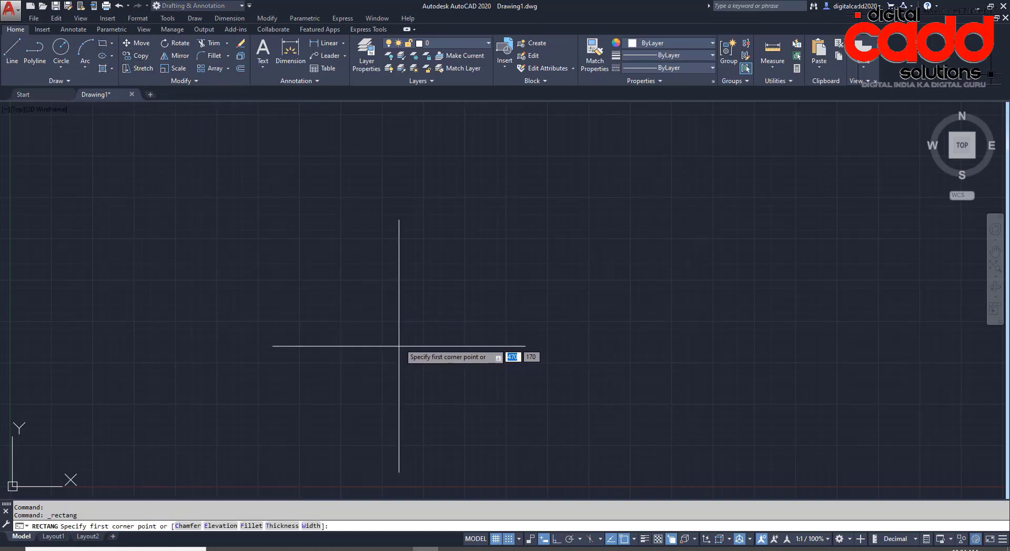
click(510, 539)
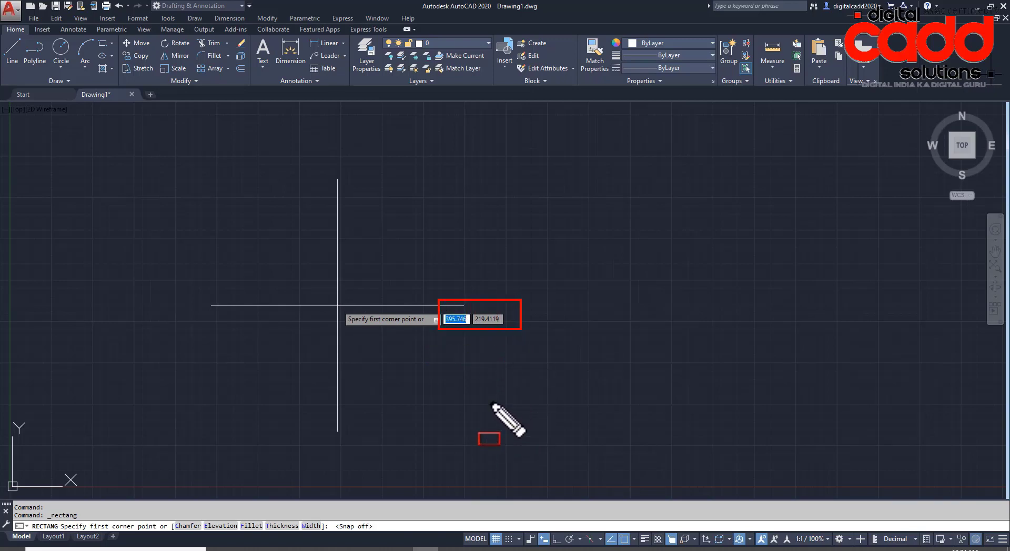
key(Escape)
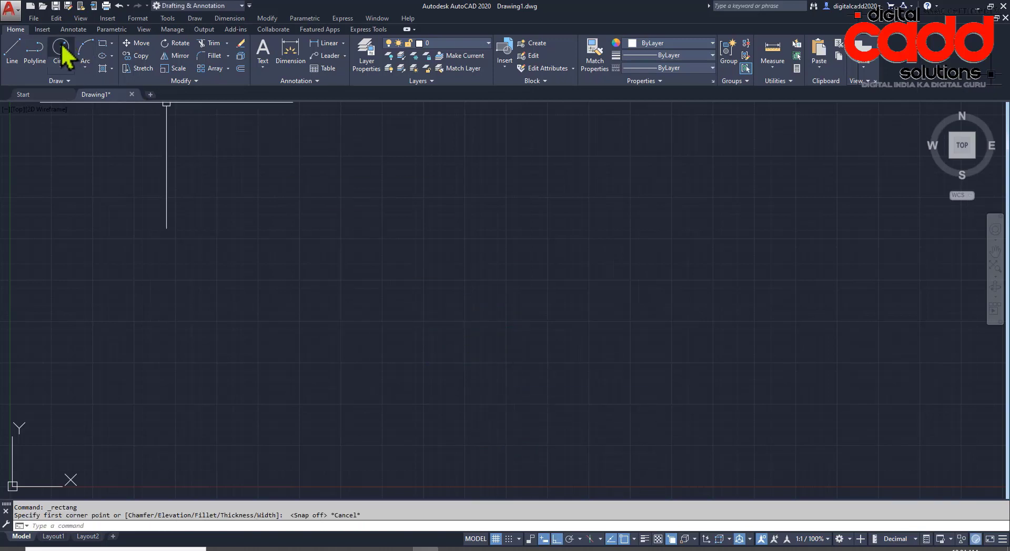
- Show the Coordinates read-out on the status bar again and compare it with the dynamic input of a Circle command
click(62, 48)
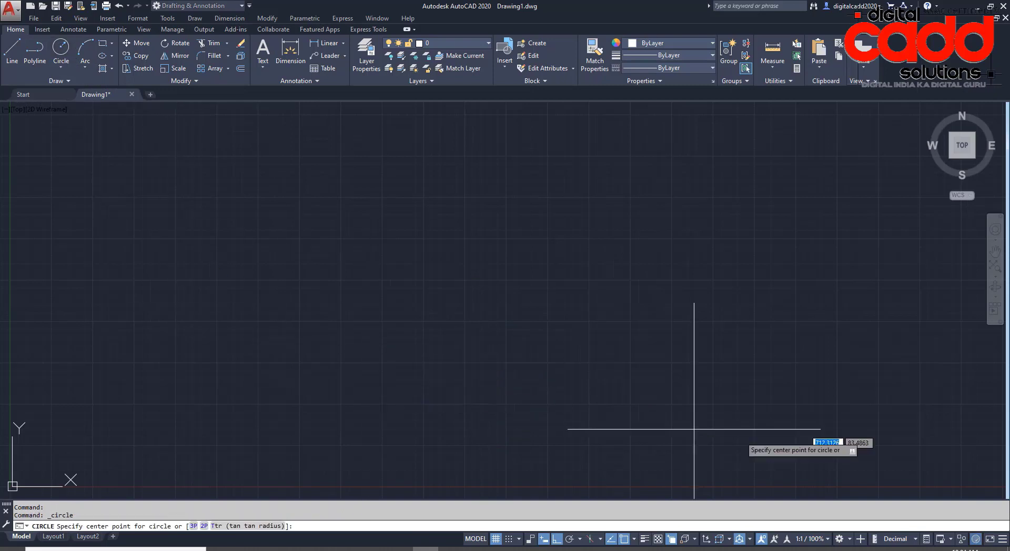
click(1002, 539)
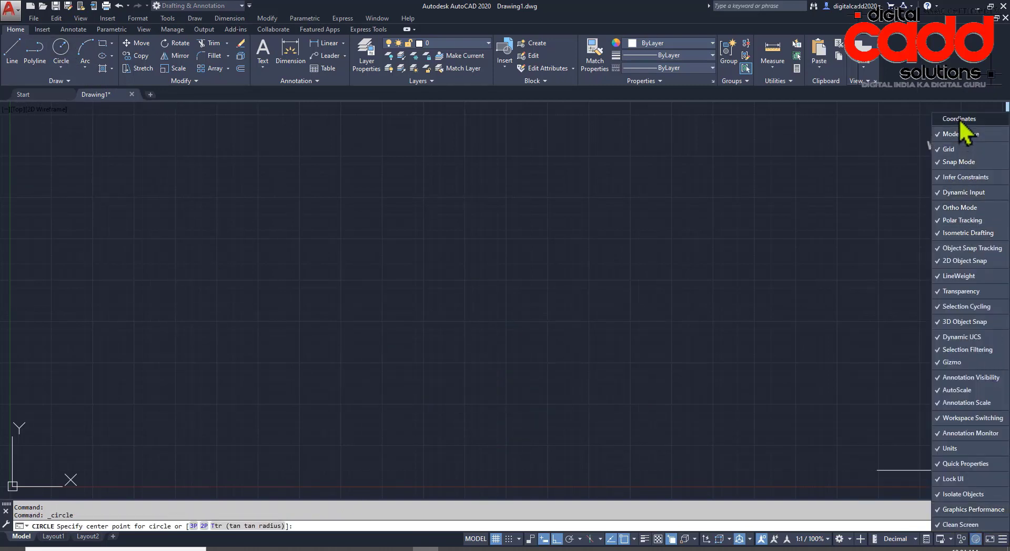
click(311, 416)
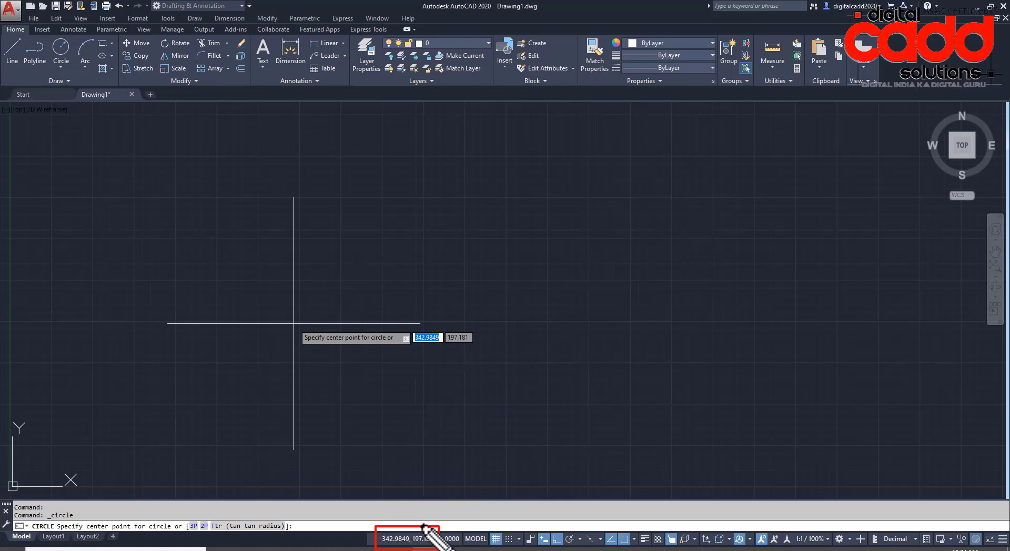
key(Escape)
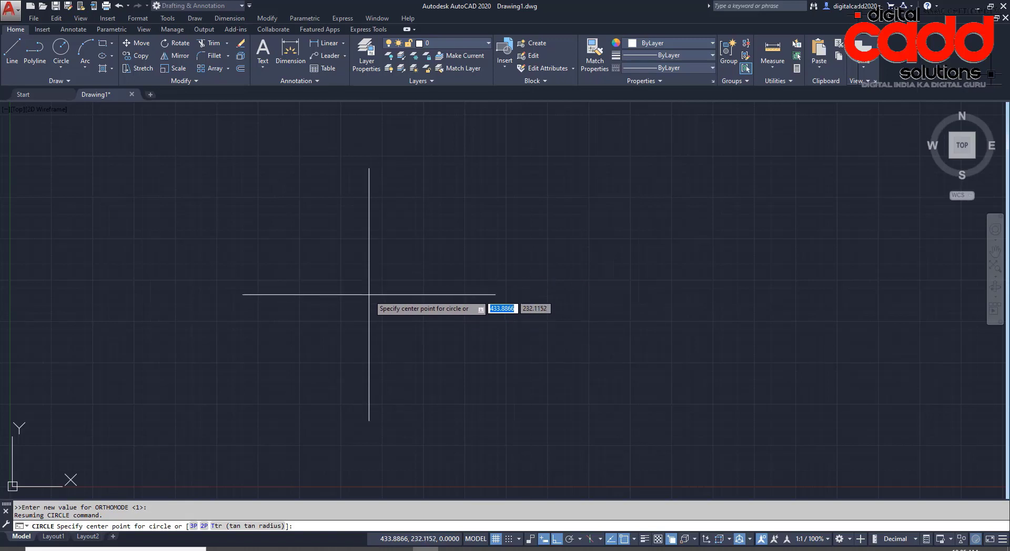
key(Escape)
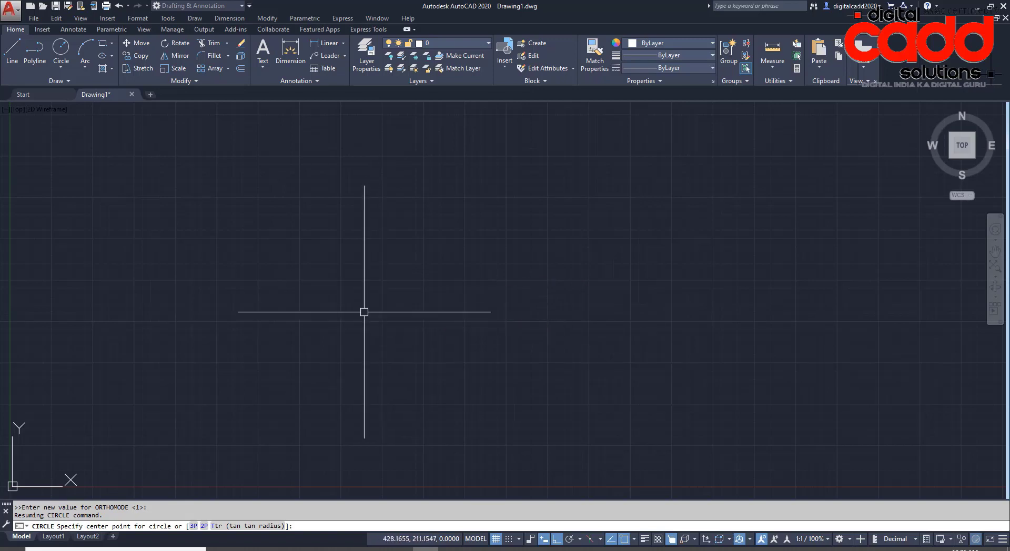
- Cycle the COORDS display mode through 2, 0 and 1, testing it with Circle commands that are cancelled
key(ctrl+i)
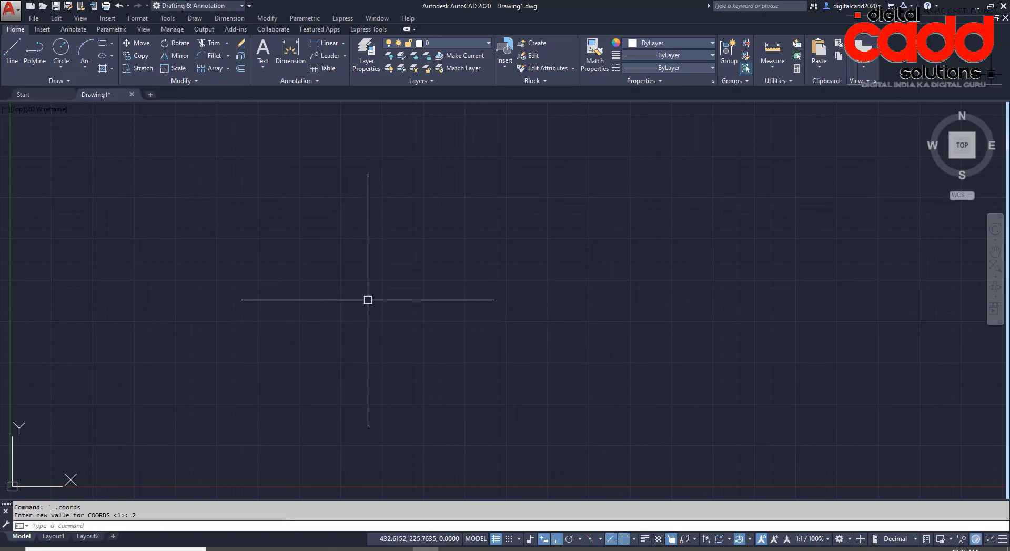
click(61, 53)
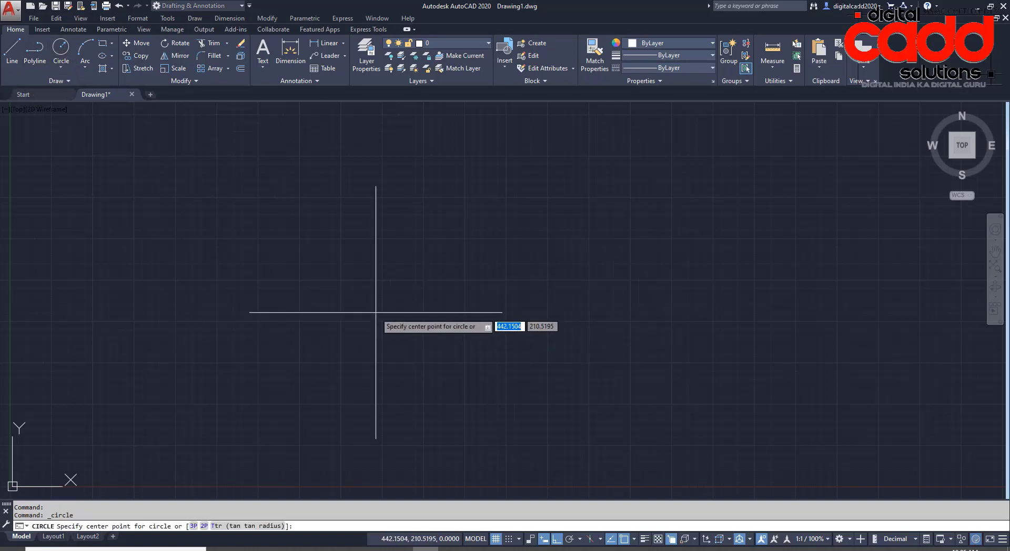
key(Escape)
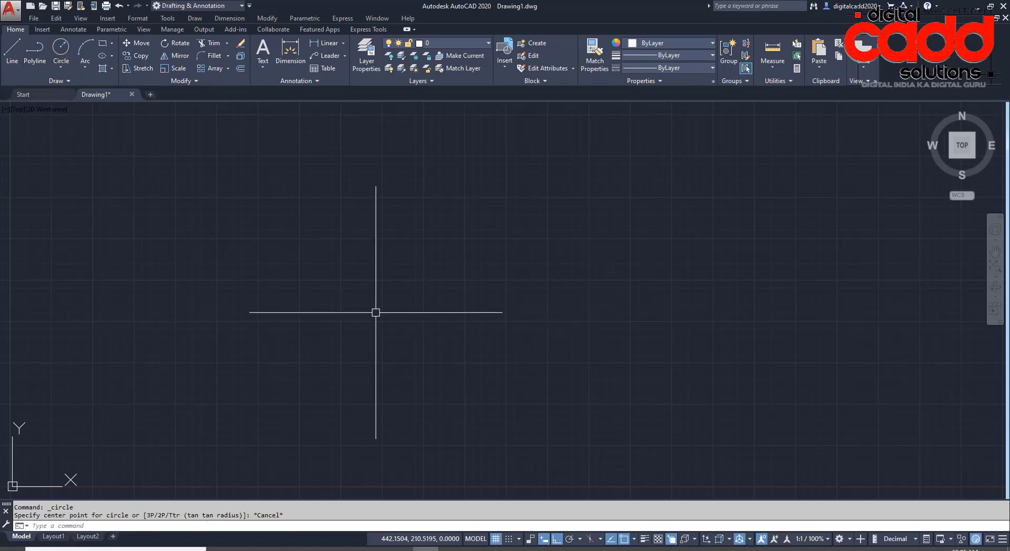
key(ctrl+i)
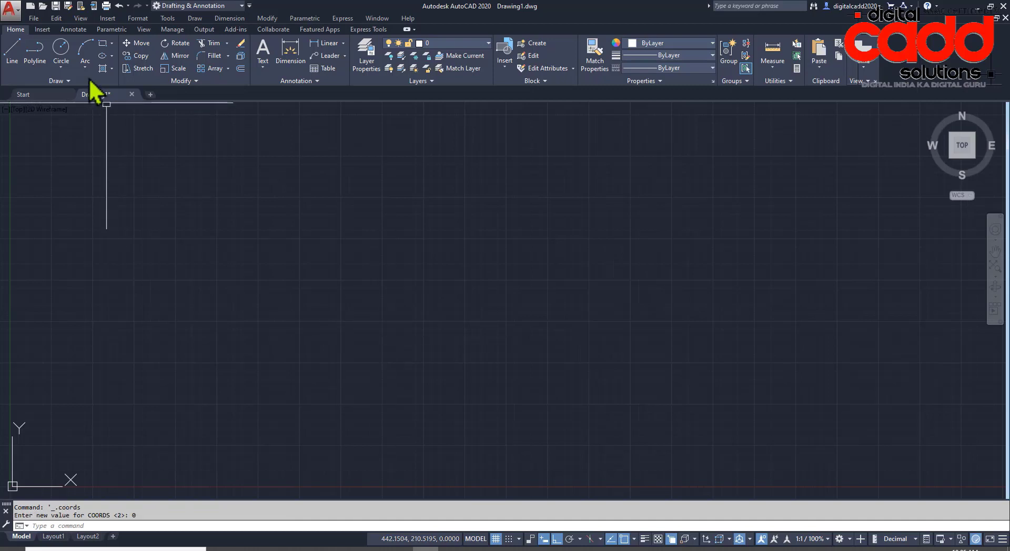
click(61, 53)
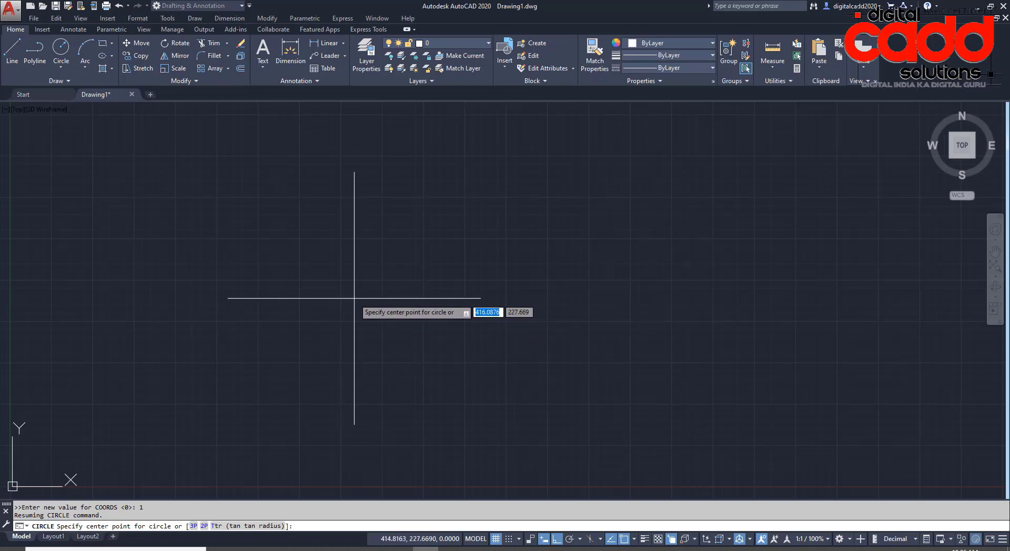
key(Escape)
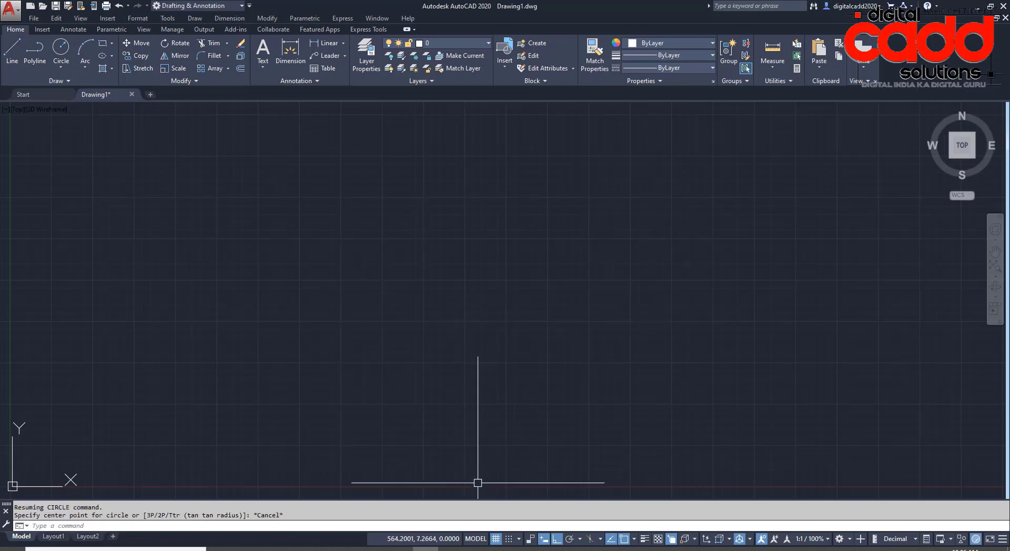
- Switch to the Layout1 paper space and back to model space, and examine the drawing grid at different magnifications
click(475, 539)
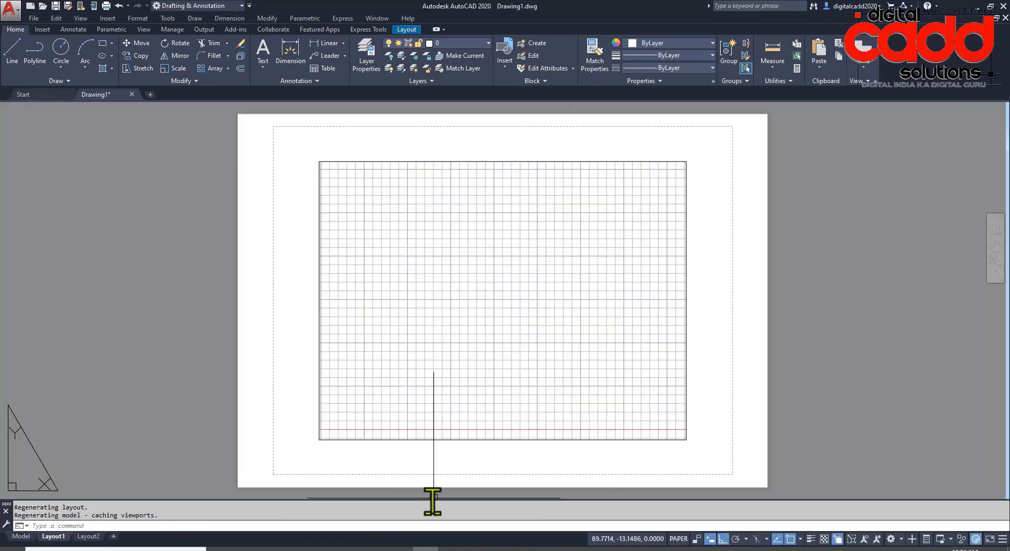
click(21, 536)
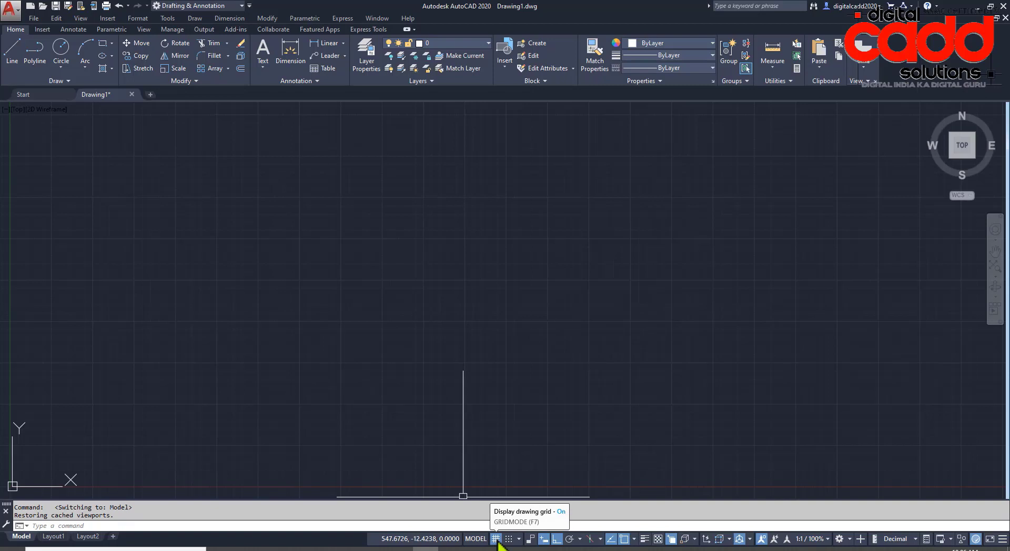
scroll(421, 392, up, 5)
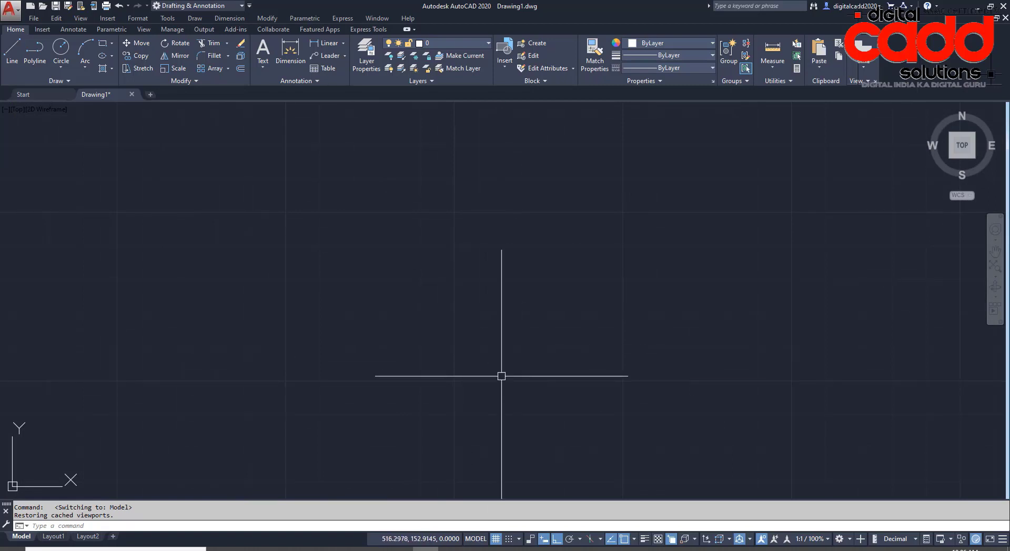
scroll(428, 334, down, 2)
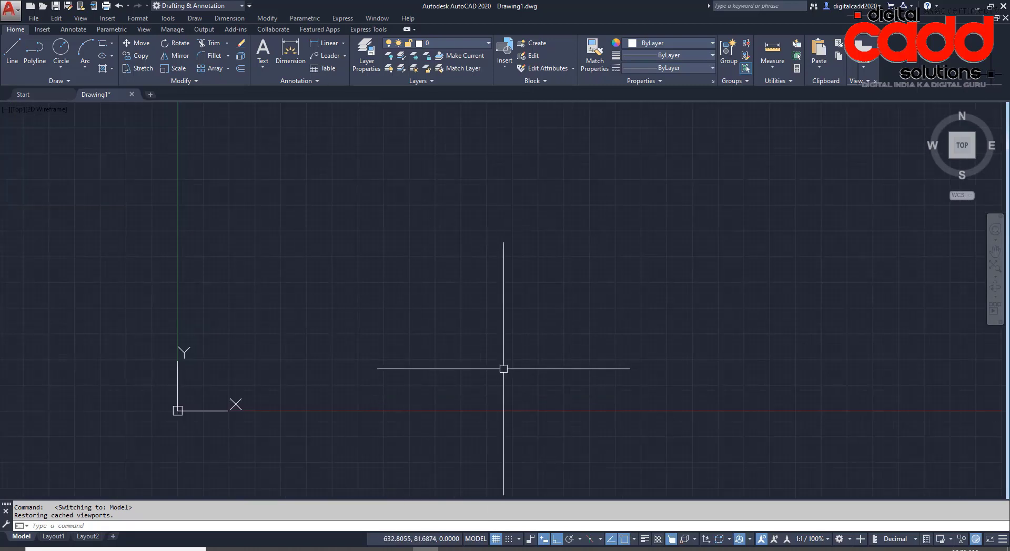
middle_drag(503, 369, 527, 402)
scroll(444, 397, up, 2)
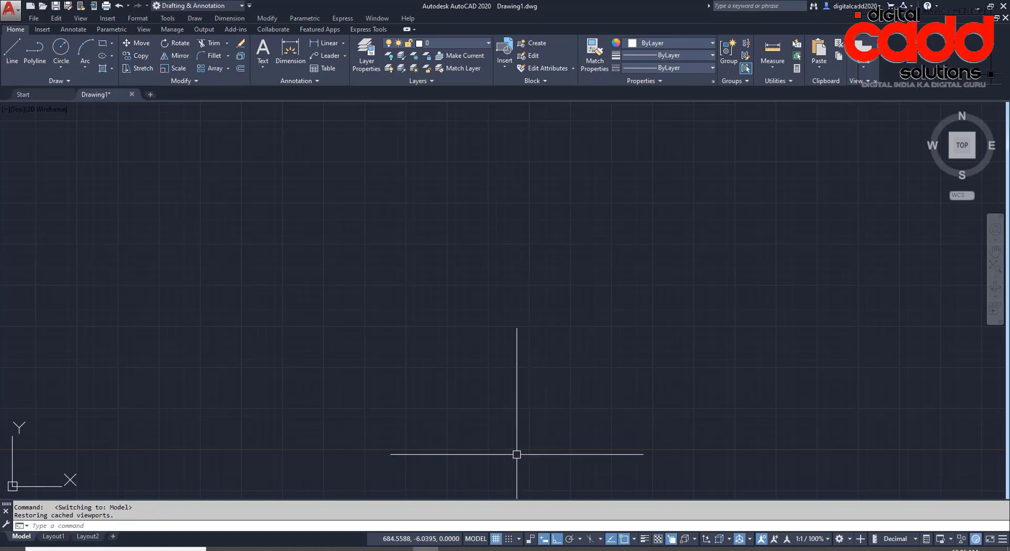
- Open the grid settings and set the snap X and Y spacing to 20 with equal spacing enabled
right_click(497, 541)
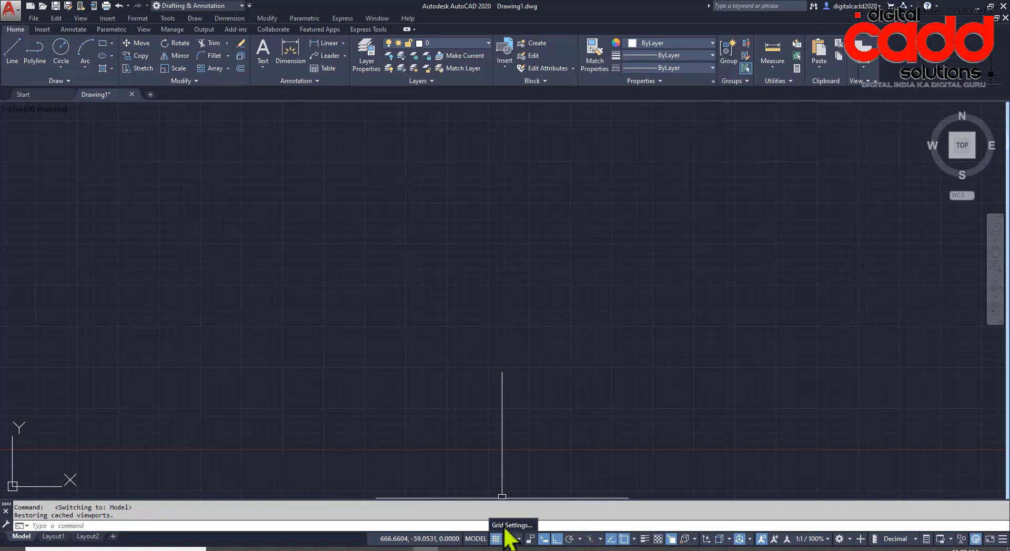
click(513, 525)
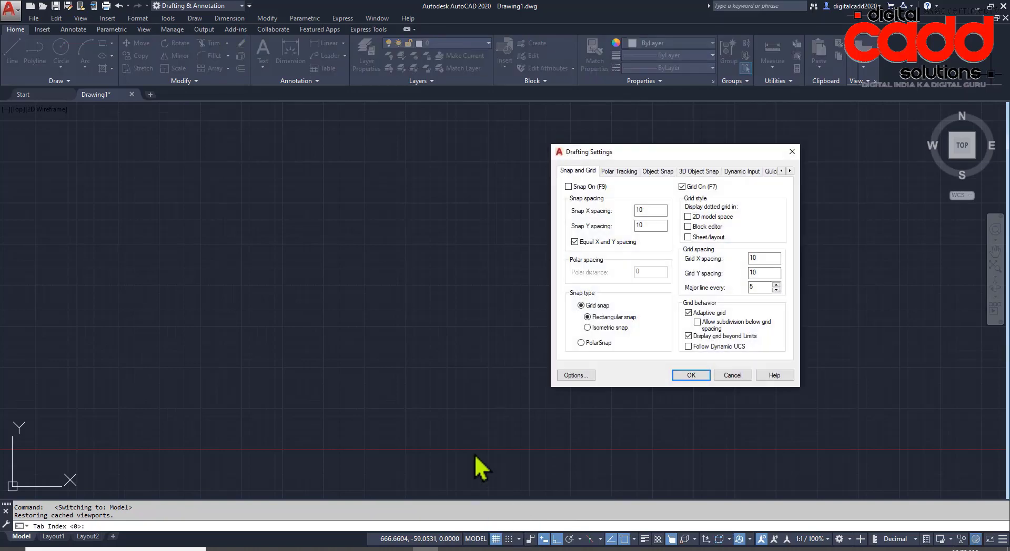
drag(649, 156, 497, 181)
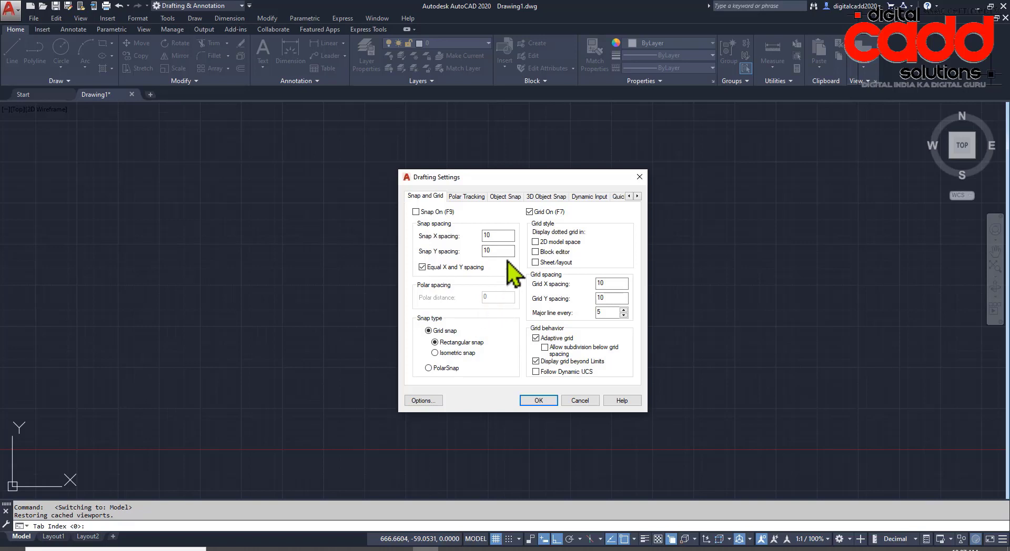
double_click(496, 234)
click(497, 251)
key(ctrl+2)
mouse_move(407, 248)
mouse_down()
mouse_move(431, 266)
mouse_move(480, 275)
mouse_up()
key(ctrl+z)
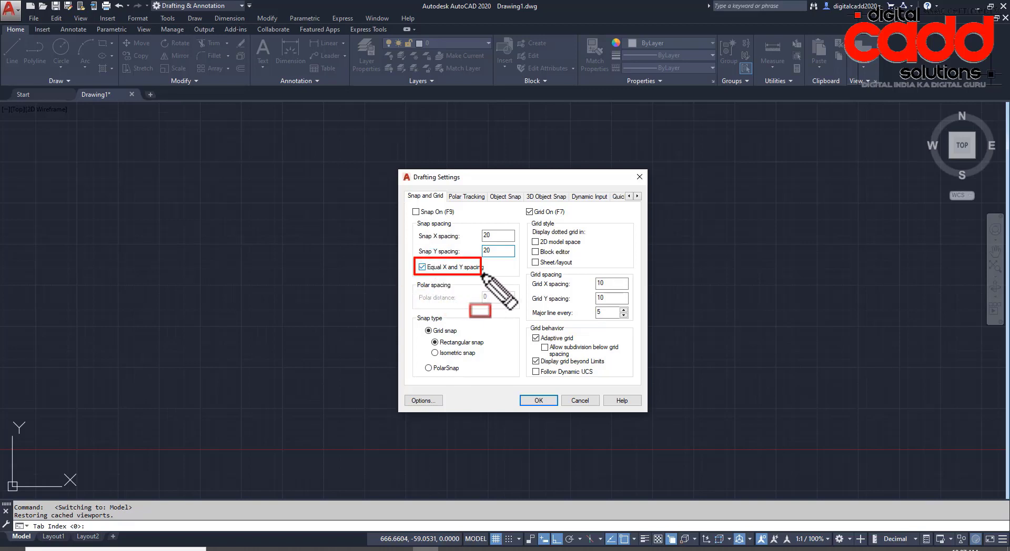
key(Escape)
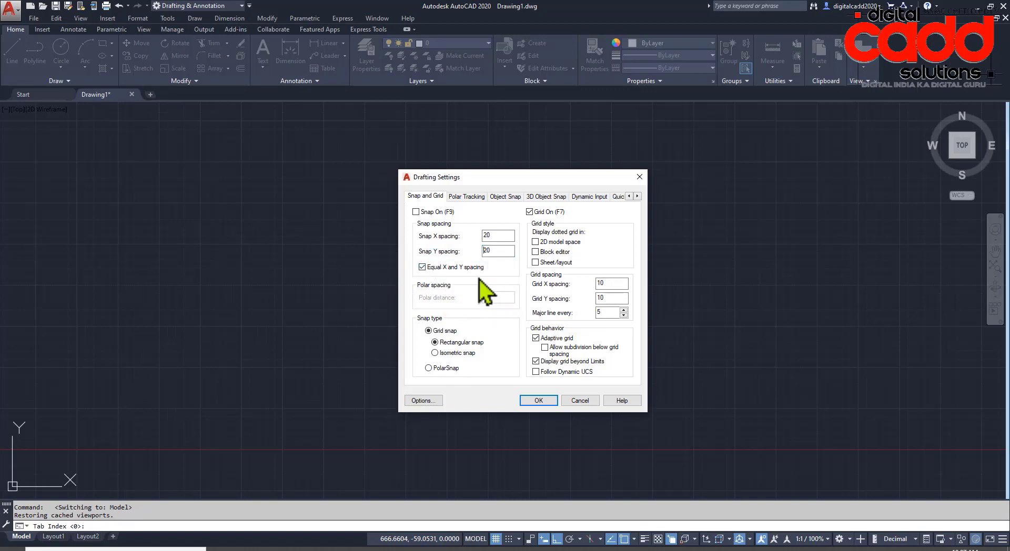
- Disable Equal X and Y spacing and set the snap X spacing to 30, applying the drafting settings
click(433, 268)
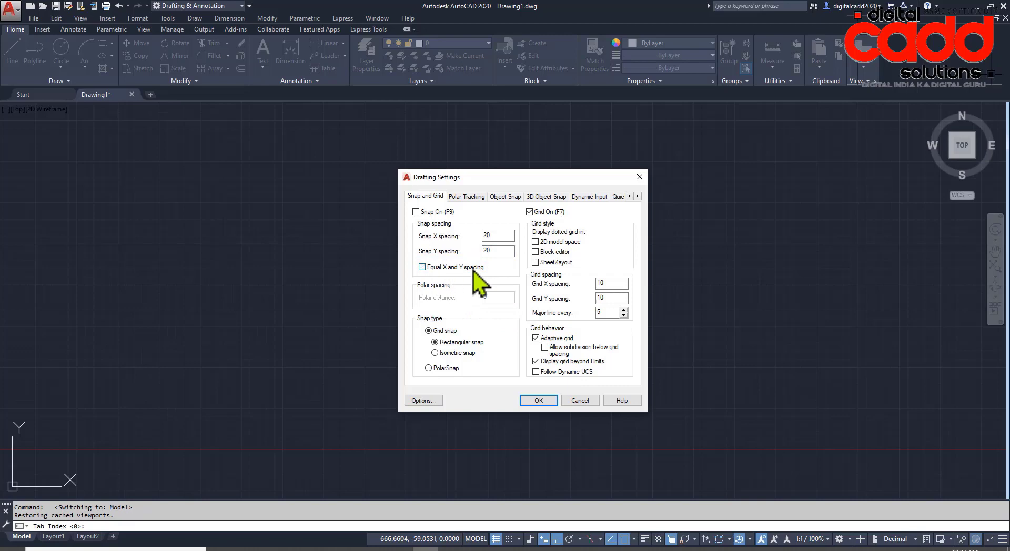
double_click(494, 235)
text(30)
key(Return)
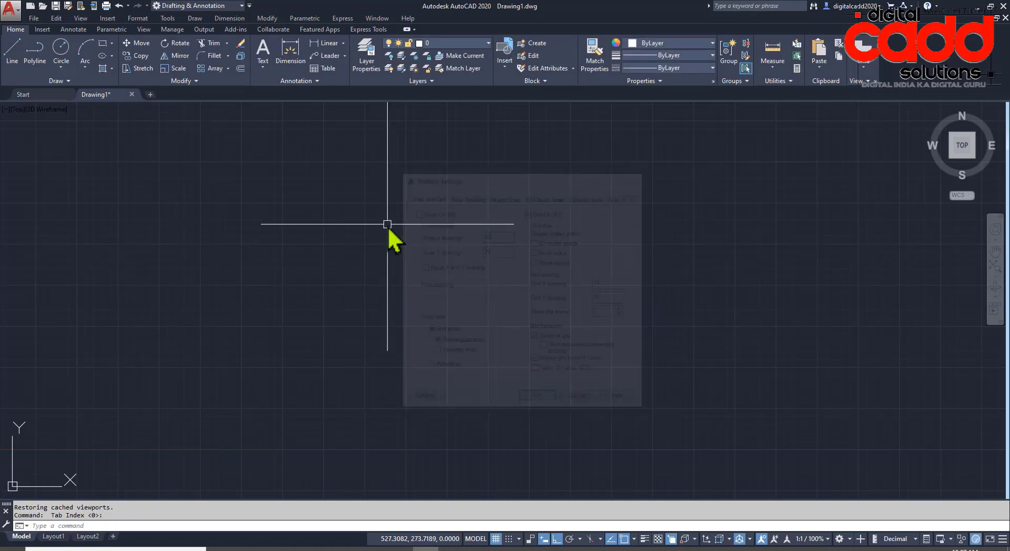
key(Return)
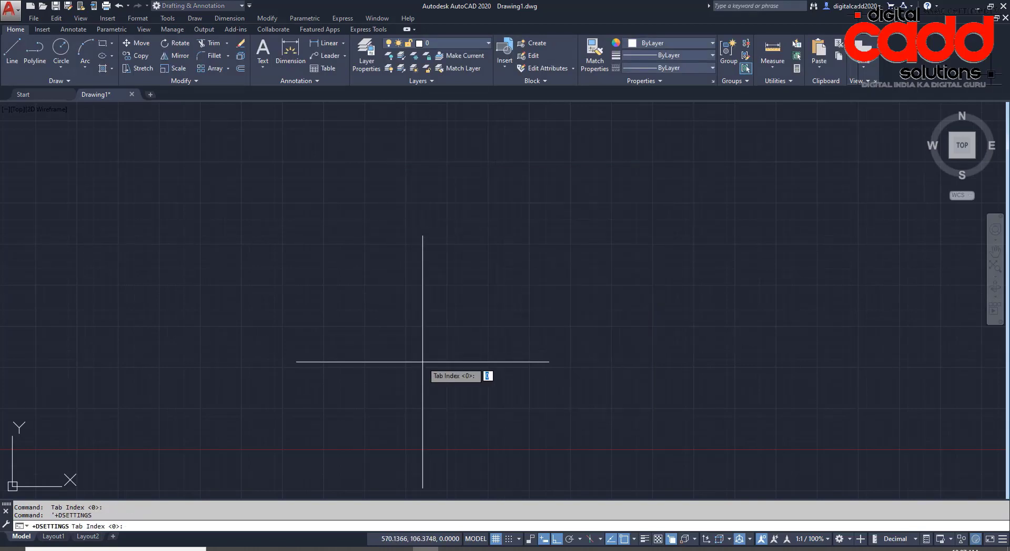
key(Escape)
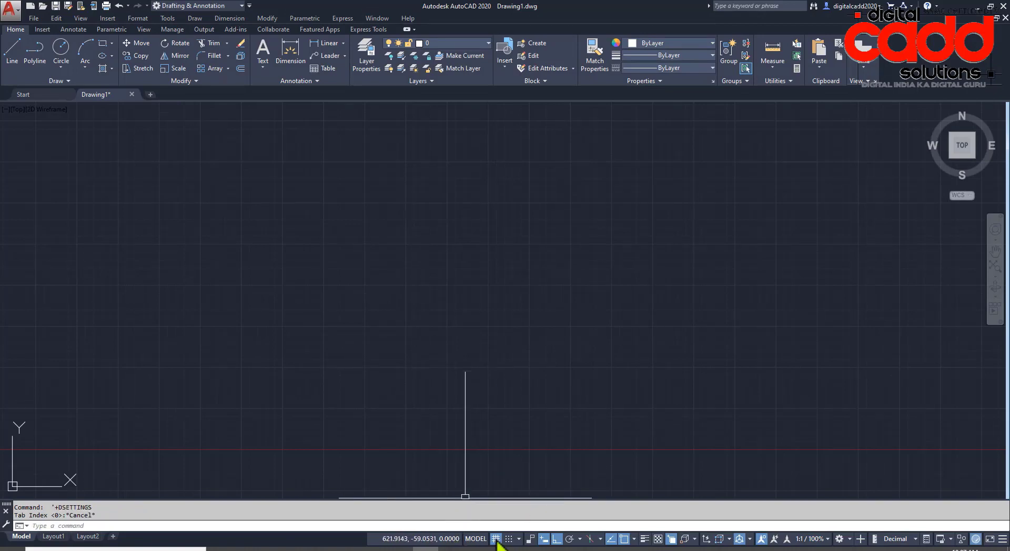
- Reopen the grid settings, enable Equal X and Y spacing again, and apply a snap X and Y spacing of 20
right_click(496, 539)
click(512, 525)
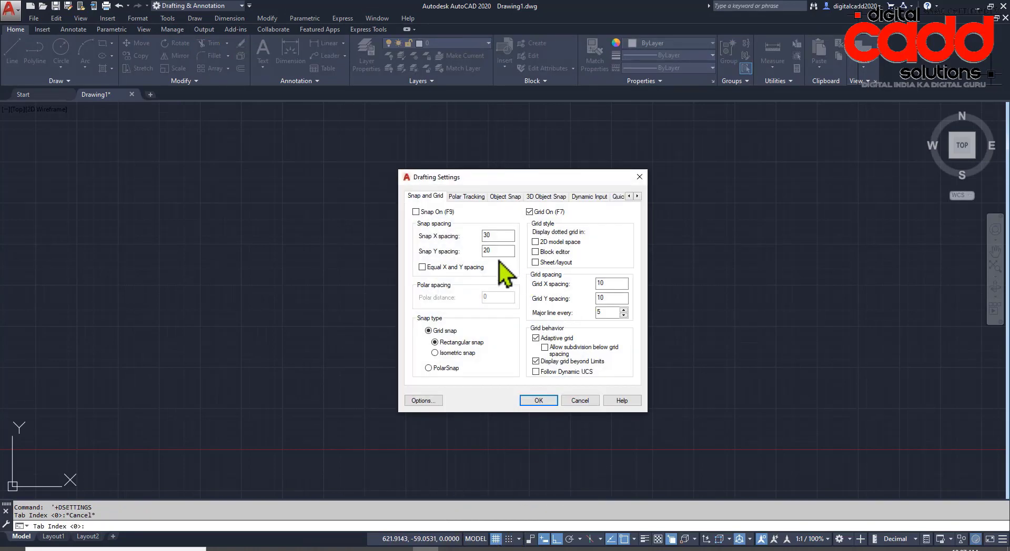
click(503, 251)
click(422, 267)
drag(529, 179, 436, 159)
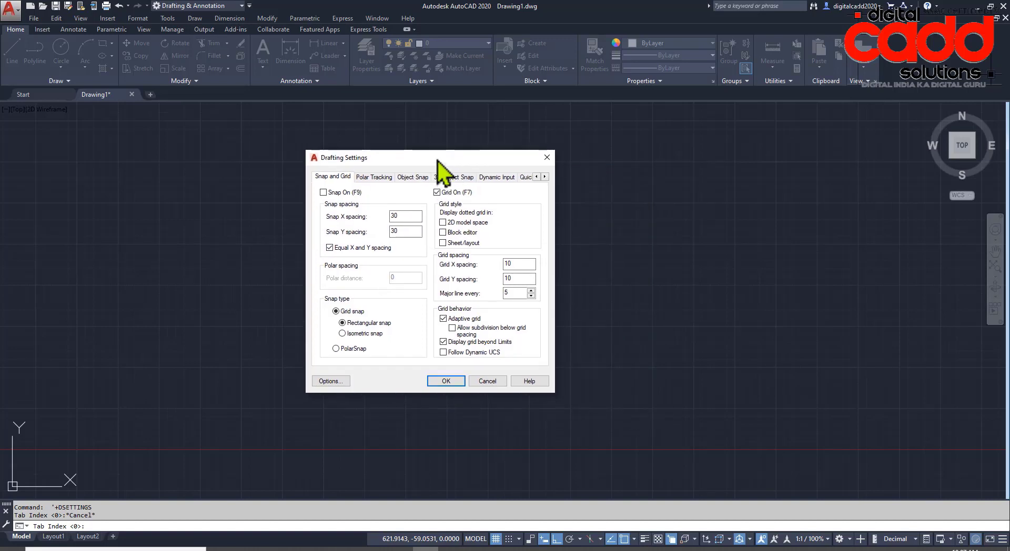
double_click(398, 216)
click(413, 231)
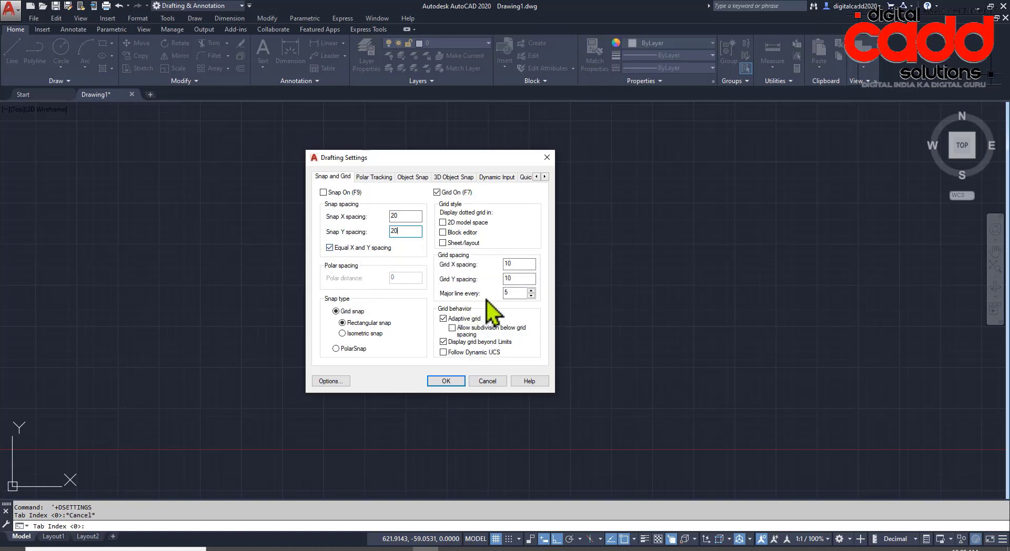
click(449, 383)
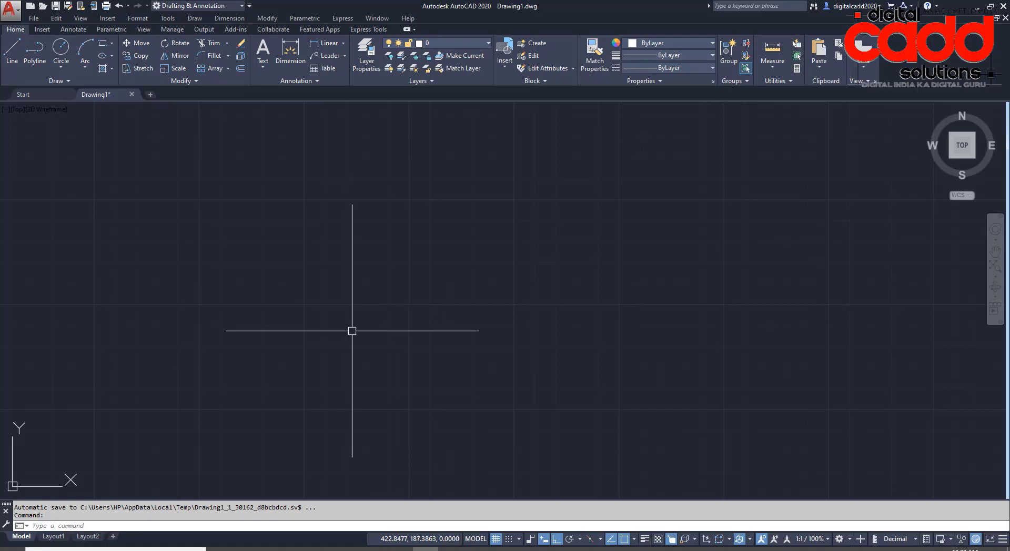
- Start a distance measurement, turn on grid snap, and check the snap spacing from a snapped grid point before cancelling the measurement
scroll(352, 331, up, 3)
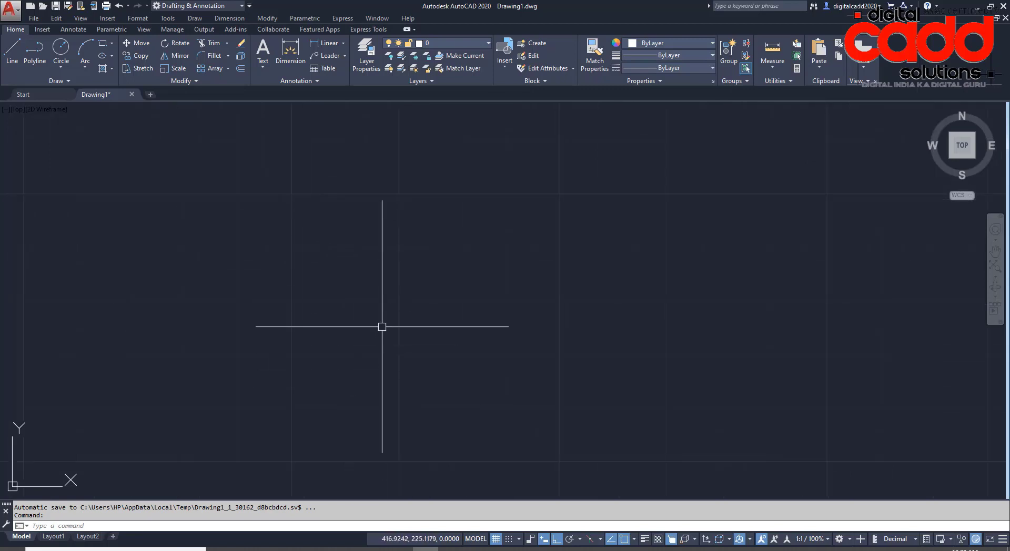
scroll(397, 387, down, 2)
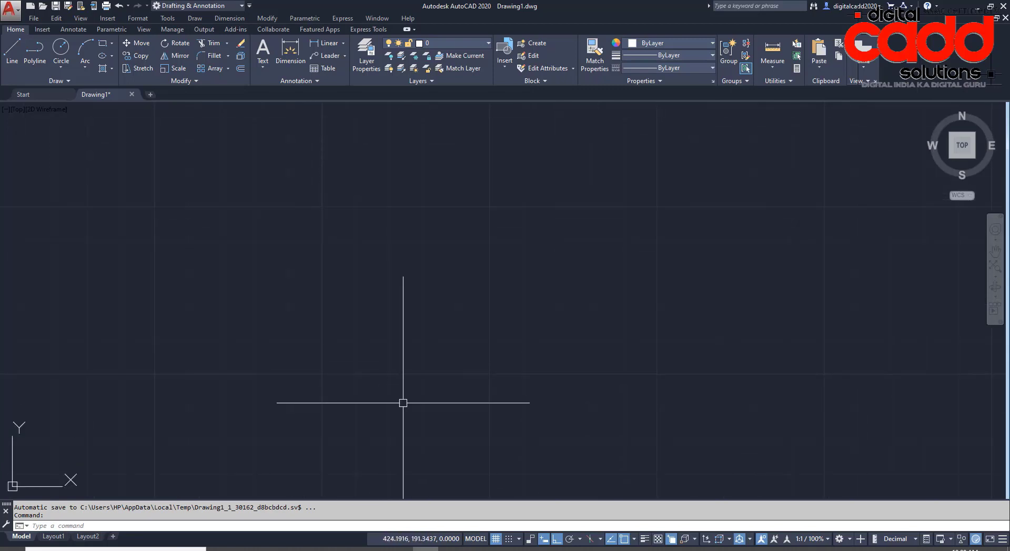
click(778, 67)
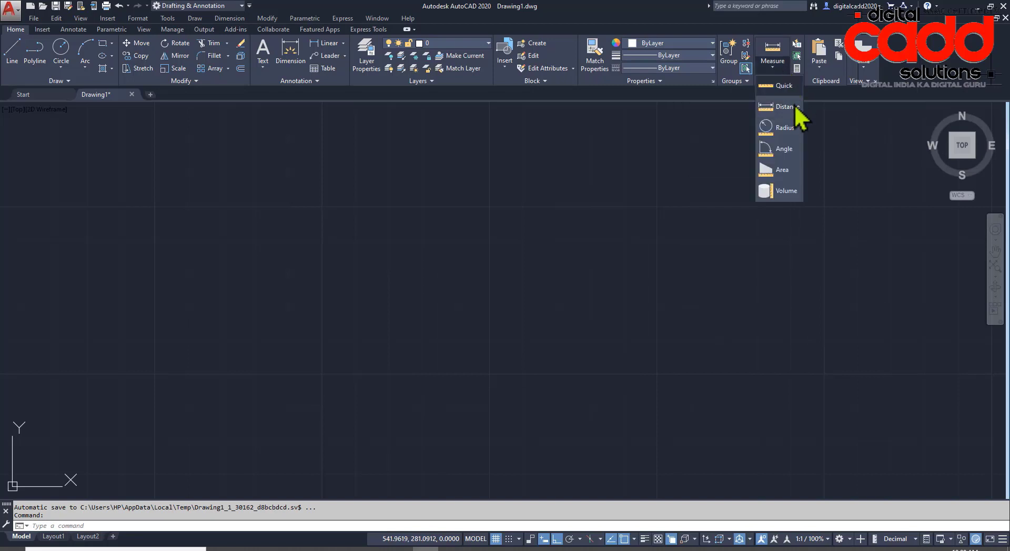
click(792, 110)
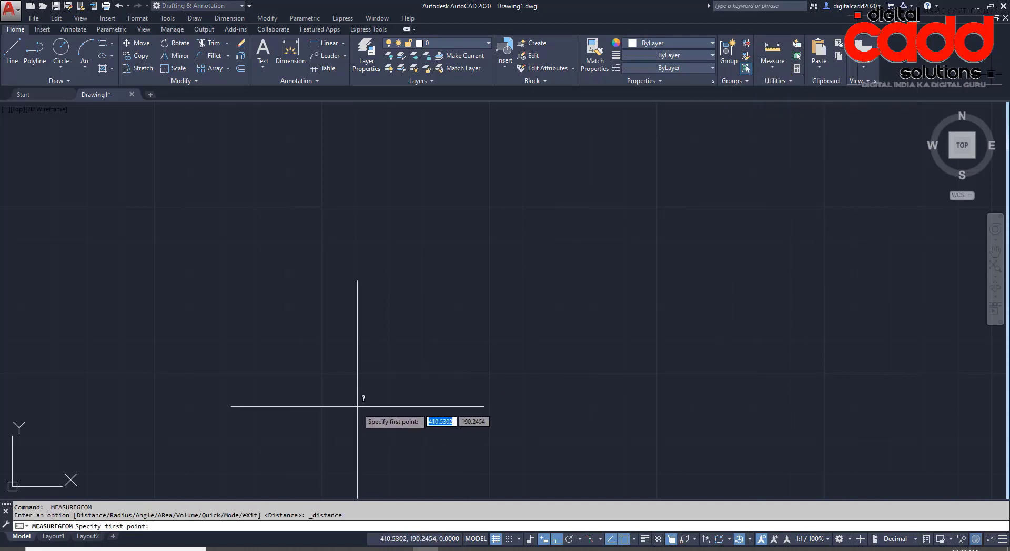
click(510, 541)
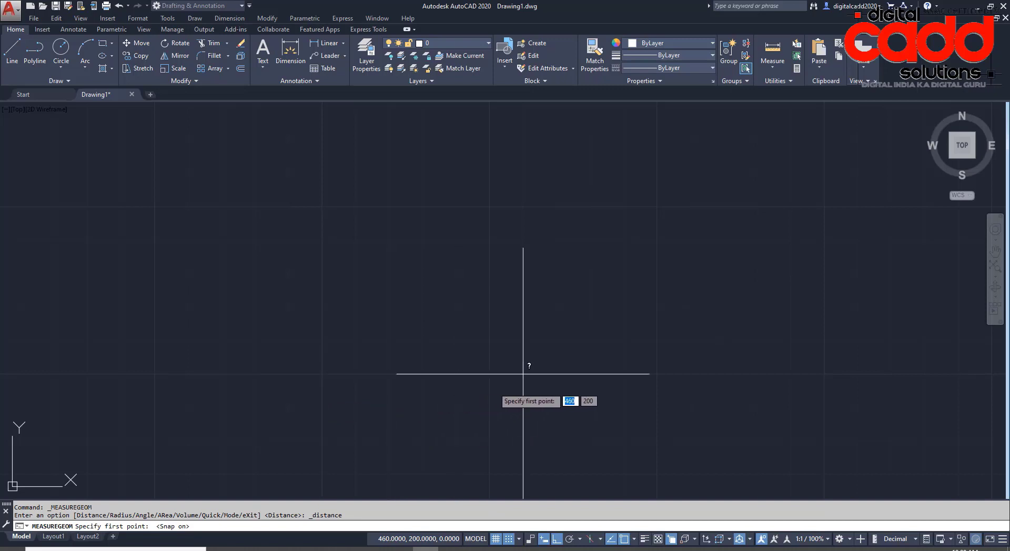
click(322, 374)
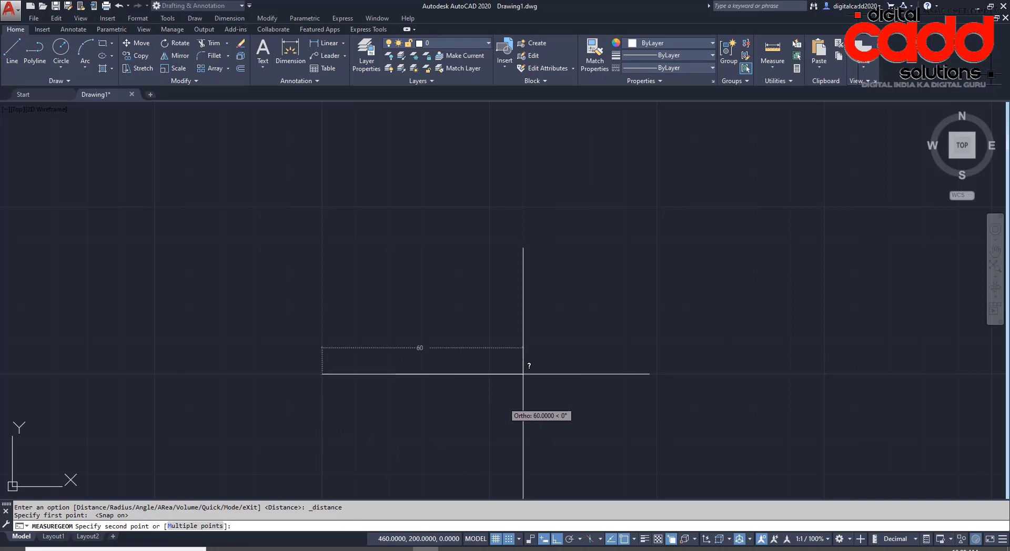
key(Escape)
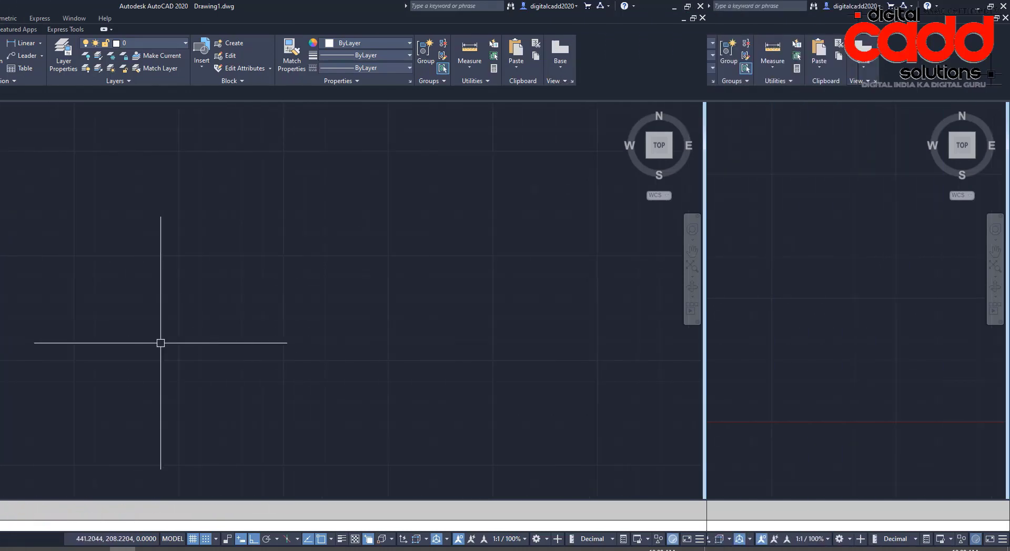
- Set the grid X and Y spacing to 2 in the drafting settings and inspect the grid around the origin
right_click(505, 545)
click(511, 525)
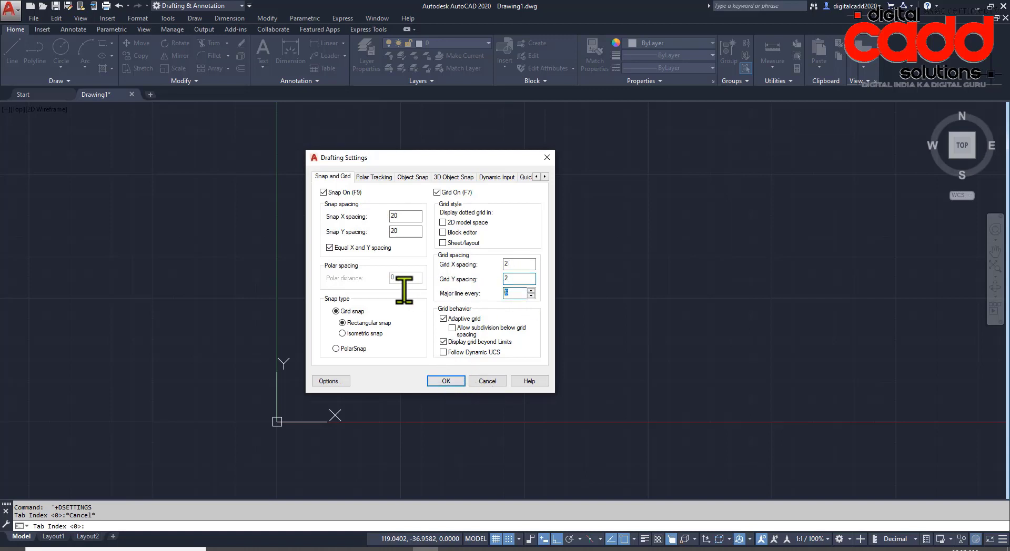
click(446, 381)
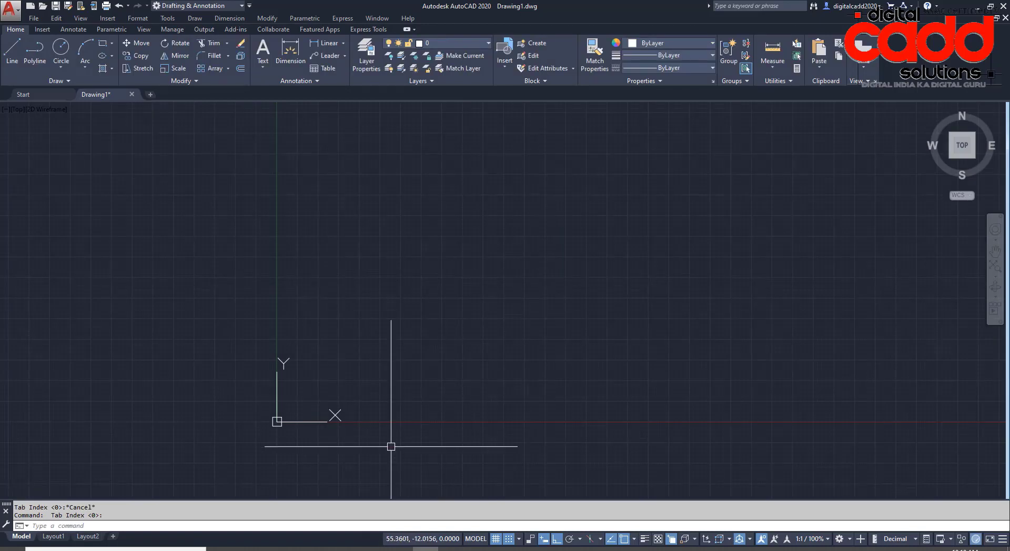
scroll(268, 436, up, 5)
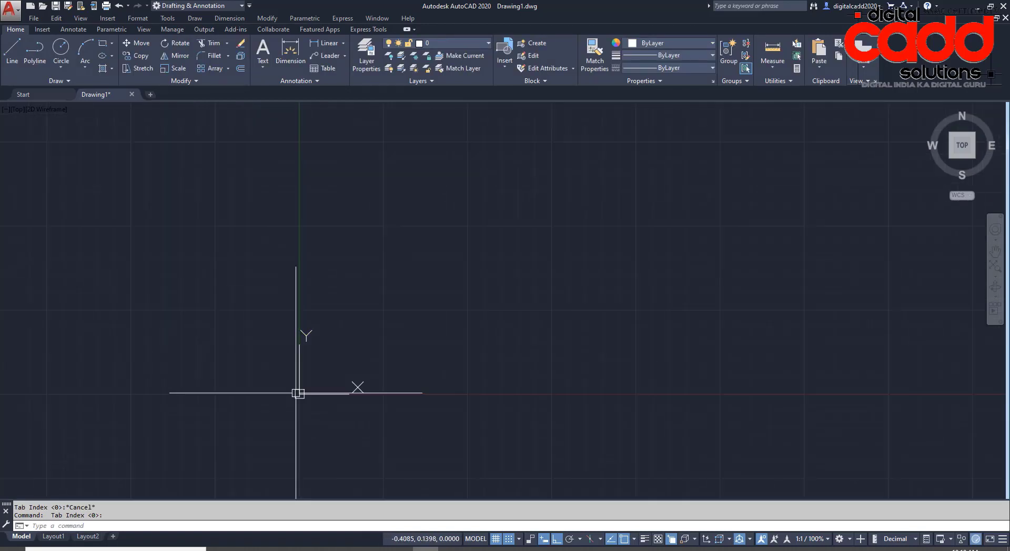
scroll(300, 426, down, 2)
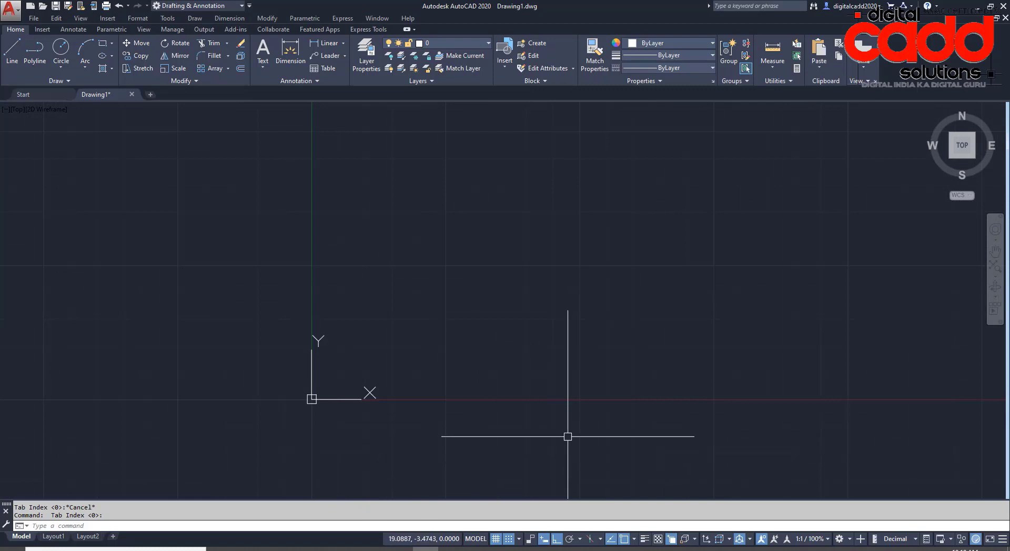
scroll(361, 406, up, 2)
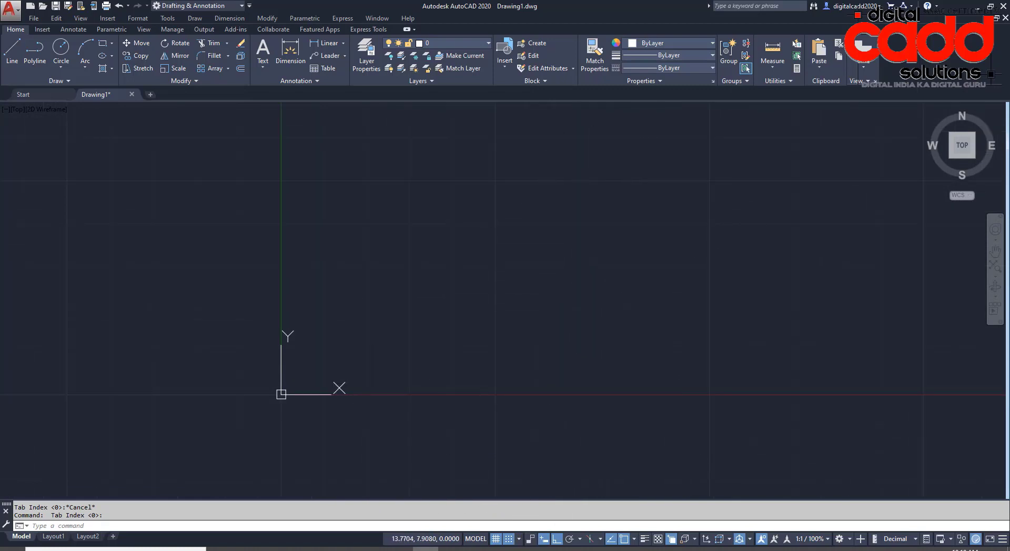
- Change the 2D model space uniform background color to White and apply the display options
right_click(577, 226)
click(626, 414)
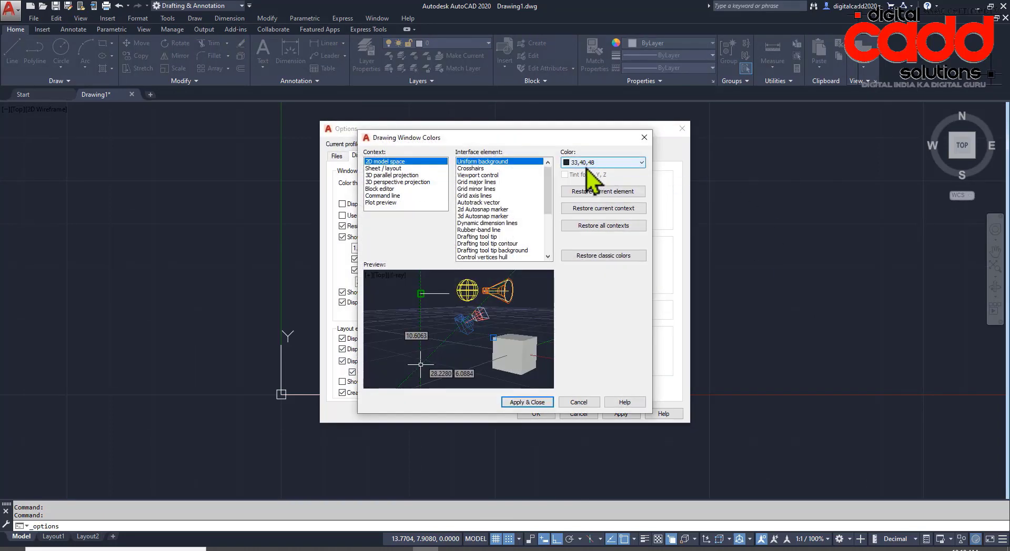
click(586, 164)
click(593, 225)
click(526, 402)
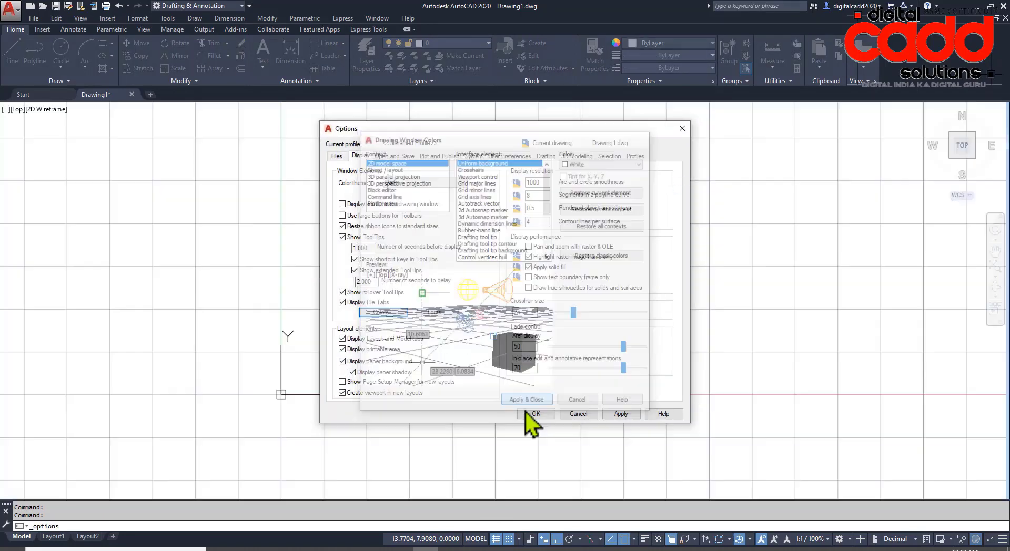
click(530, 414)
- Draw a 20 by 20 rectangle snapped to the grid, with opposite corners at 40,0 and 60,20
mouse_move(502, 372)
middle_down()
mouse_move(514, 396)
mouse_move(505, 394)
mouse_move(494, 318)
mouse_move(478, 340)
middle_up()
scroll(374, 376, up, 1)
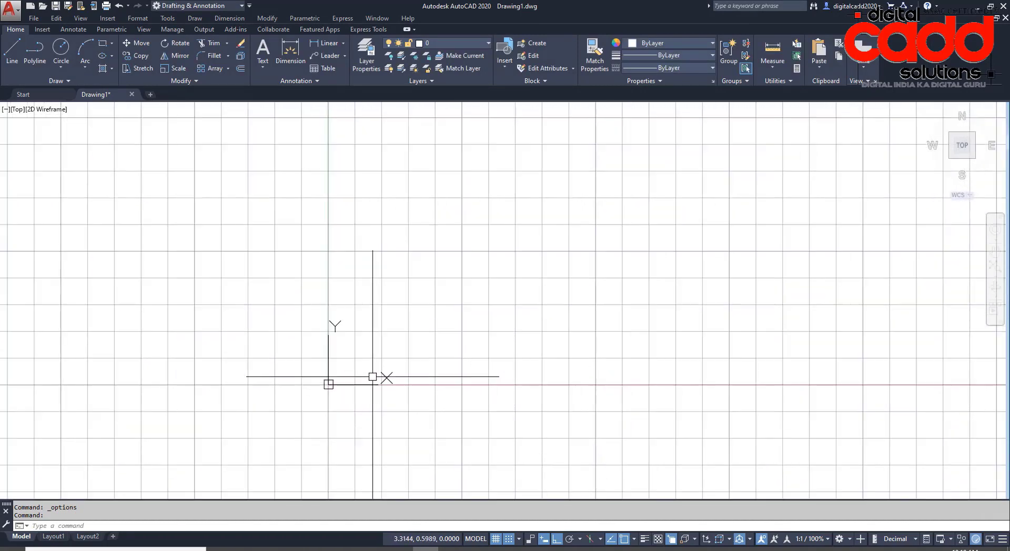
middle_drag(538, 367, 548, 403)
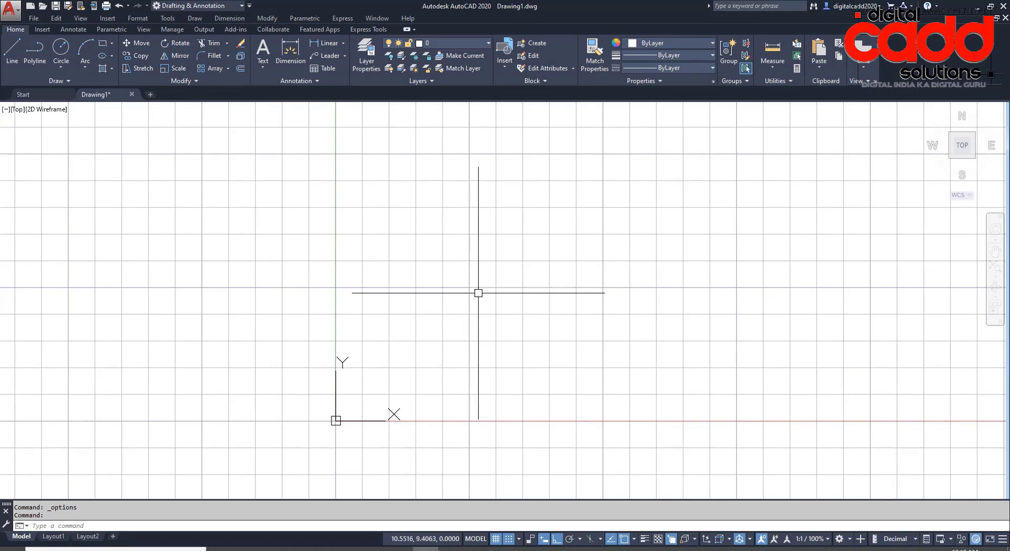
click(101, 44)
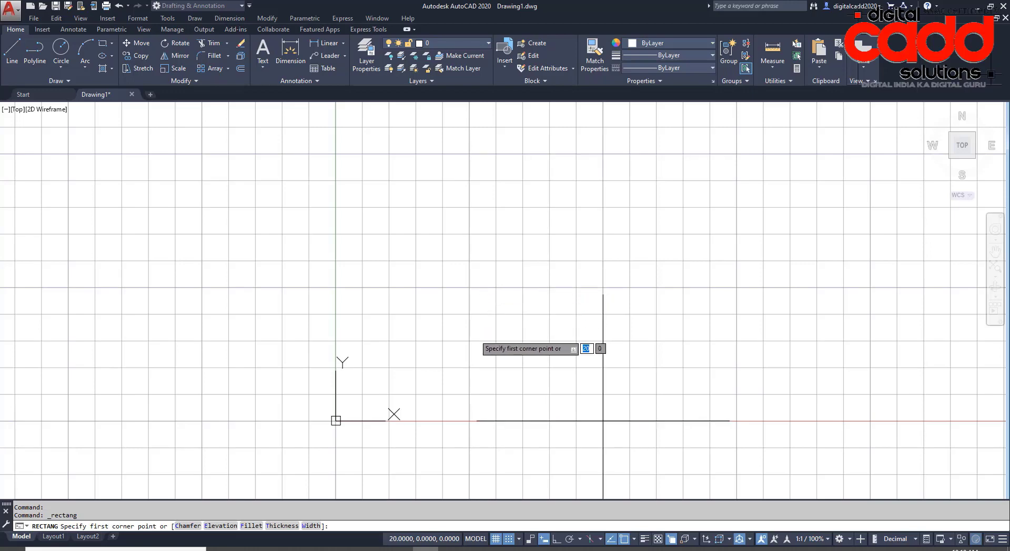
scroll(603, 420, down, 3)
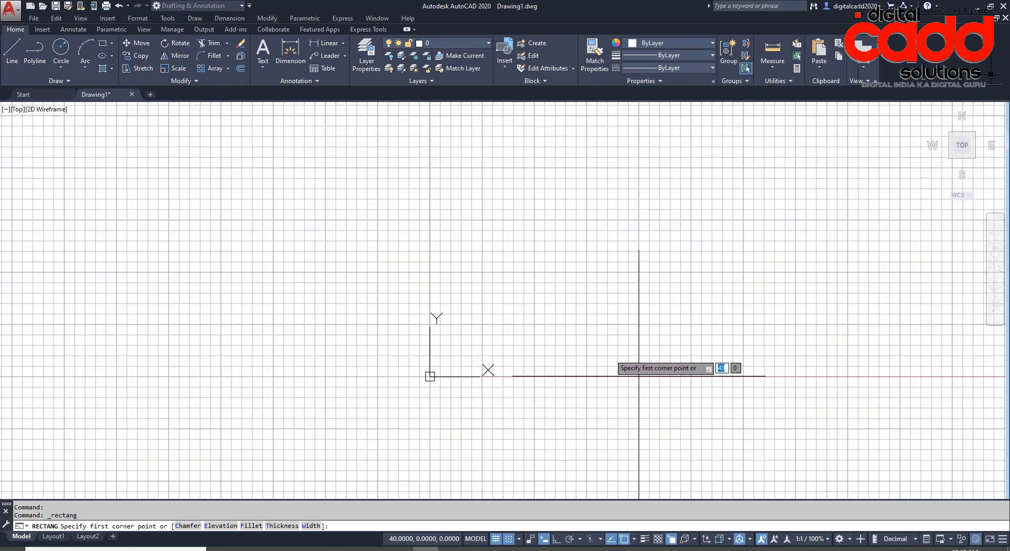
middle_drag(639, 375, 384, 379)
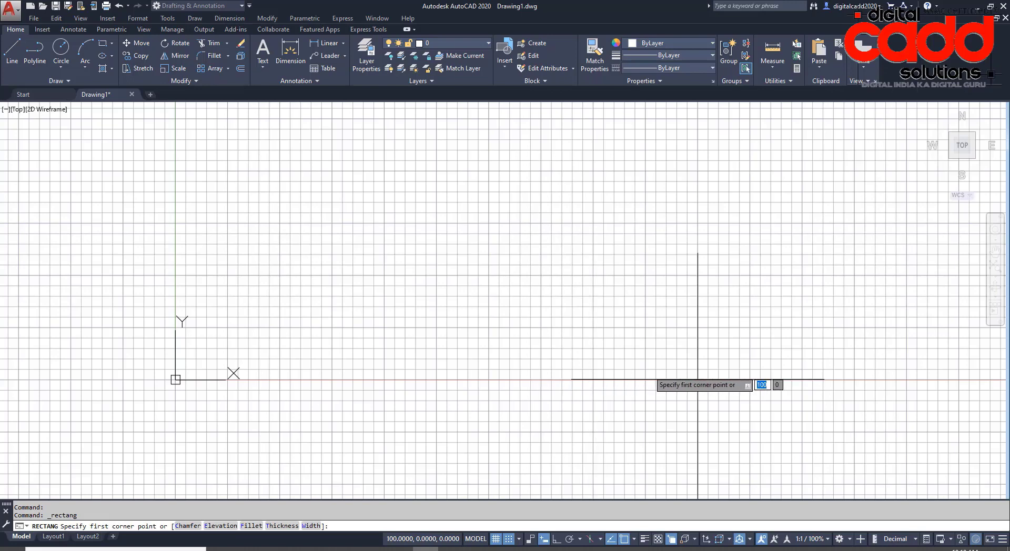
click(384, 379)
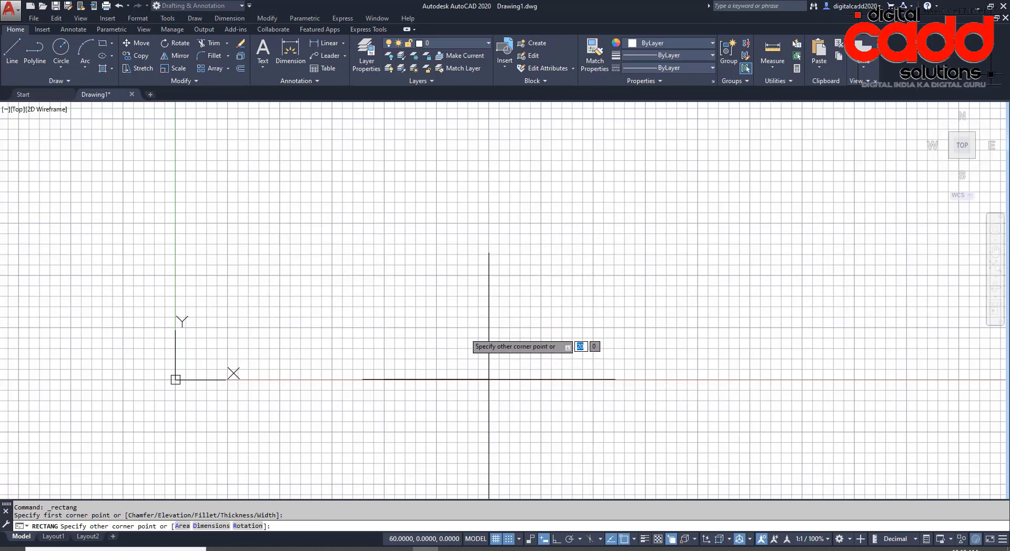
click(489, 275)
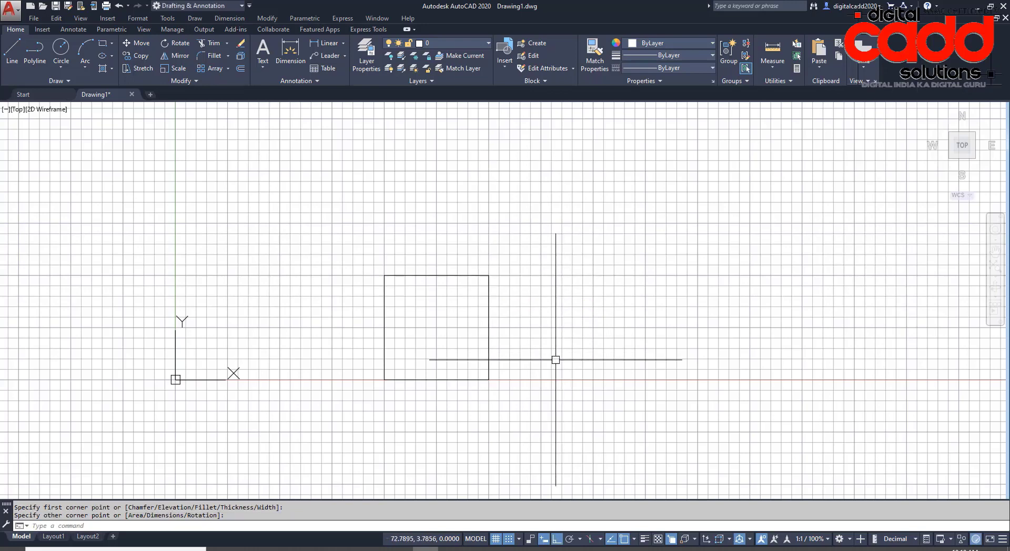
- Examine how the grid display around the square adapts at different magnifications
scroll(496, 368, up, 1)
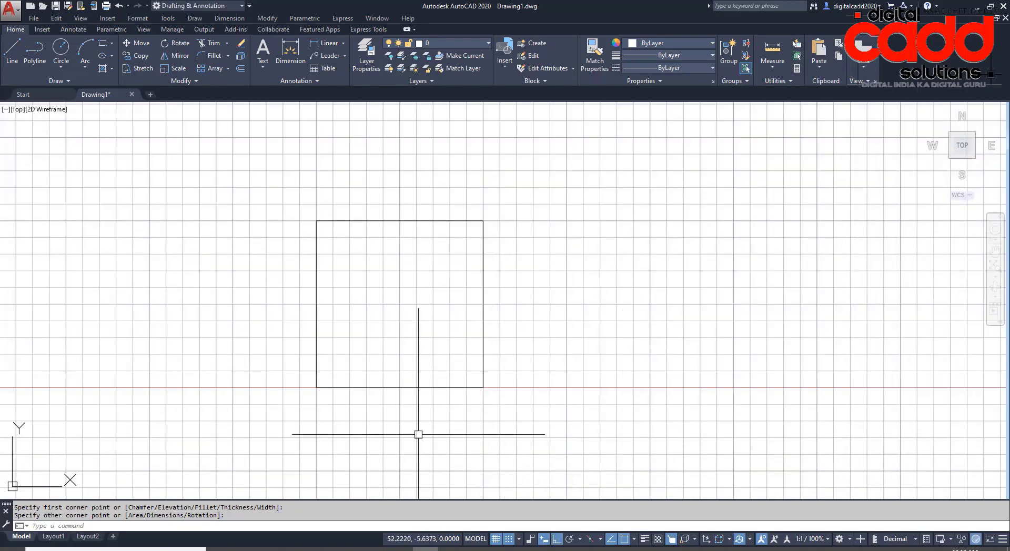
scroll(440, 360, down, 4)
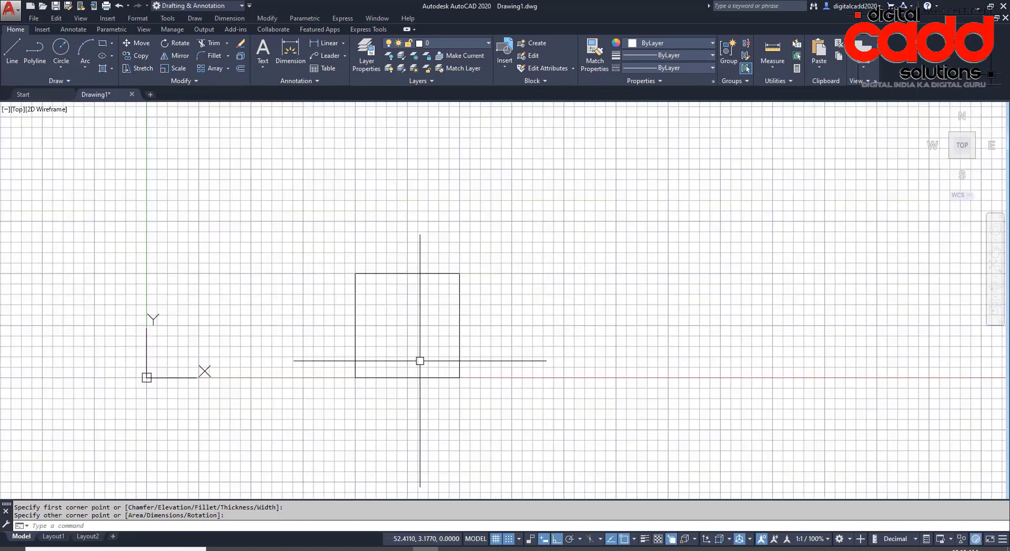
scroll(436, 339, up, 2)
scroll(321, 342, down, 4)
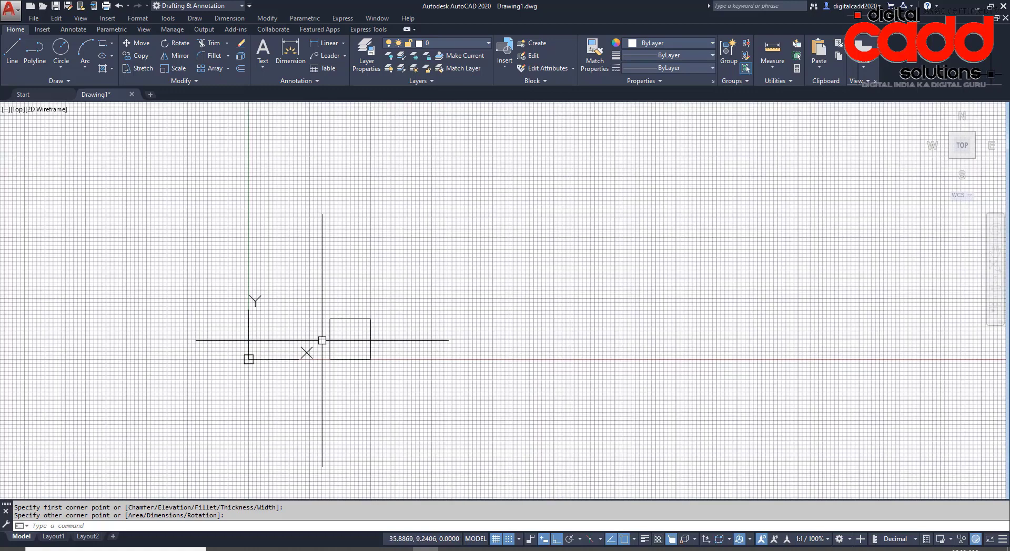
scroll(323, 250, down, 5)
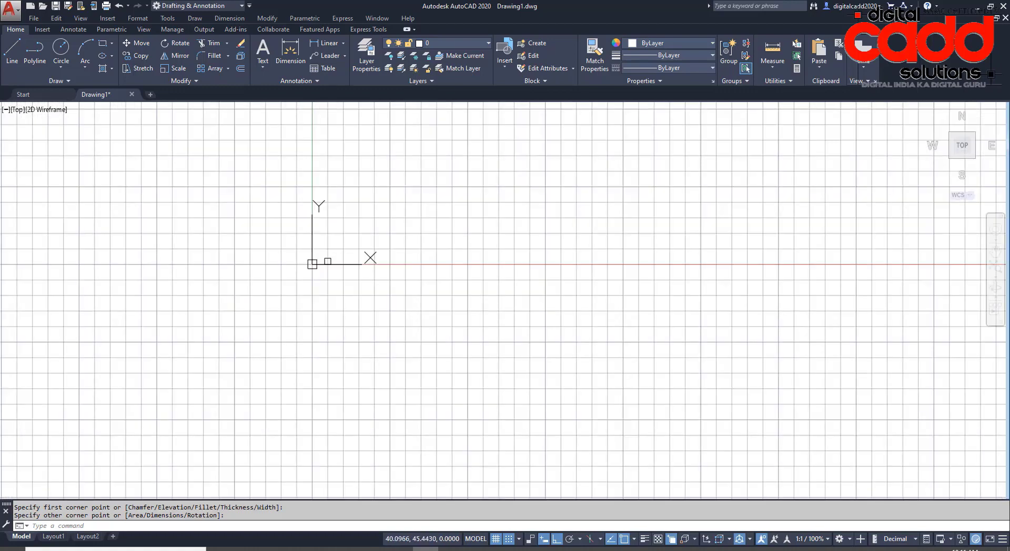
scroll(324, 251, down, 5)
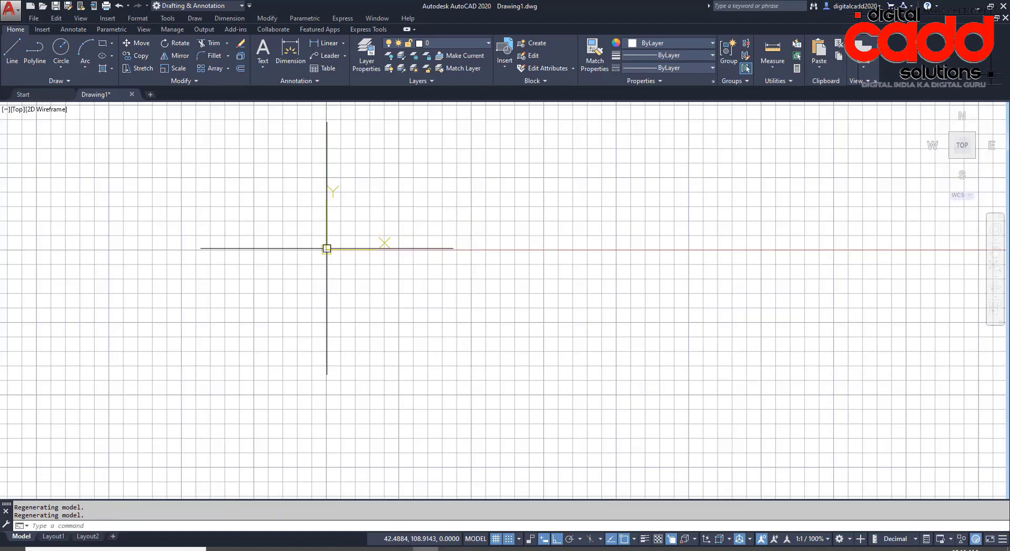
scroll(329, 260, down, 2)
scroll(311, 241, up, 3)
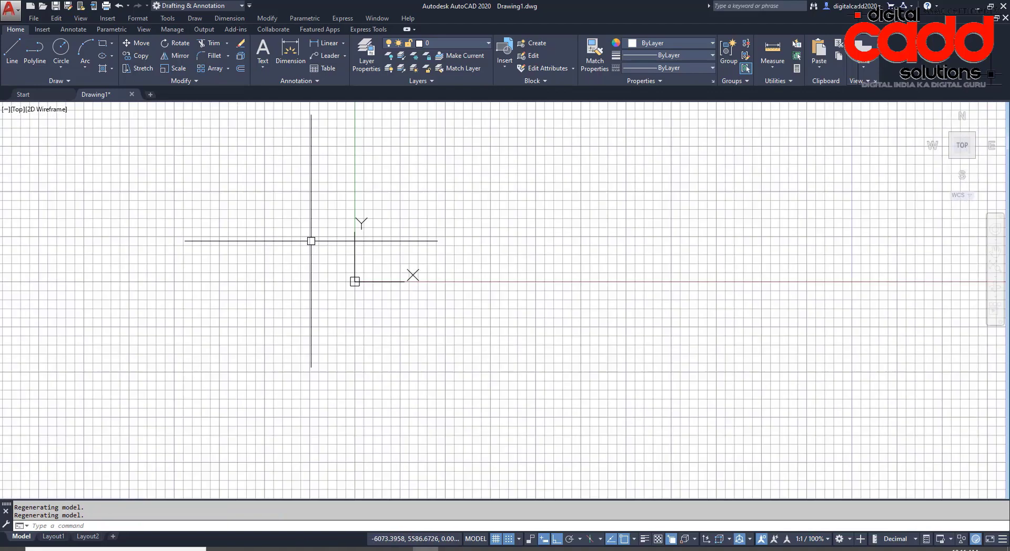
scroll(398, 297, up, 3)
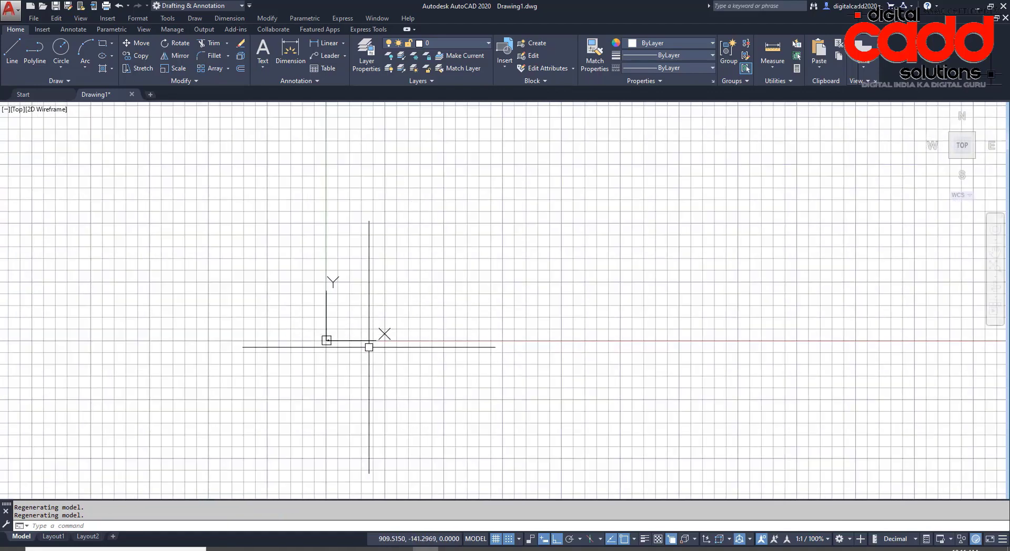
scroll(369, 346, up, 2)
scroll(363, 341, down, 5)
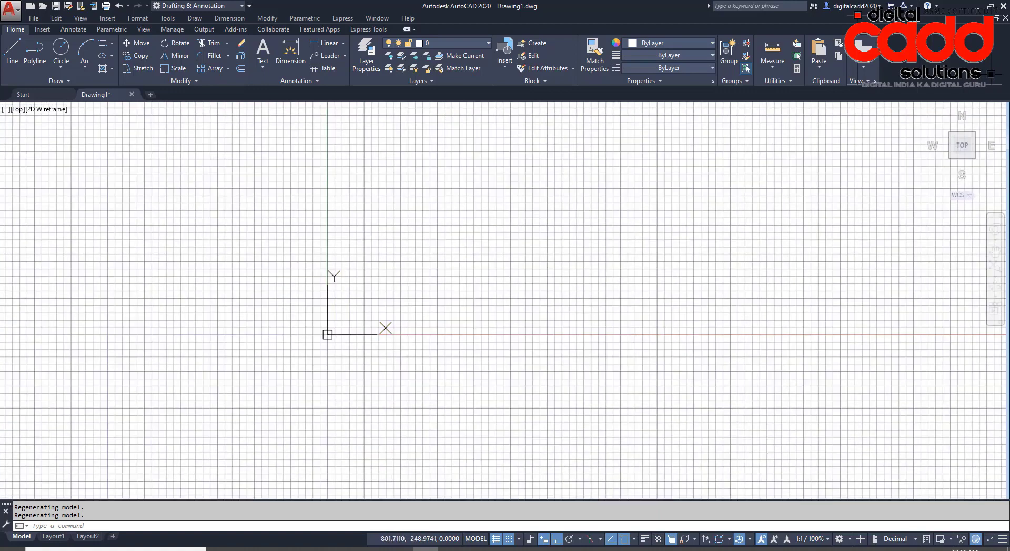
scroll(403, 316, down, 10)
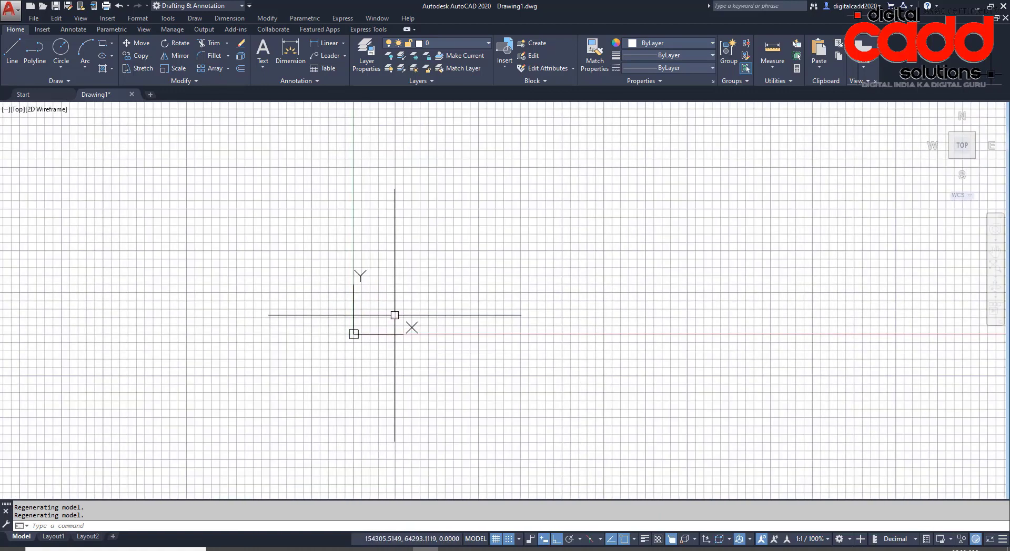
- Bring the square back into view with a zoom to extents and erase it from the drawing
click(994, 276)
click(985, 286)
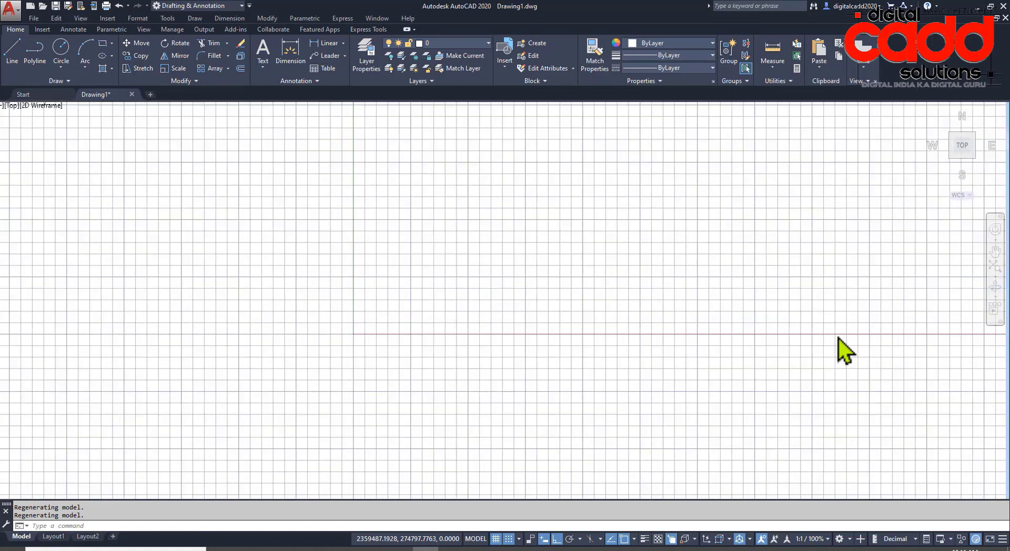
scroll(432, 293, down, 5)
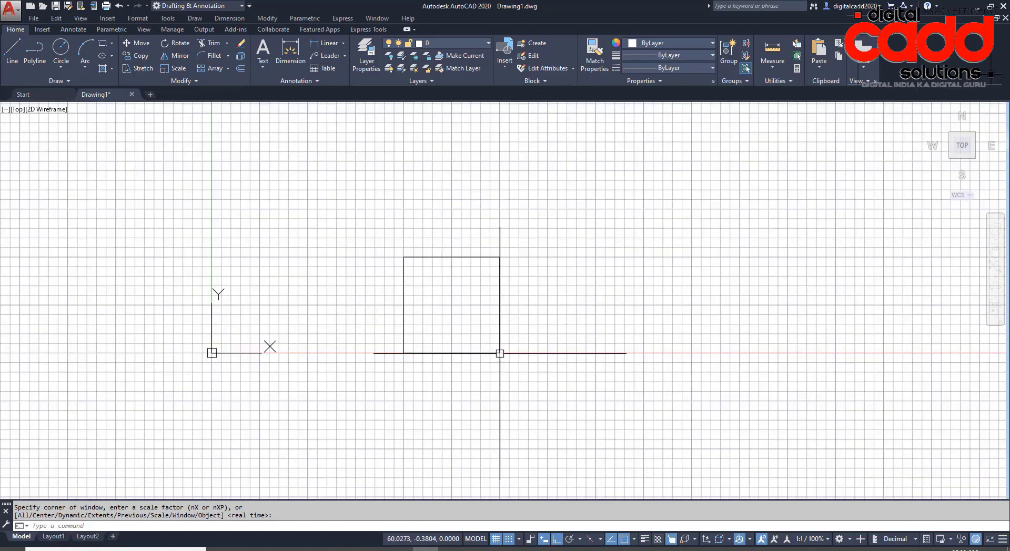
click(499, 309)
key(Delete)
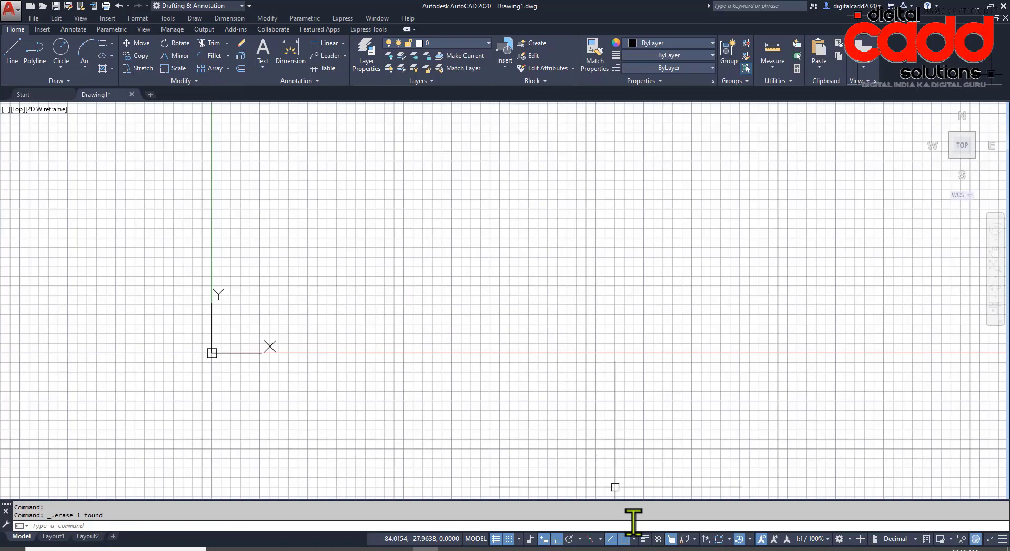
- Set the current object color to Green and the lineweight to 0.30 mm, and turn on the lineweight display
click(685, 43)
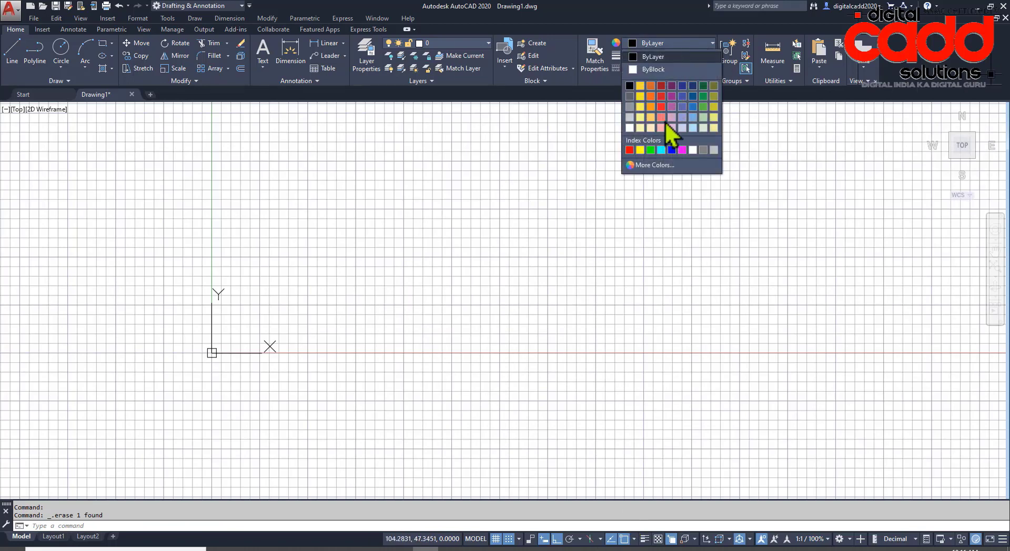
click(651, 150)
click(655, 55)
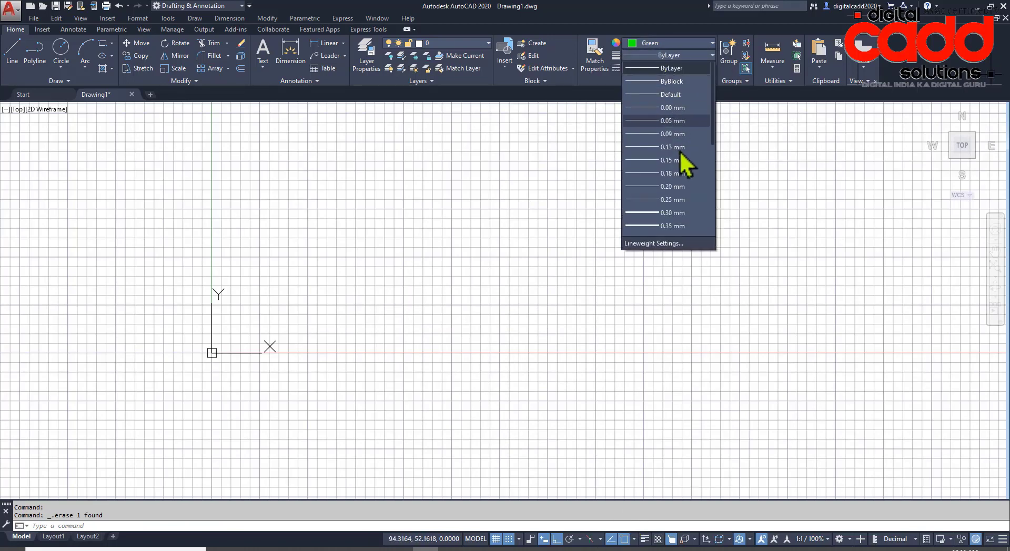
click(673, 212)
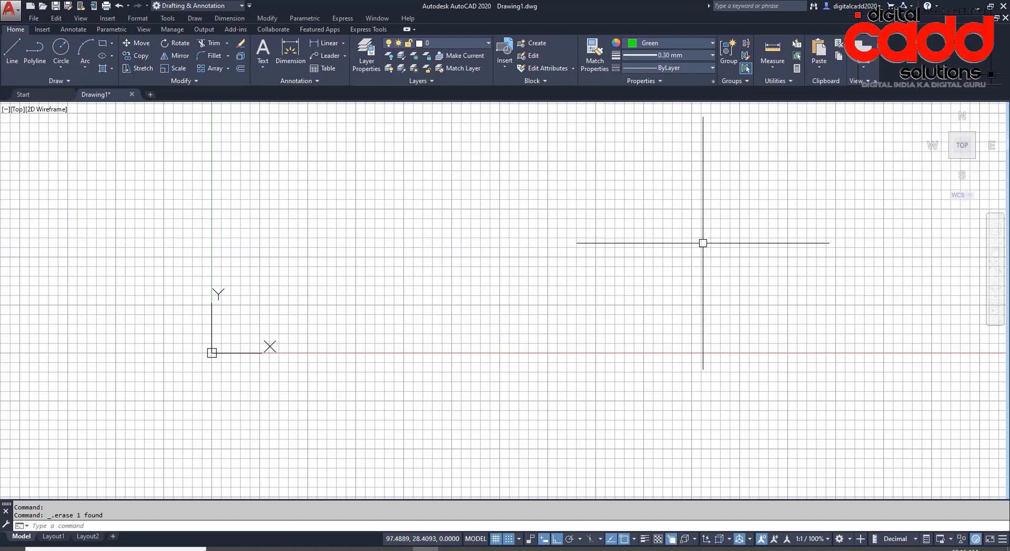
click(645, 540)
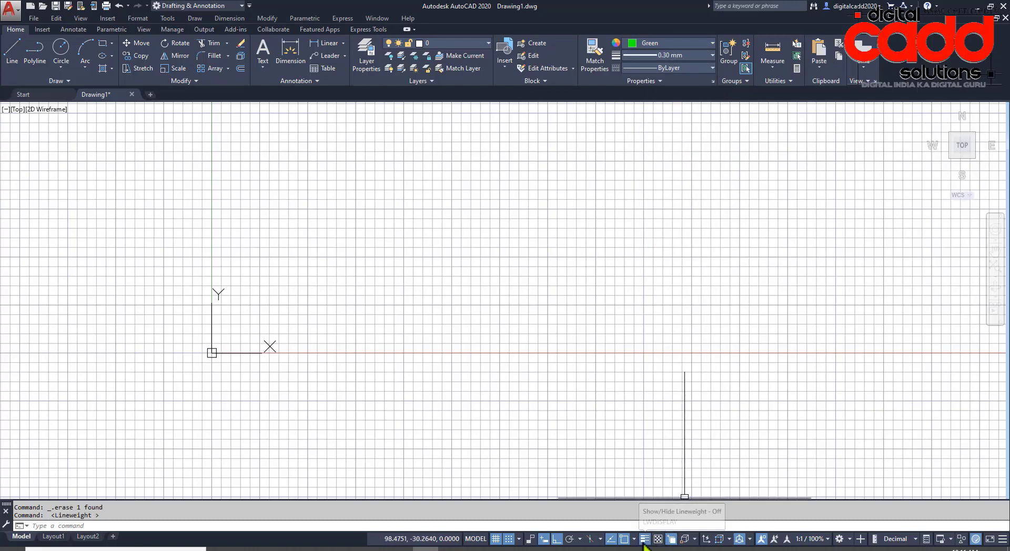
- Draw a 20 by 20 green rectangle from 40,20 to 60,0 snapped to the grid, and erase it
click(103, 43)
click(403, 256)
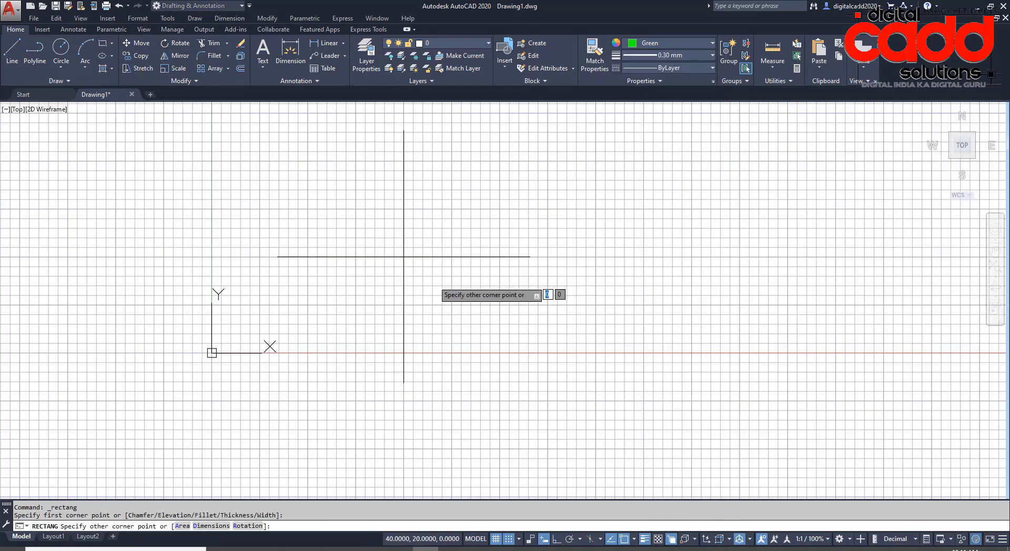
click(500, 353)
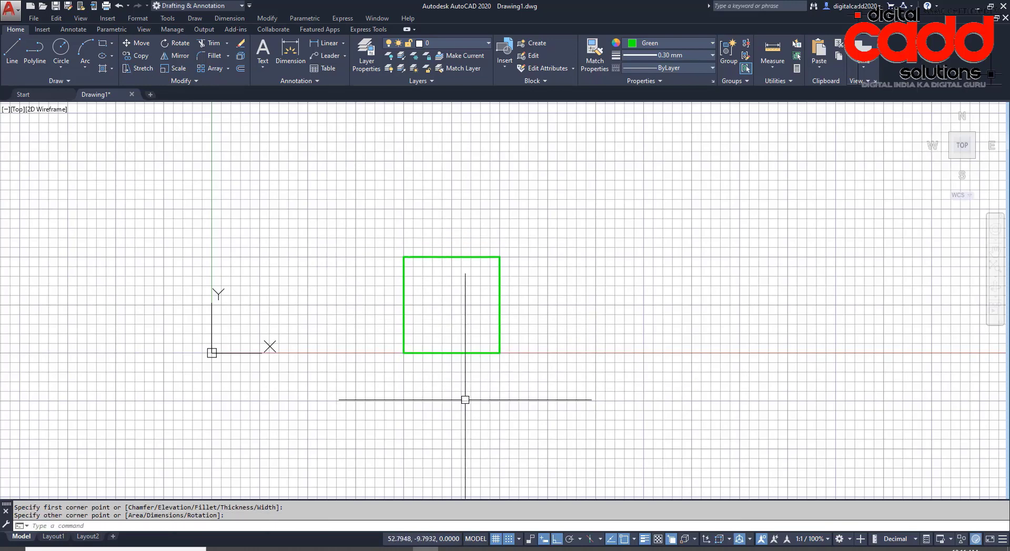
click(523, 240)
click(433, 294)
text(E)
key(Return)
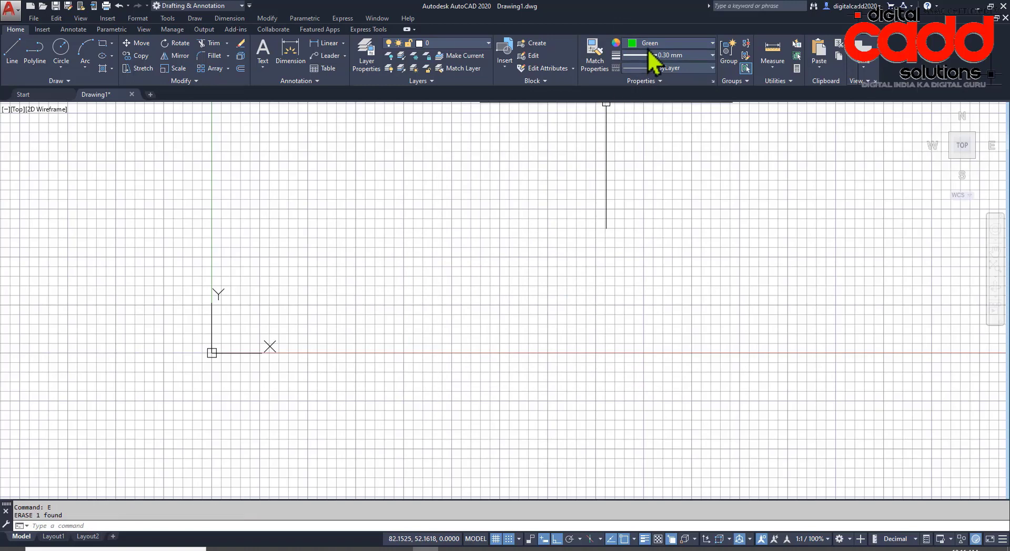
- Change the current color to Blue and draw a 20 by 20 rectangle with opposite corners at 60,0 and 80,20
click(663, 43)
click(671, 150)
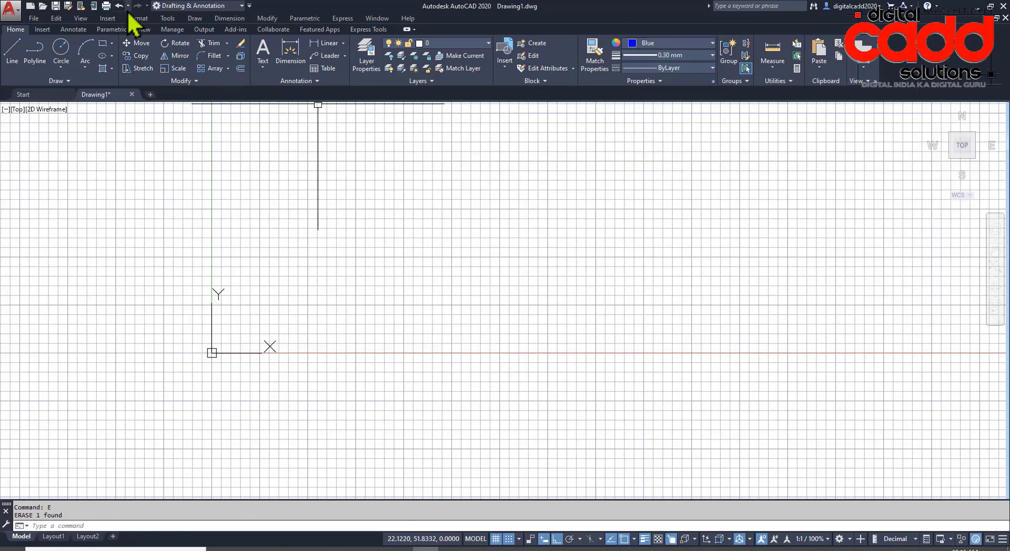
click(103, 44)
click(499, 353)
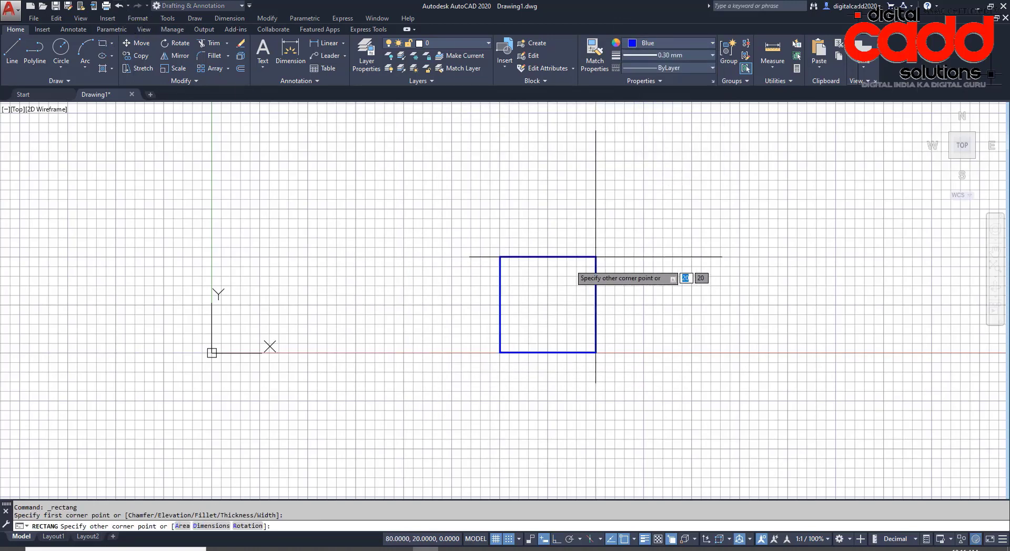
click(595, 257)
middle_drag(644, 375, 554, 391)
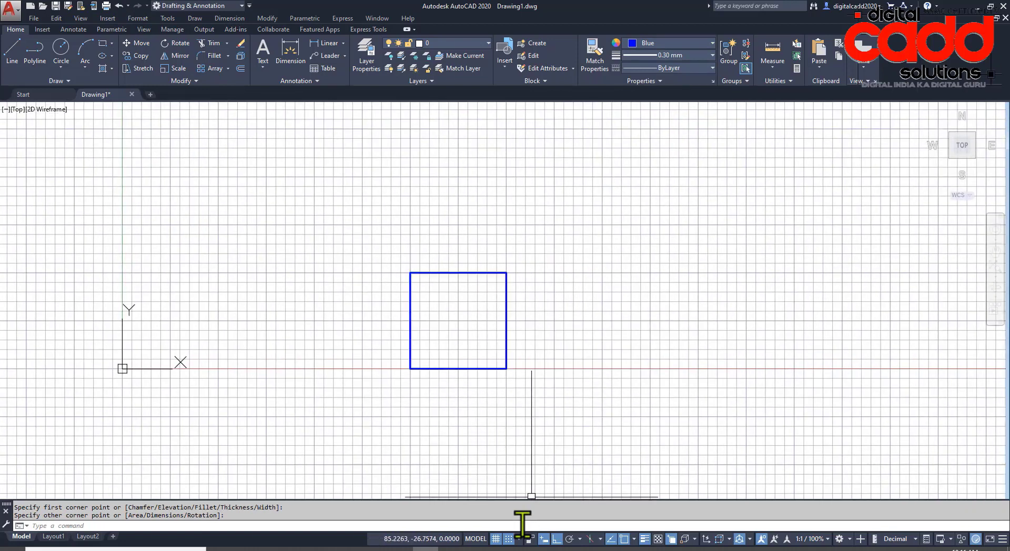
- Set the snap and grid spacing to 10 in both X and Y, and apply the drafting settings
right_click(498, 540)
click(510, 525)
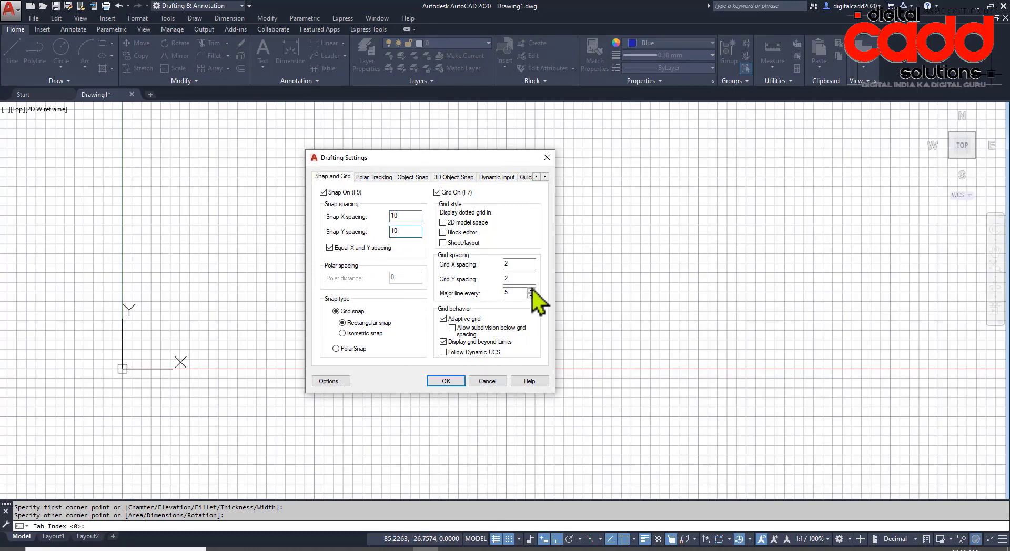
click(521, 264)
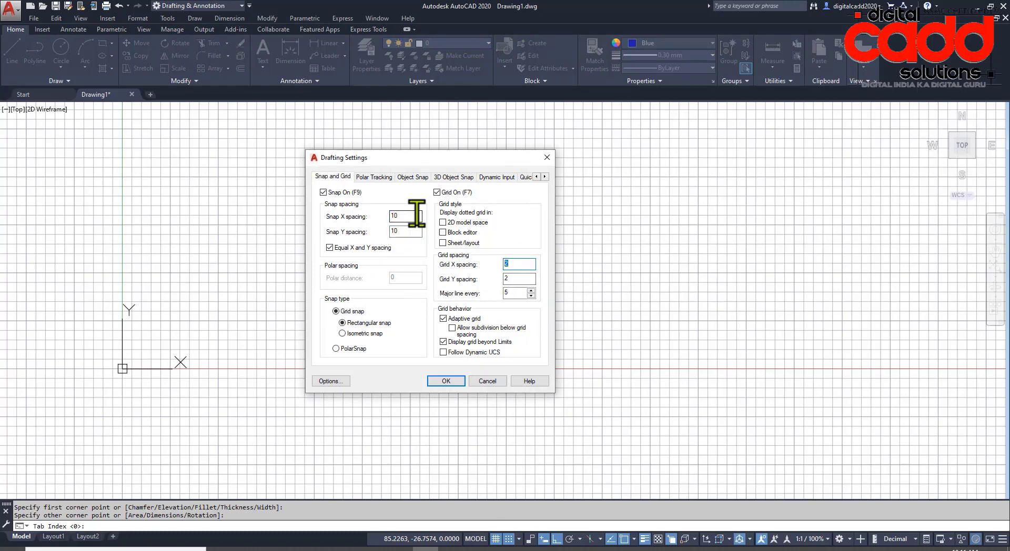
text(10)
click(515, 279)
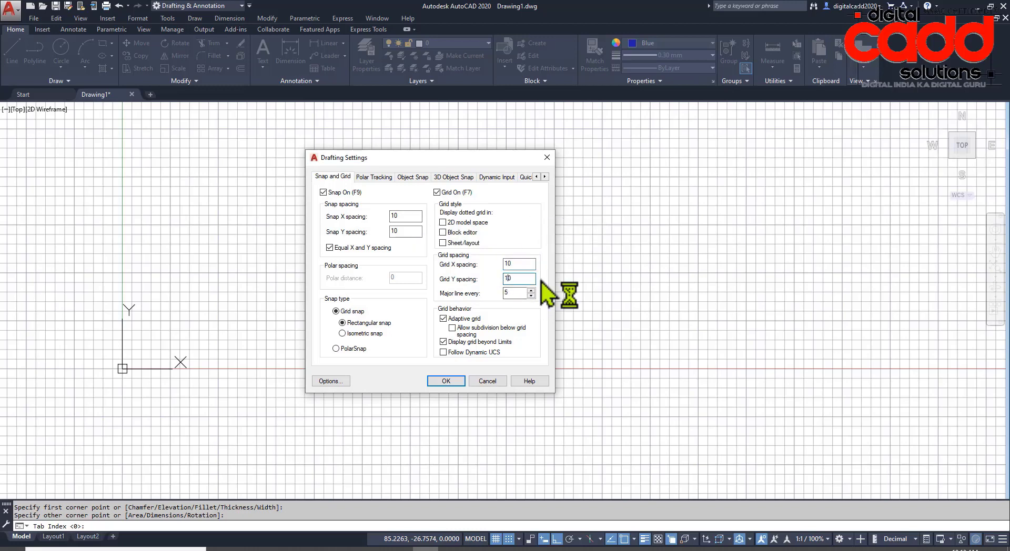
click(457, 382)
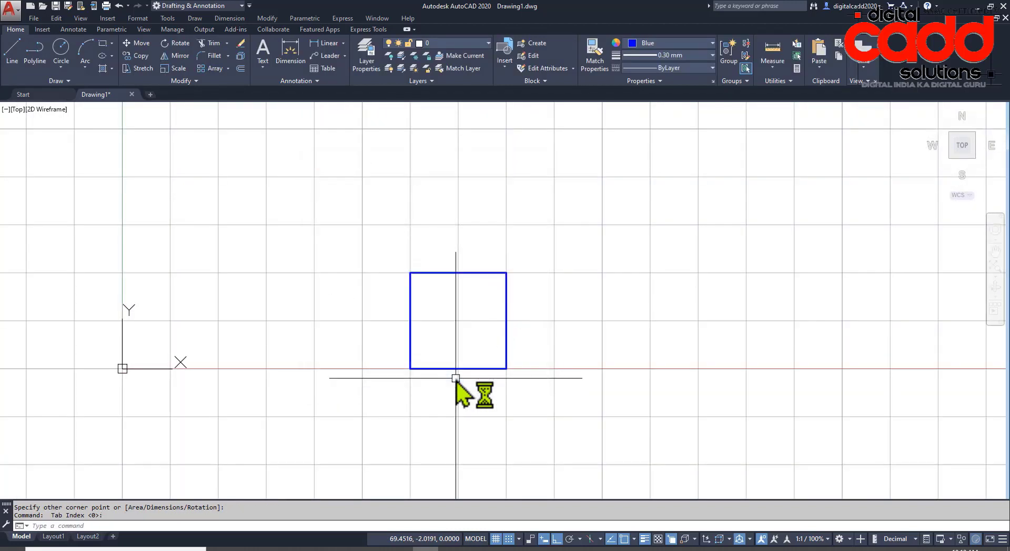
- Compare the blue square with the new grid at different magnifications and erase it from the drawing
scroll(385, 349, down, 3)
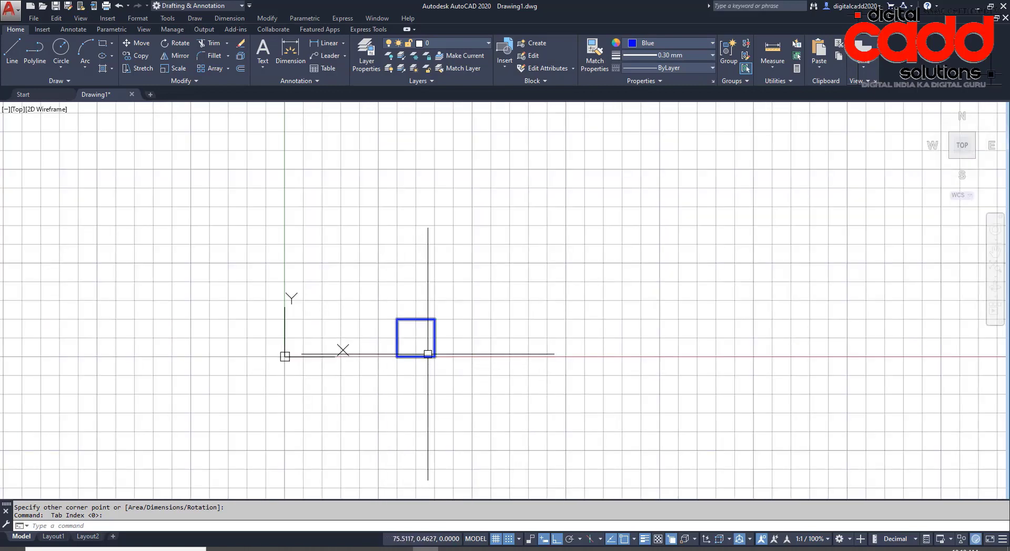
scroll(482, 356, up, 2)
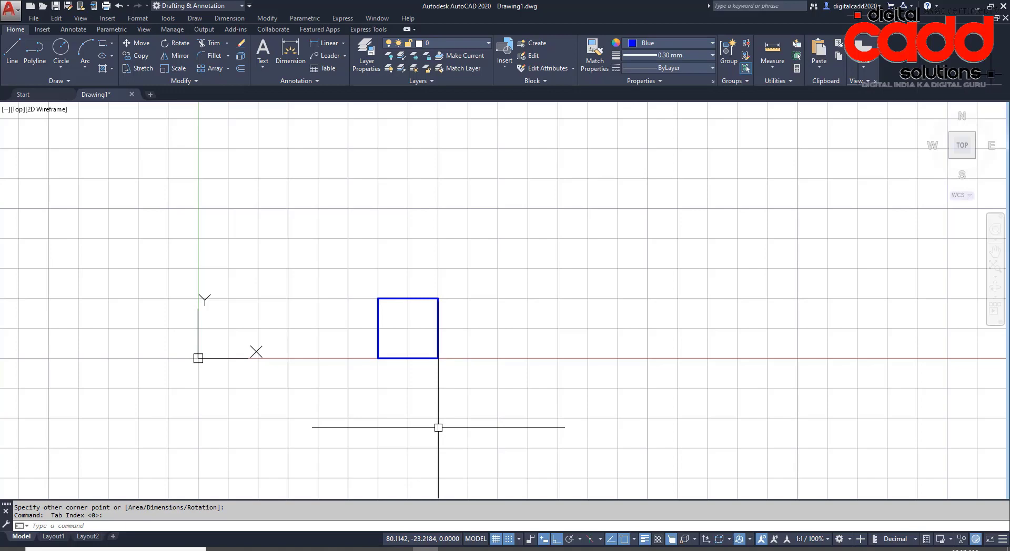
scroll(404, 348, up, 2)
scroll(407, 345, down, 4)
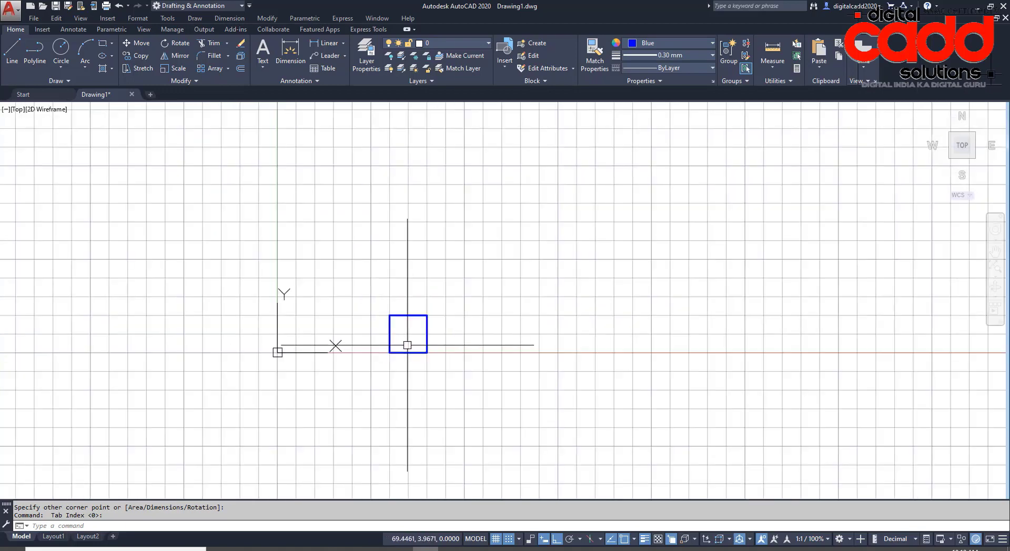
scroll(407, 333, up, 2)
click(434, 342)
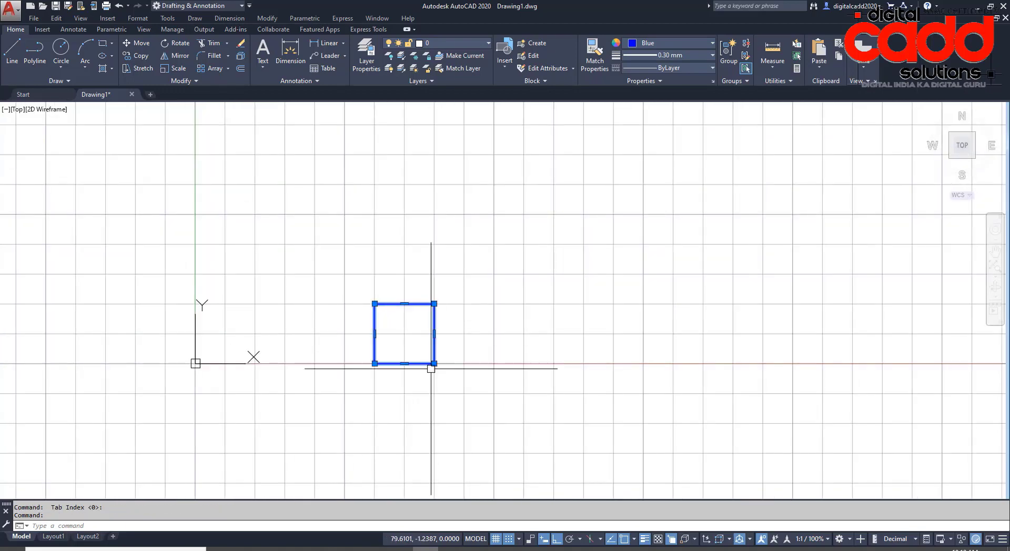
text(E)
key(Return)
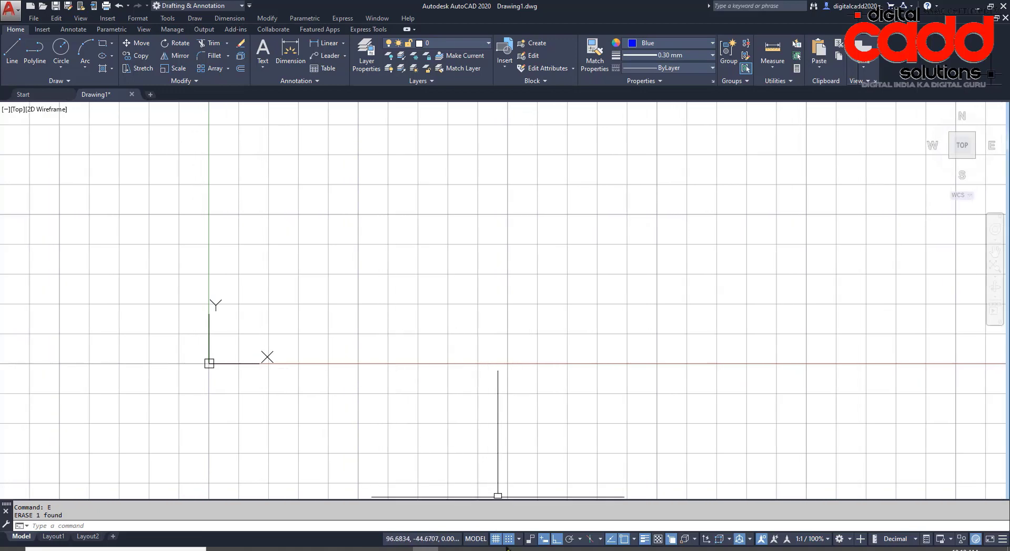
- Check the snap and grid spacing, and draw a 10 by 10 blue rectangle with opposite corners at 60,10 and 70,20
click(511, 525)
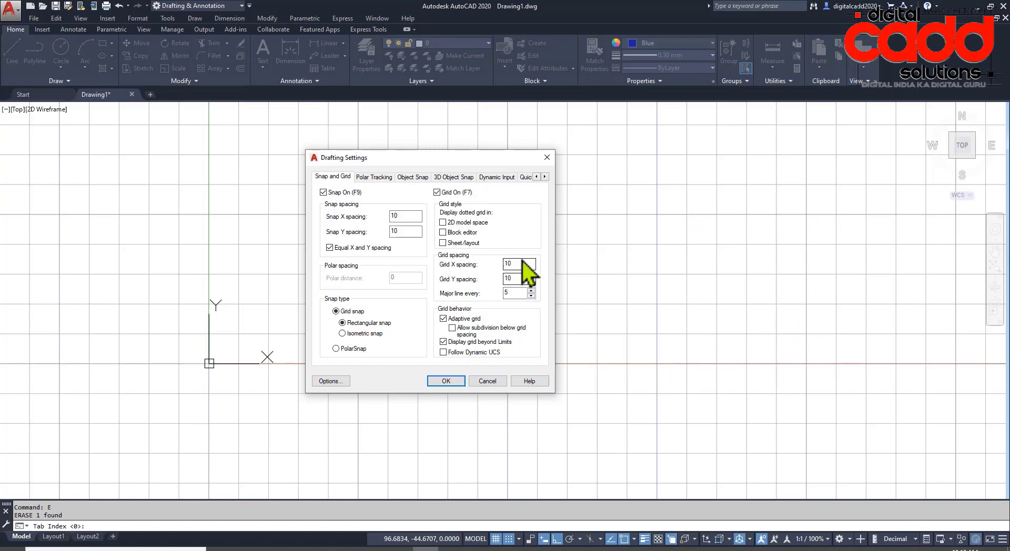
key(Return)
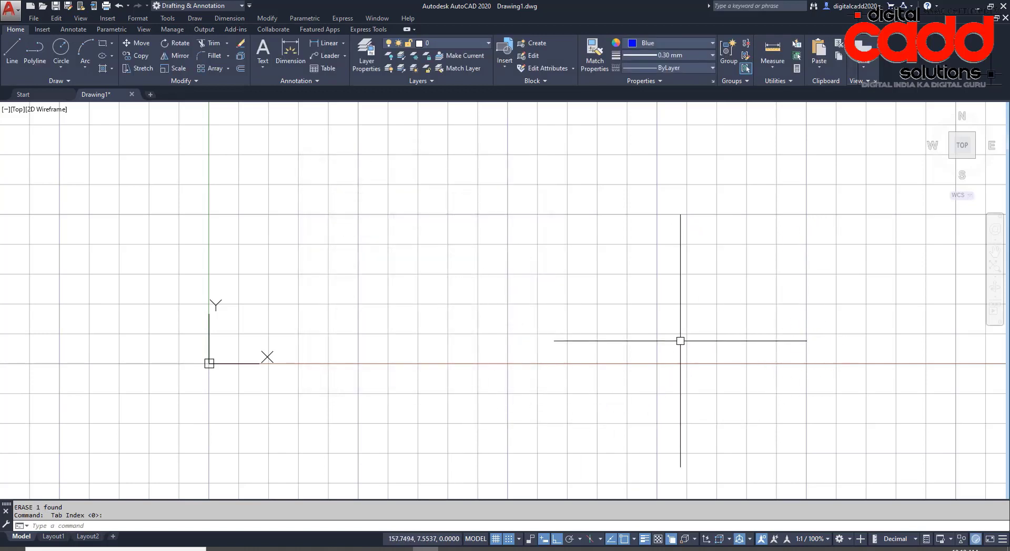
click(105, 43)
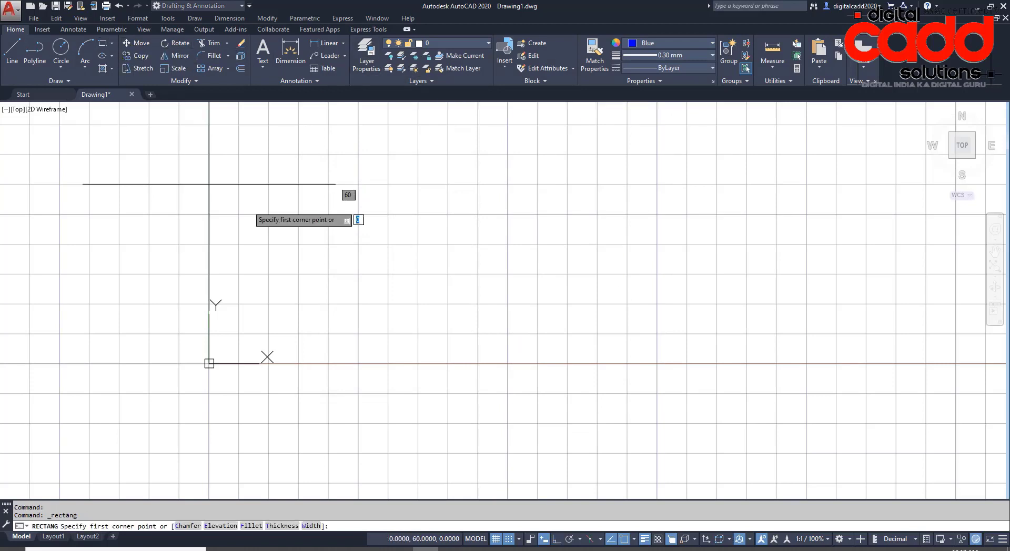
click(388, 333)
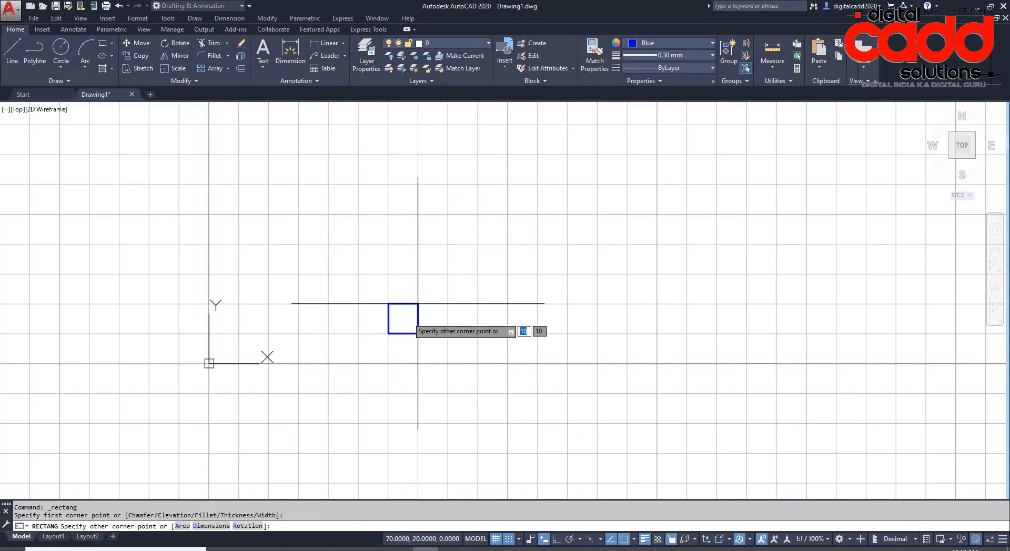
click(418, 303)
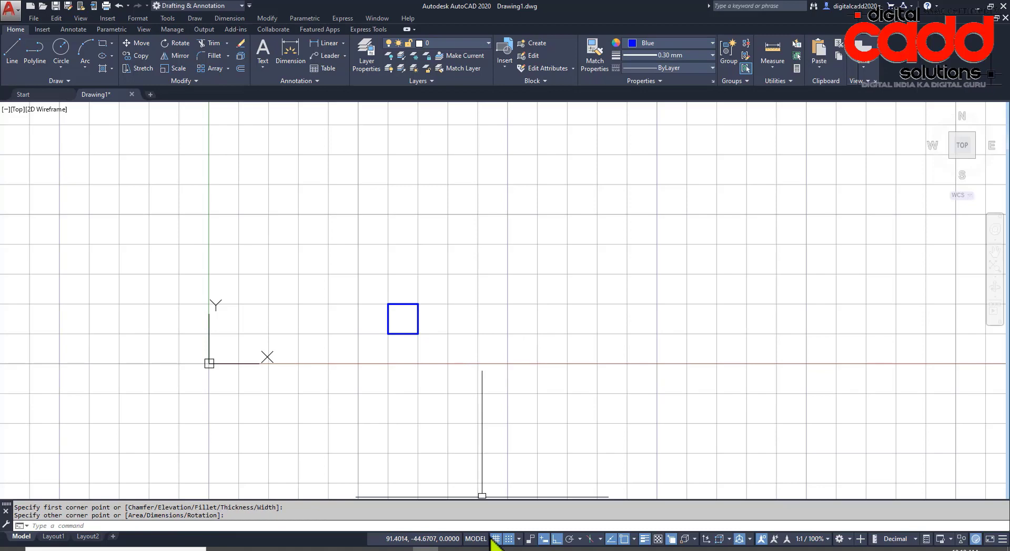
- Set the snap spacing and the grid spacing to 20 in both X and Y
click(503, 526)
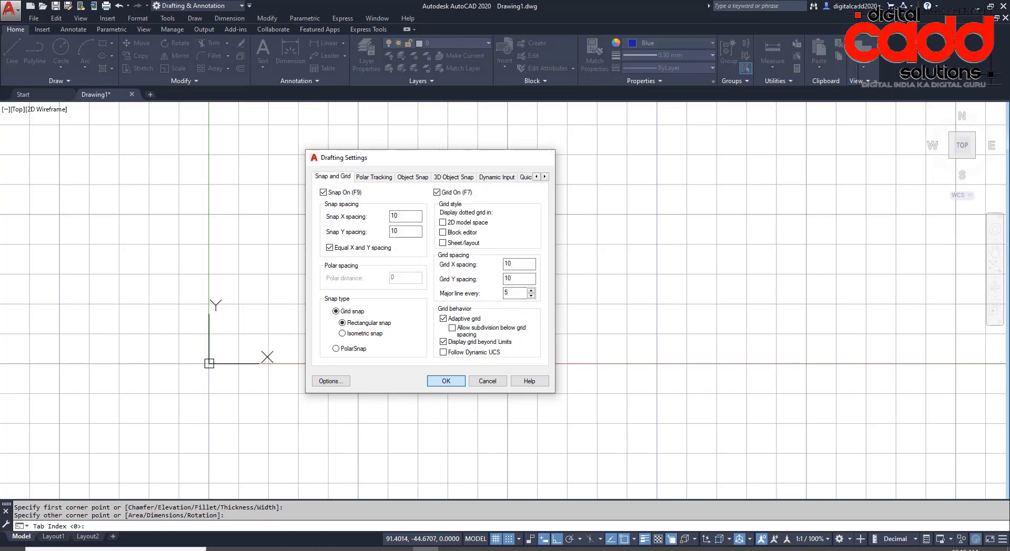
click(445, 381)
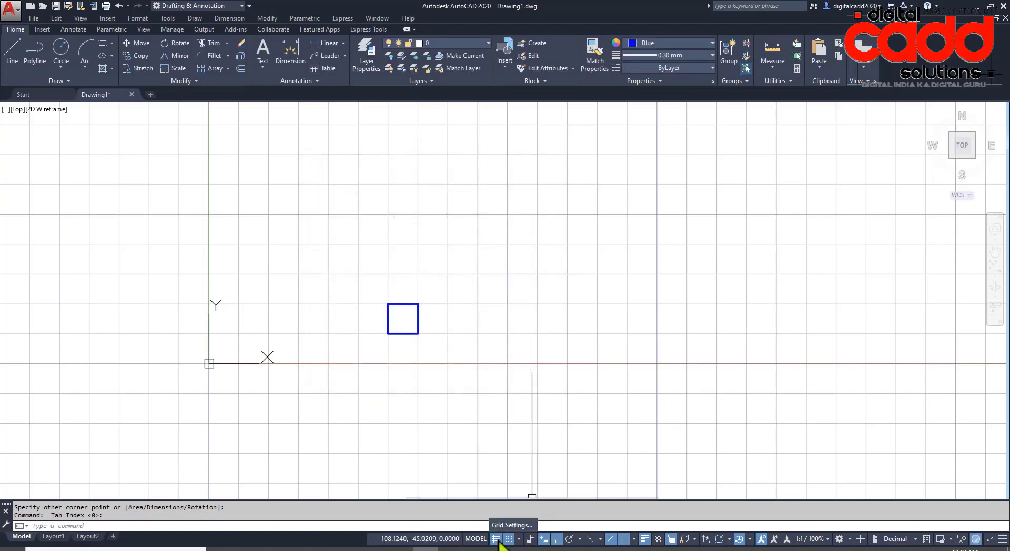
click(506, 526)
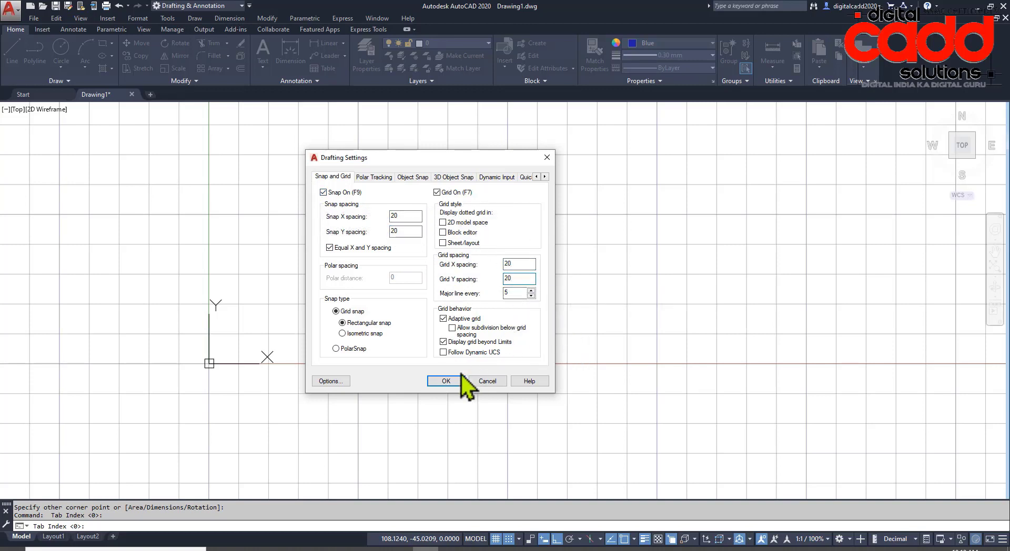
click(446, 381)
- Draw a 20 by 20 blue rectangle snapped to the grid, with opposite corners at 120,0 and 140,20
scroll(395, 333, down, 2)
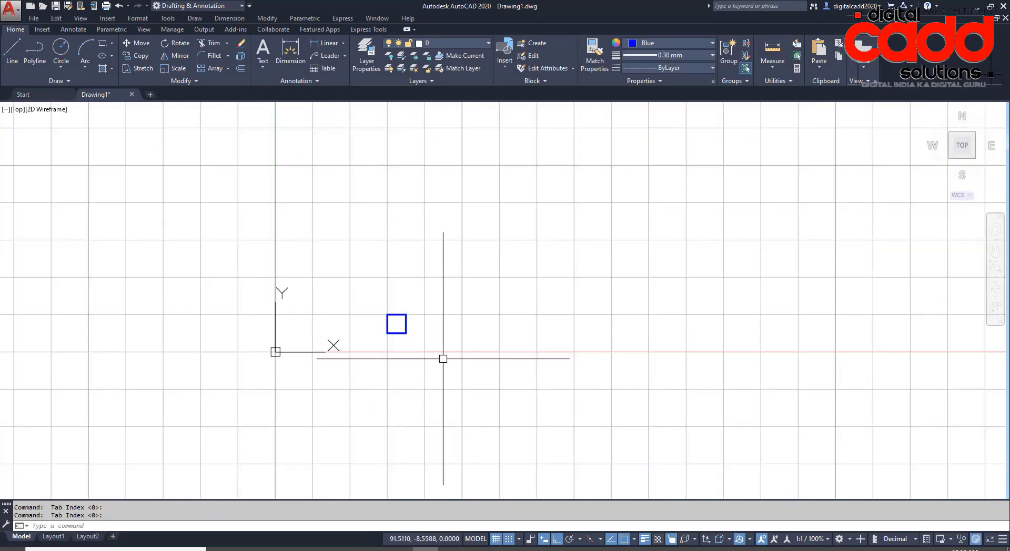
scroll(442, 356, up, 4)
scroll(431, 360, down, 3)
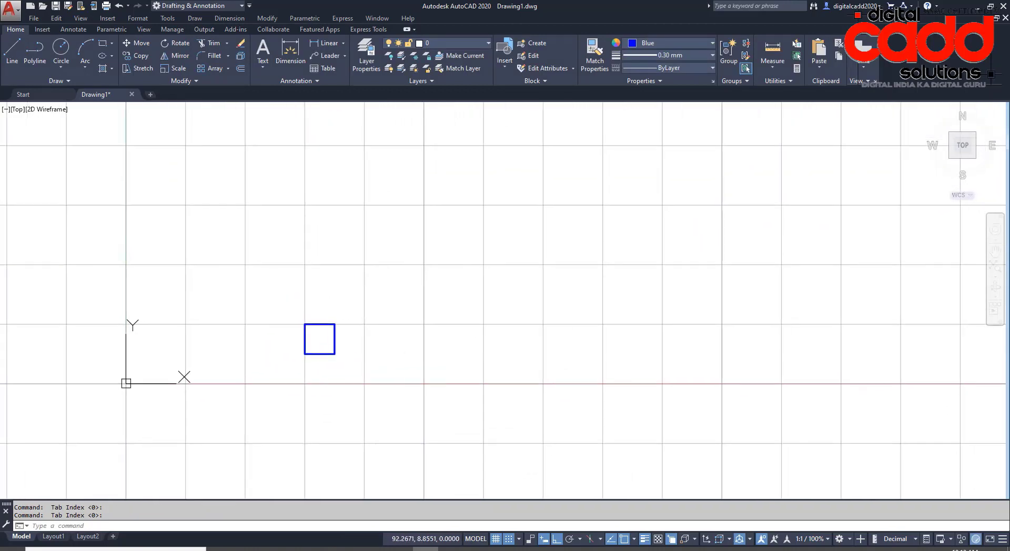
click(102, 43)
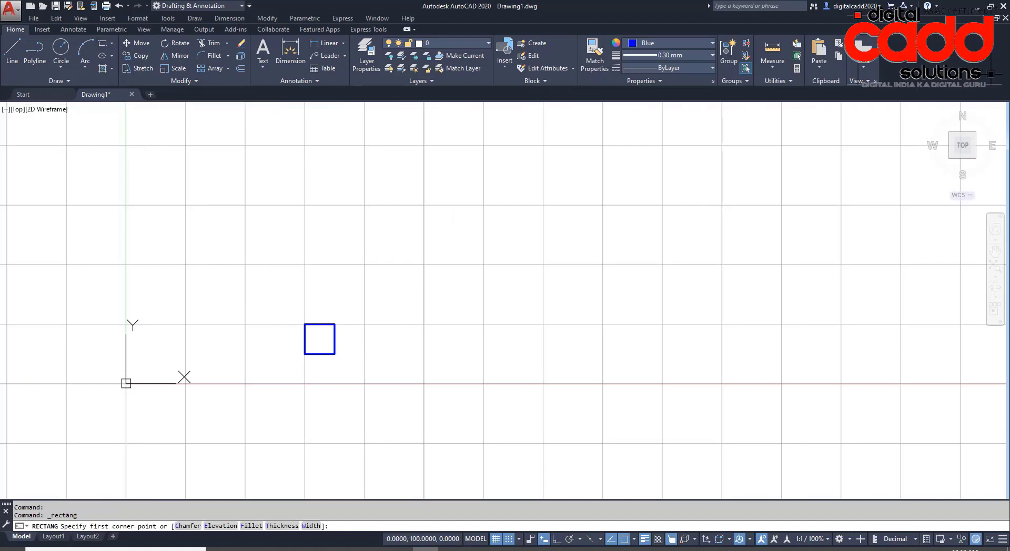
click(482, 383)
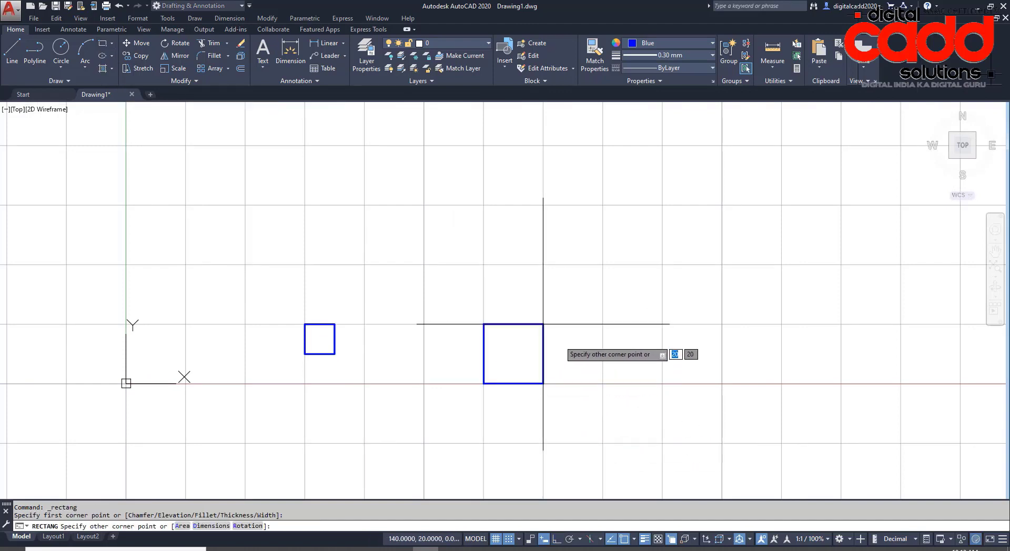
click(543, 324)
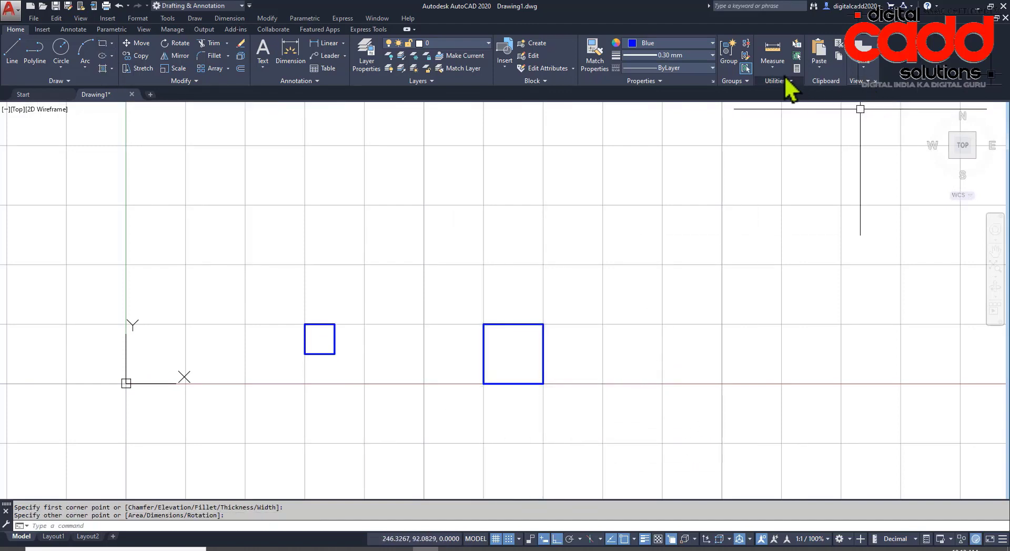
- Measure the height of the larger blue square along its left side with the Distance measurement
click(772, 64)
click(787, 106)
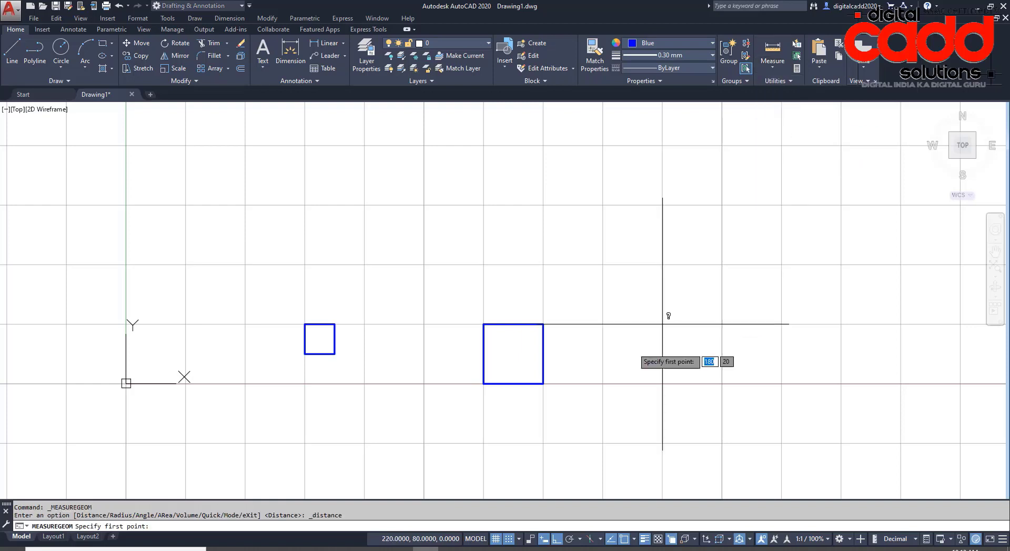
click(482, 383)
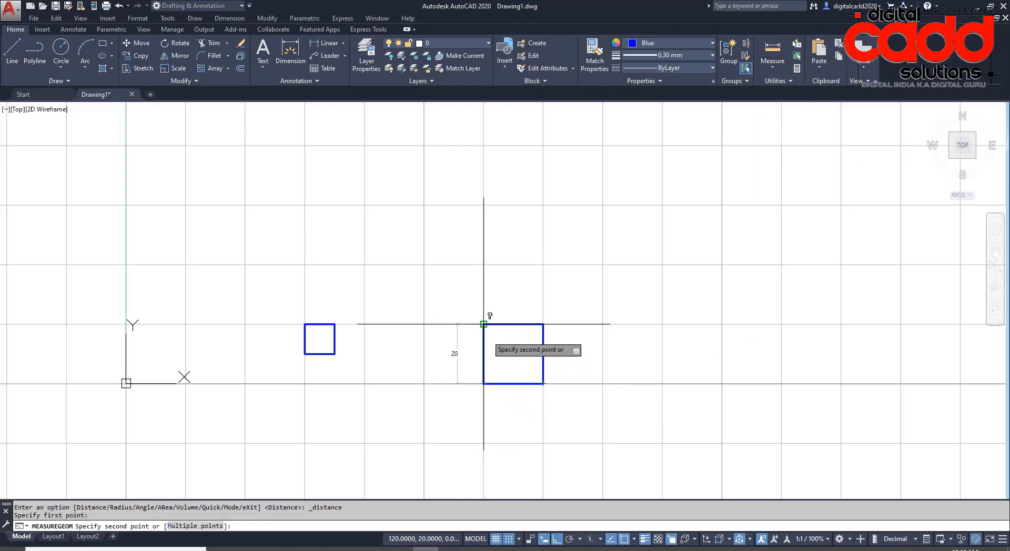
key(Escape)
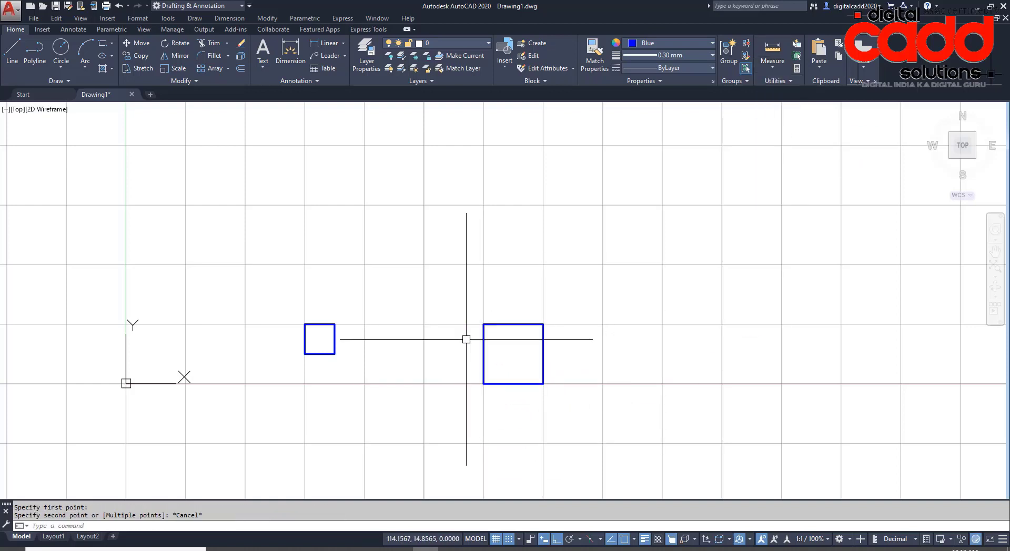
- Set the snap spacing and the grid spacing to 30 in both X and Y
scroll(449, 331, down, 4)
scroll(463, 374, up, 4)
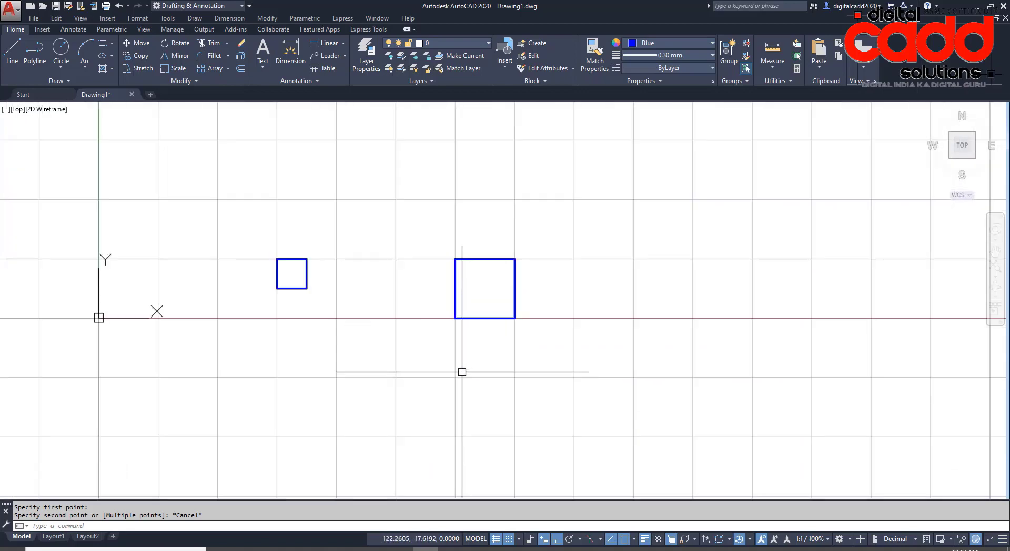
scroll(466, 368, down, 4)
mouse_move(559, 329)
middle_down()
mouse_move(516, 382)
mouse_move(451, 322)
mouse_move(484, 313)
middle_up()
middle_drag(523, 407, 507, 380)
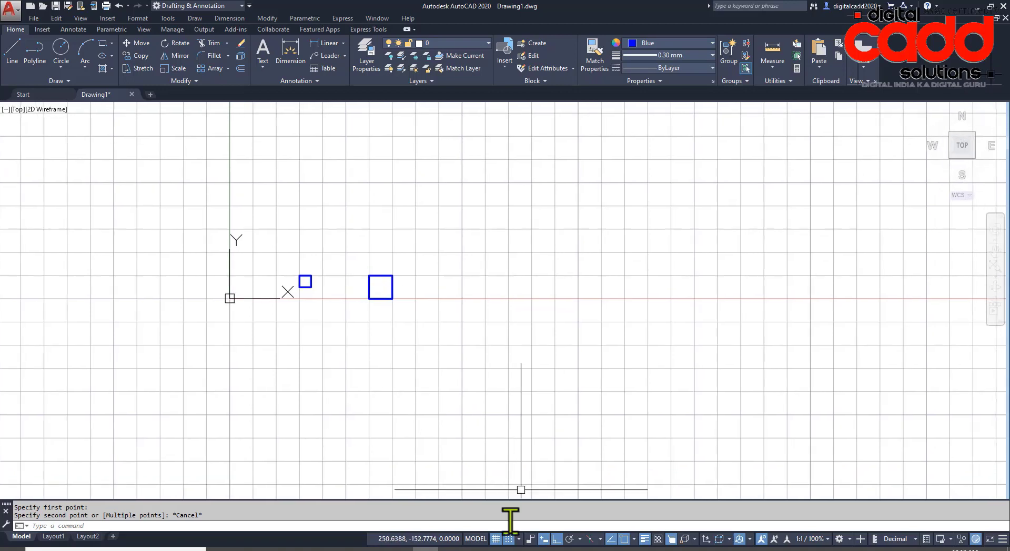
click(505, 526)
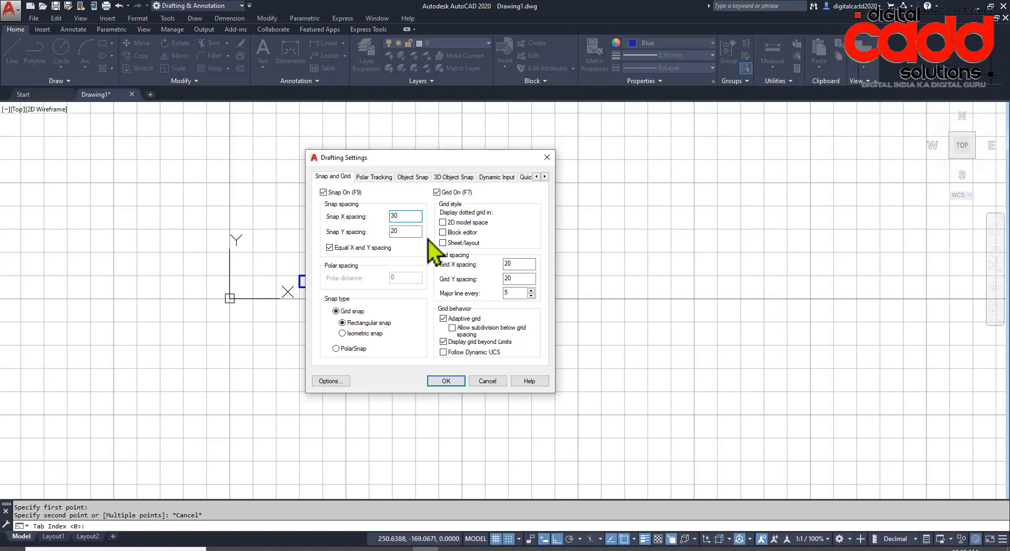
double_click(515, 263)
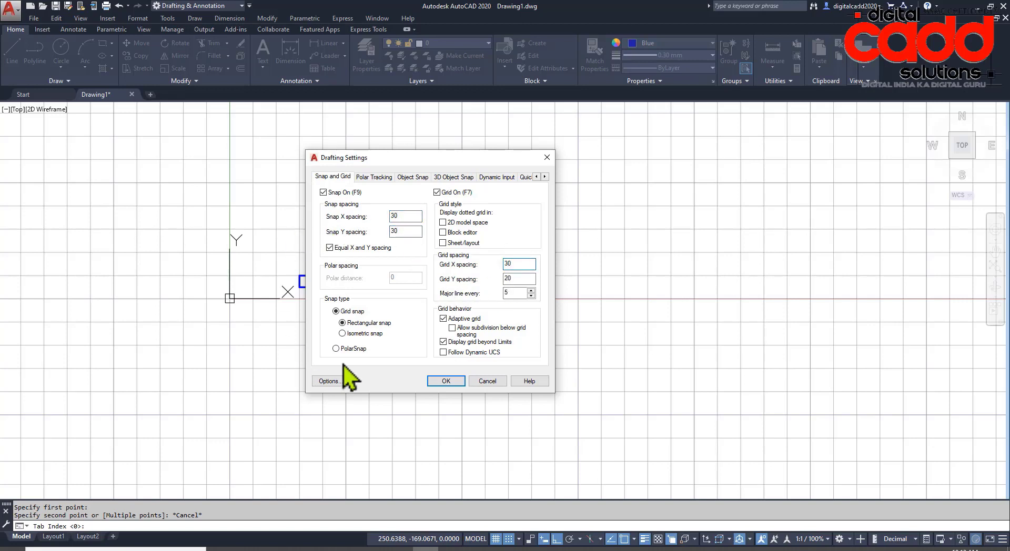
key(Tab)
text(30)
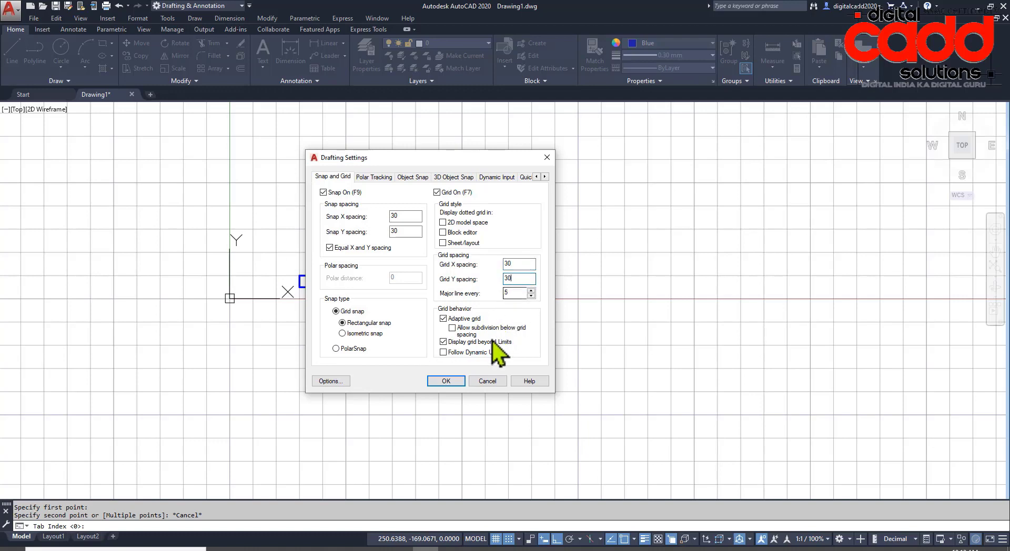
click(459, 377)
- Draw a 30 by 30 blue rectangle snapped to the grid, with opposite corners at 330,120 and 360,90
middle_drag(561, 345, 481, 408)
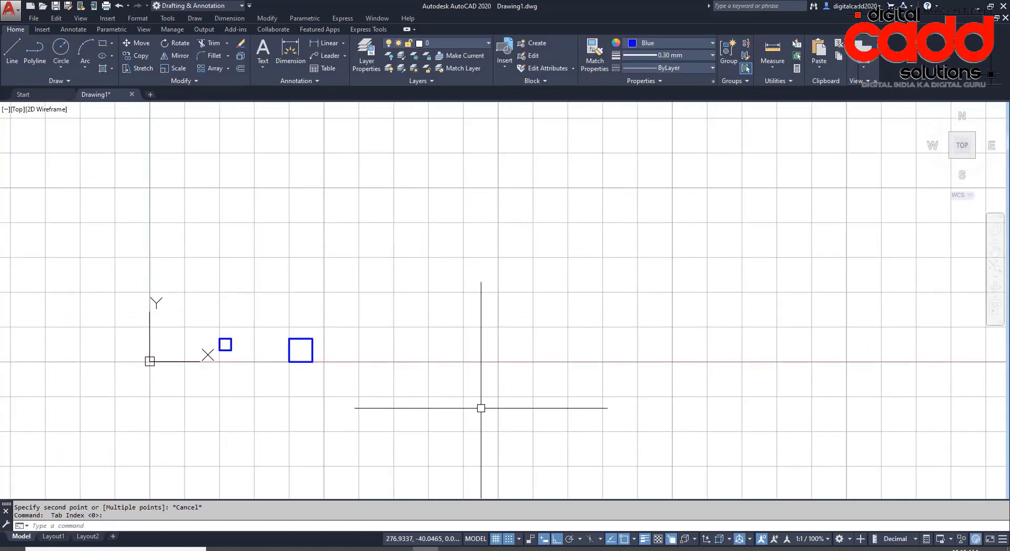
click(104, 44)
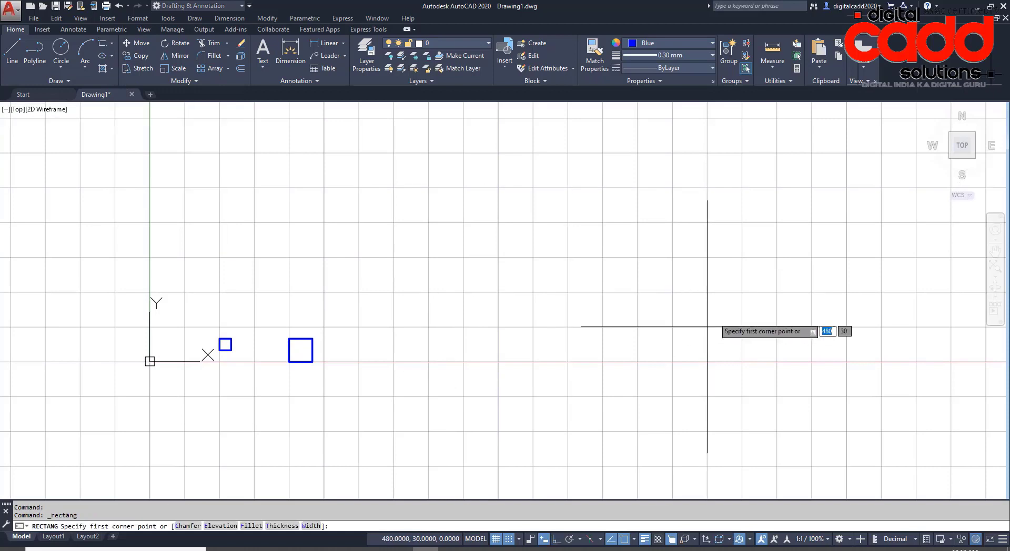
click(532, 222)
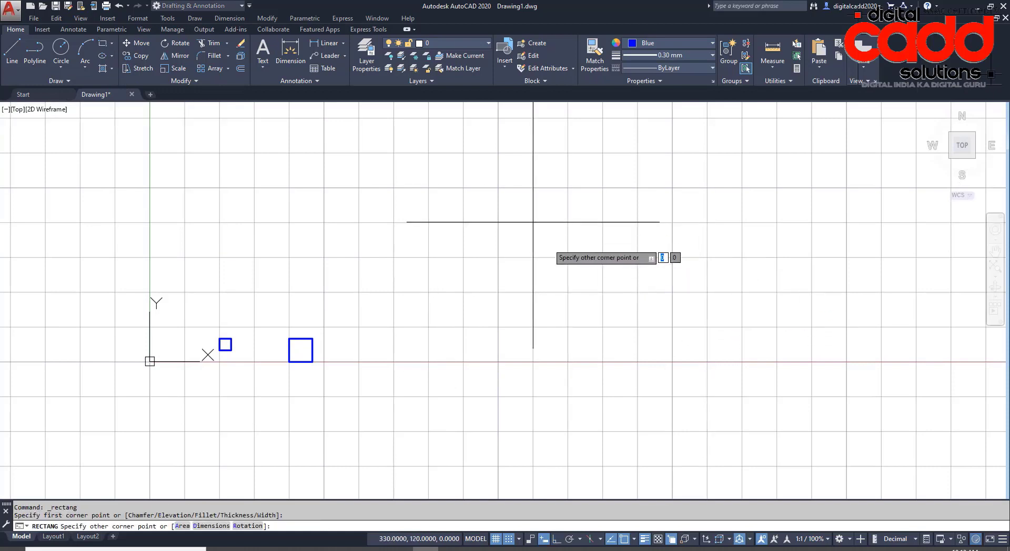
click(568, 257)
- Measure the width of the 30 by 30 square along its lower edge with the Distance measurement
click(821, 67)
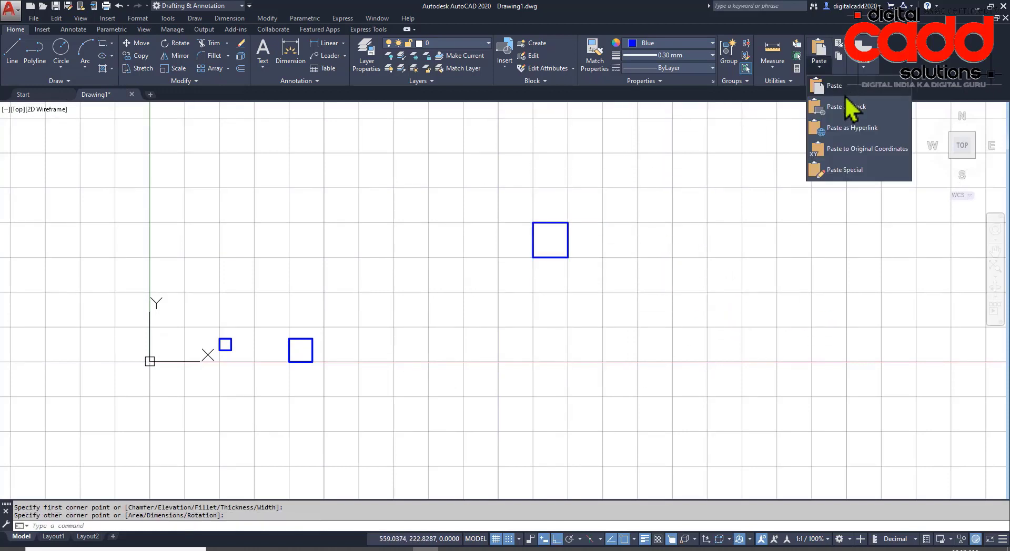
click(772, 69)
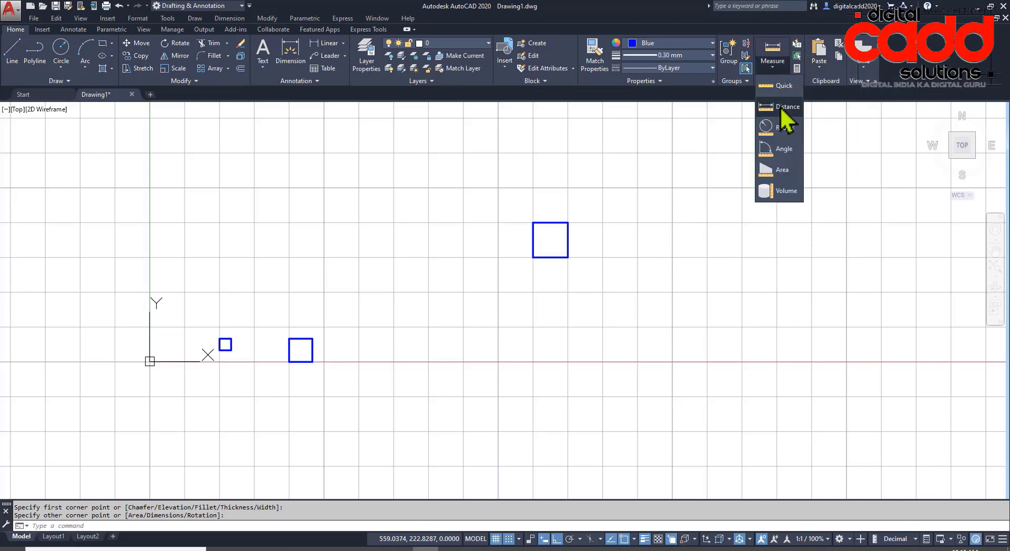
click(783, 105)
click(533, 257)
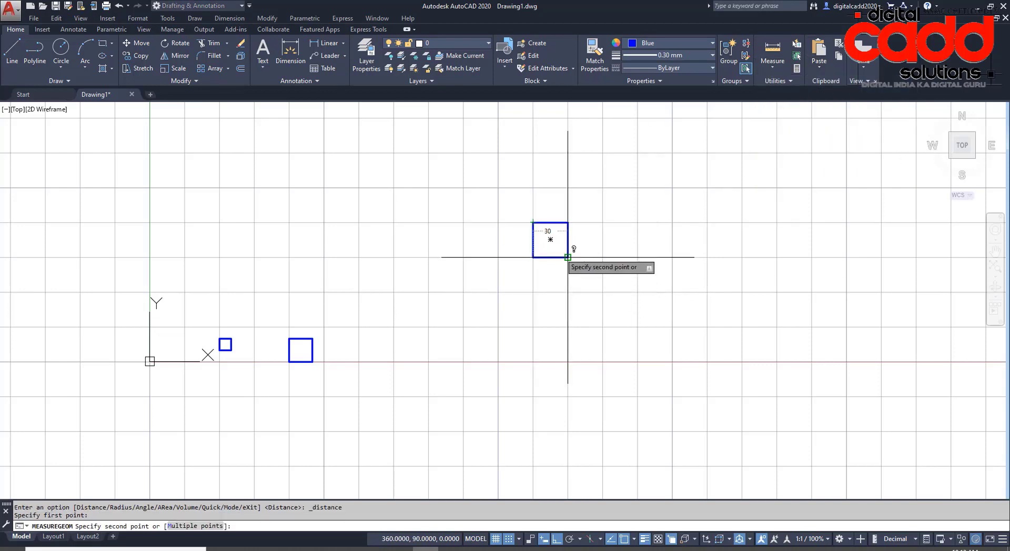
scroll(563, 218, up, 4)
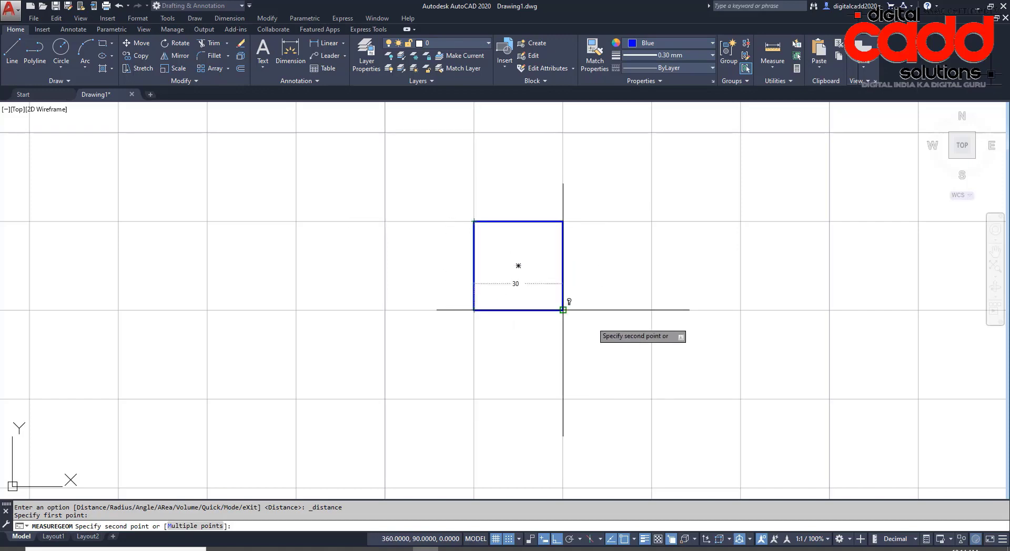
key(Escape)
- Turn off equal X and Y spacing and set both the snap and the grid spacing to 60 in X and 30 in Y
scroll(395, 345, down, 5)
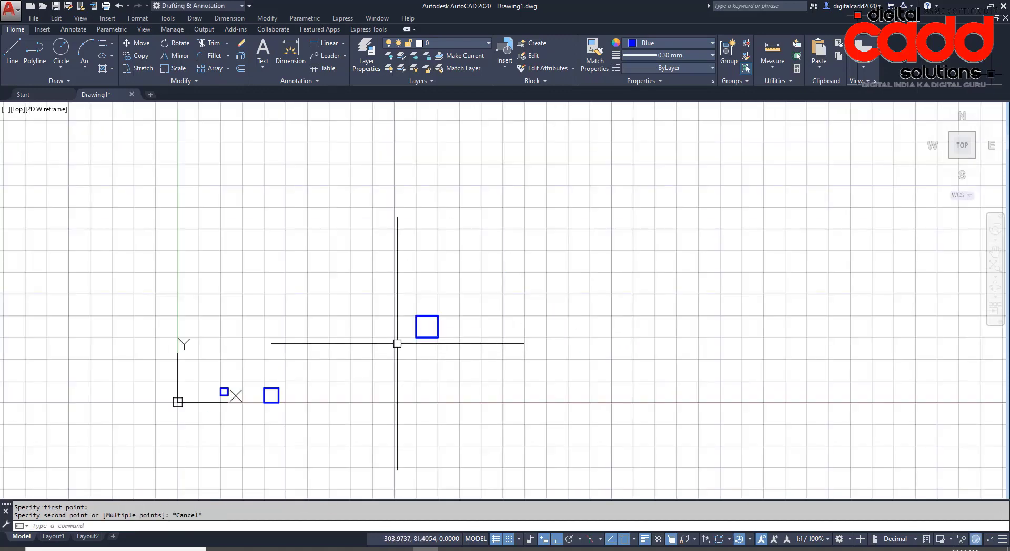
middle_drag(325, 389, 433, 293)
mouse_move(379, 351)
middle_down()
mouse_move(356, 400)
mouse_move(313, 405)
middle_up()
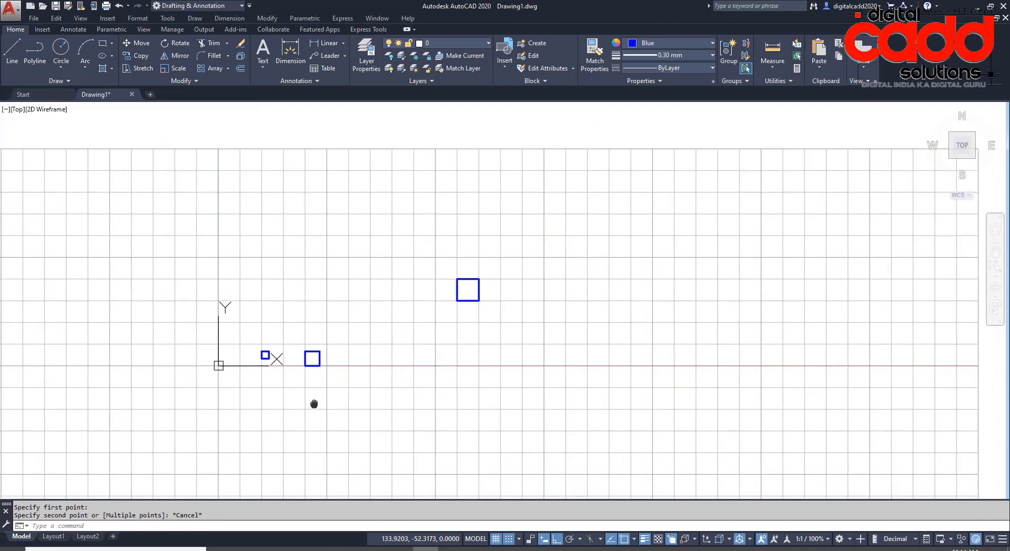
scroll(302, 367, up, 2)
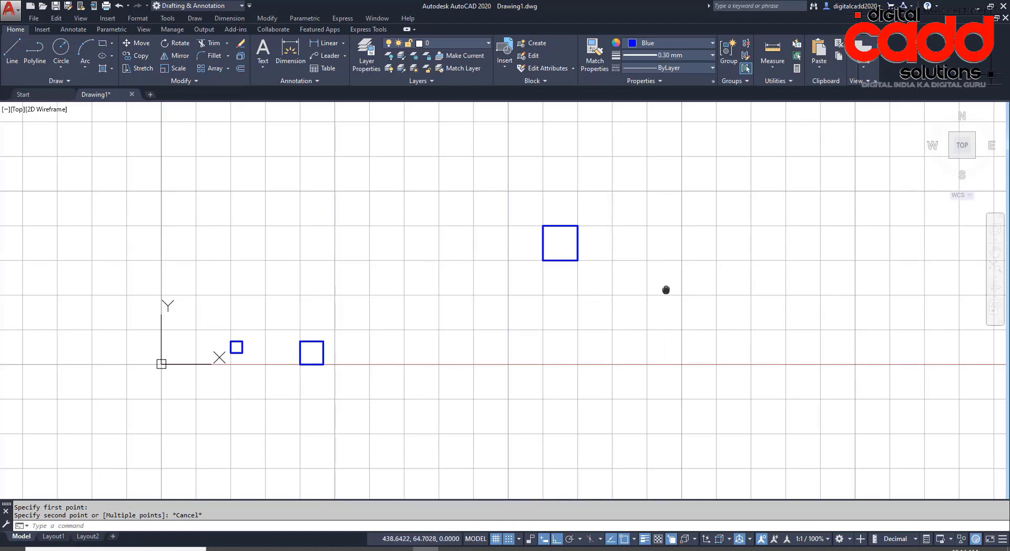
middle_drag(665, 288, 607, 289)
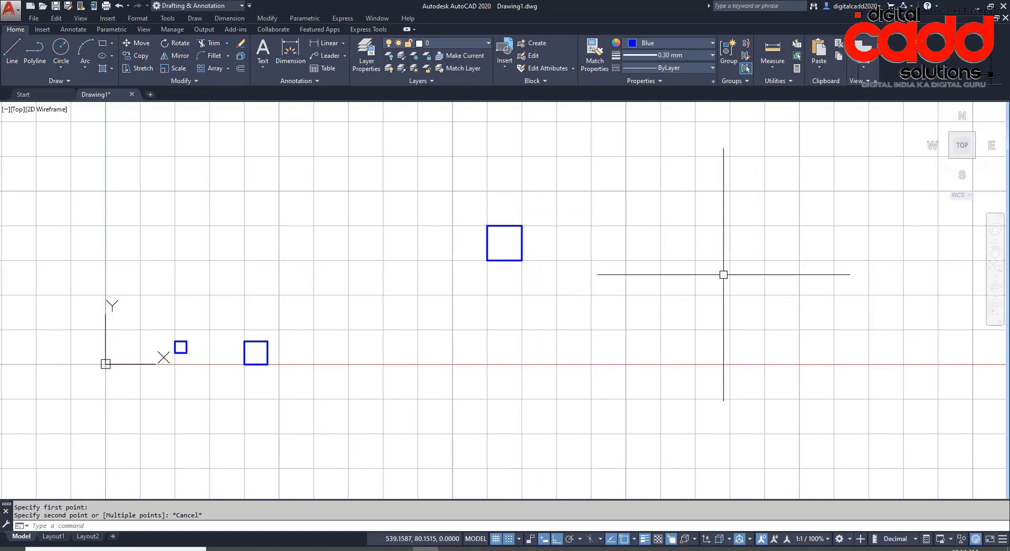
middle_drag(678, 310, 647, 322)
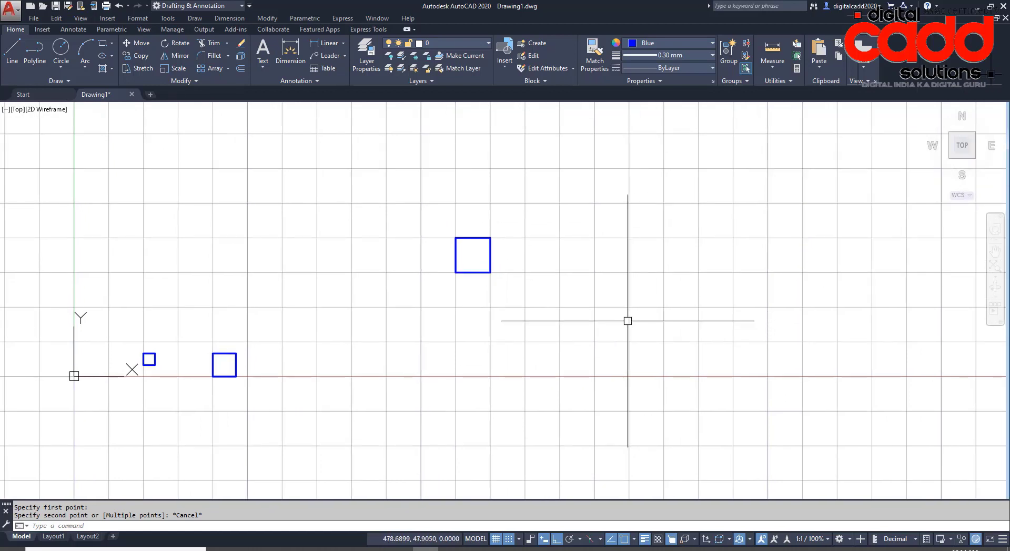
right_click(498, 541)
click(502, 529)
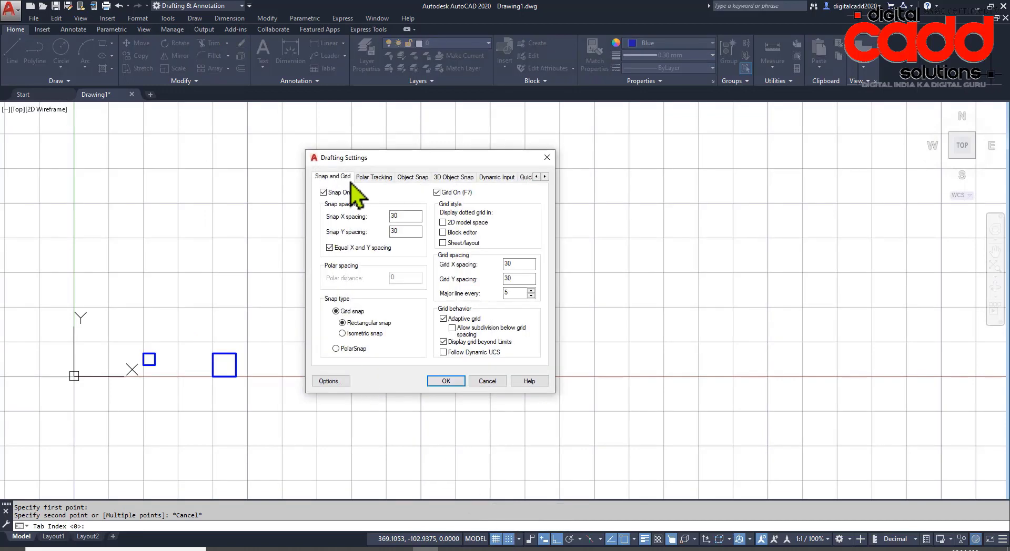
double_click(403, 215)
key(Tab)
double_click(404, 232)
click(404, 232)
double_click(514, 264)
click(447, 381)
- Draw a 60 by 30 blue rectangle filling one grid cell, with opposite corners at 720,60 and 780,90
scroll(418, 368, down, 2)
mouse_move(673, 401)
middle_down()
mouse_move(435, 379)
mouse_move(491, 424)
middle_up()
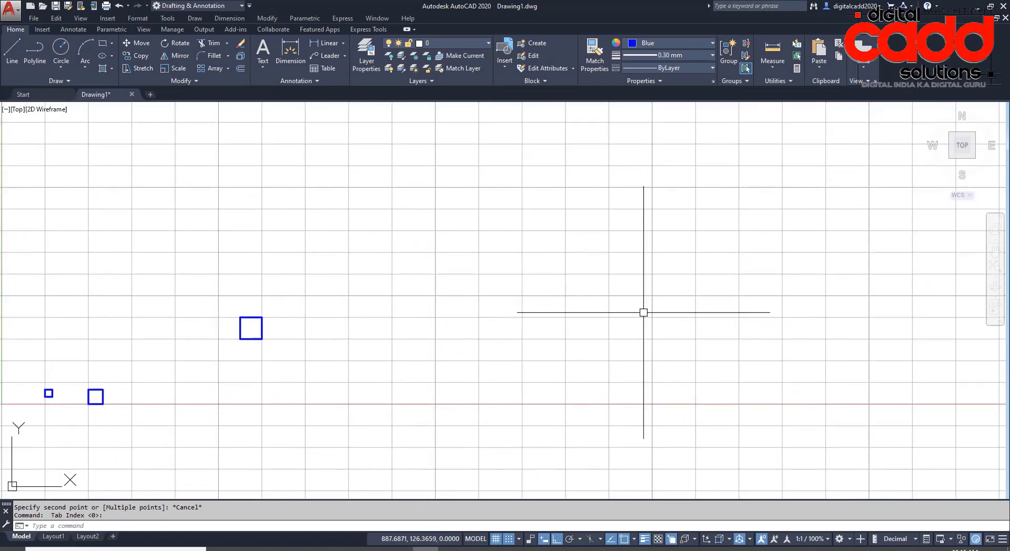
click(103, 42)
click(522, 360)
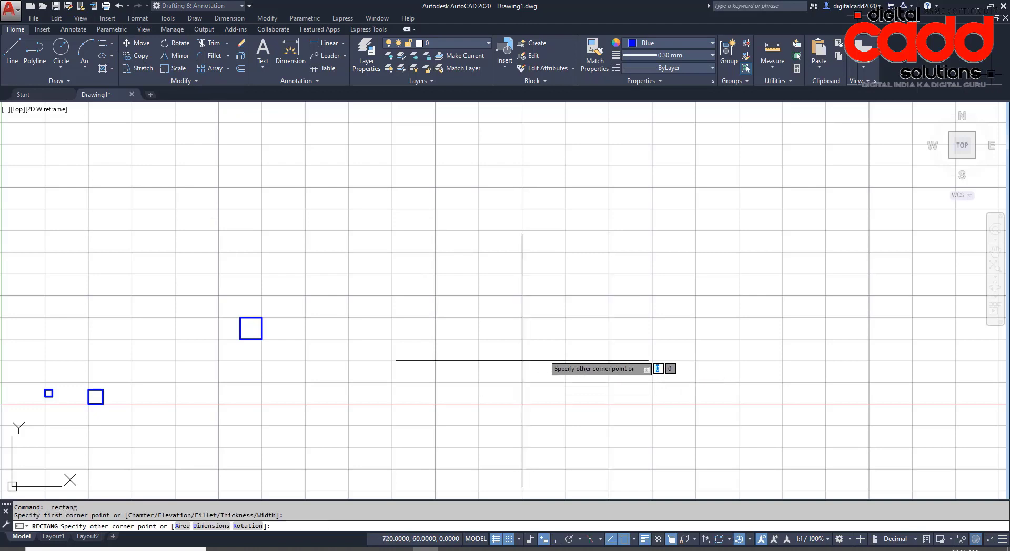
click(566, 339)
scroll(611, 366, up, 4)
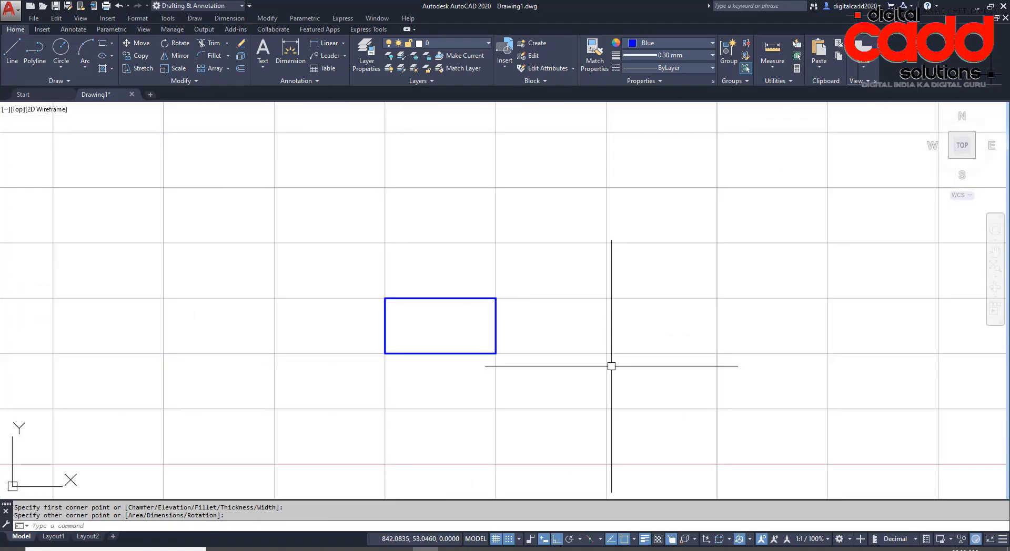
scroll(379, 309, down, 2)
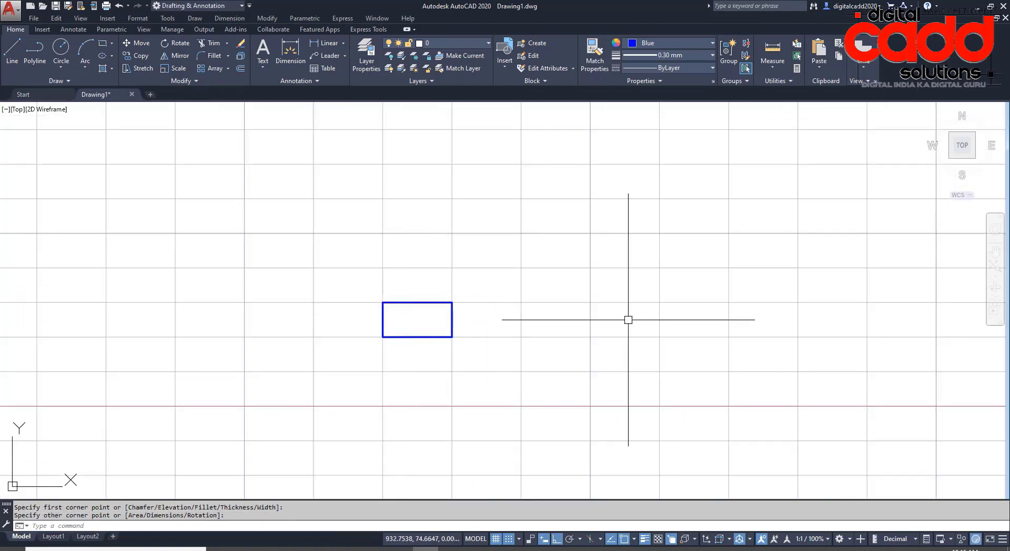
- Draw another 60 by 30 rectangle further along the X axis, with opposite corners at 900,90 and 960,120
key(Return)
click(590, 302)
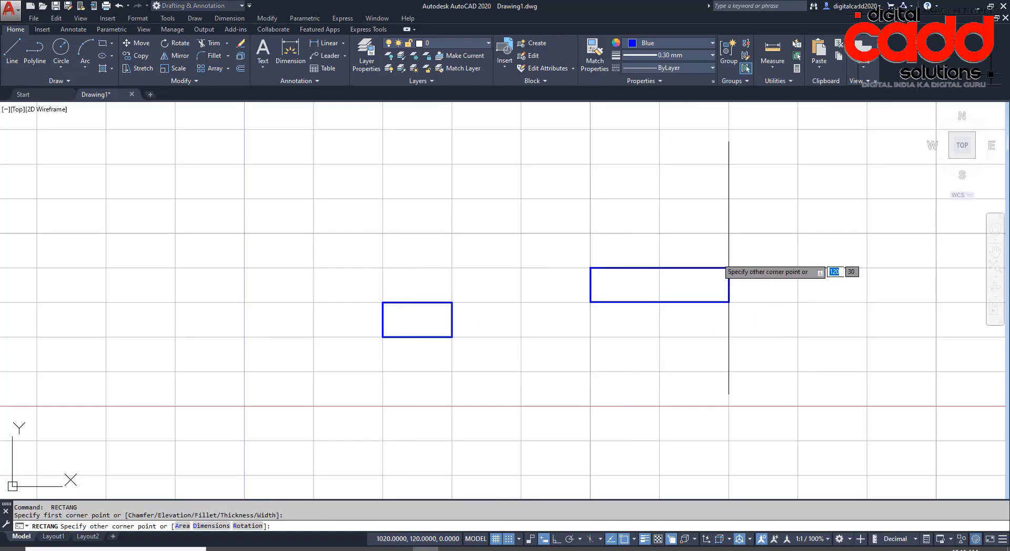
click(660, 268)
middle_drag(638, 377, 514, 376)
scroll(522, 357, down, 2)
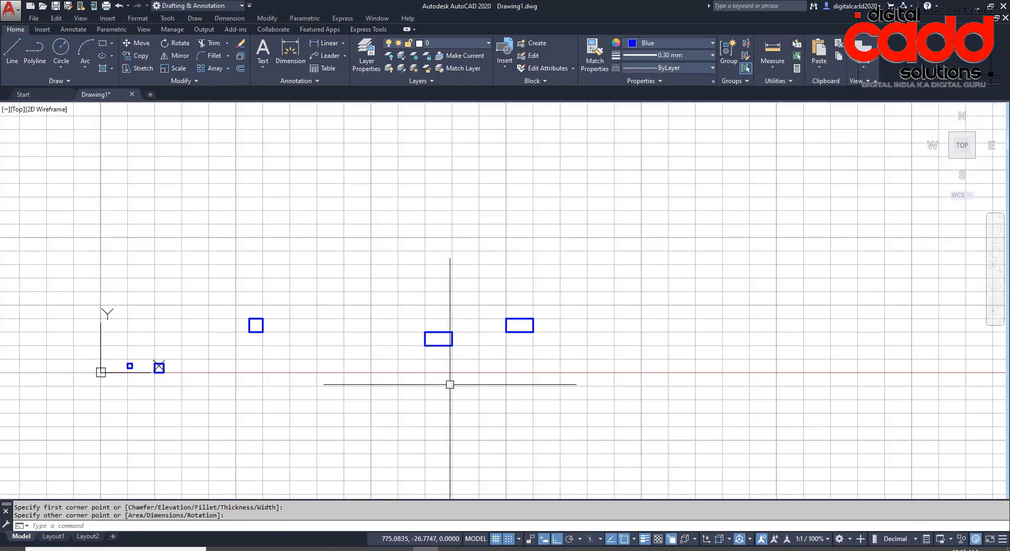
- Draw a 60 by 30 rectangle below the X axis, with opposite corners at 480,-150 and 540,-120
scroll(444, 384, up, 1)
middle_drag(440, 396, 615, 315)
key(Return)
click(423, 377)
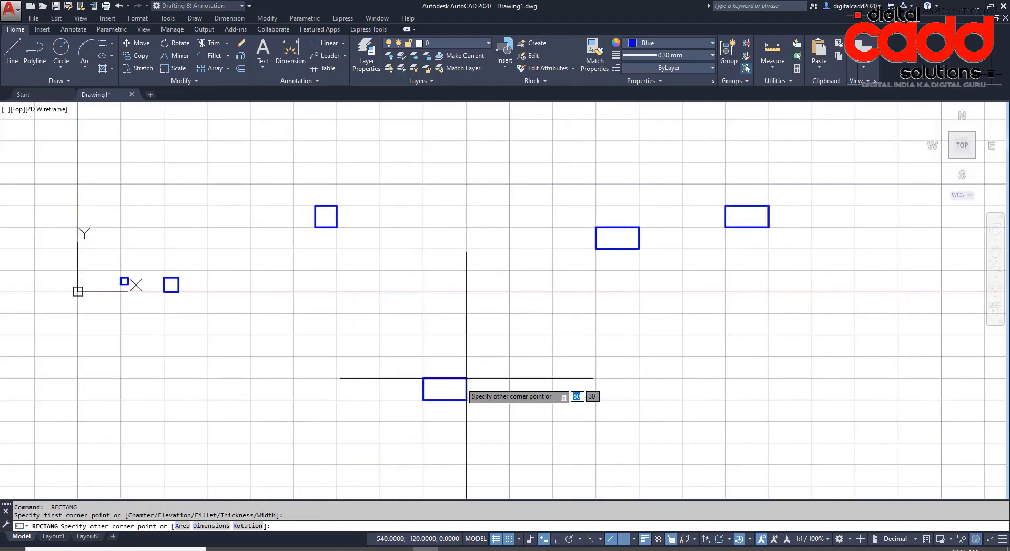
click(466, 400)
mouse_move(615, 421)
middle_down()
mouse_move(514, 405)
mouse_move(507, 395)
middle_up()
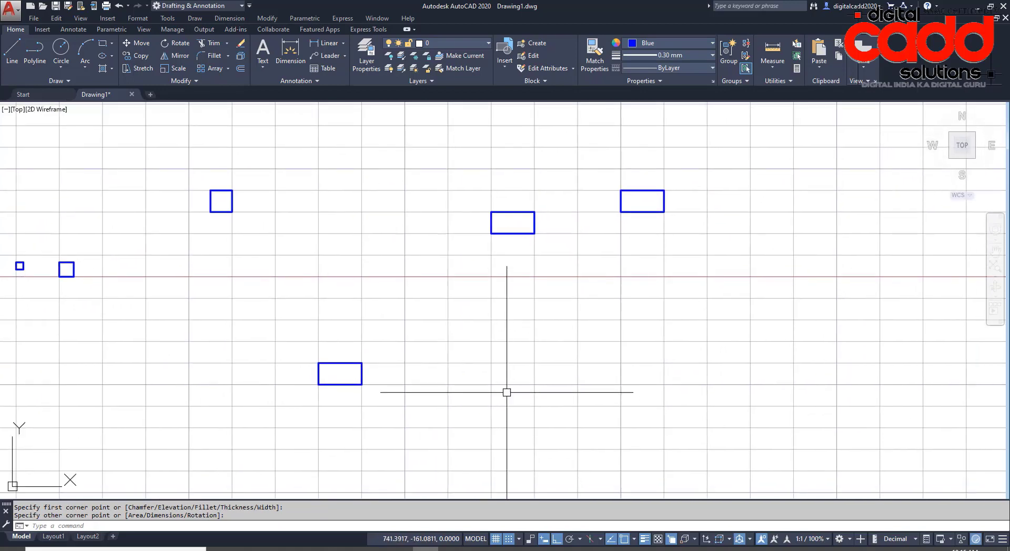
- Draw a 60 by 30 rectangle above the two smallest squares, with opposite corners at 120,150 and 180,180
mouse_move(268, 289)
middle_down()
mouse_move(602, 424)
mouse_move(626, 471)
middle_up()
key(Return)
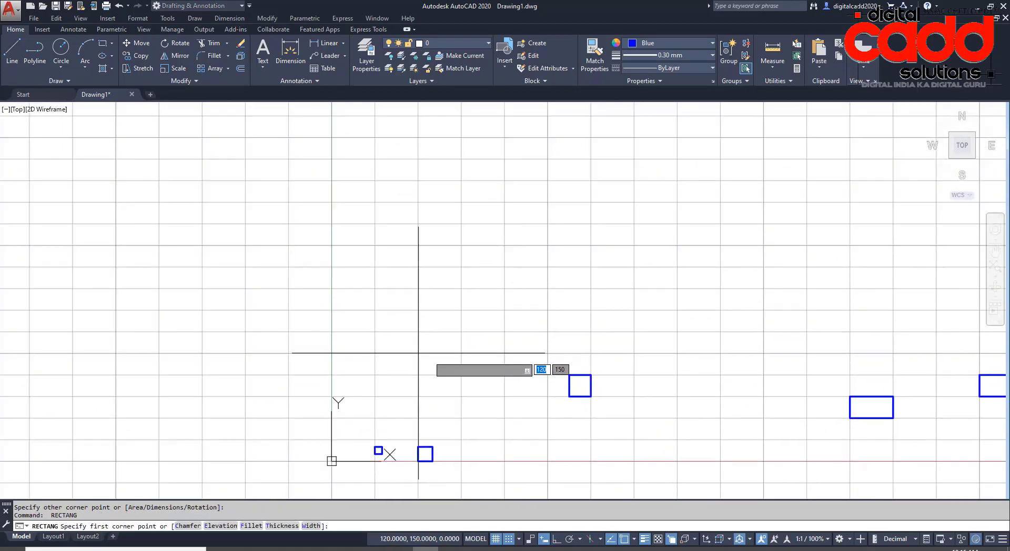
click(418, 353)
click(462, 331)
middle_drag(483, 366, 172, 217)
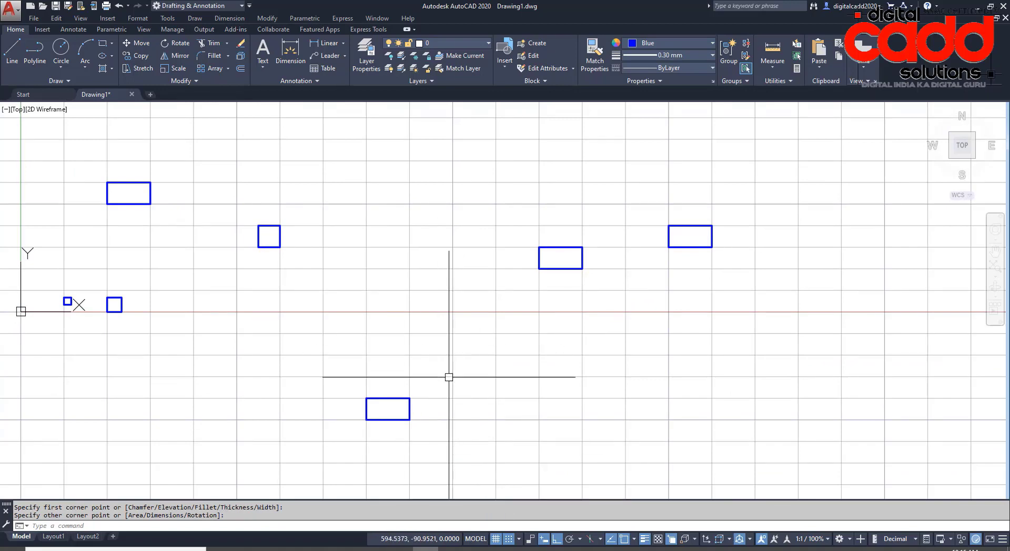
- Set the snap spacing and the grid spacing to 25 in X and 70 in Y
click(510, 525)
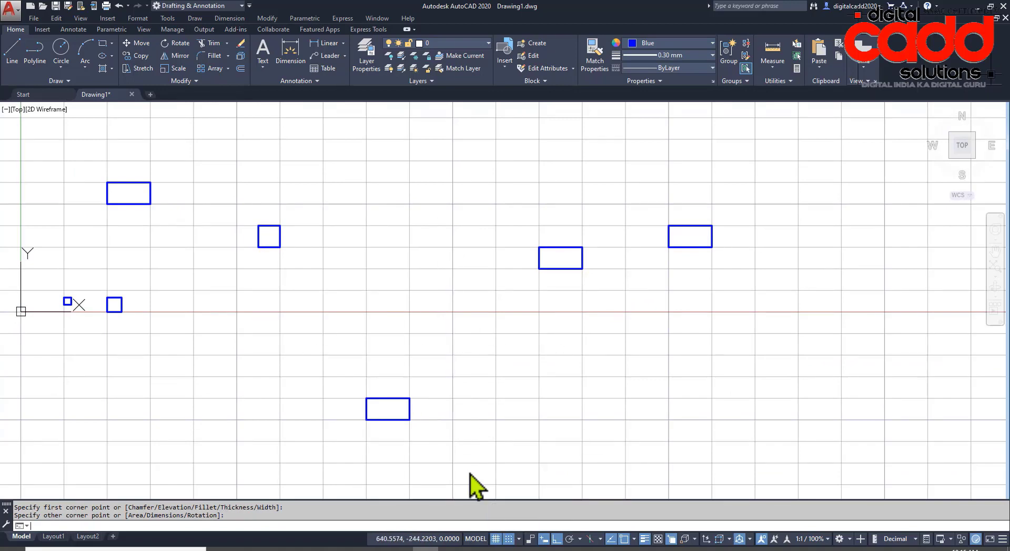
double_click(400, 232)
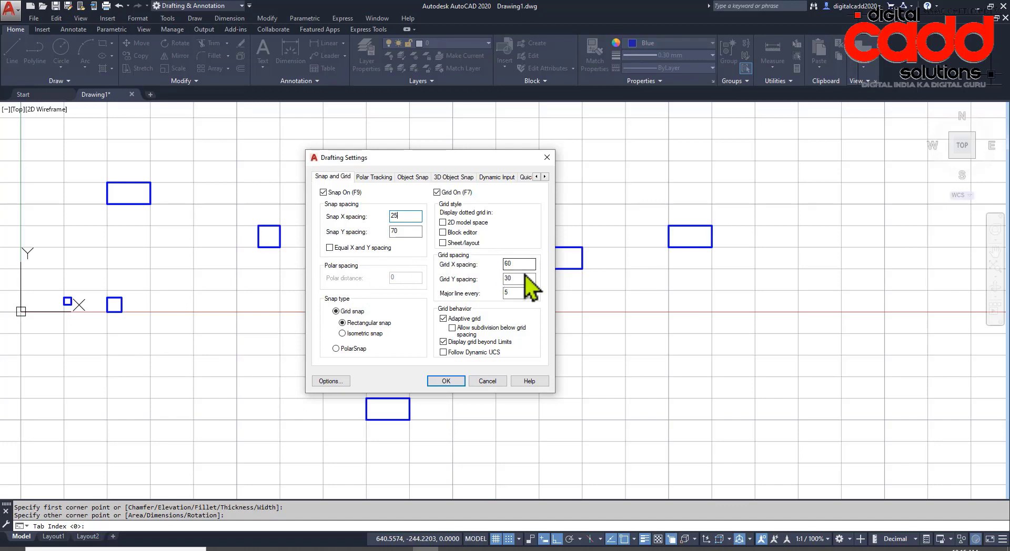
double_click(513, 278)
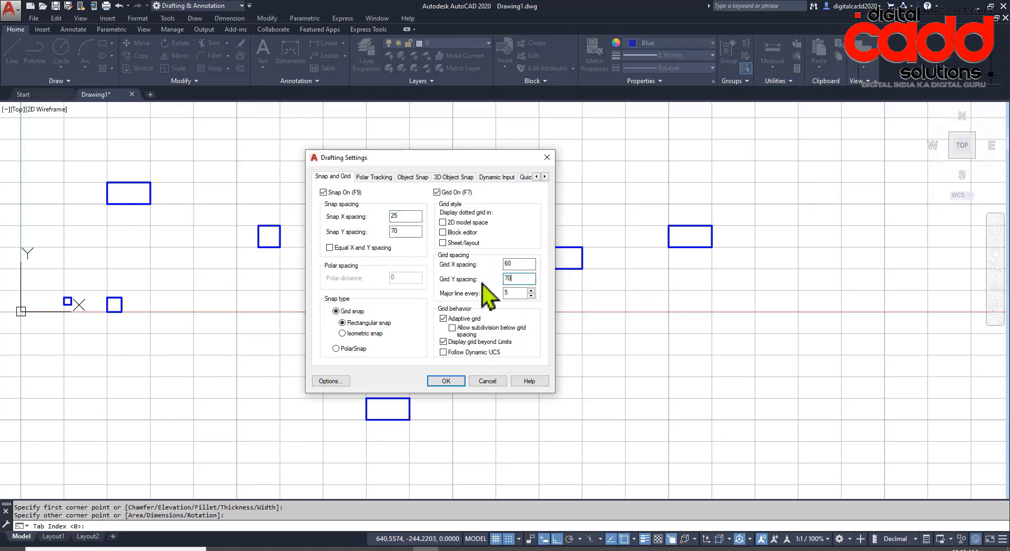
double_click(511, 264)
click(446, 381)
- Draw a flat rectangle, 25 wide and zero high, with opposite corners at 1125,140 and 1150,140
scroll(369, 342, down, 2)
scroll(694, 208, up, 2)
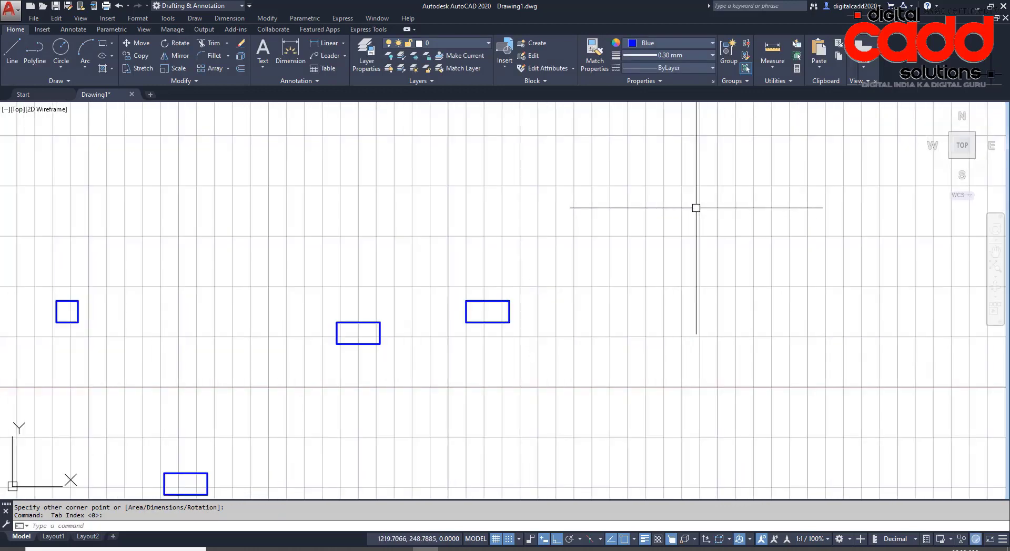
middle_drag(661, 303, 575, 335)
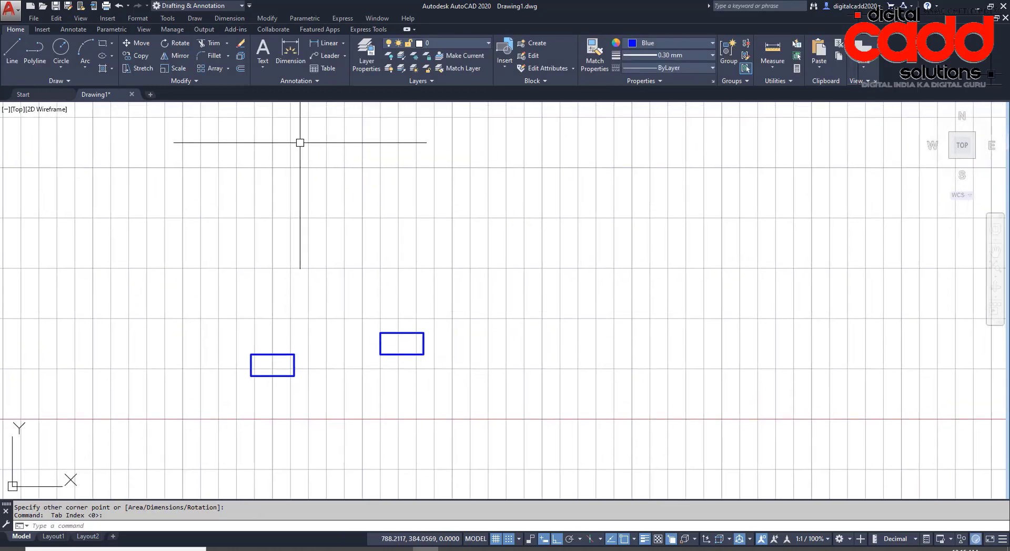
click(103, 45)
click(542, 318)
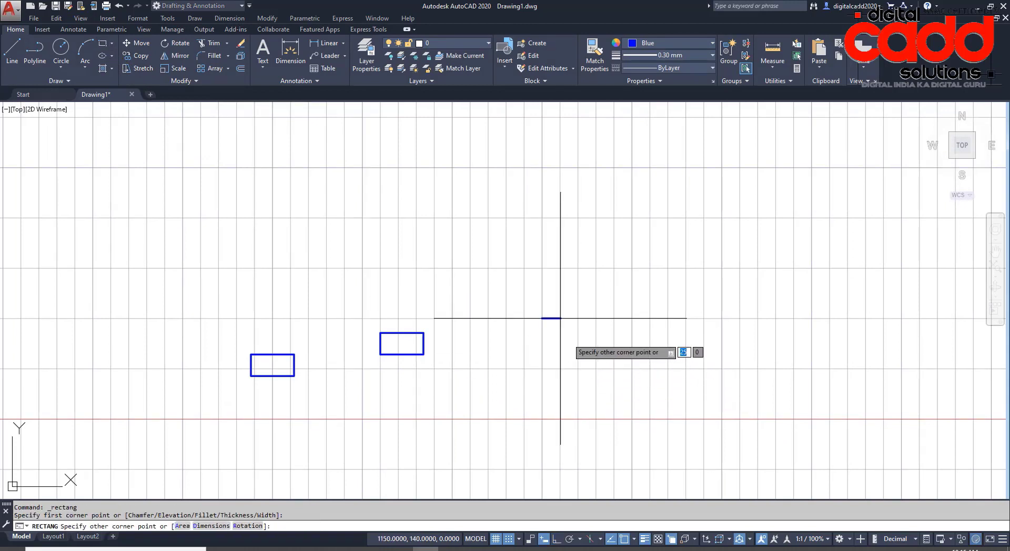
click(560, 317)
- Draw a 25 by 70 rectangle beside the flat one, with opposite corners at 1200,140 and 1225,210
key(Return)
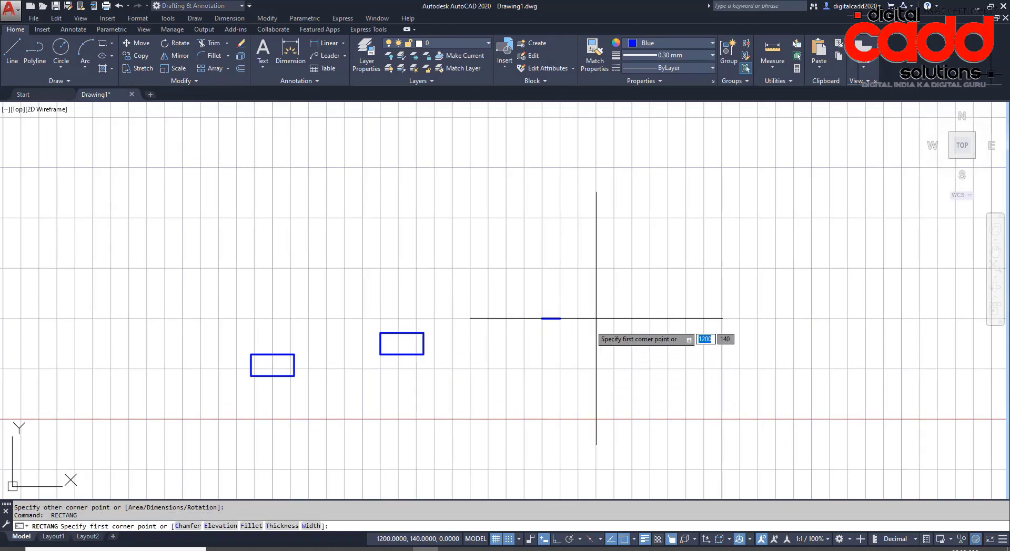
click(596, 317)
click(614, 268)
- Measure the tall rectangle's height from its lower-left corner to its upper-left corner
scroll(631, 293, up, 5)
middle_drag(631, 293, 474, 293)
click(772, 62)
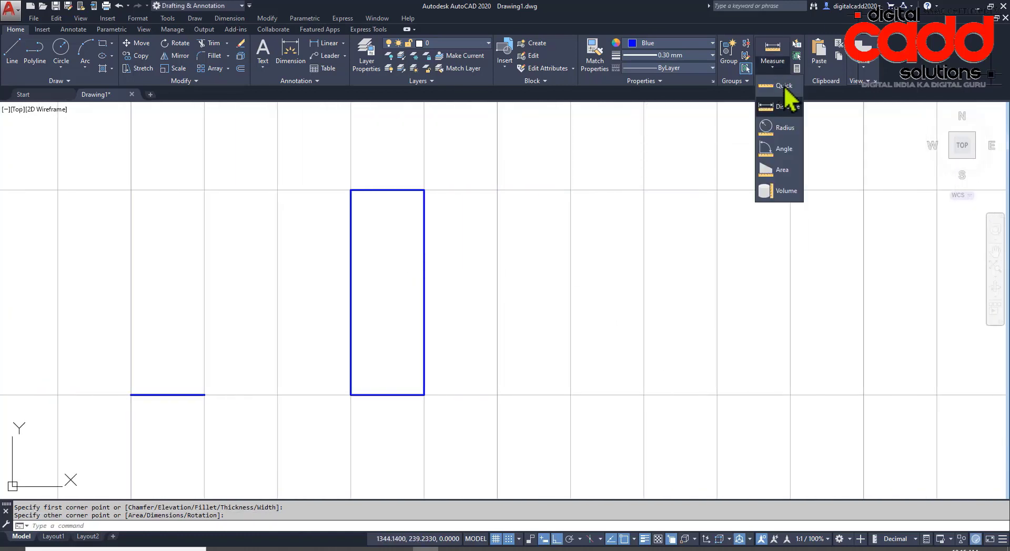
click(792, 113)
click(351, 394)
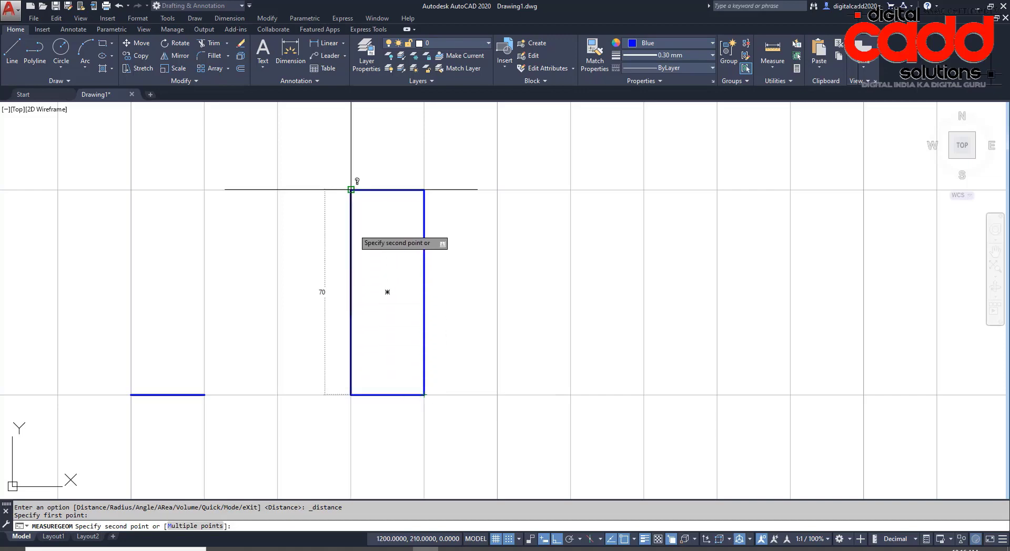
key(Escape)
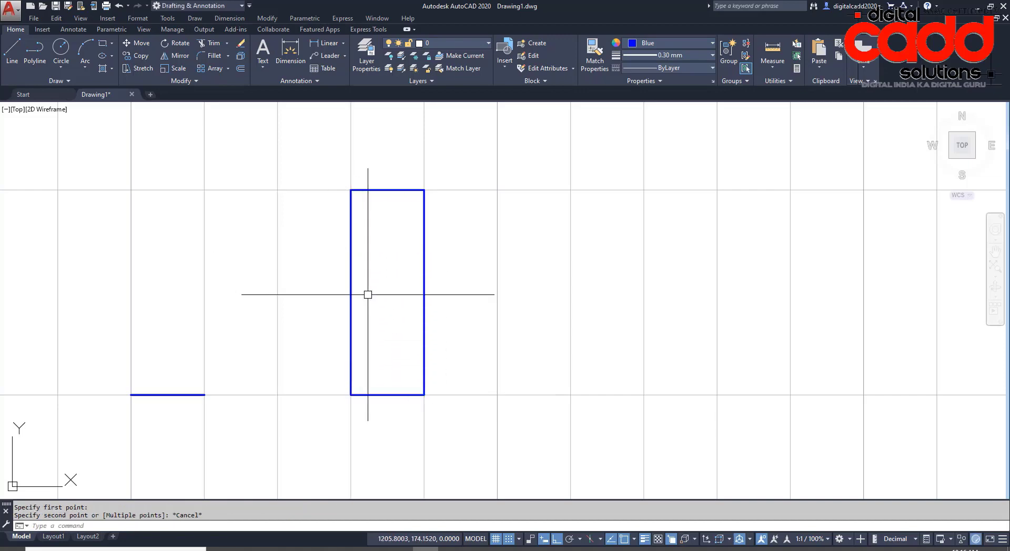
- Erase all the rectangles in the drawing
scroll(387, 315, down, 8)
middle_drag(280, 348, 646, 296)
scroll(507, 342, down, 3)
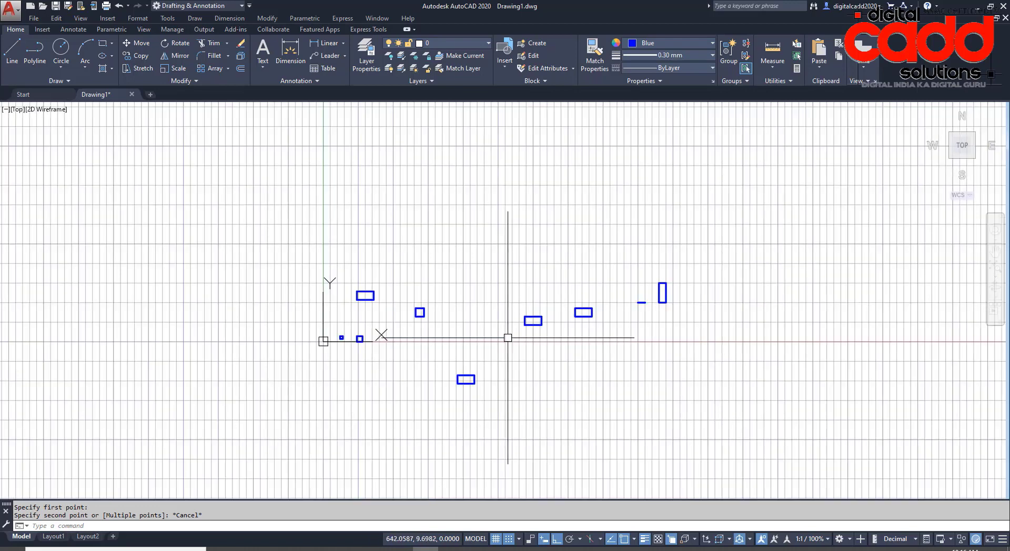
click(717, 203)
click(304, 451)
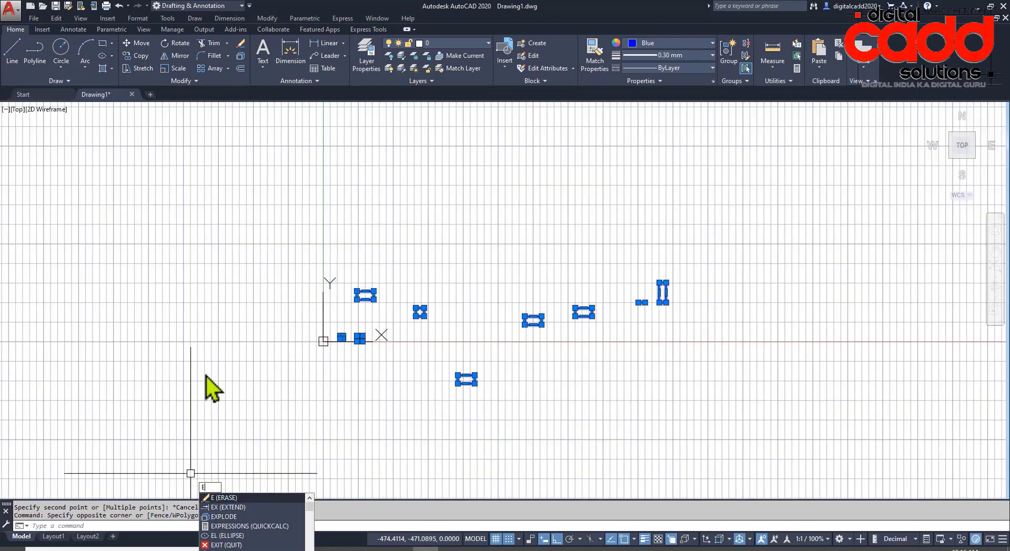
key(Return)
- Enable equal X and Y snap spacing, and set both the snap and grid spacings to 10
middle_drag(408, 363, 309, 411)
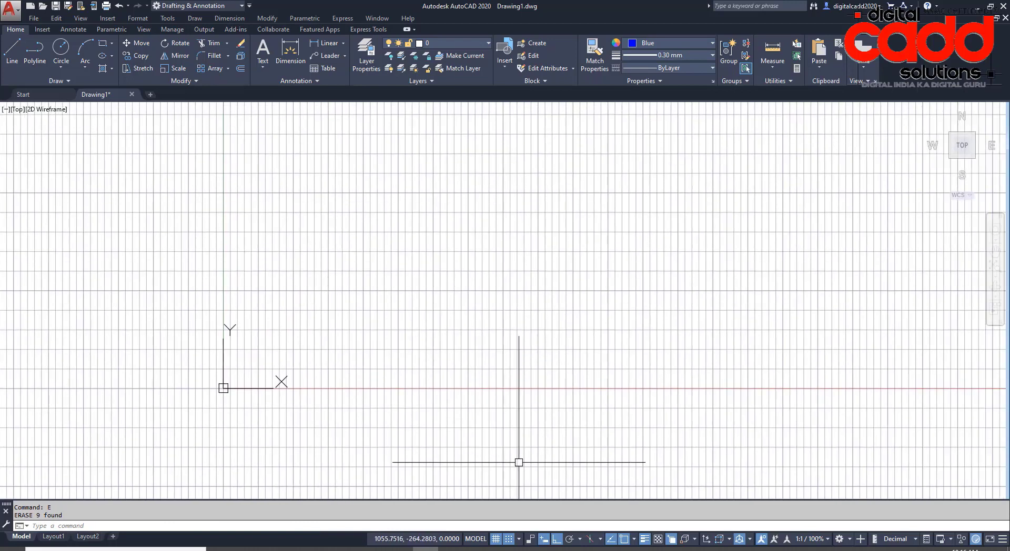
right_click(496, 538)
click(512, 533)
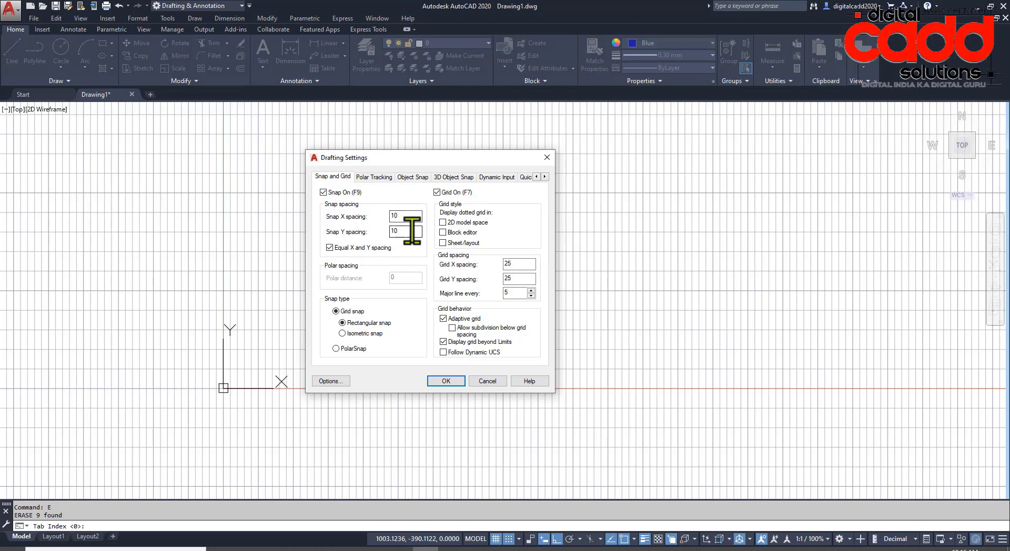
drag(519, 263, 438, 240)
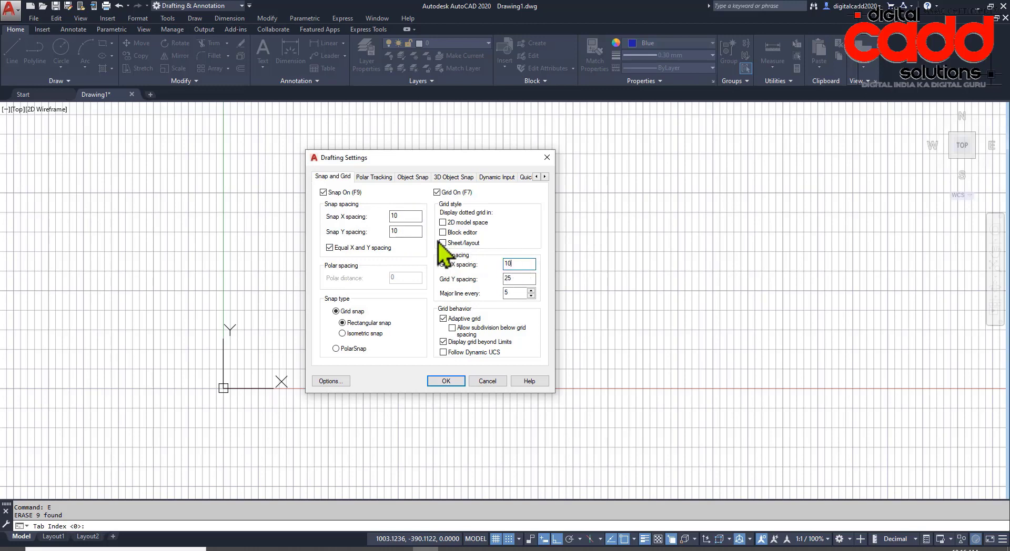
double_click(527, 279)
text(10)
click(460, 383)
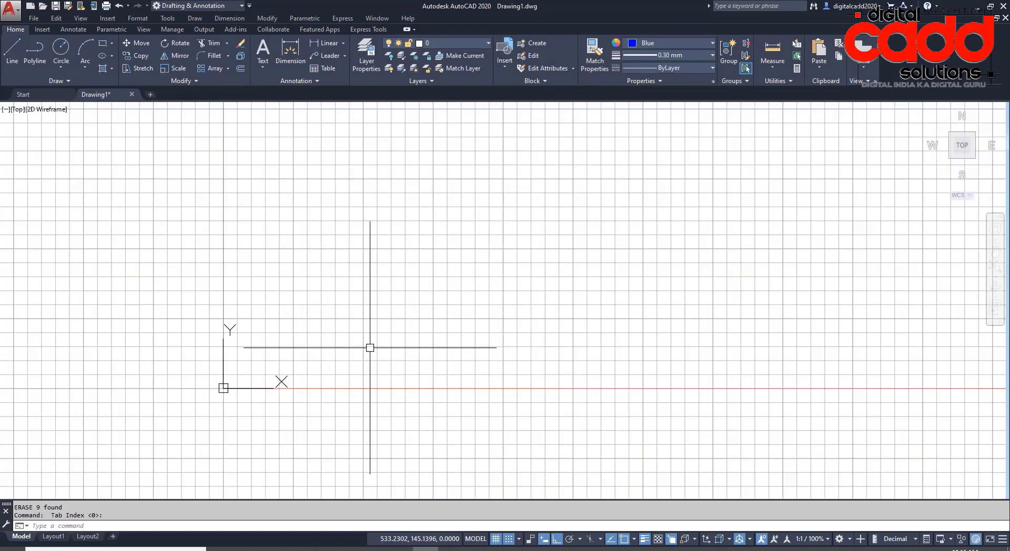
scroll(282, 379, up, 2)
text(D)
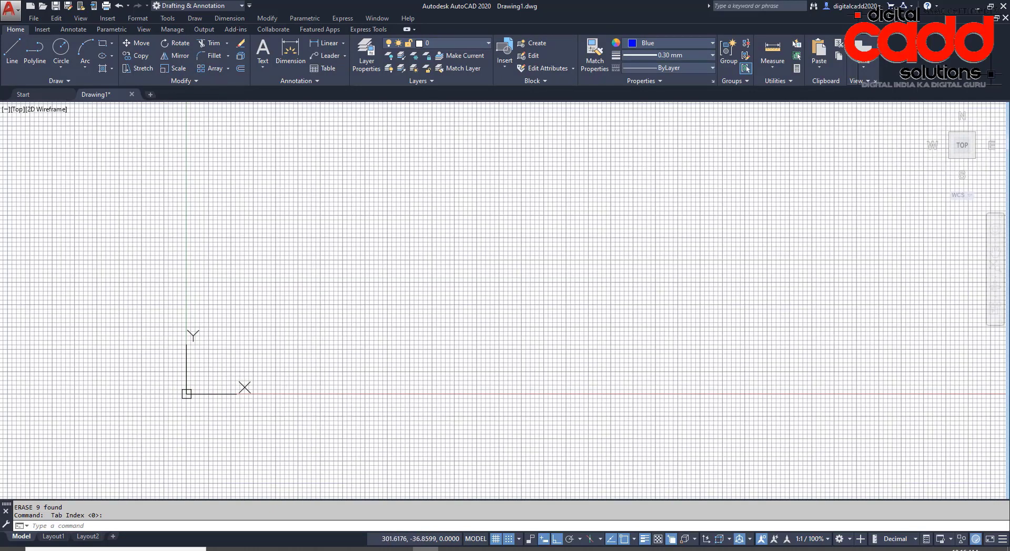
key(Return)
key(Escape)
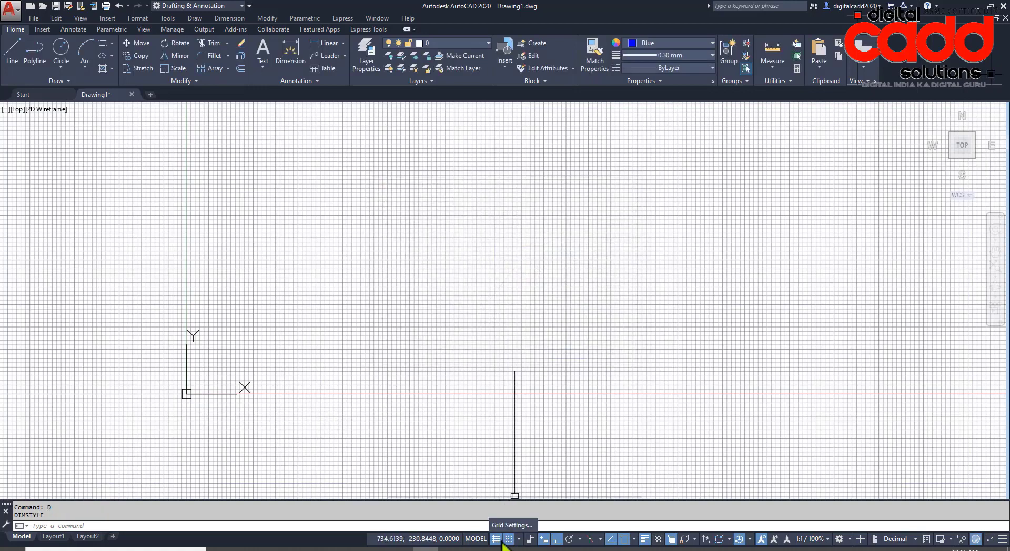
- Review the snap and grid settings, and switch off both snap mode and the grid display
click(510, 526)
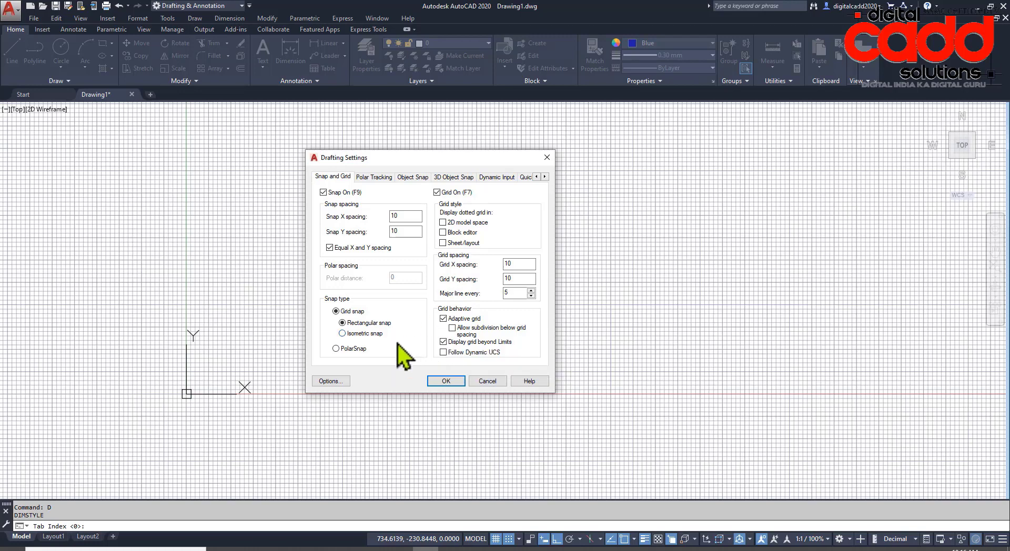
click(446, 381)
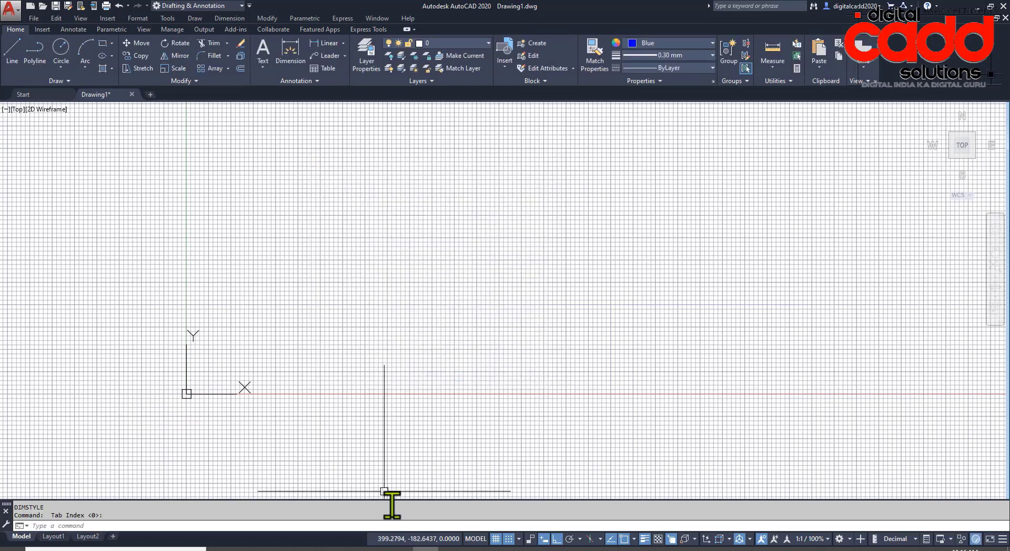
click(508, 538)
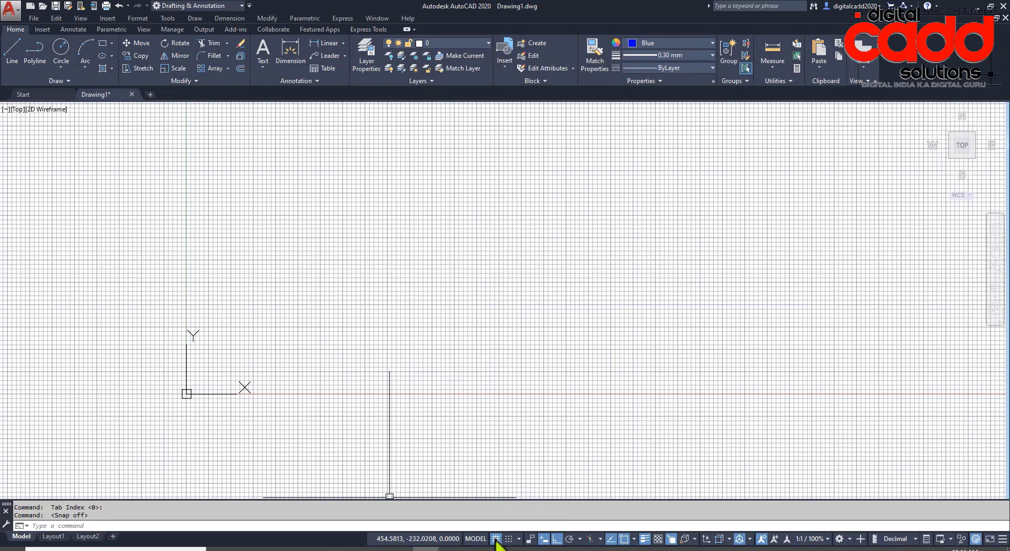
click(495, 539)
- Set the 2D model space's uniform background colour to black in the display options and apply it
scroll(299, 348, up, 2)
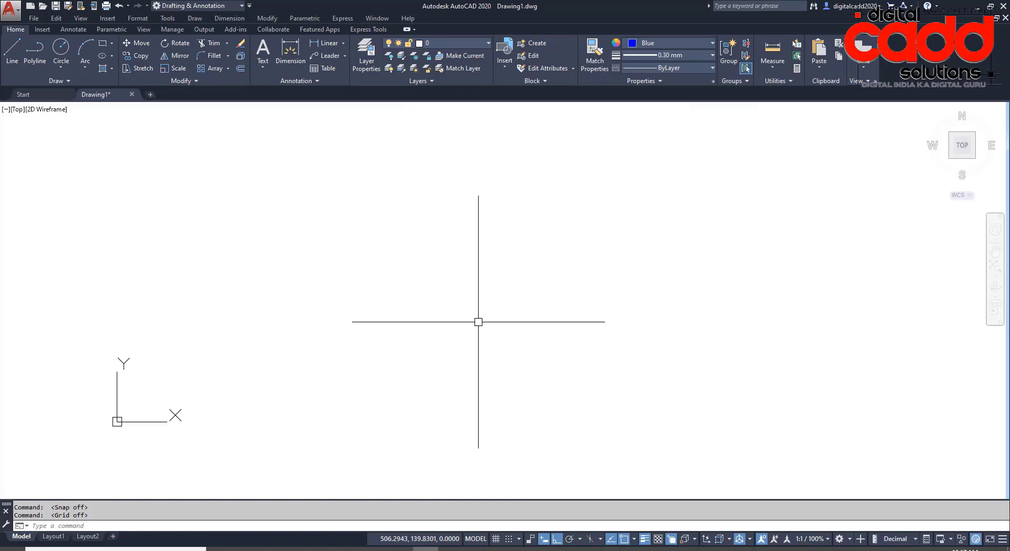
right_click(396, 217)
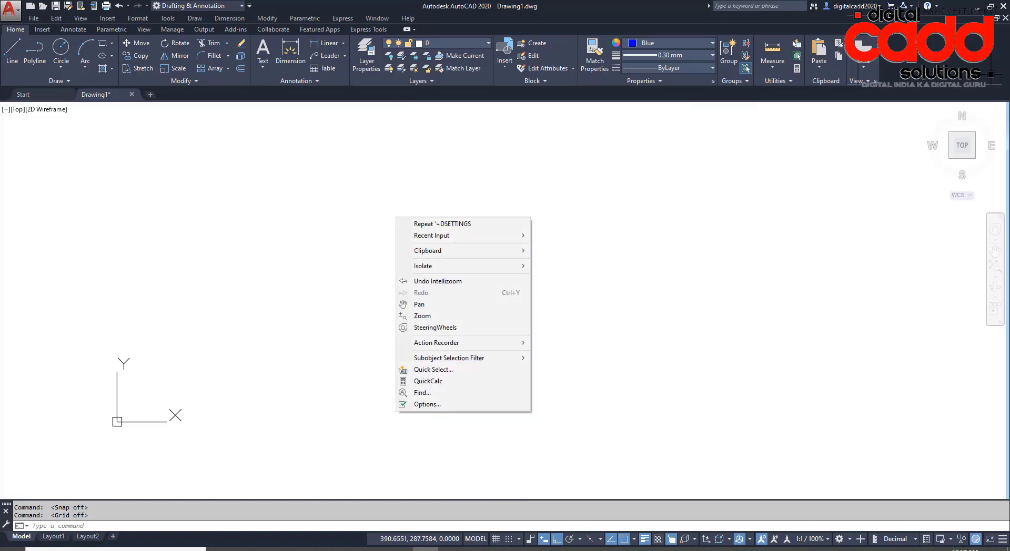
click(419, 405)
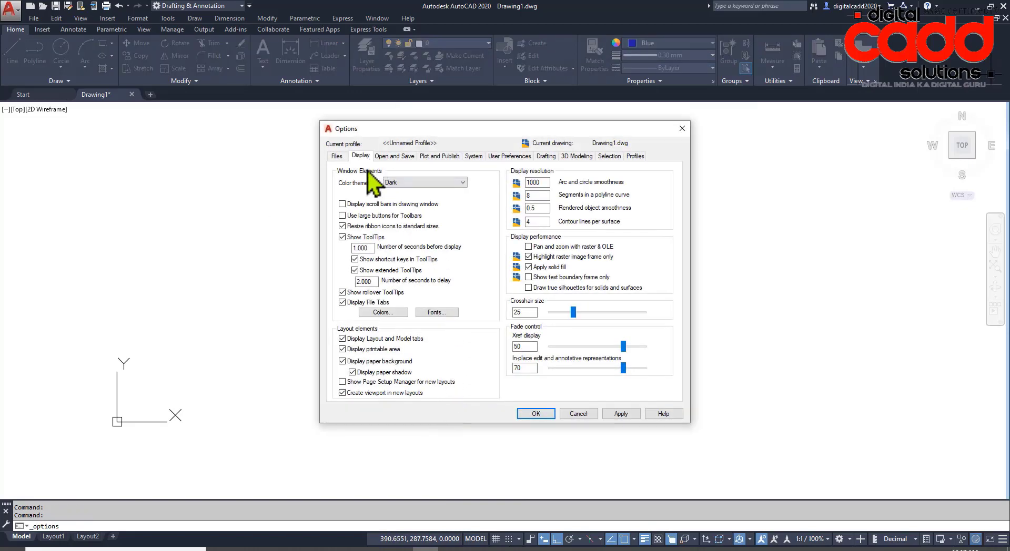
click(384, 312)
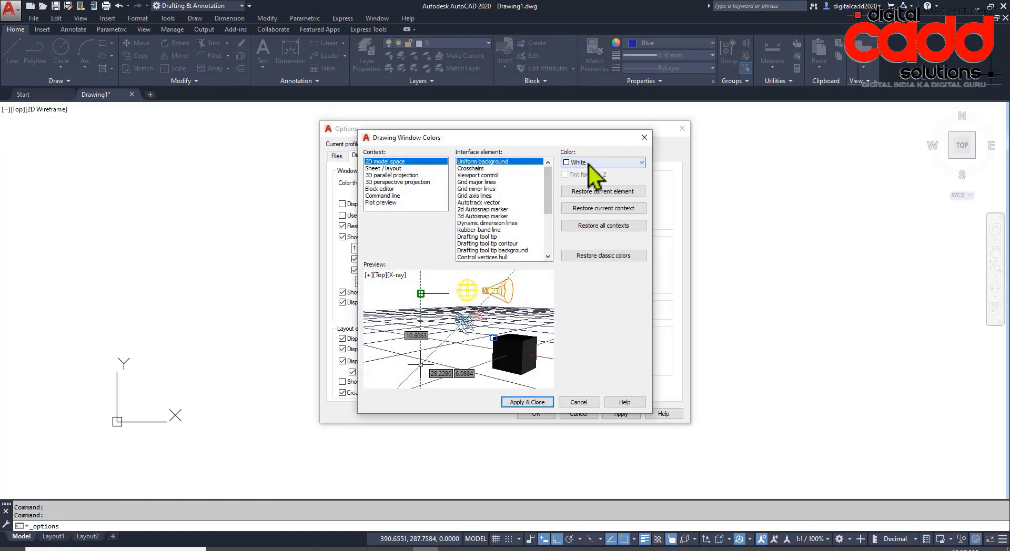
click(589, 163)
click(588, 250)
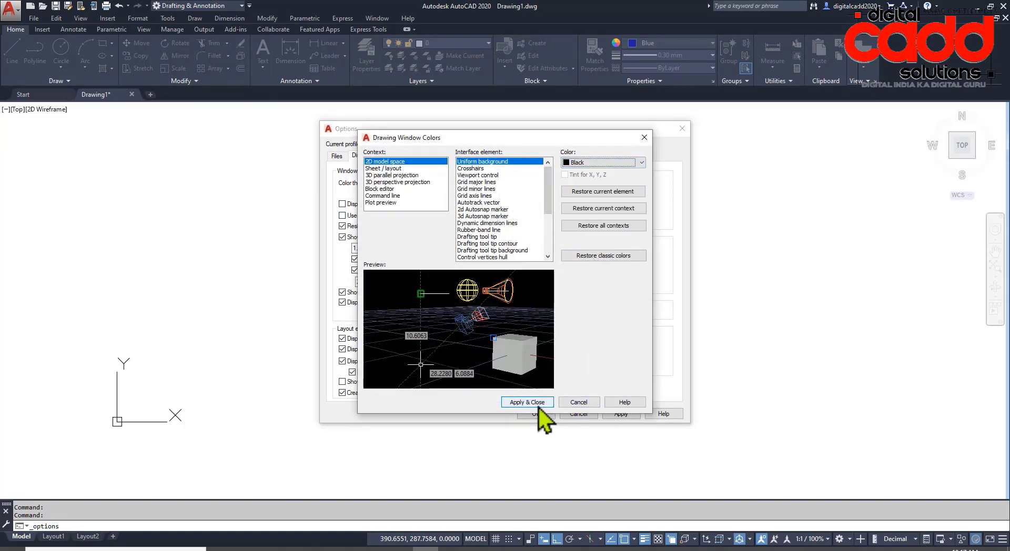
click(539, 405)
click(539, 414)
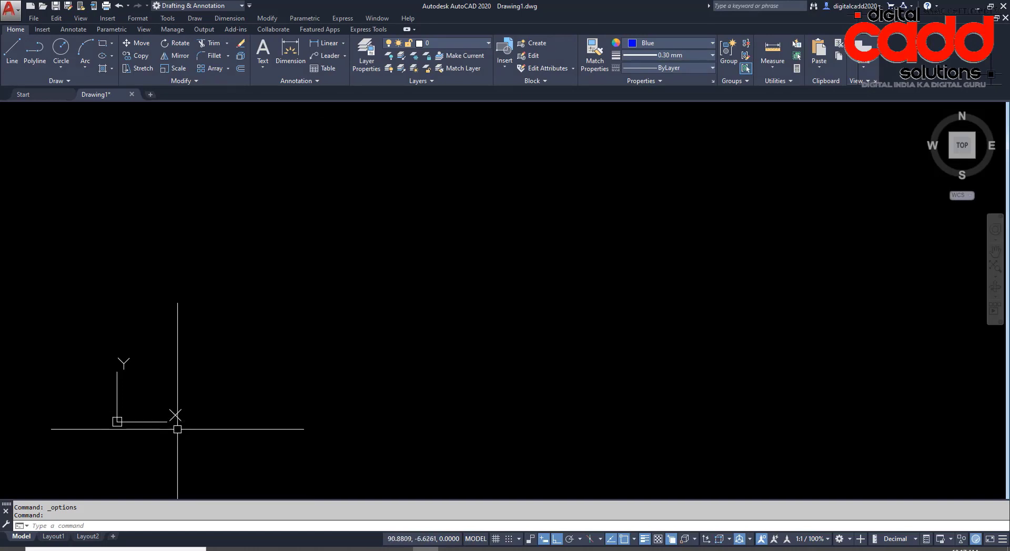
- Use the UCSICON command with the ORigin option to show the UCS icon at the drawing origin
middle_drag(177, 429, 250, 405)
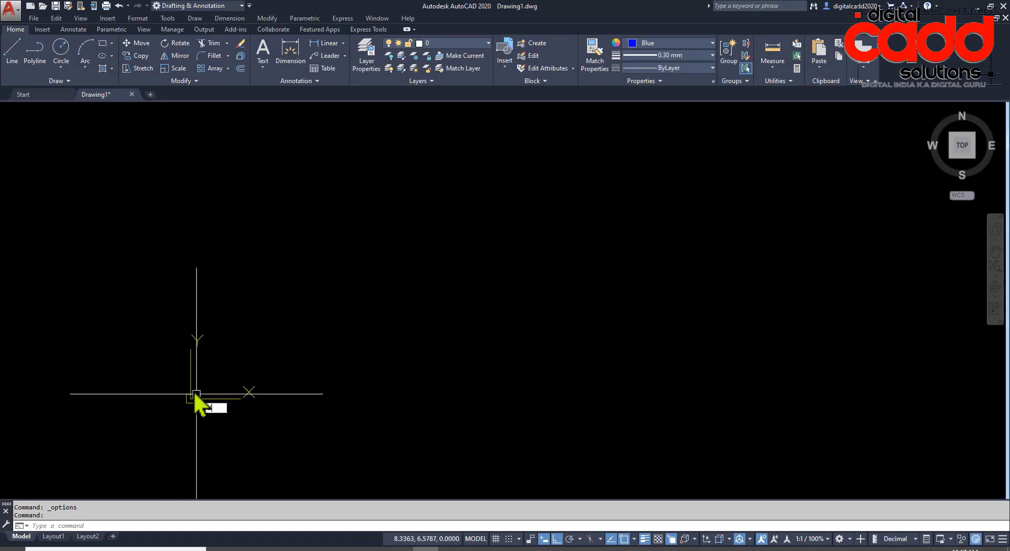
text(uvcsi)
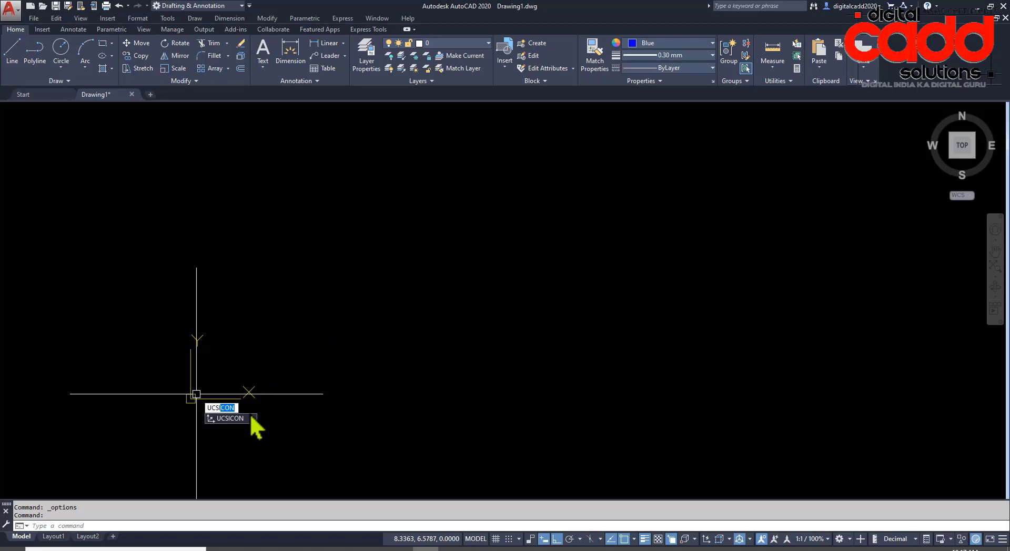
click(245, 419)
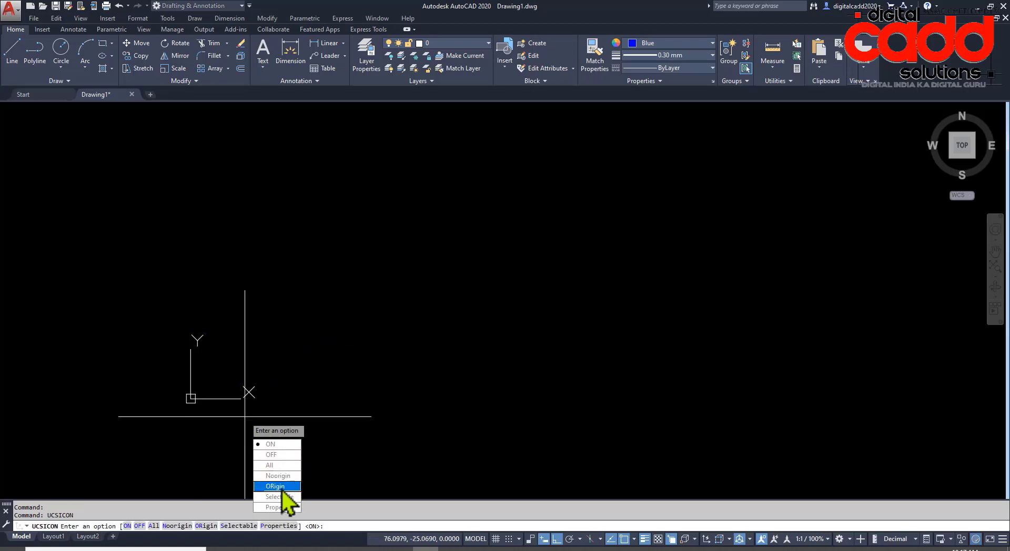
click(283, 488)
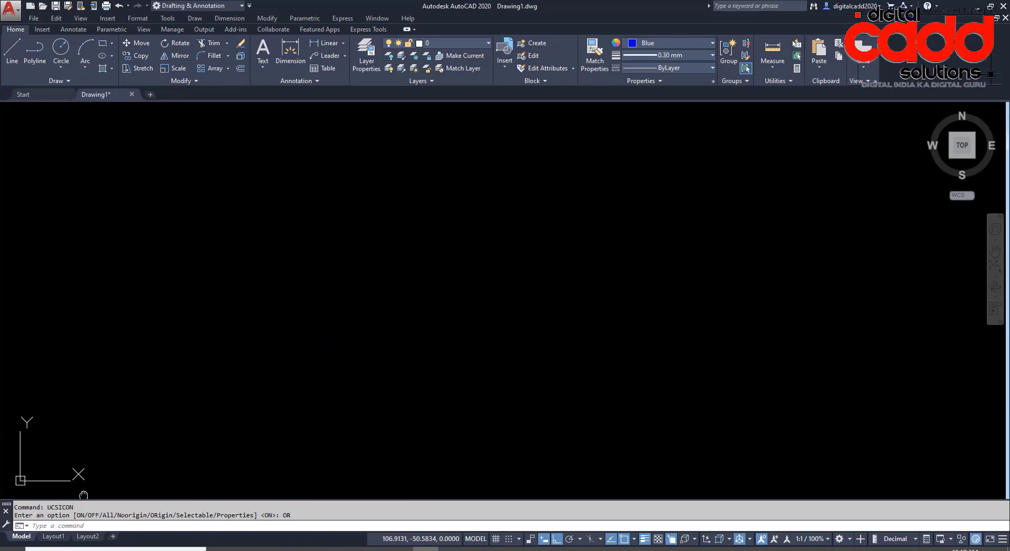
- Turn on the grid display and check where the UCS icon sits relative to the origin in different views
key(F7)
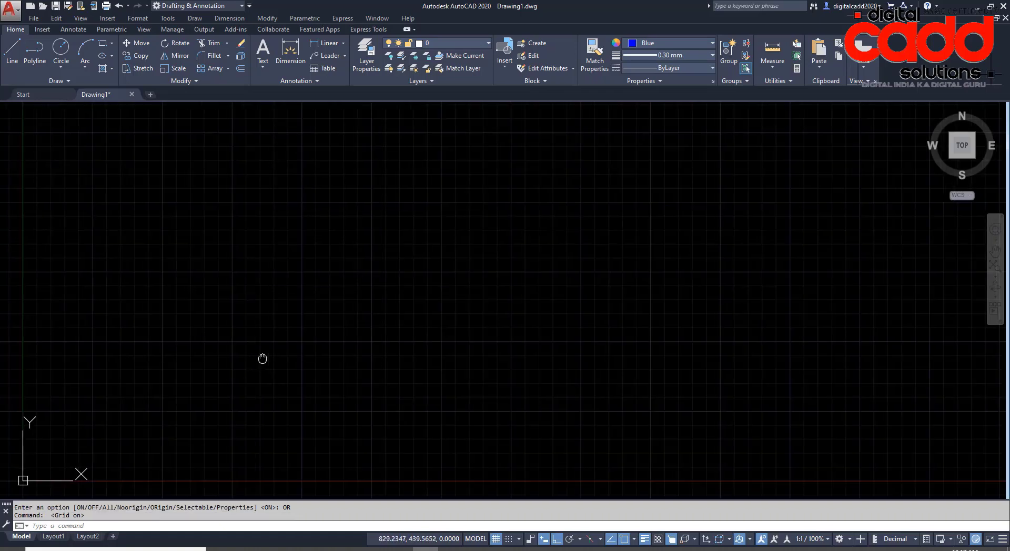
mouse_move(263, 359)
middle_down()
mouse_move(284, 400)
mouse_move(277, 439)
mouse_move(230, 459)
middle_up()
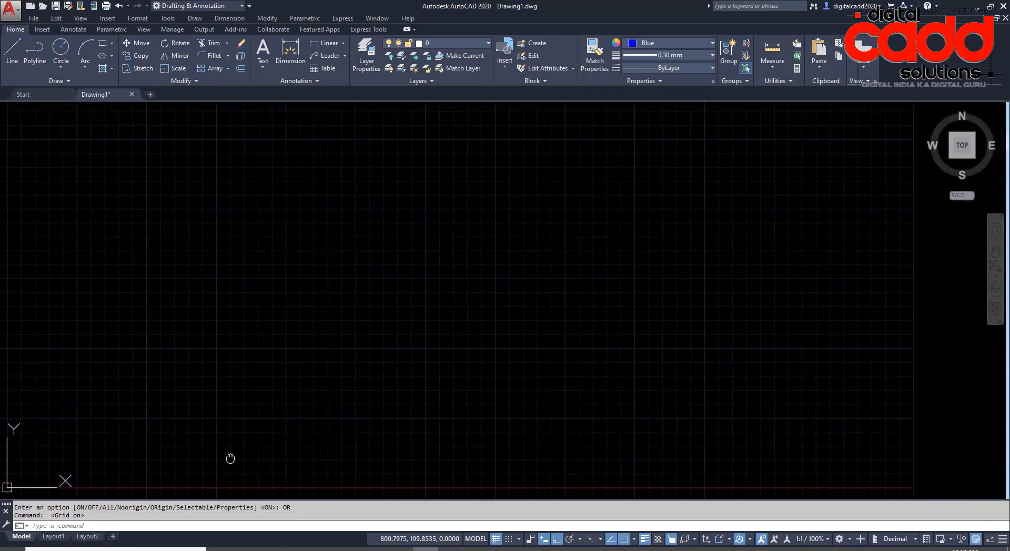
scroll(320, 365, down, 3)
scroll(317, 369, up, 4)
scroll(308, 374, down, 3)
scroll(299, 384, up, 3)
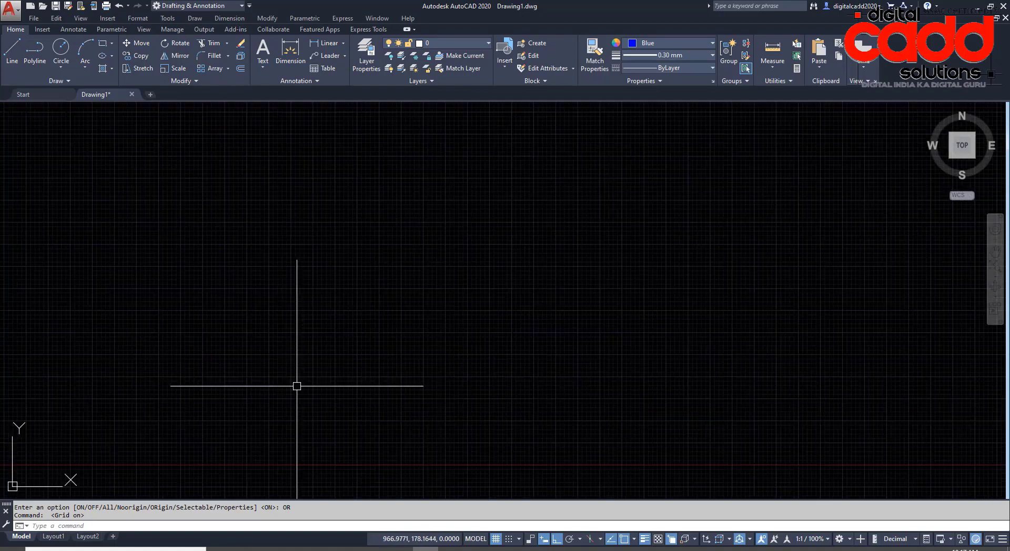
scroll(297, 386, down, 5)
- Turn off the option that shows the UCS icon at the origin
right_click(227, 401)
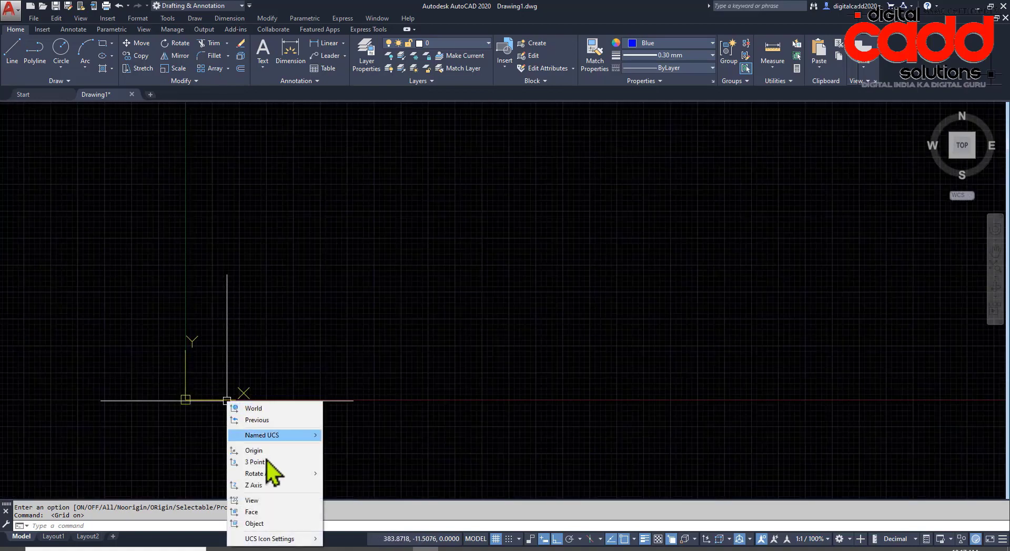
mouse_move(286, 541)
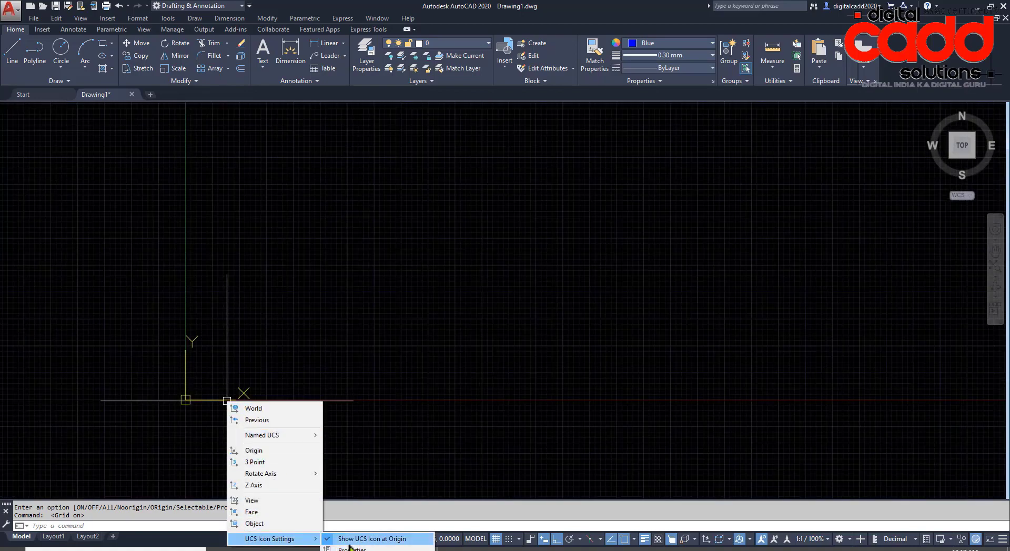
click(349, 540)
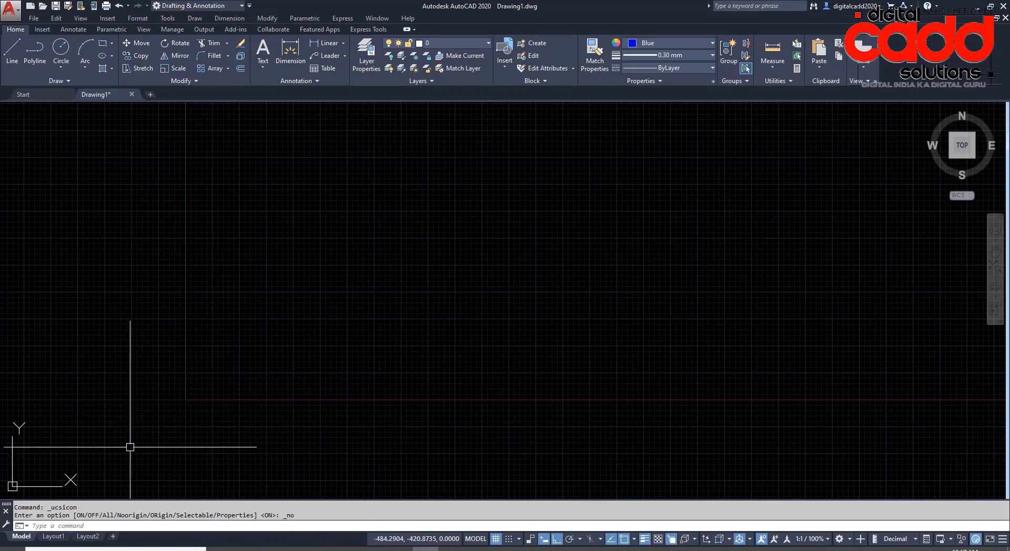
- Show the UCS icon at the origin and check how it behaves as the origin moves in and out of view
right_click(74, 478)
mouse_move(113, 472)
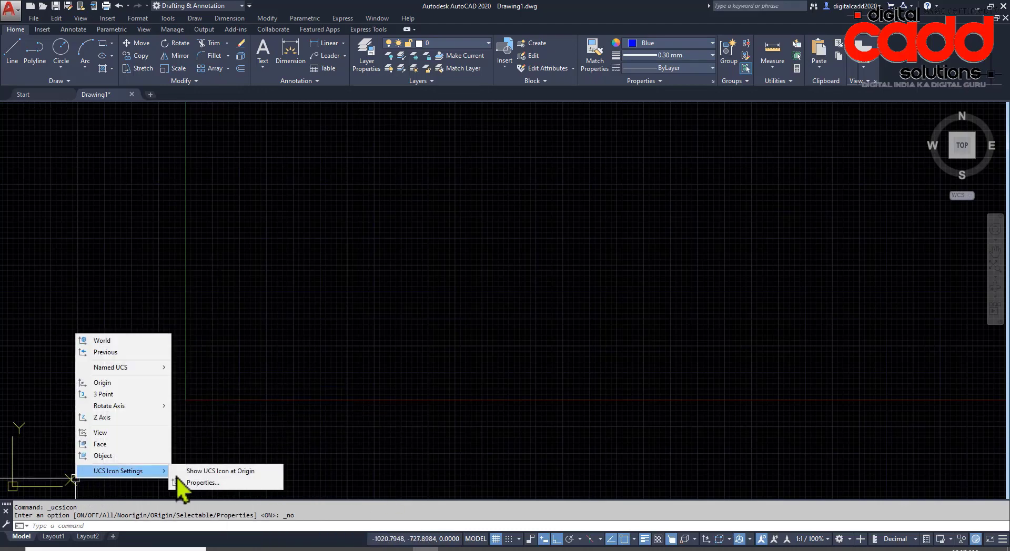
click(202, 472)
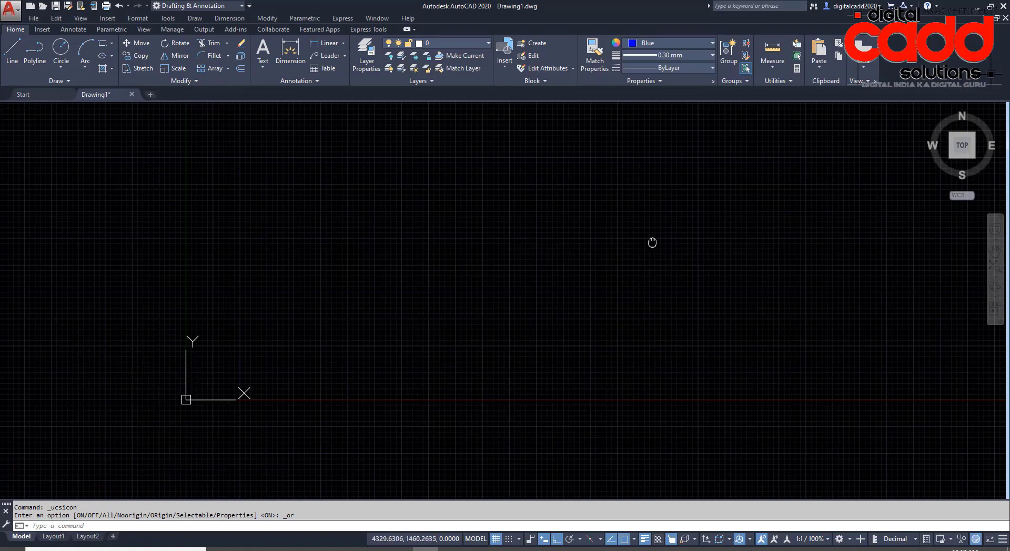
mouse_move(651, 241)
middle_down()
mouse_move(561, 276)
mouse_move(474, 339)
middle_up()
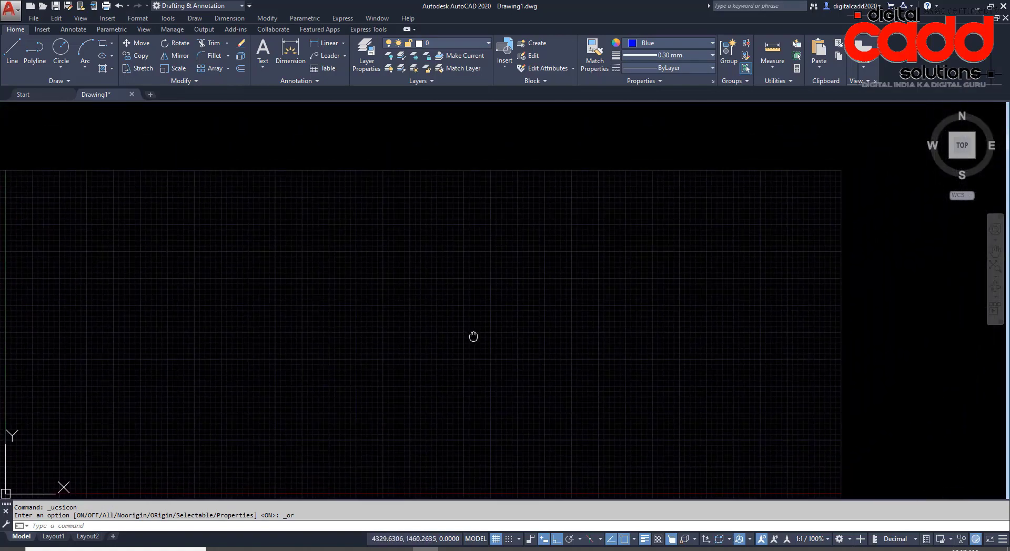
middle_drag(343, 221, 334, 225)
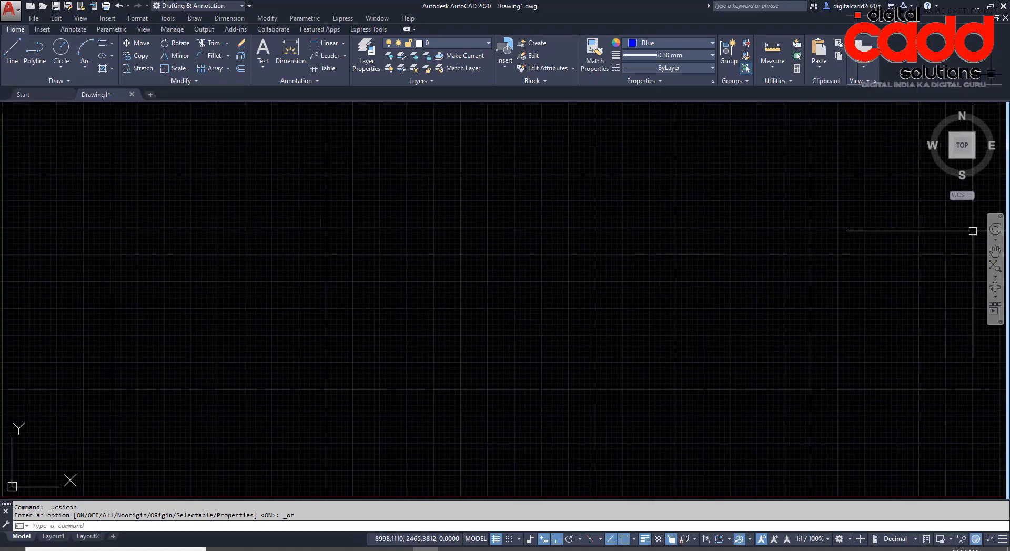
mouse_move(455, 358)
middle_down()
mouse_move(496, 321)
mouse_move(422, 381)
middle_up()
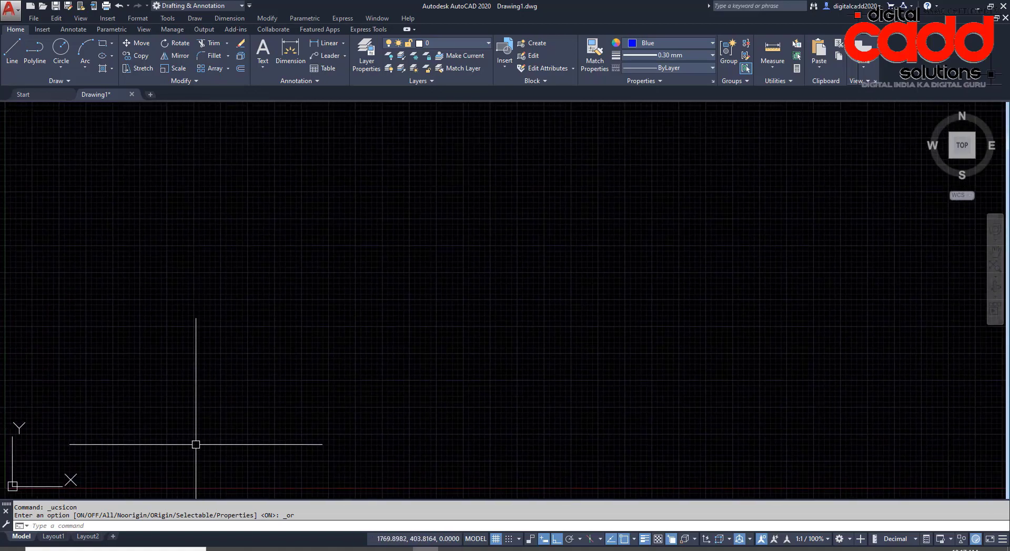
middle_drag(354, 427, 466, 398)
middle_drag(430, 354, 341, 392)
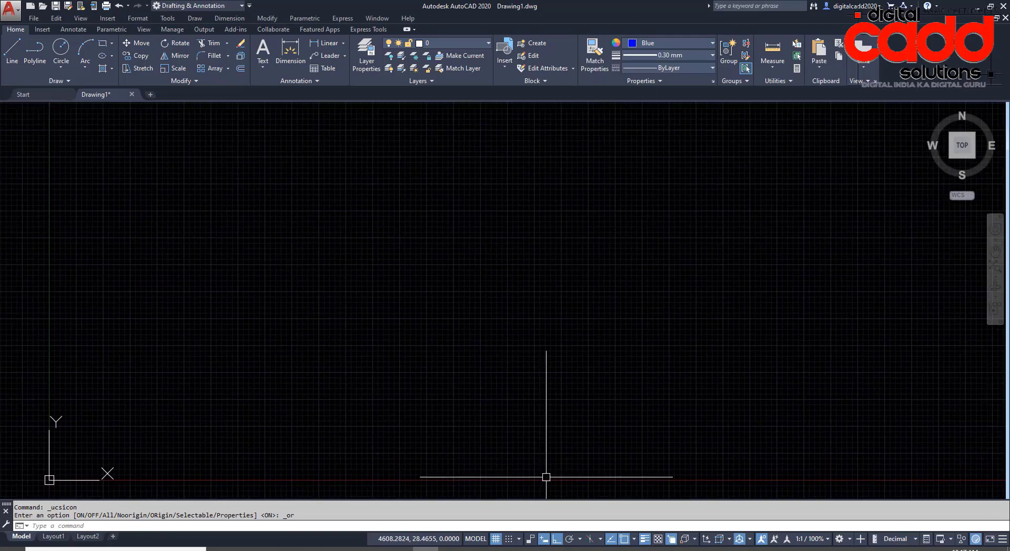
- Turn off the grid display and look over the parametric constraint tools
click(496, 538)
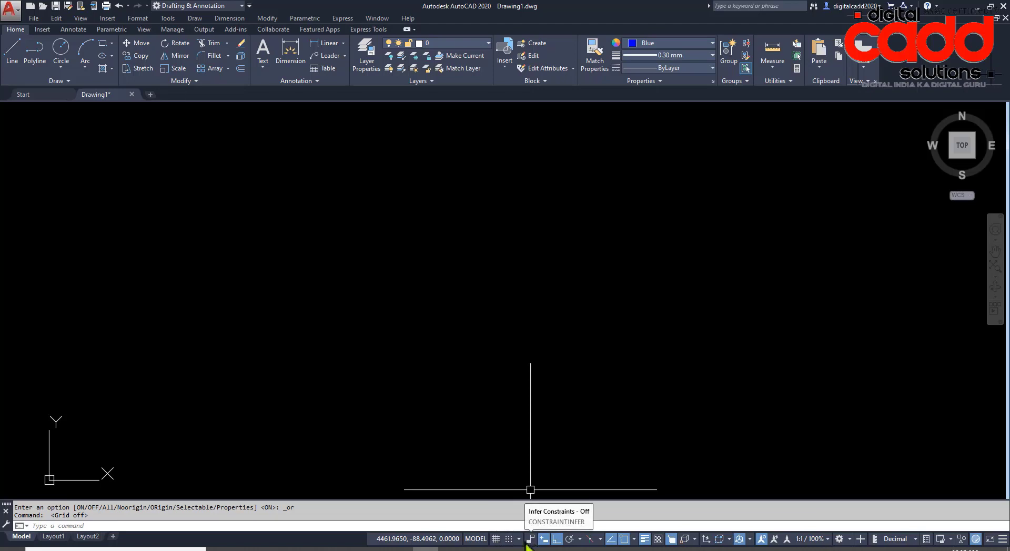
click(111, 30)
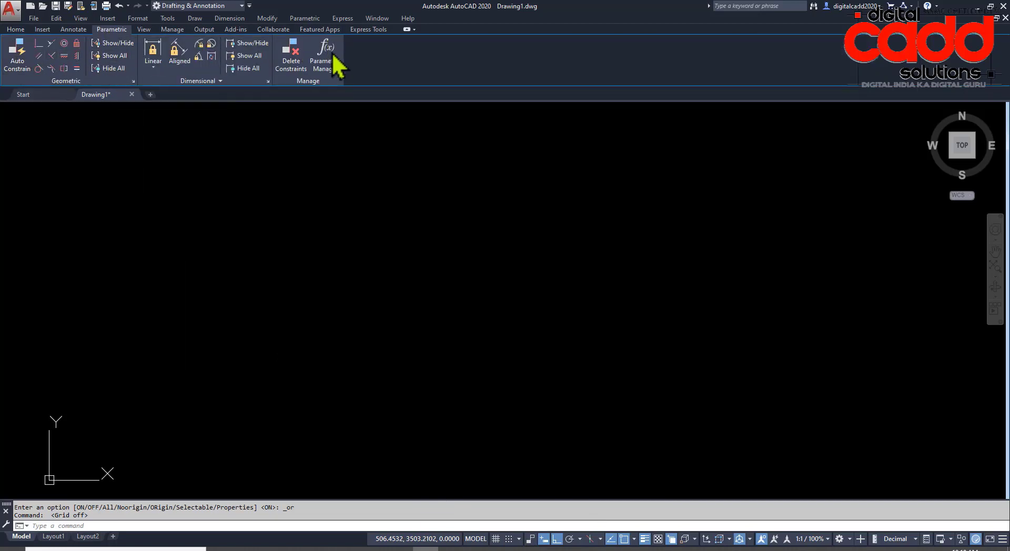
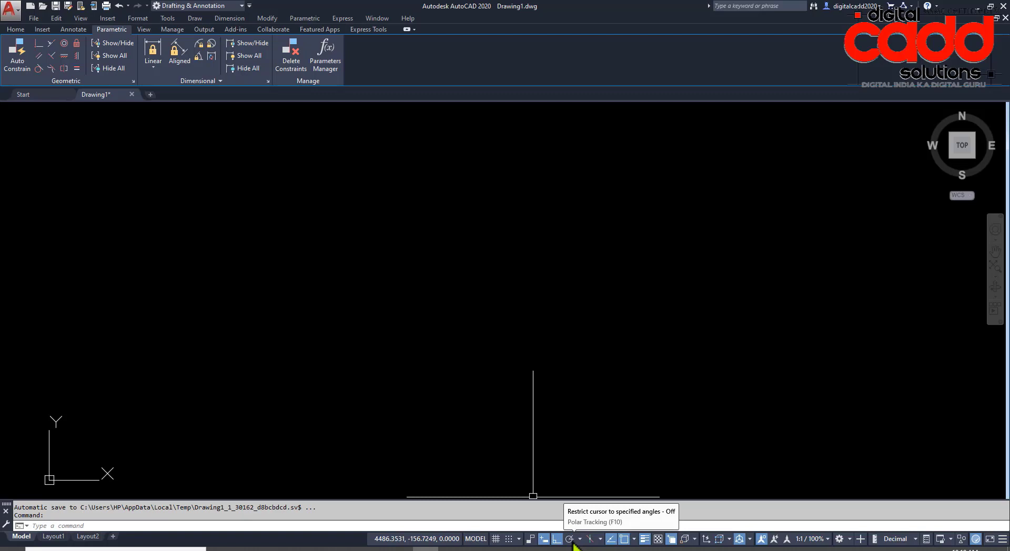
middle_drag(406, 350, 372, 351)
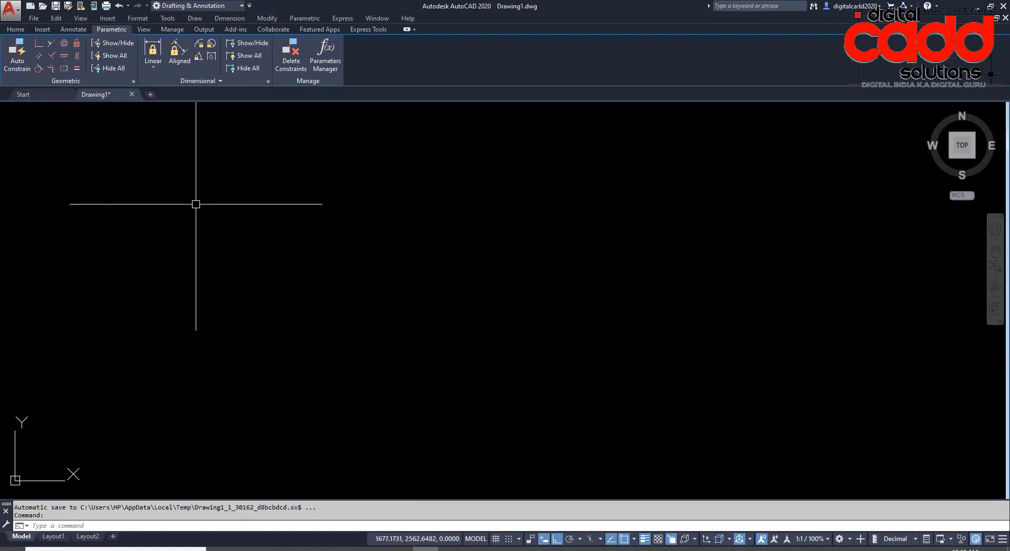
- Set the current object colour to yellow
click(15, 29)
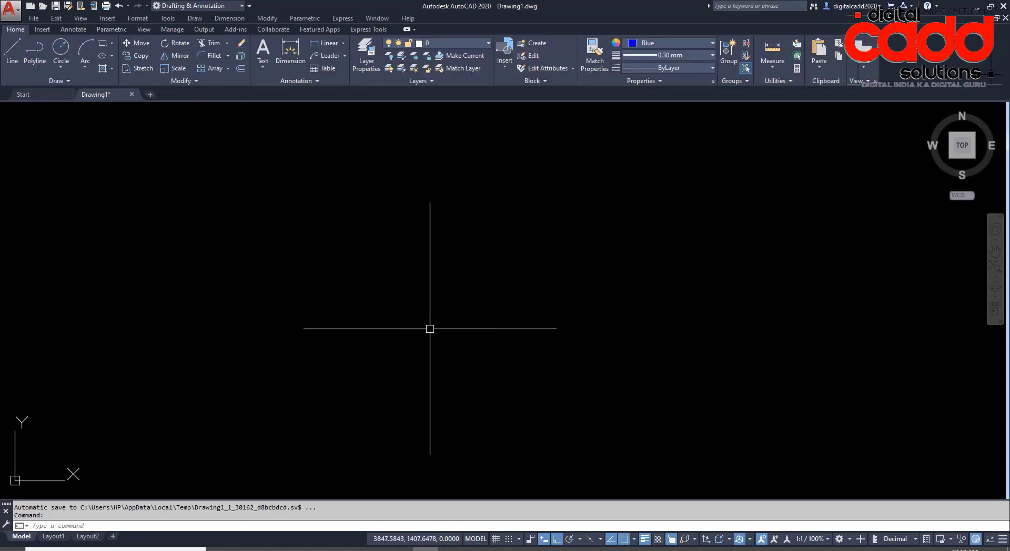
click(668, 43)
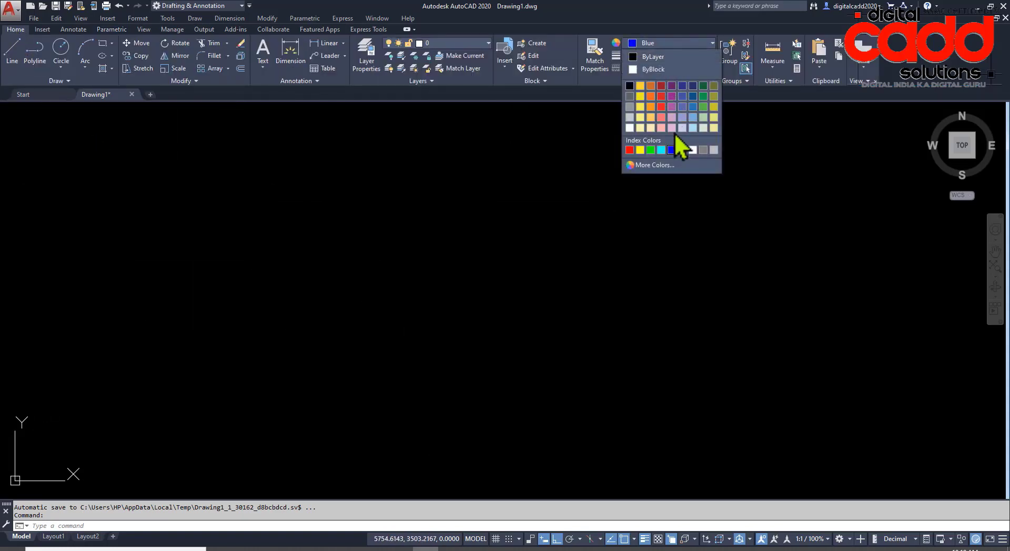
click(640, 150)
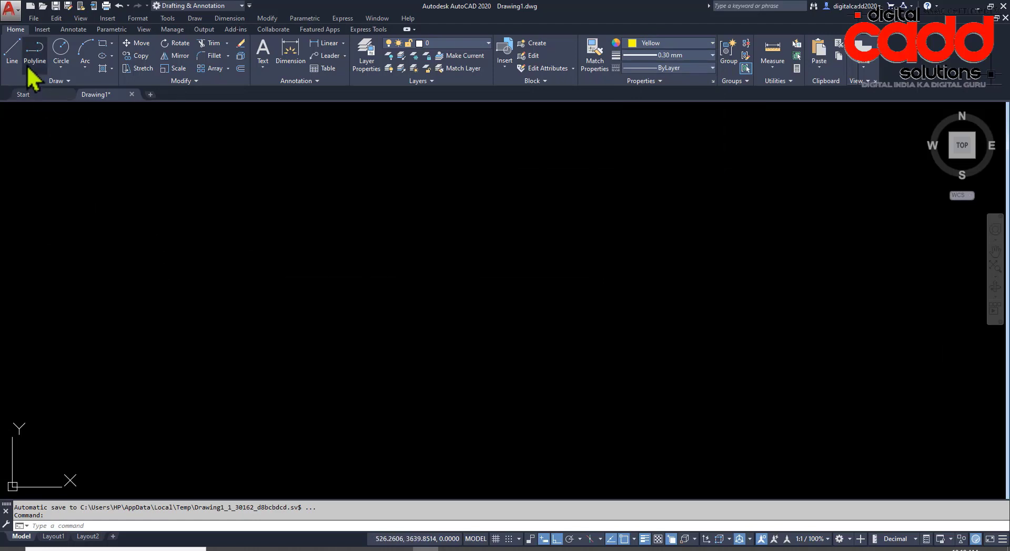
- Start a line in the drawing and switch Ortho mode off and back on to compare how the segment follows the cursor
click(15, 59)
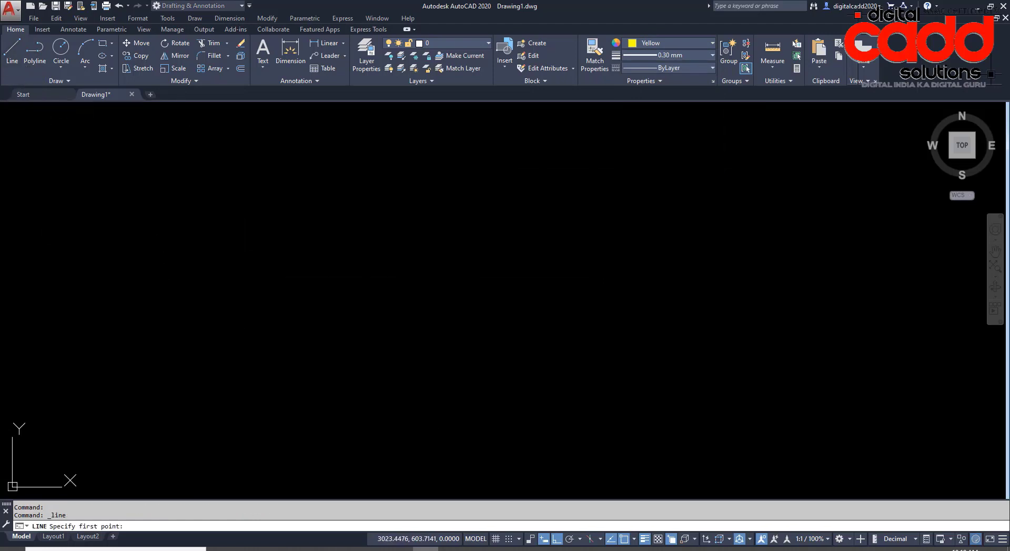
click(312, 431)
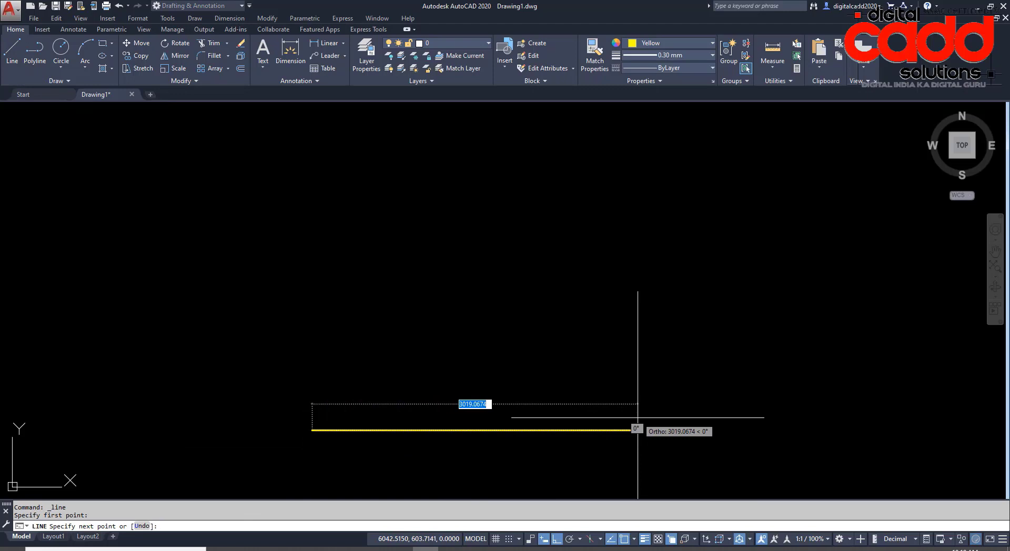
scroll(273, 368, up, 10)
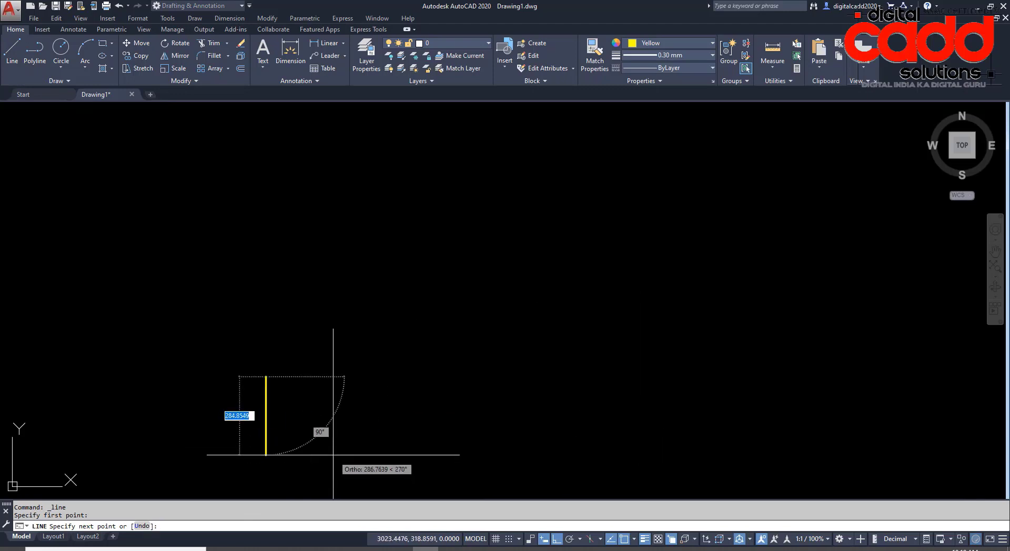
scroll(267, 358, up, 1)
middle_drag(449, 238, 446, 395)
scroll(451, 413, up, 1)
middle_drag(539, 429, 494, 399)
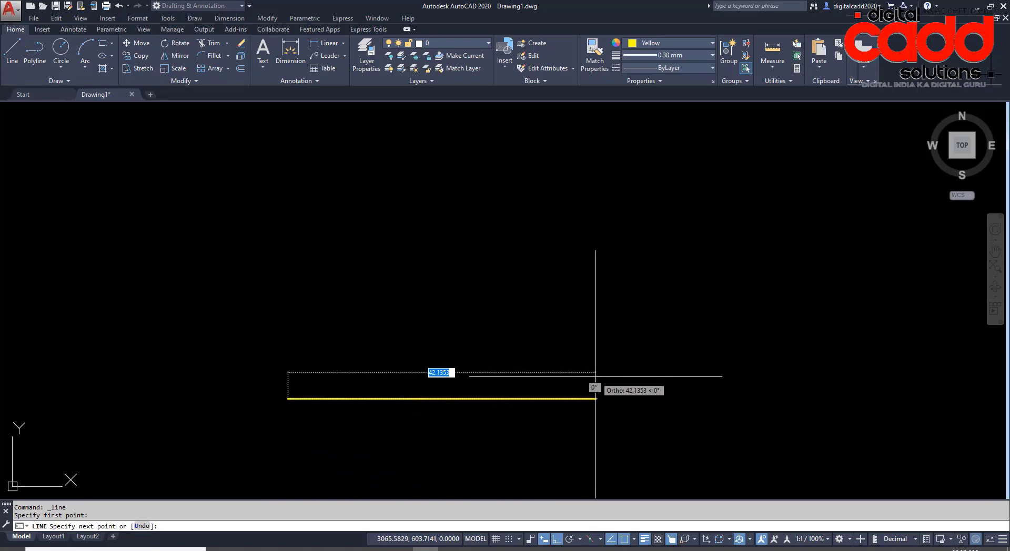
key(F8)
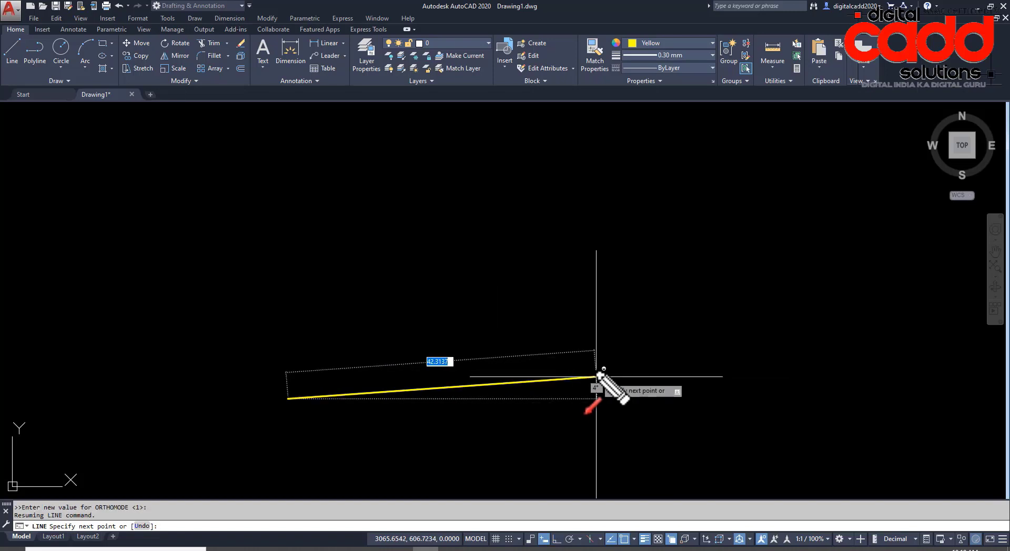
key(F8)
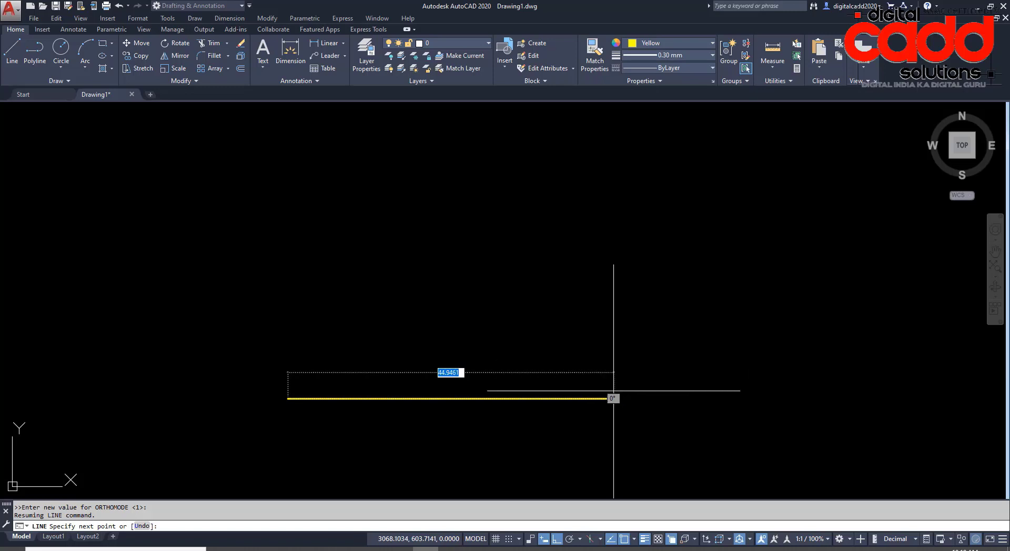
- Turn on polar tracking, view its angle presets, and try it on a new line that is cancelled after its first point
click(571, 539)
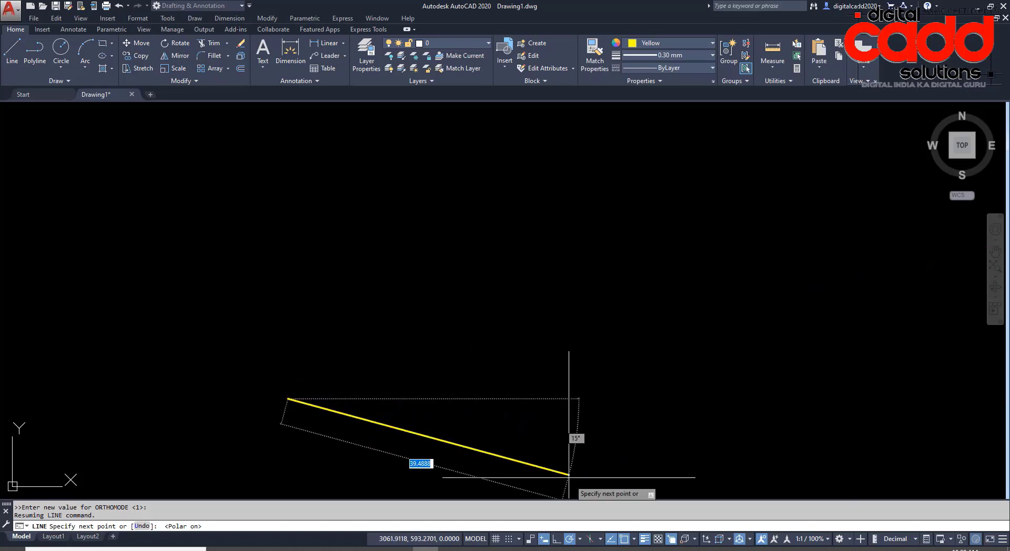
click(579, 539)
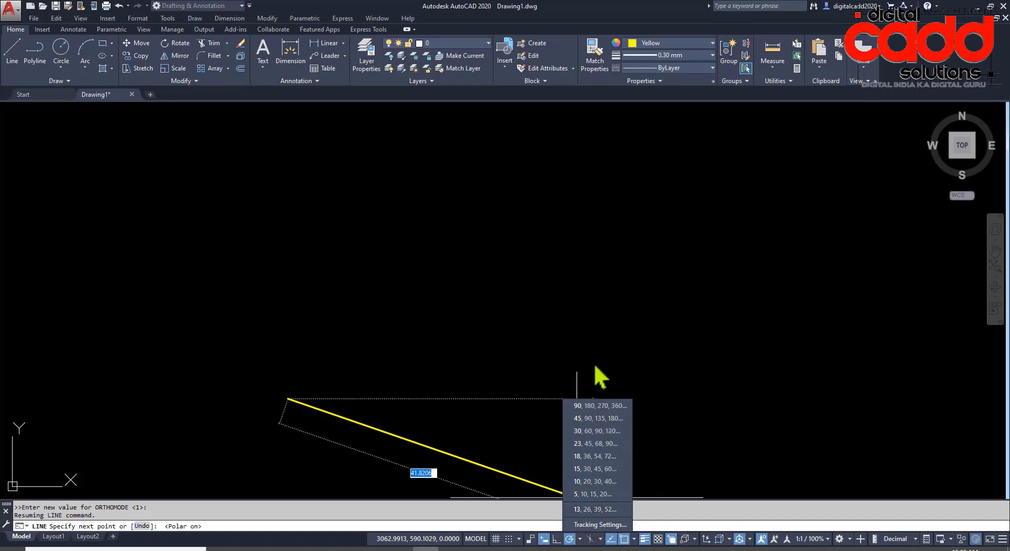
key(Escape)
key(Return)
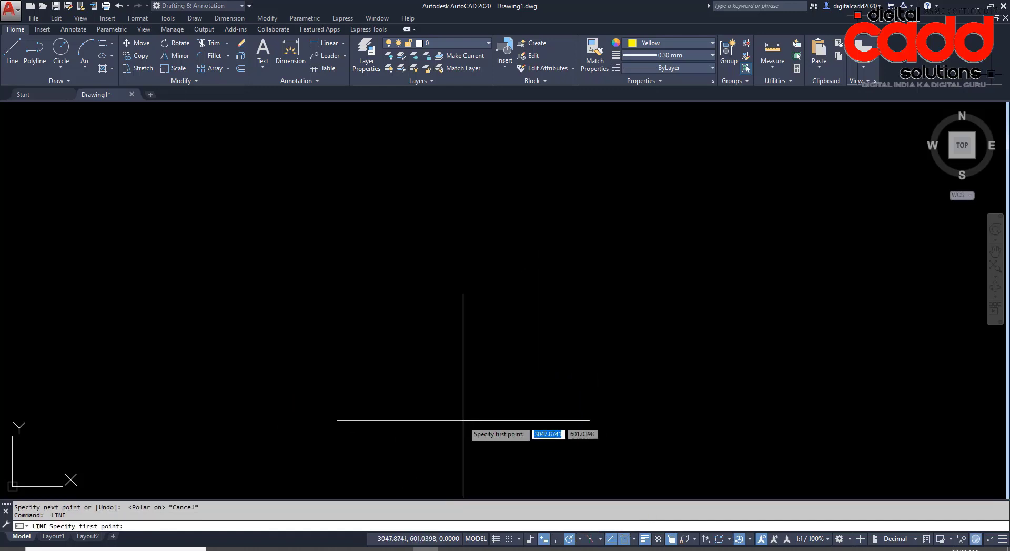
click(450, 426)
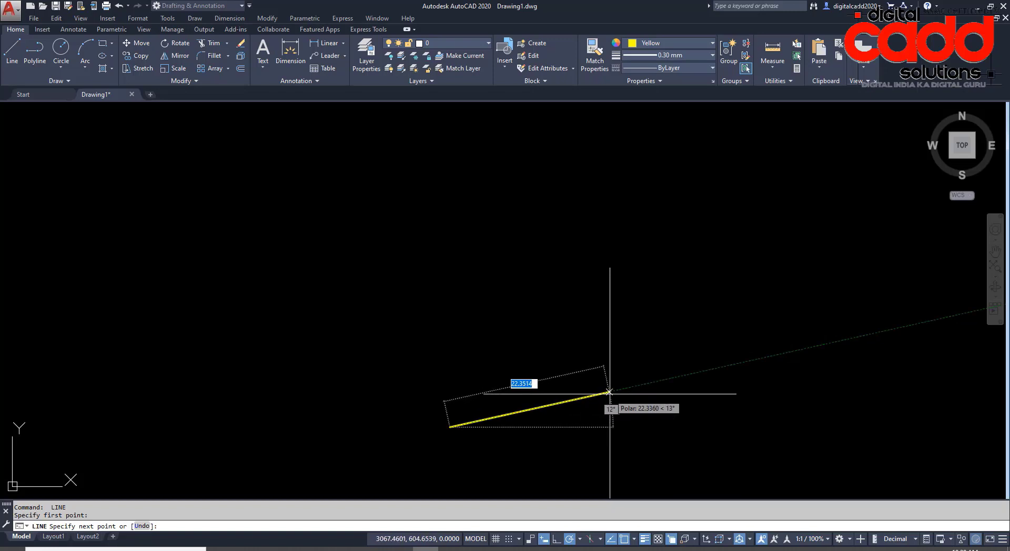
key(Escape)
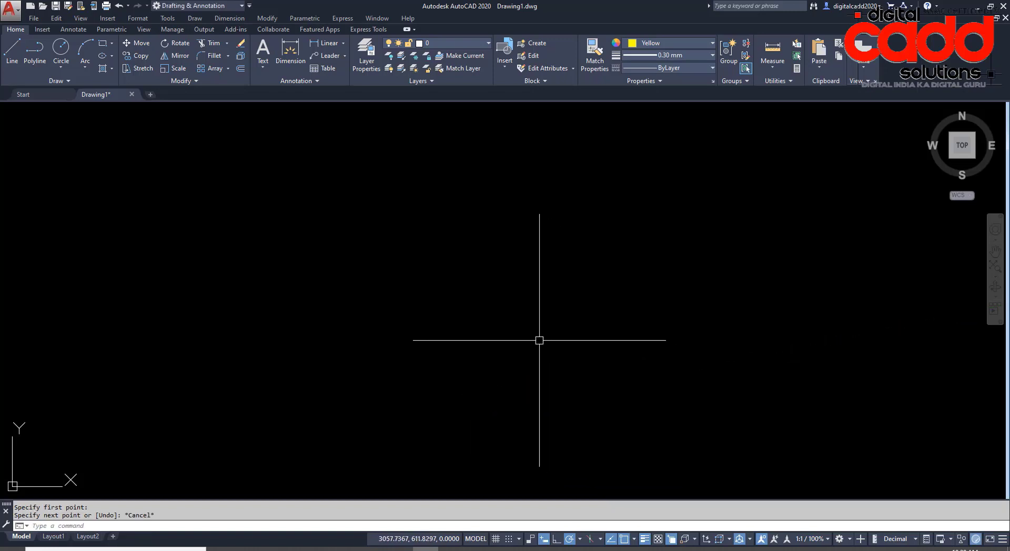
- Use the UNITS command to set the drawing's angle precision to 0.00
text(UN)
key(Return)
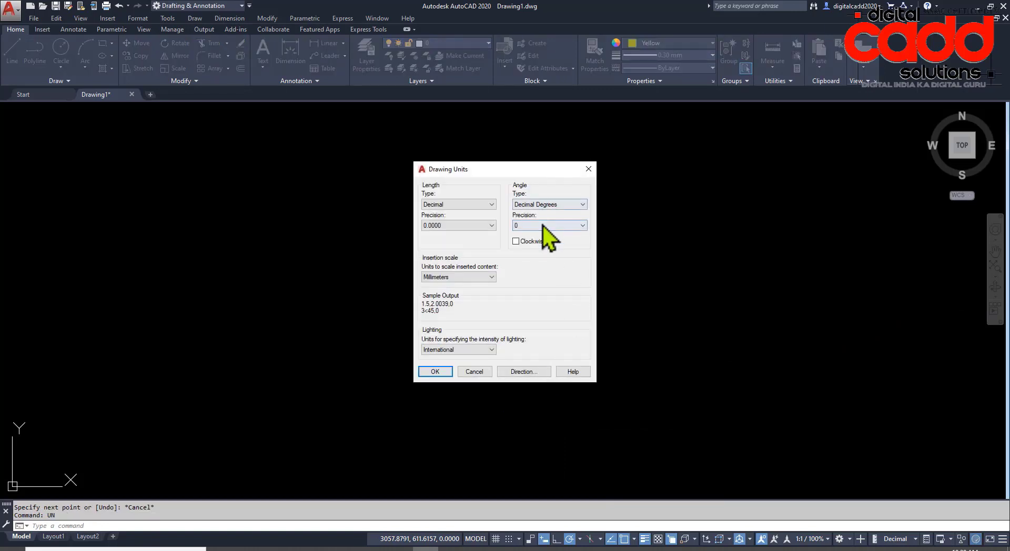
click(544, 226)
click(535, 249)
key(Return)
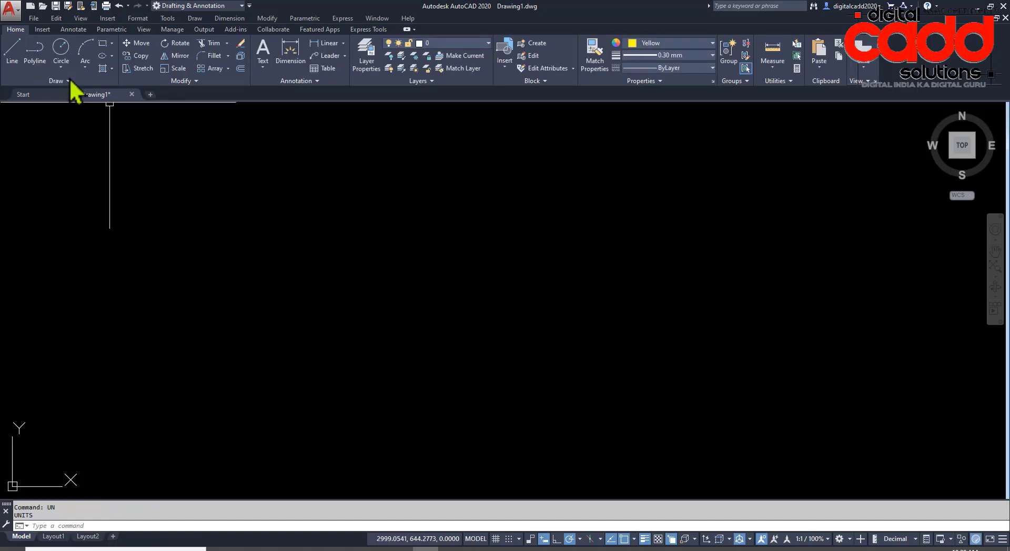
- Examine the polar tracking angle presets and preview a line to check angle snapping, without keeping the line
click(580, 540)
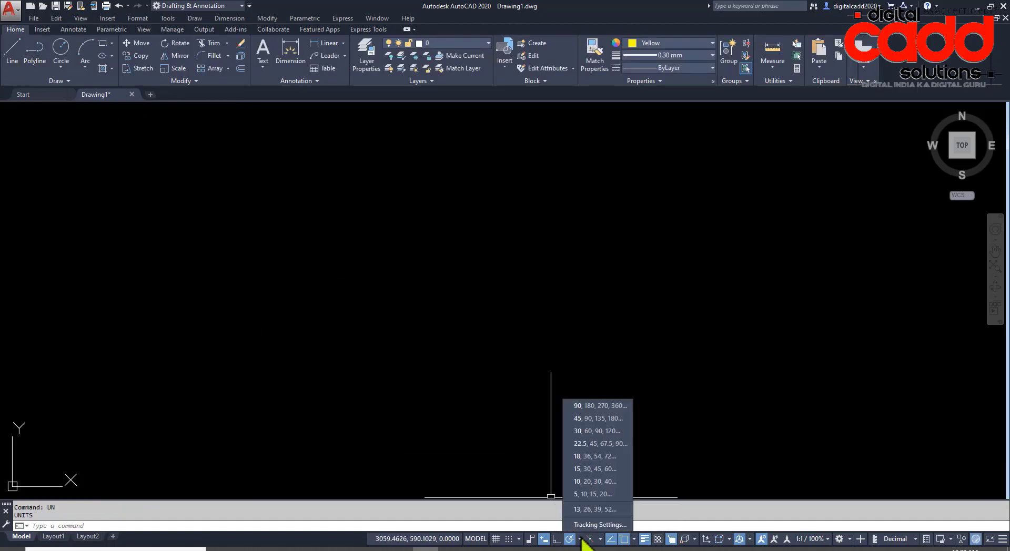
click(7, 59)
click(425, 416)
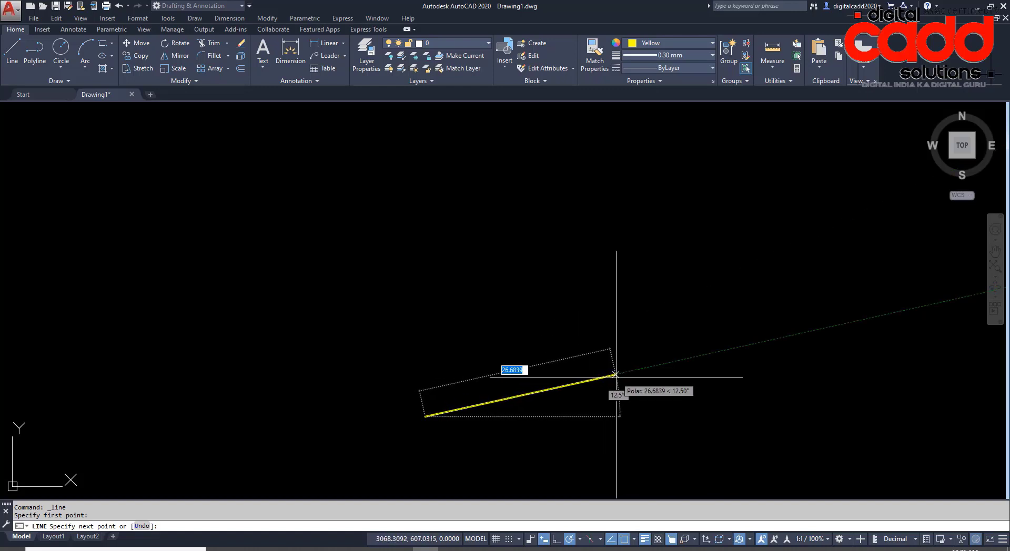
key(Escape)
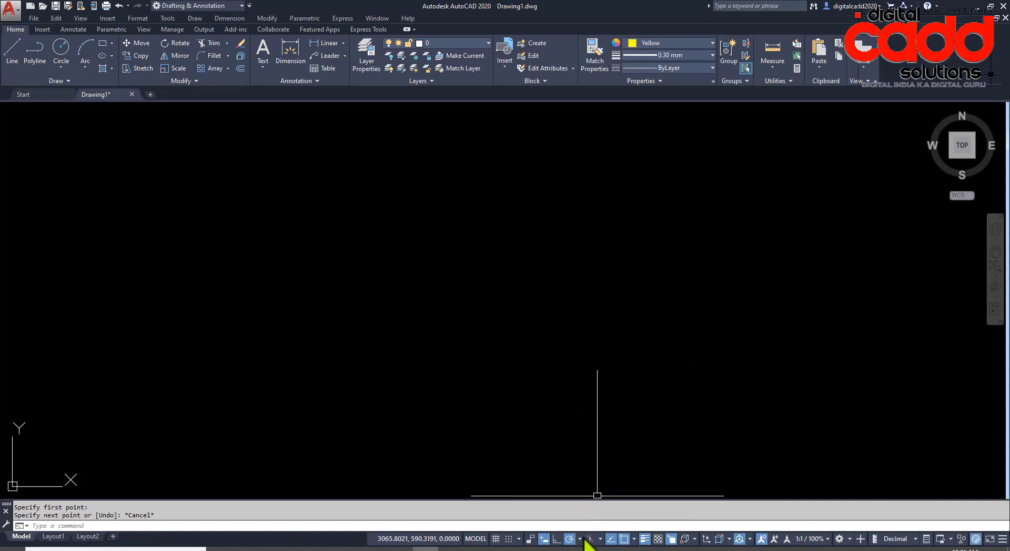
click(579, 539)
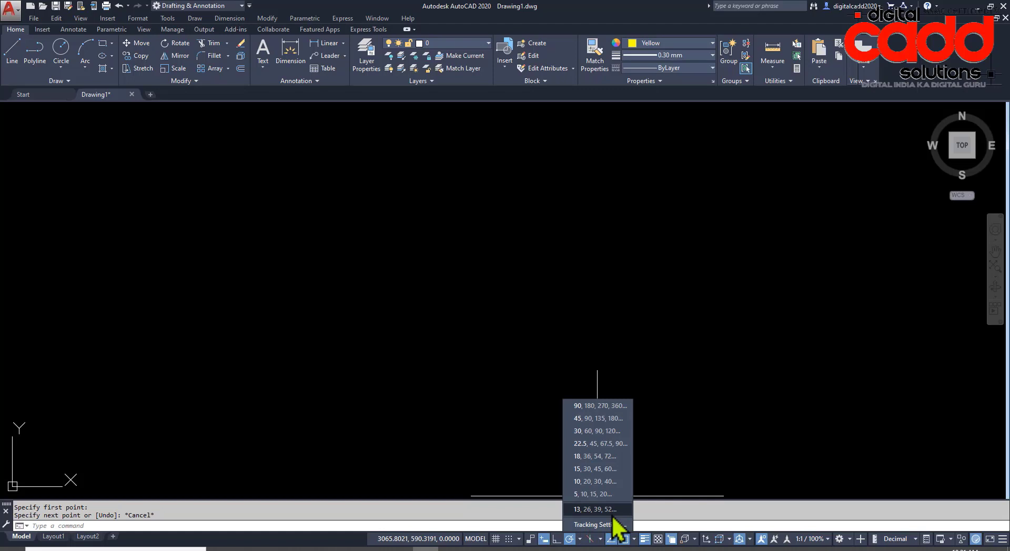
- Remove the additional polar angle 13, disable additional angles, and set the polar tracking increment angle to 15
click(583, 524)
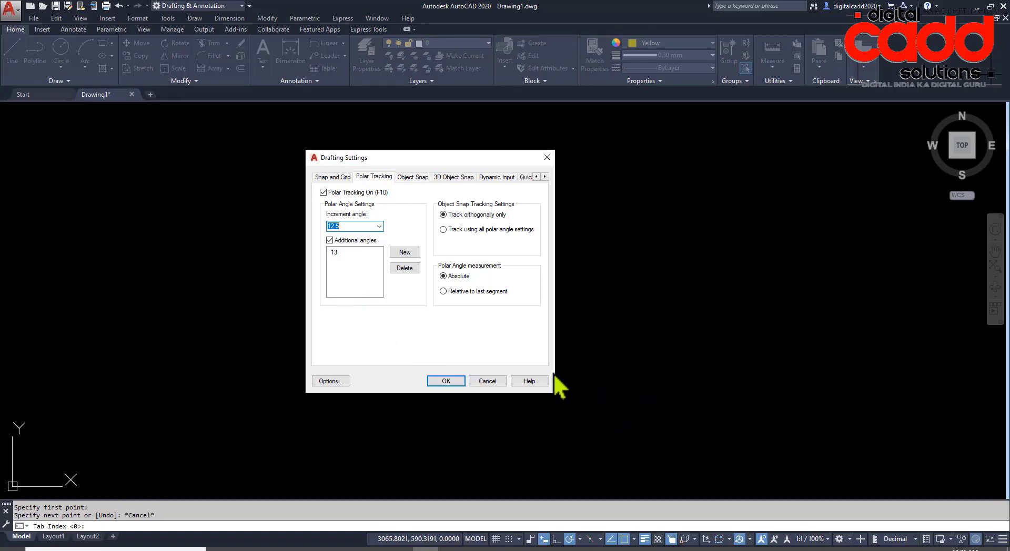
click(405, 268)
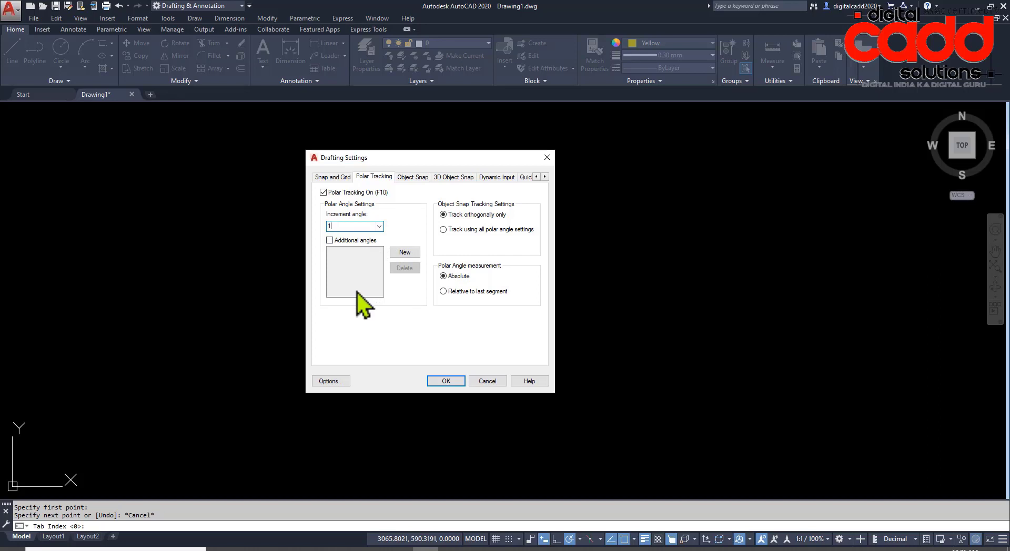
key(Return)
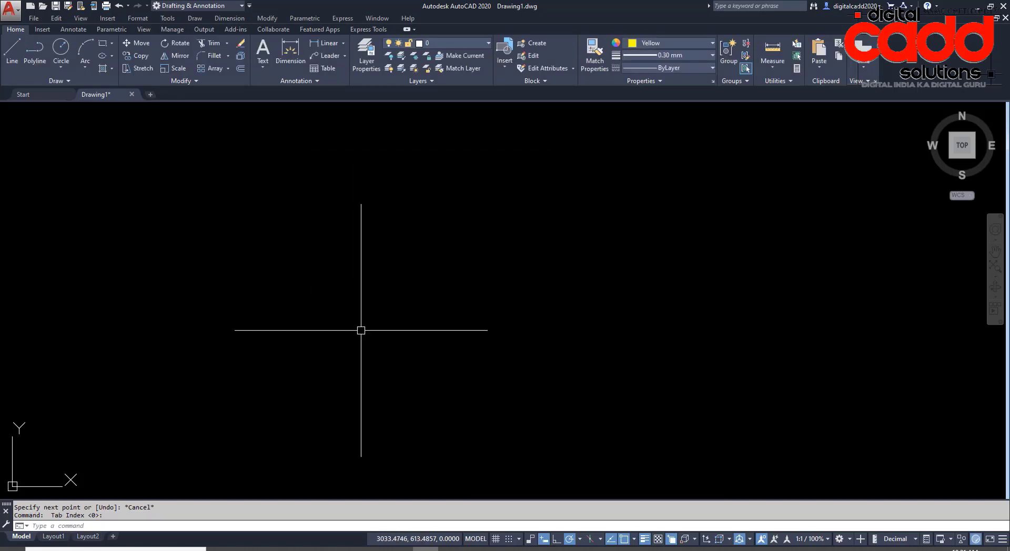
- Start a line in the empty lower part of the drawing and try its direction along the 15° tracking angle
click(11, 63)
click(475, 445)
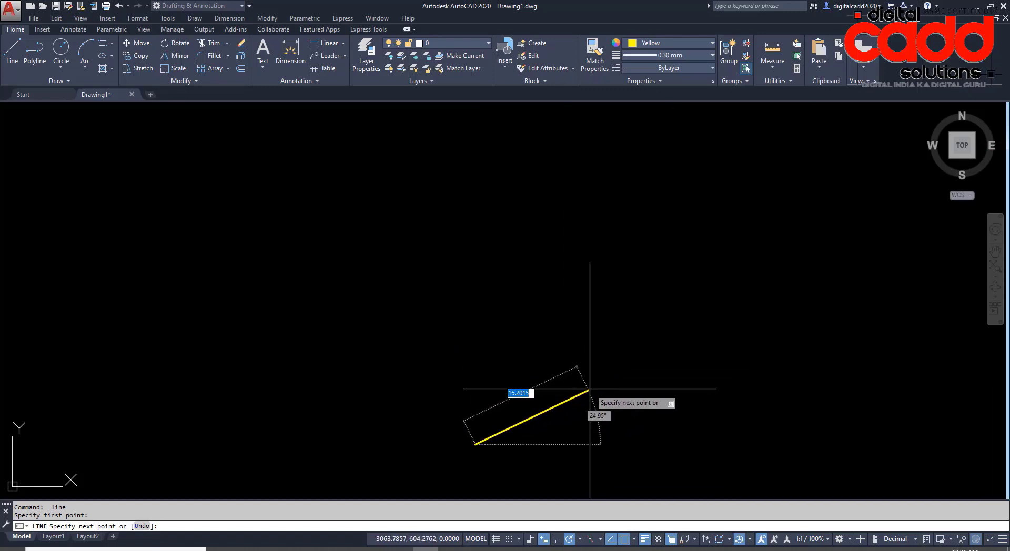
scroll(602, 397, up, 3)
scroll(547, 401, down, 3)
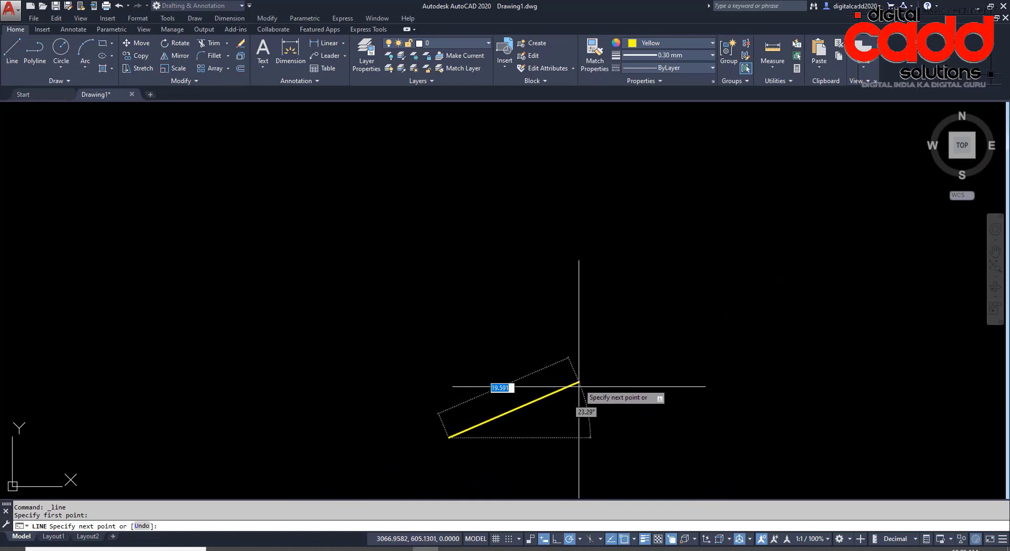
scroll(523, 444, up, 4)
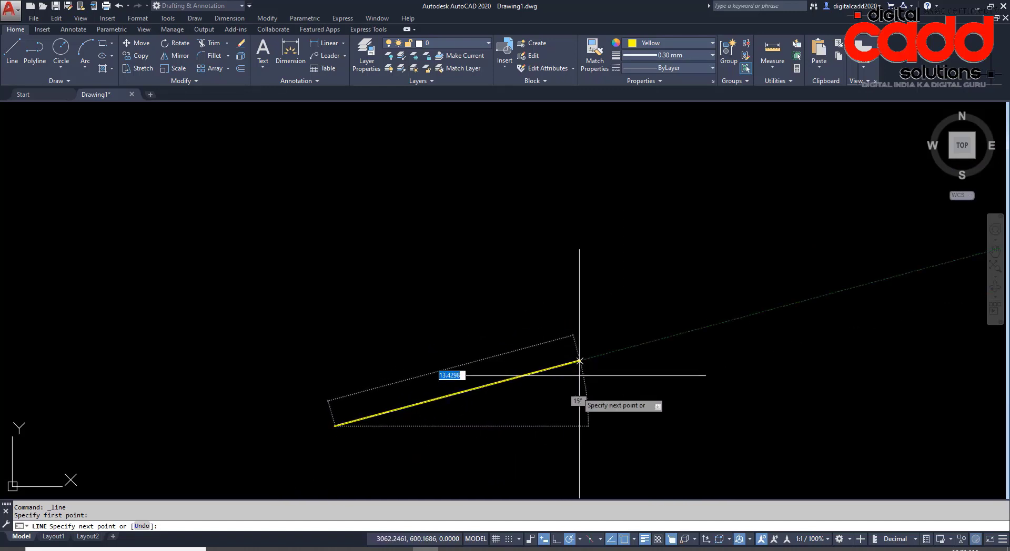
- Try snap mode on and off, and review the Snap and Grid drafting settings
click(509, 541)
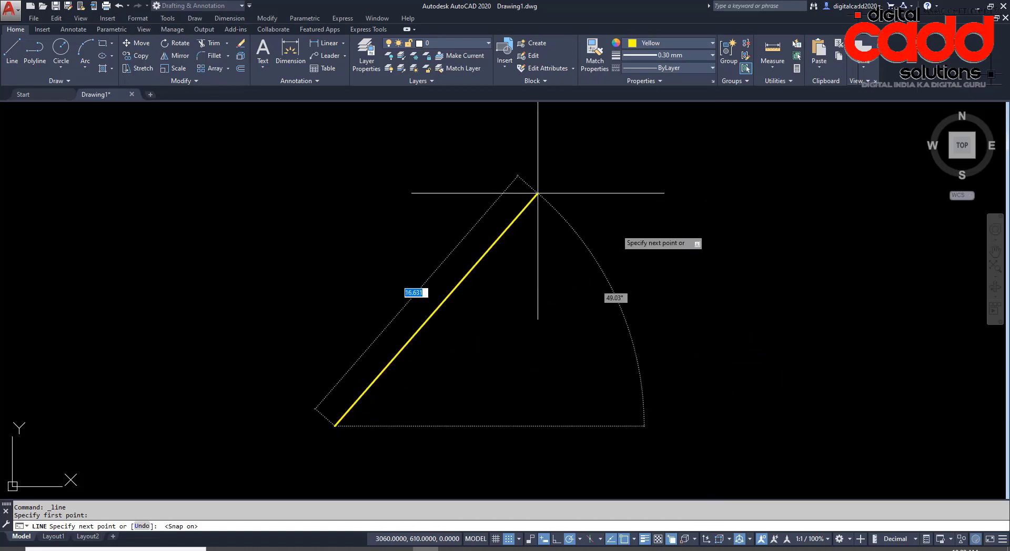
click(513, 542)
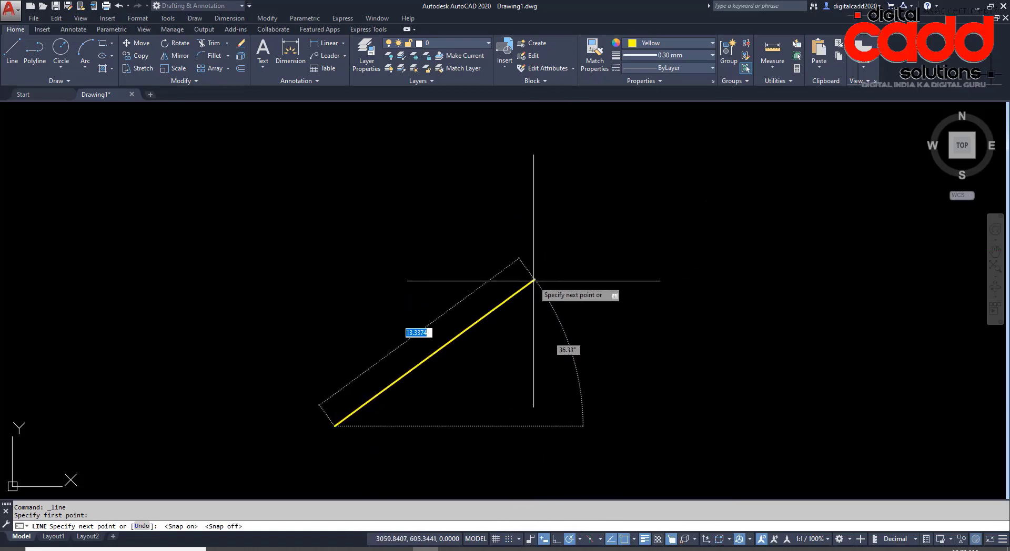
click(518, 539)
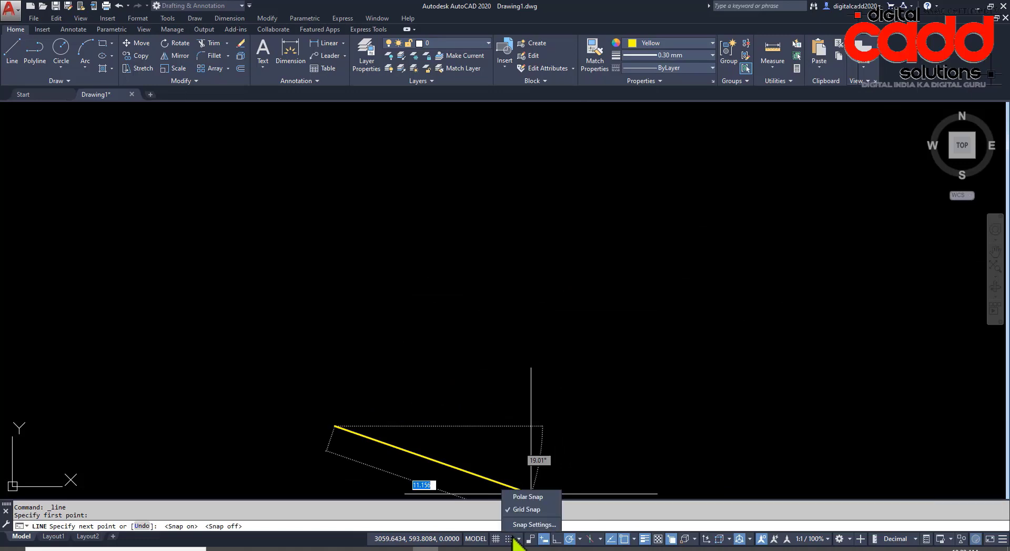
click(521, 529)
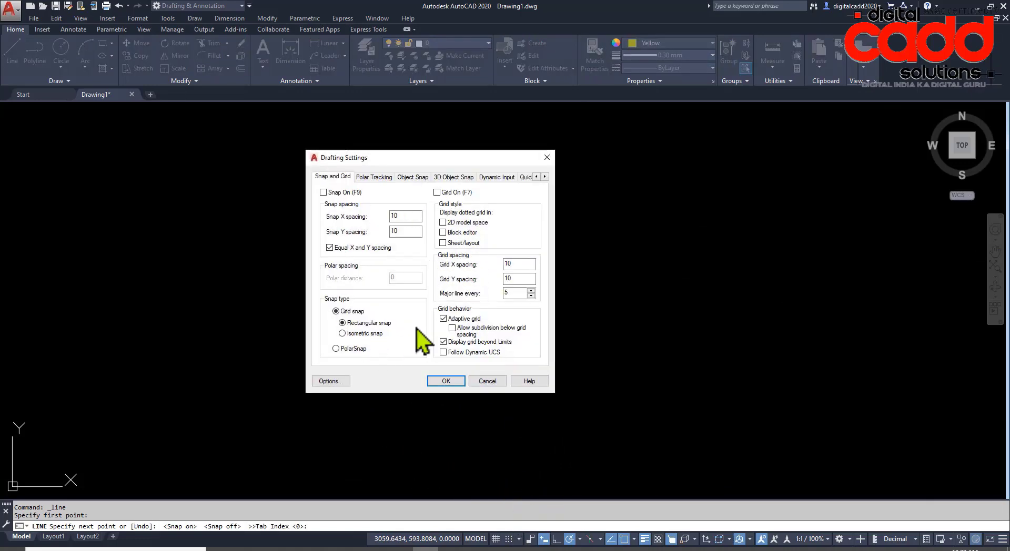
click(462, 380)
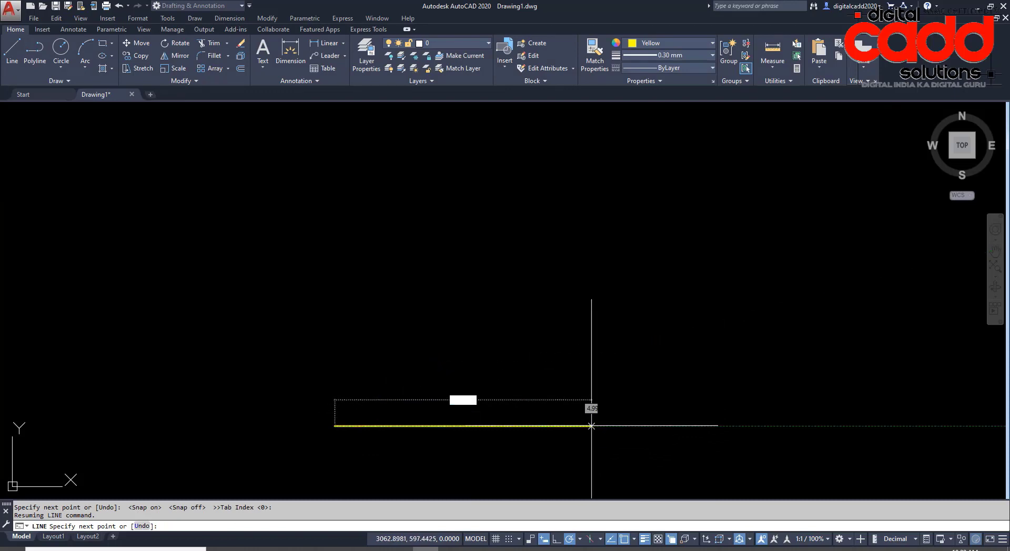
- Change the polar tracking increment to 30° and finish the line at 30°, about 14.23 units long
click(580, 539)
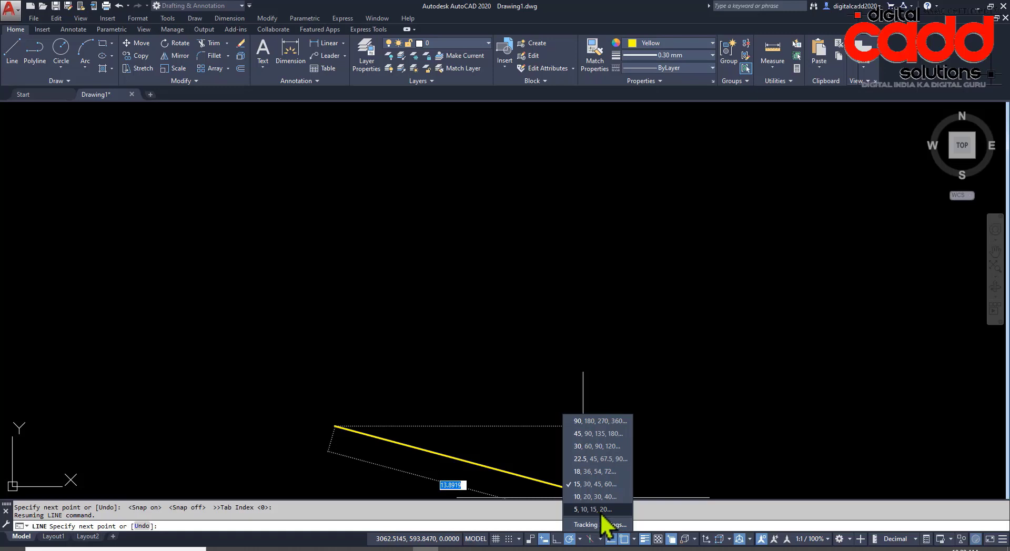
click(590, 446)
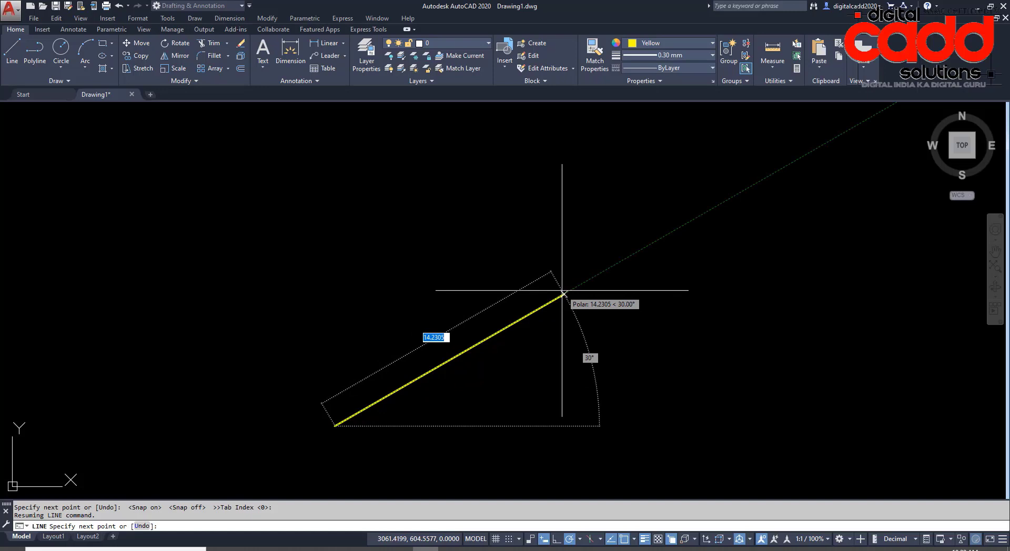
click(562, 292)
key(Return)
- Draw two separate lines from the first line's start point, one at 60° and one at 330°
key(Return)
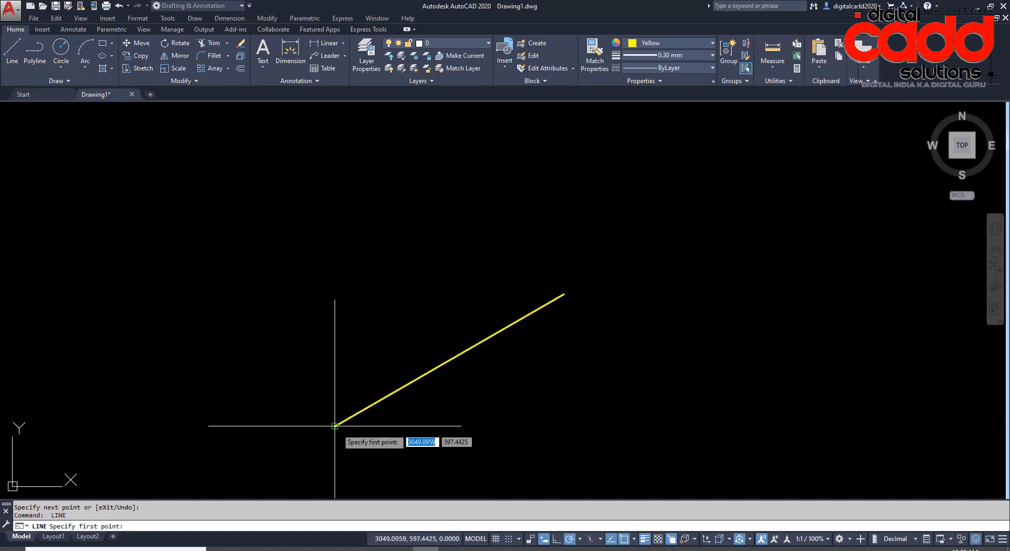
click(334, 425)
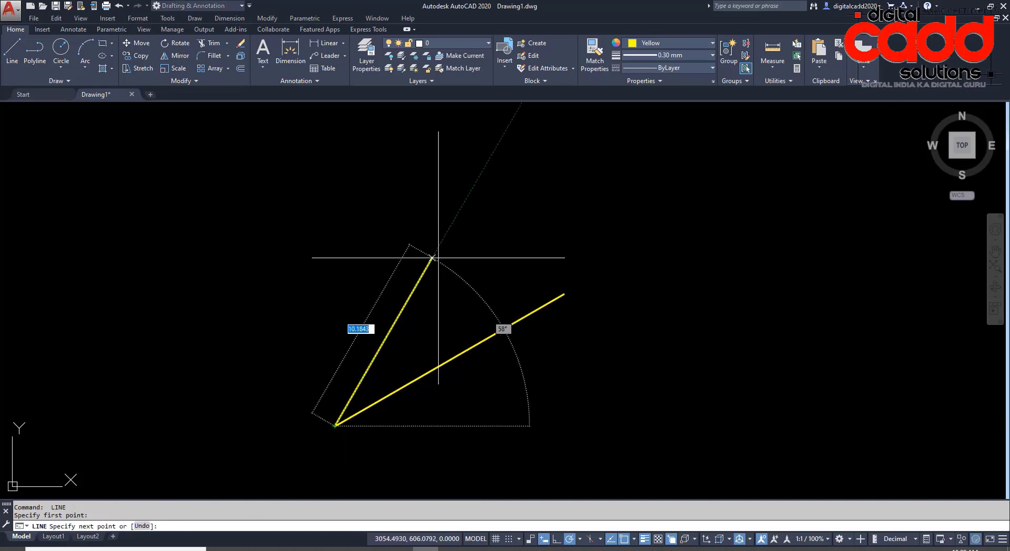
click(465, 202)
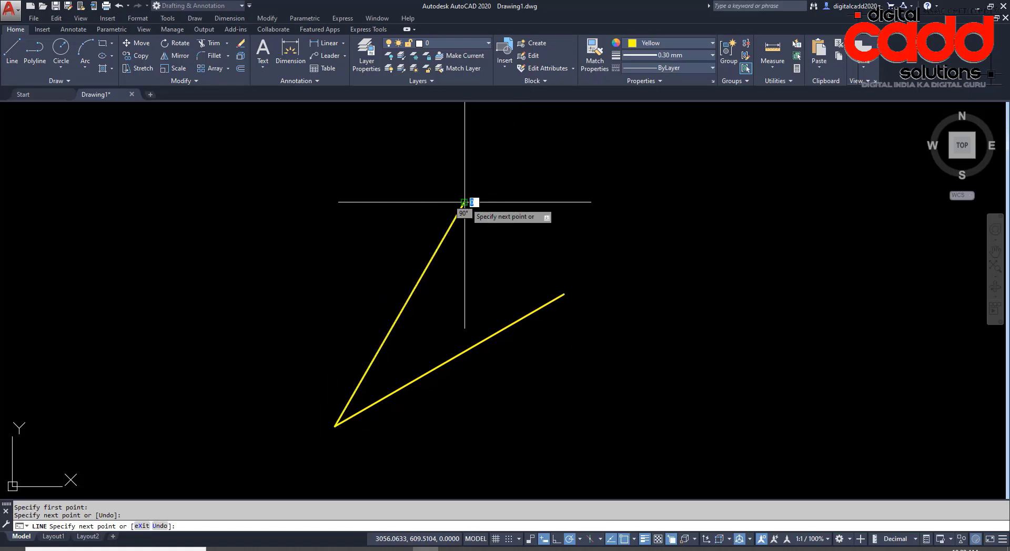
key(Return)
key(Return)
click(335, 426)
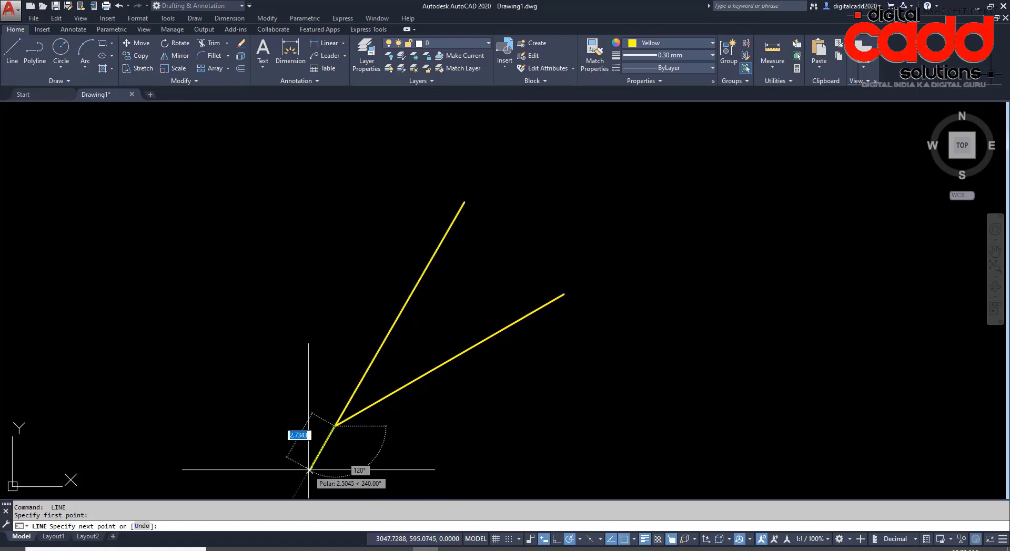
middle_drag(311, 468, 381, 262)
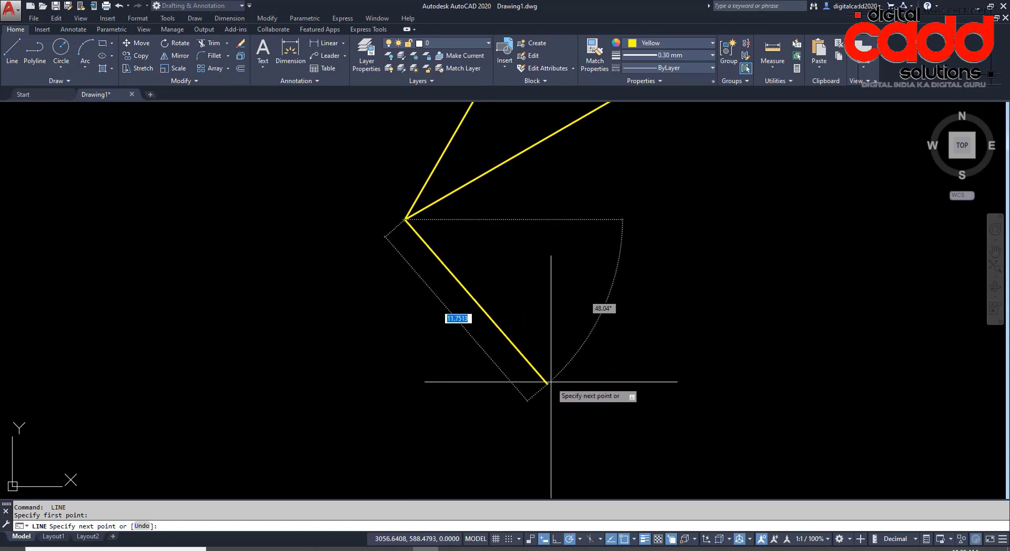
click(614, 339)
key(Return)
- Draw two more lines from the shared start point, one at 300° and one straight down at 270°
key(Return)
click(405, 219)
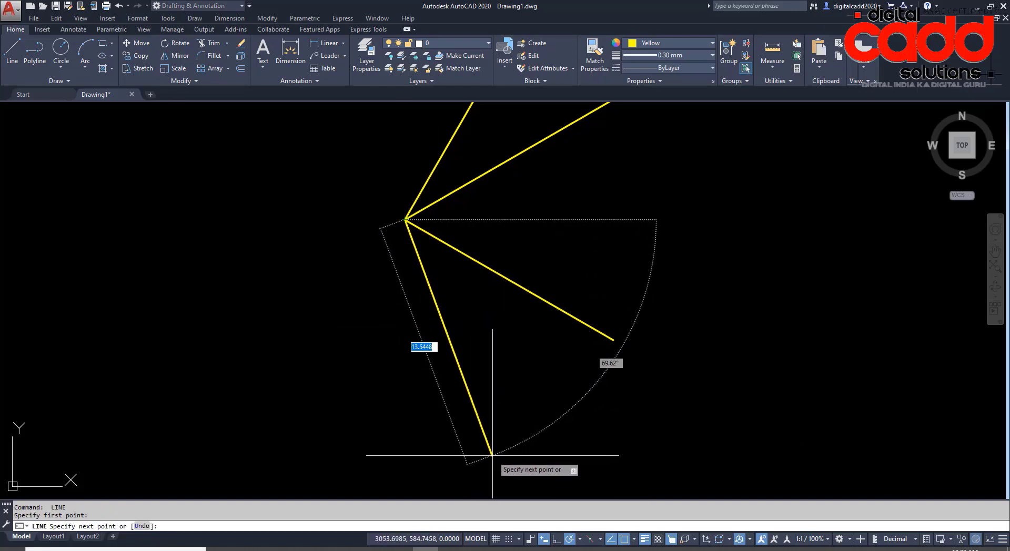
click(534, 445)
key(Return)
key(Return)
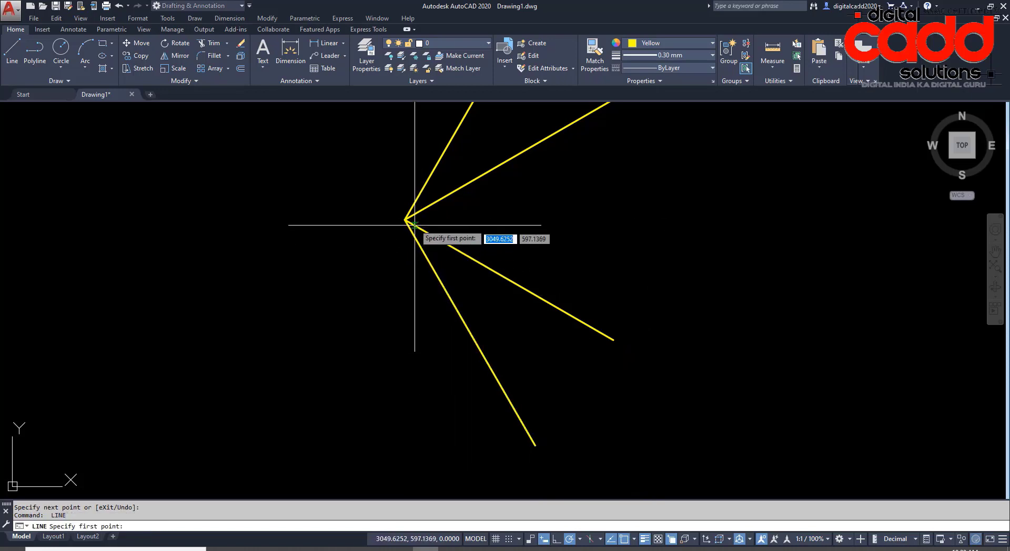
click(405, 220)
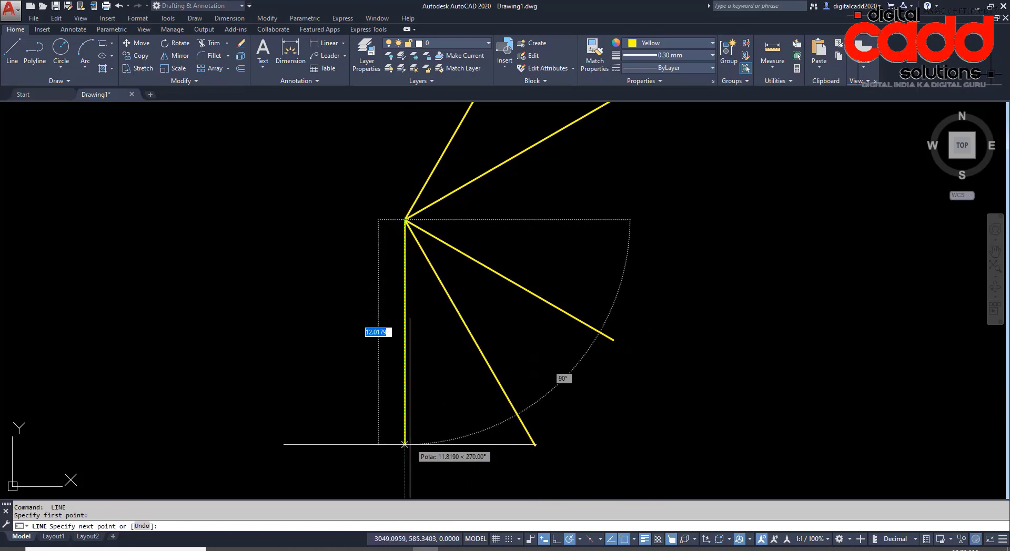
click(405, 461)
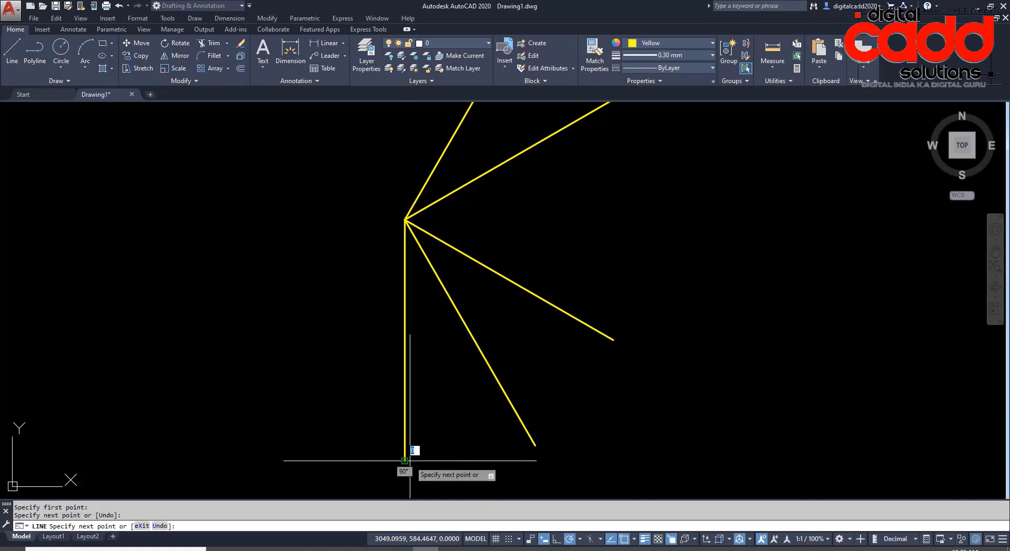
key(Return)
- Draw lines from the shared start point at 240° and 210°
key(Return)
click(405, 220)
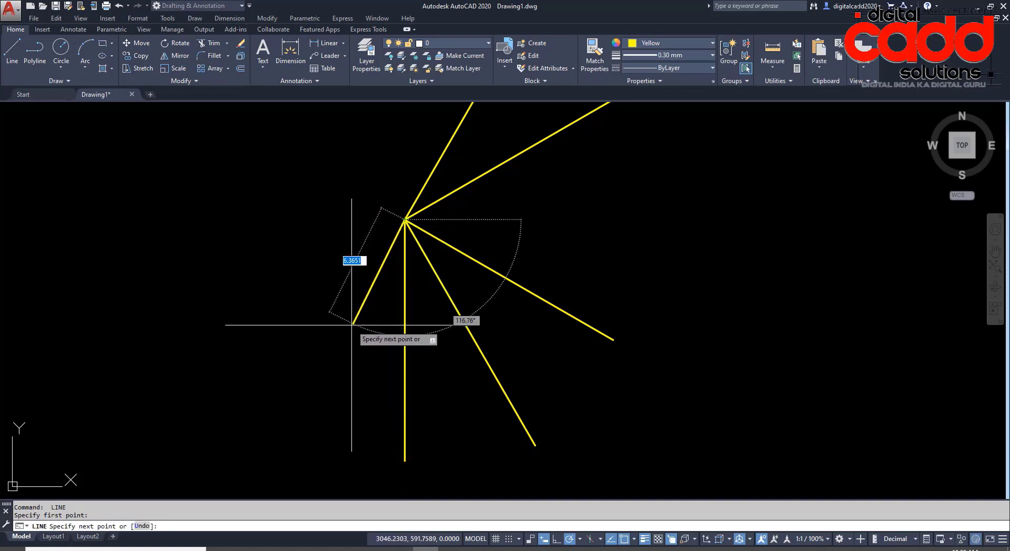
click(291, 416)
key(Return)
key(Return)
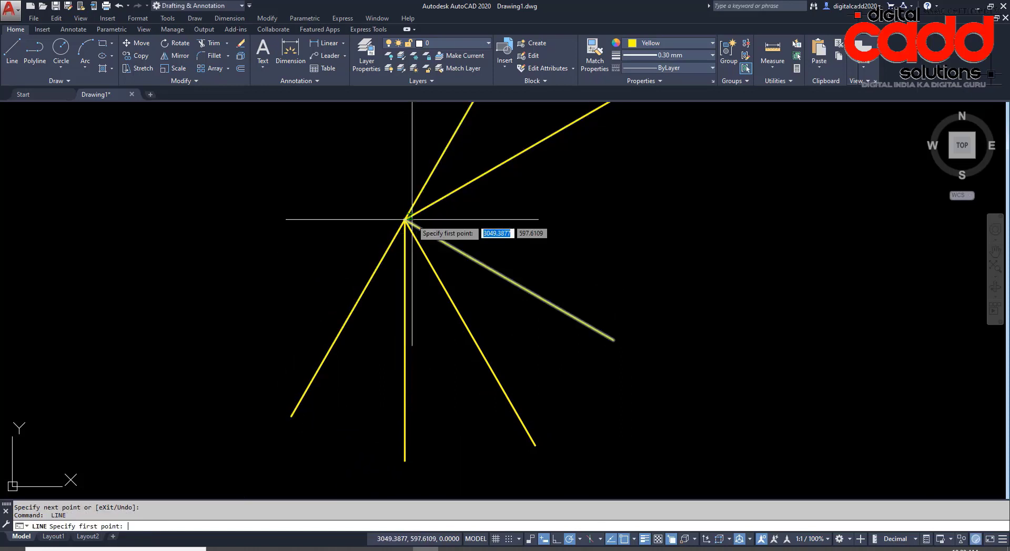
click(405, 220)
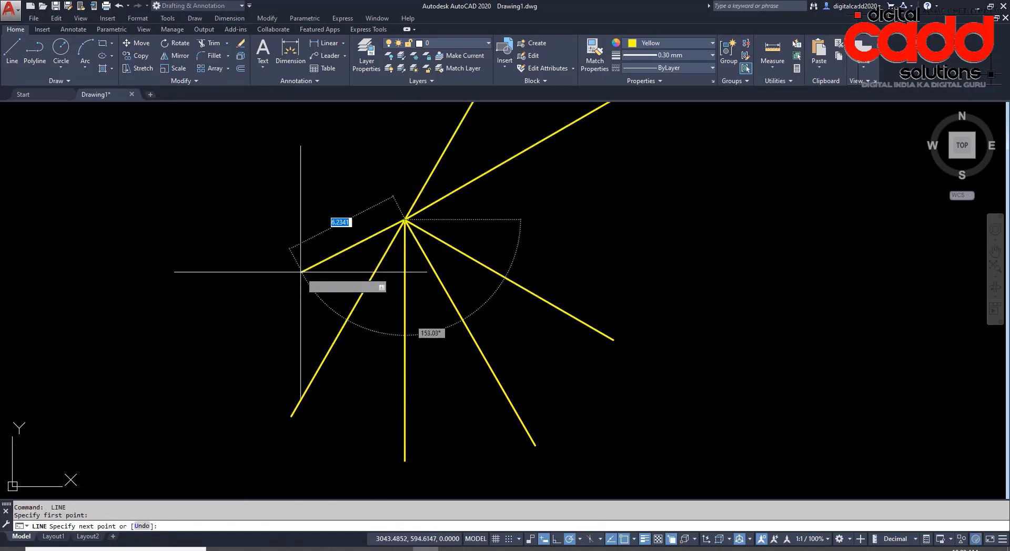
click(227, 321)
key(Return)
- Add a horizontal line at 180° and a line at 150°, both from the shared start point
key(Return)
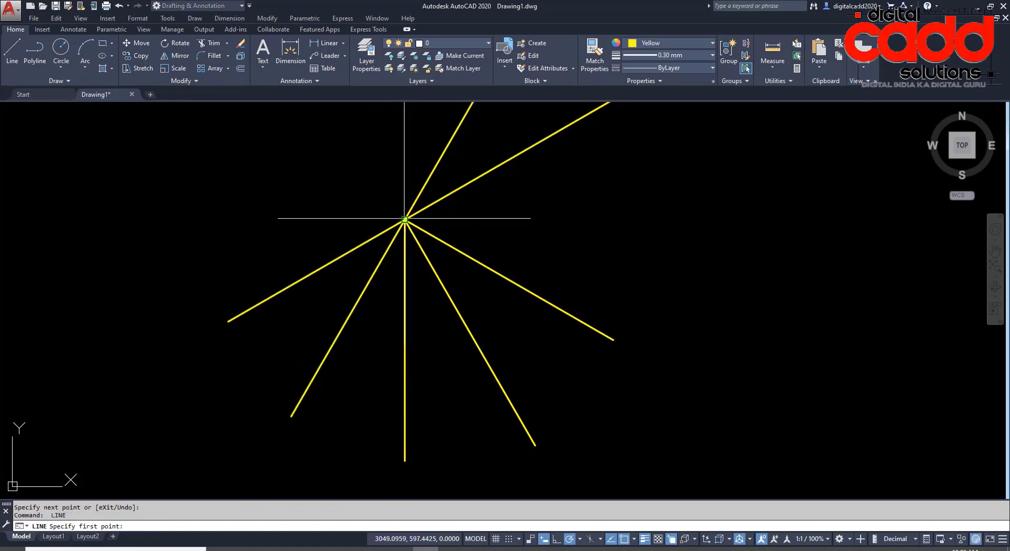
click(405, 220)
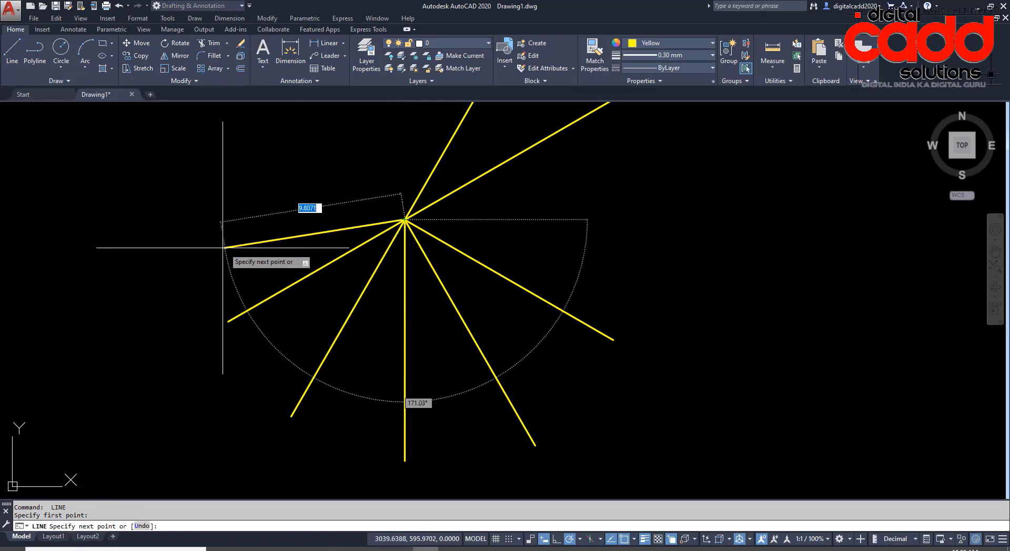
click(208, 219)
key(Return)
middle_drag(362, 237, 363, 358)
key(Return)
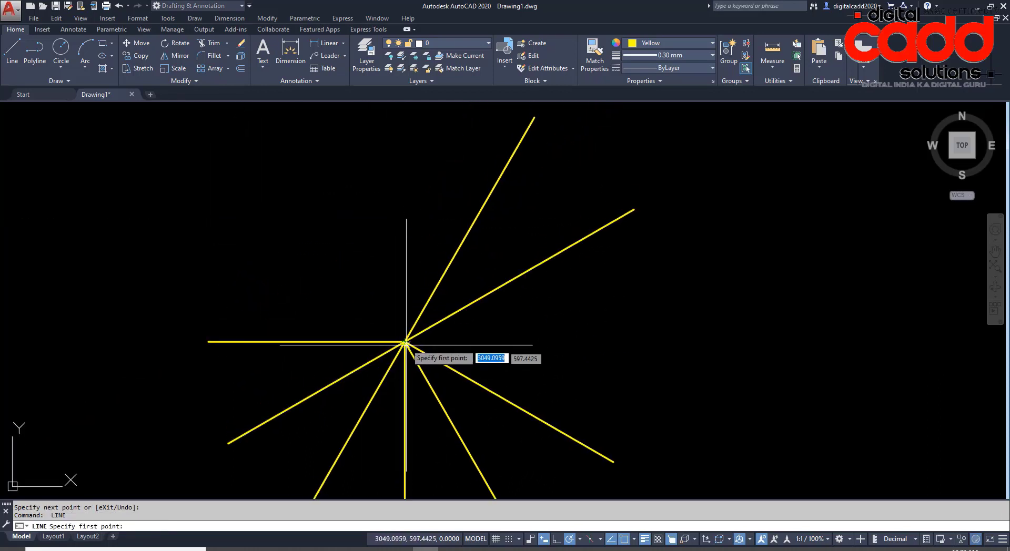
click(405, 343)
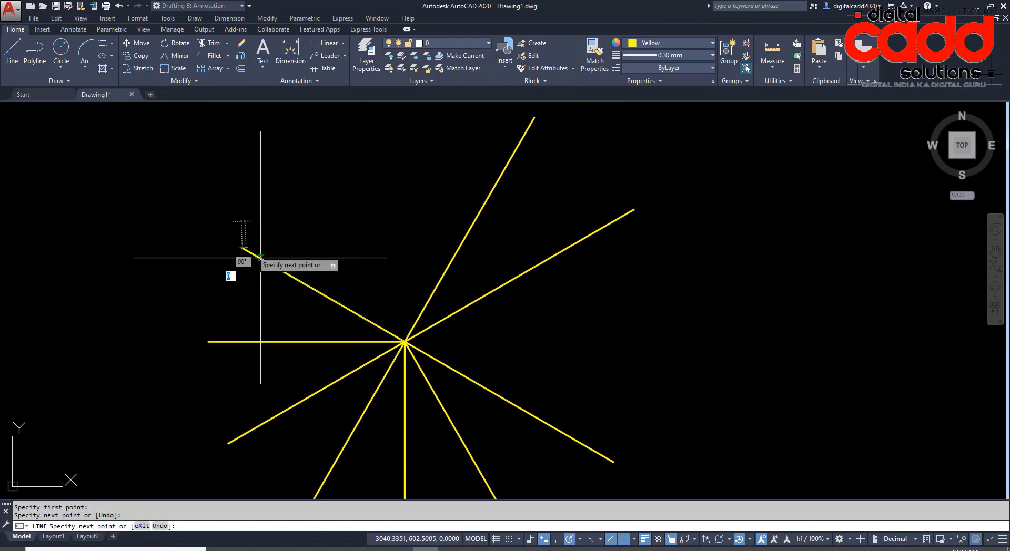
key(Return)
- Add a line at 120° and a vertical line at 90°, about 11 units long, from the shared start point
key(Return)
click(405, 343)
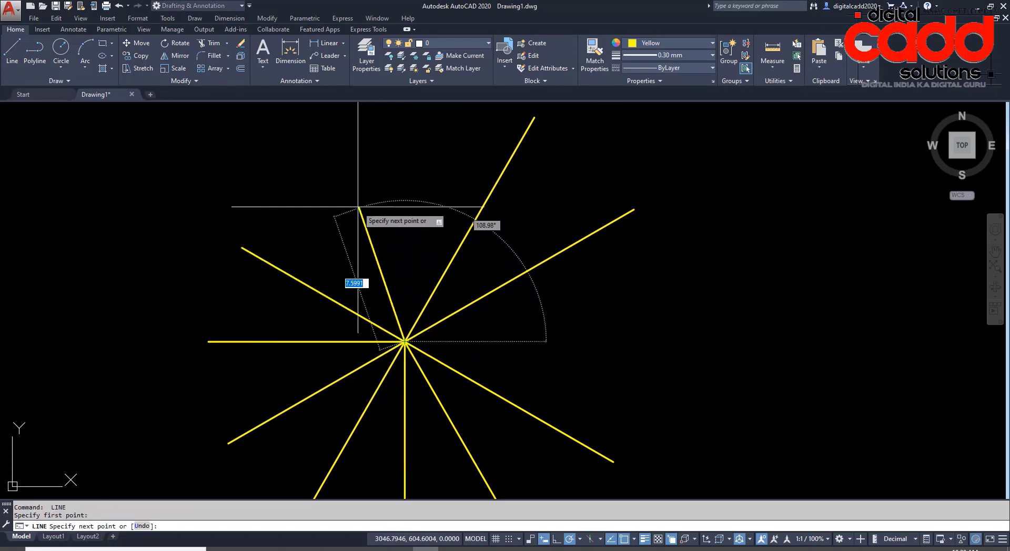
click(311, 180)
key(Return)
key(Return)
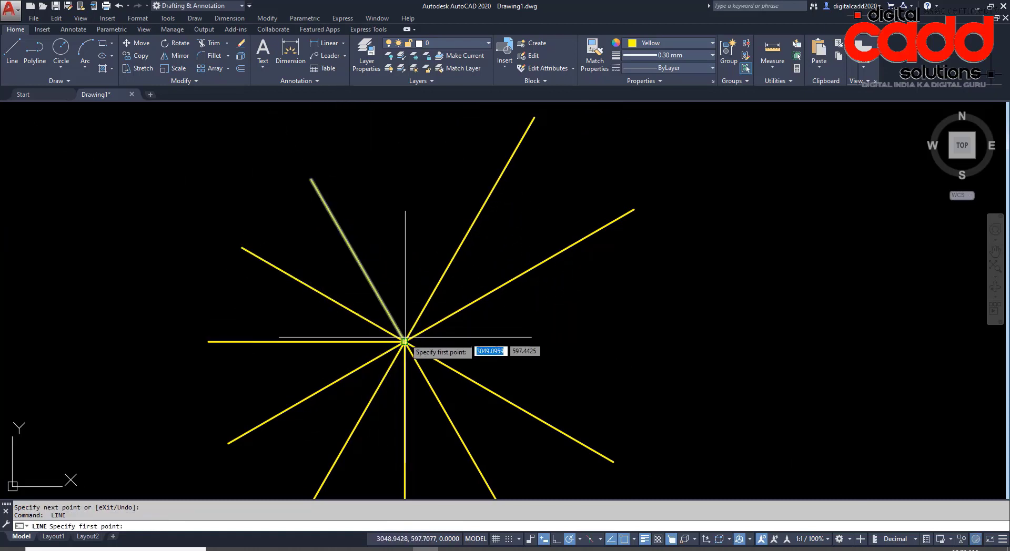
click(405, 342)
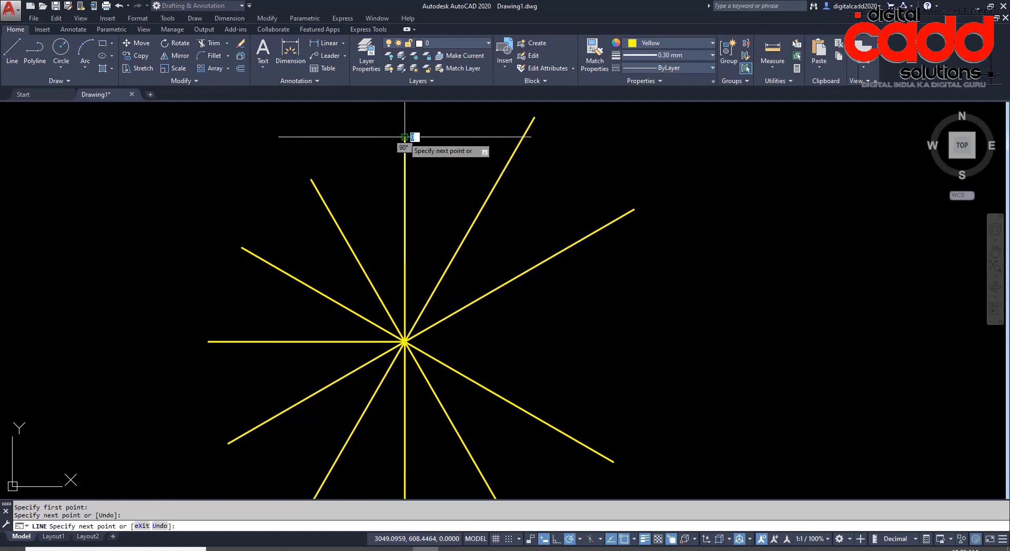
click(404, 137)
key(Return)
- Complete the radial pattern with a horizontal line at 0° from the shared start point
key(Return)
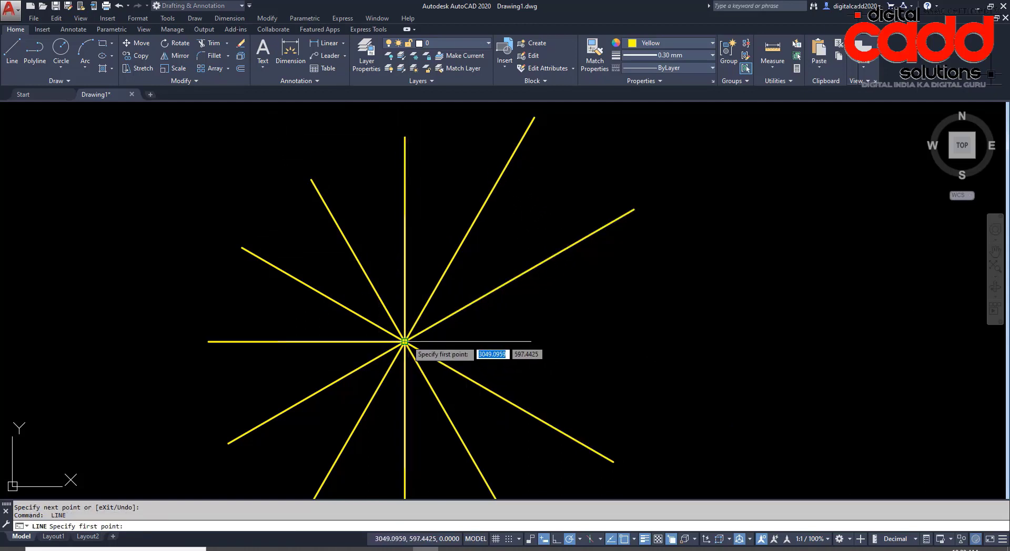
click(404, 341)
click(731, 342)
key(Return)
- Erase all twelve radial lines with a crossing selection around their shared start point
mouse_move(411, 388)
middle_down()
mouse_move(393, 315)
mouse_move(392, 331)
middle_up()
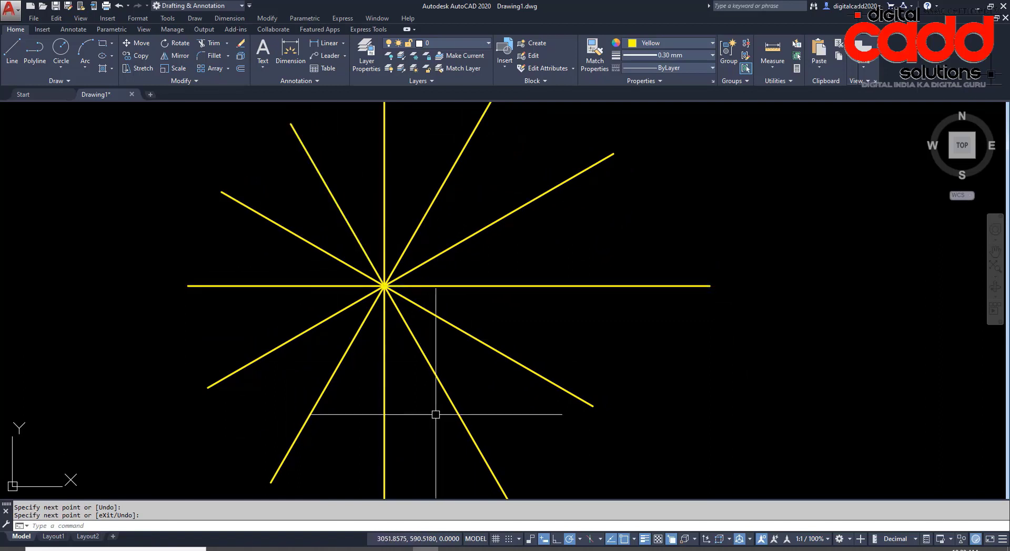
click(458, 387)
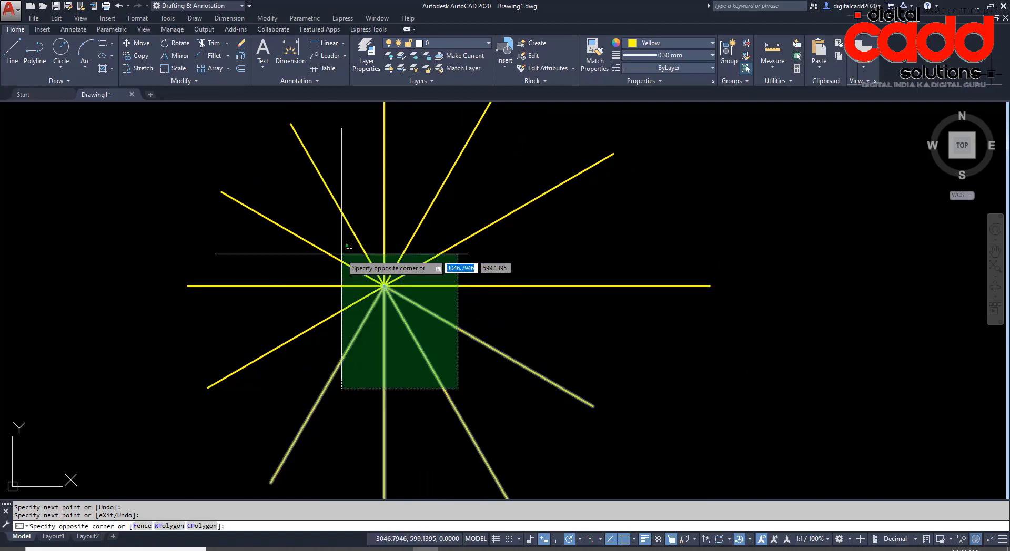
click(342, 265)
text(E)
key(Return)
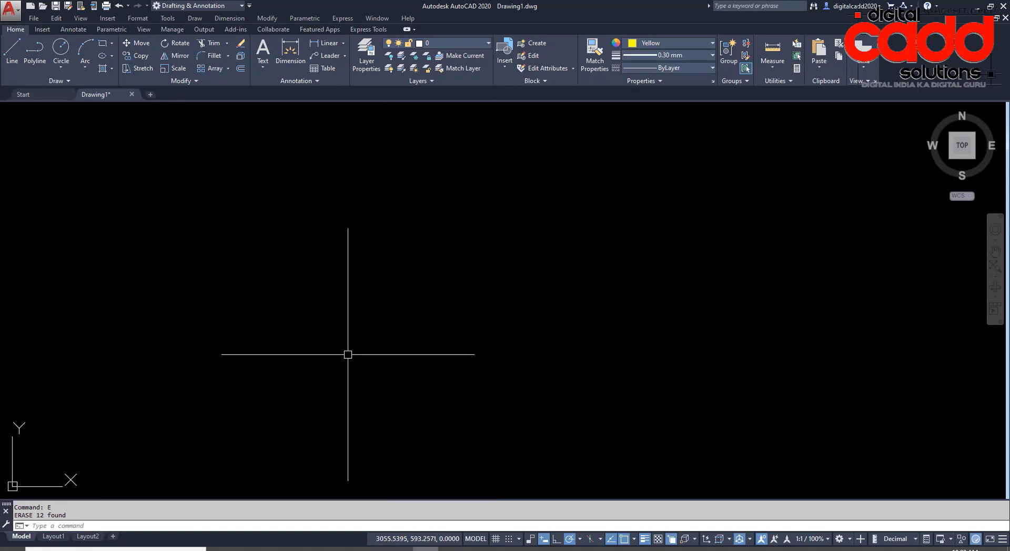
- Set the polar tracking increment angle to 21° in the tracking settings
click(580, 539)
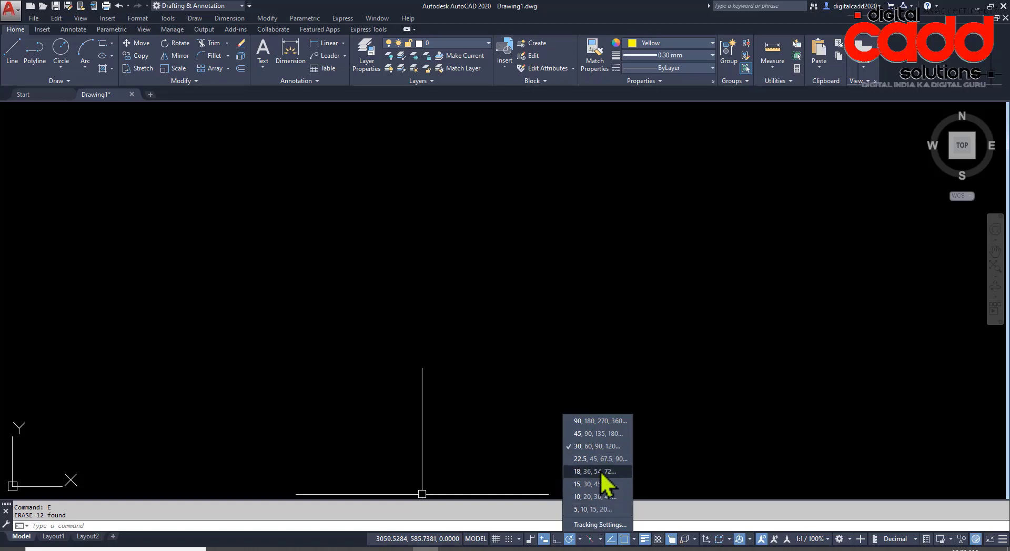
click(593, 524)
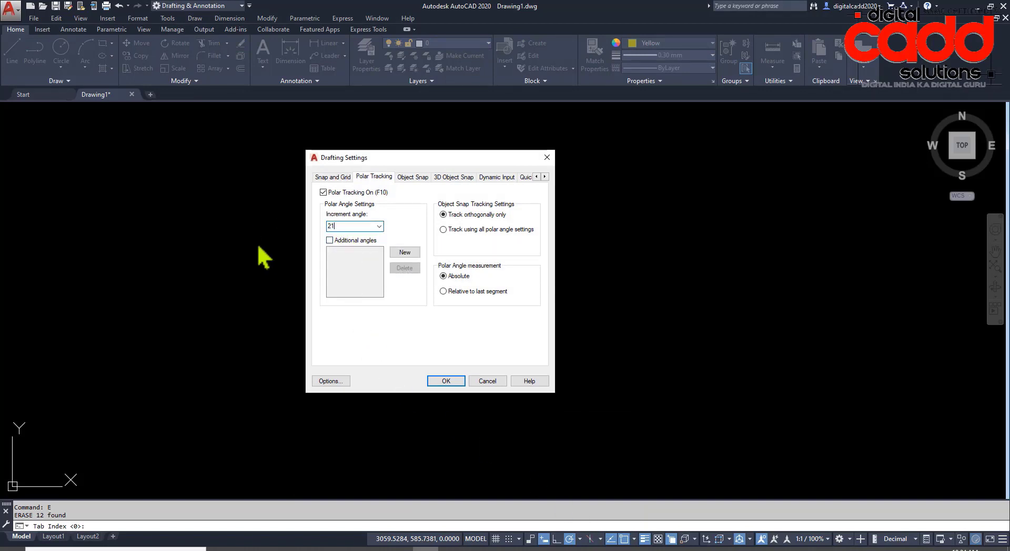
key(Return)
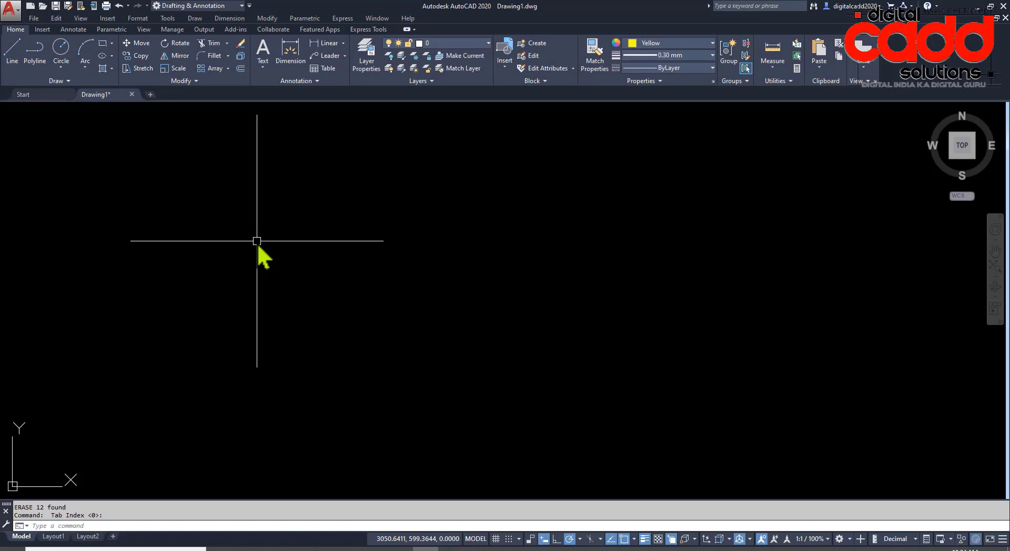
- Draw a line about 10.6 units long at 21°, and another at 42° from the same start point
click(12, 52)
click(444, 434)
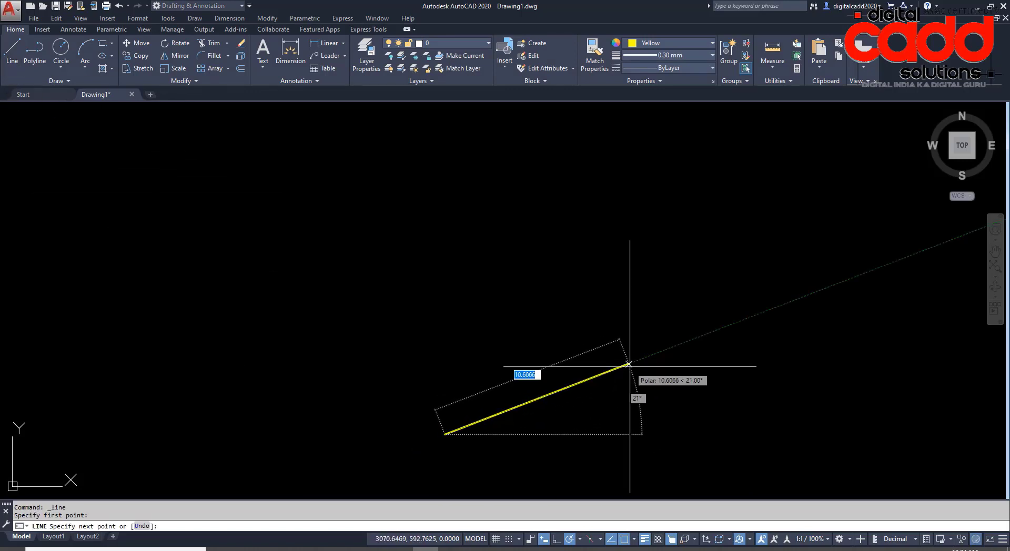
click(628, 364)
key(Return)
key(Return)
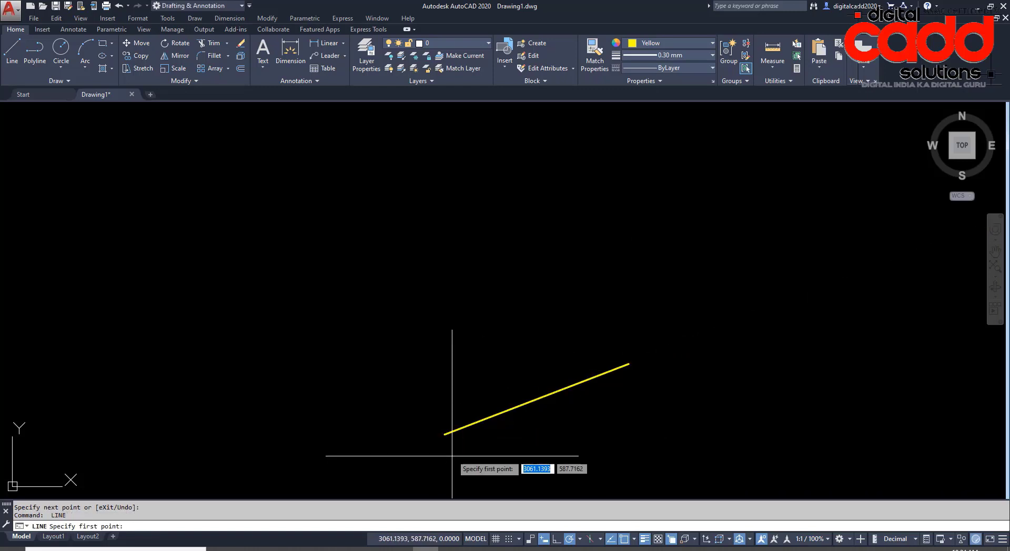
click(444, 434)
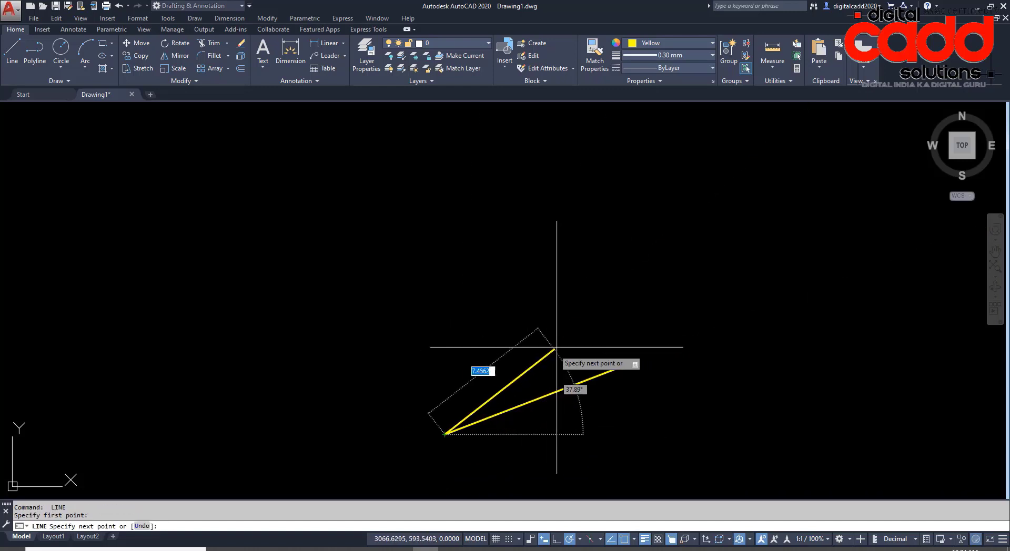
click(582, 307)
key(Return)
- Add lines at 63° and 84° from the shared start point
key(Return)
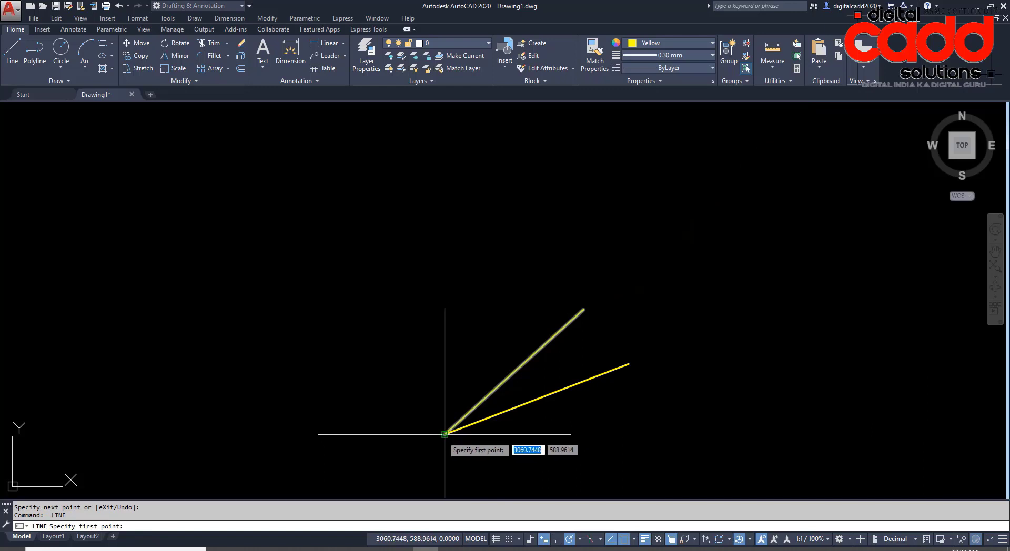
click(444, 435)
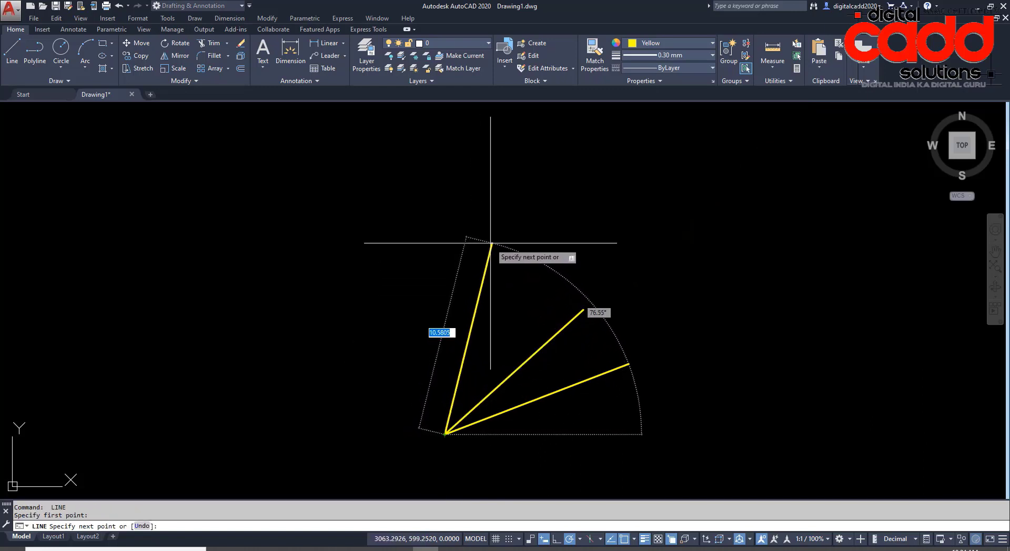
click(535, 254)
key(Return)
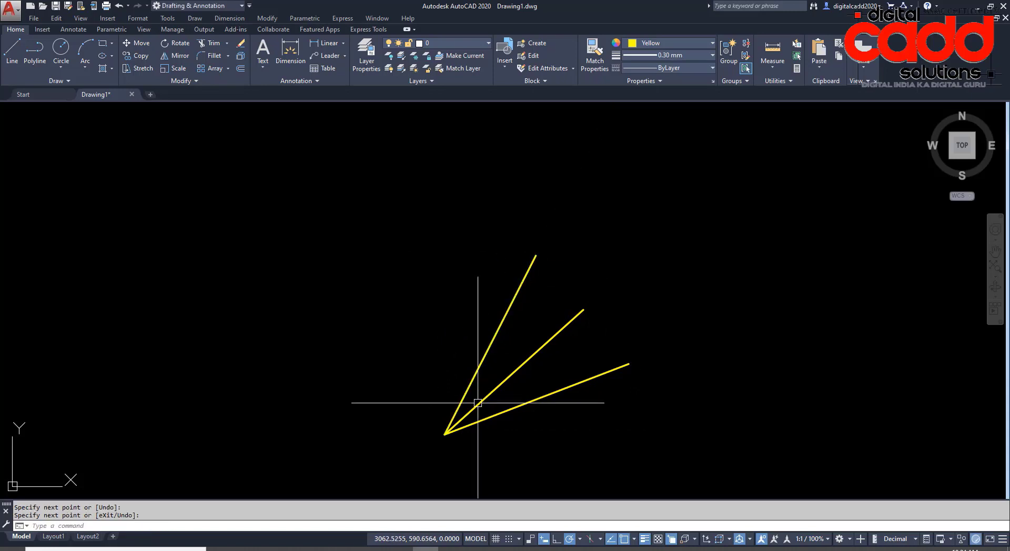
key(Return)
click(444, 434)
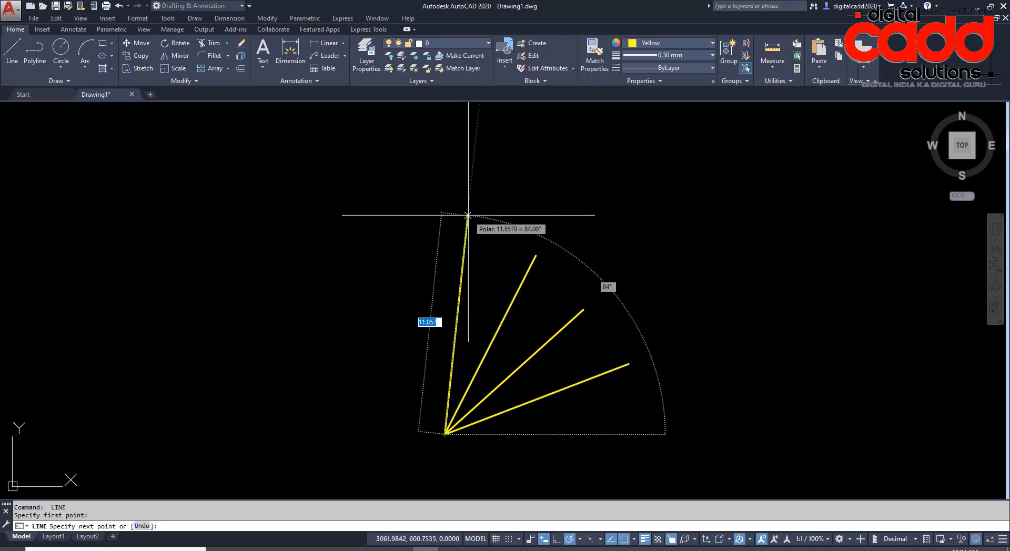
click(467, 220)
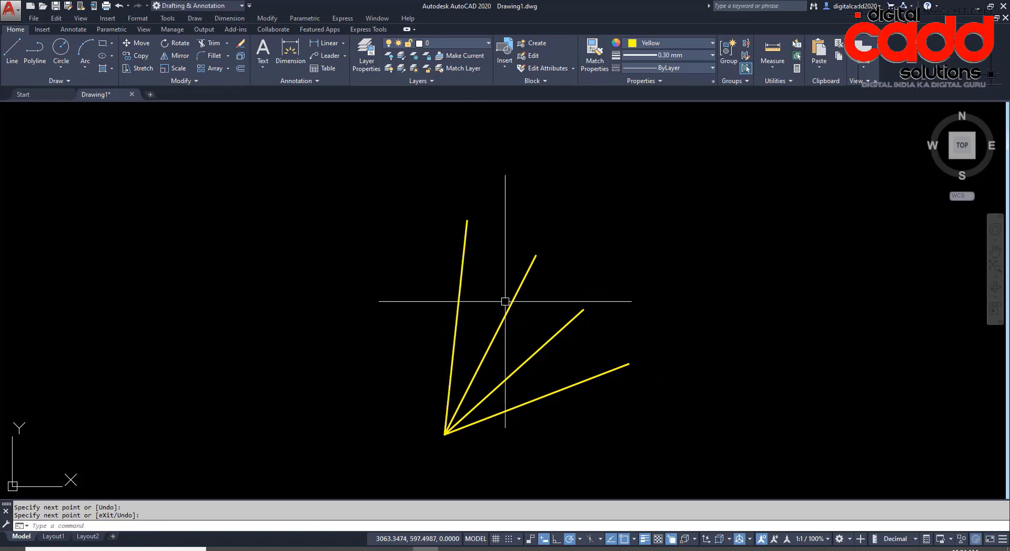
key(Return)
- Draw a horizontal line at 0° from the shared start point, extending past the ends of the other lines
key(Return)
click(450, 436)
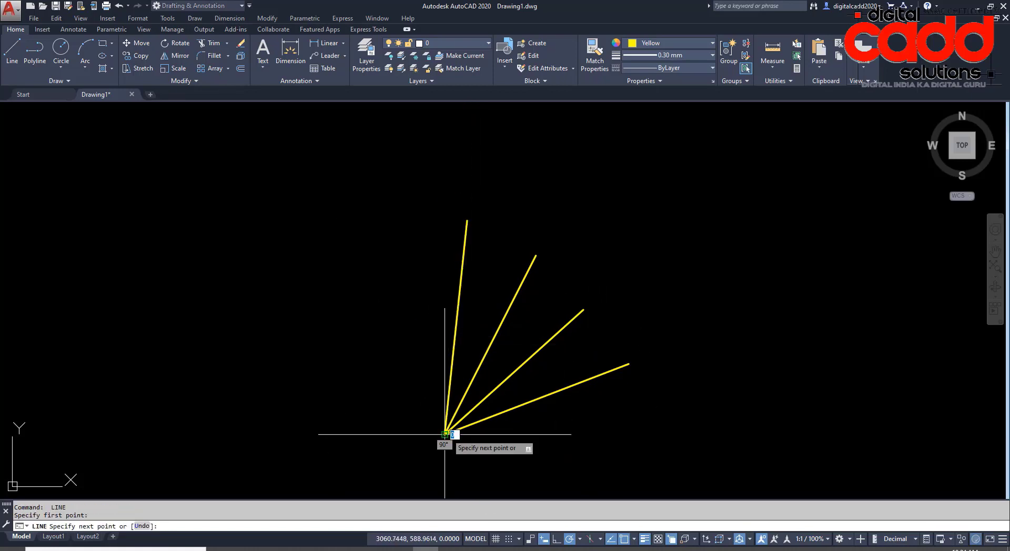
click(715, 425)
key(Return)
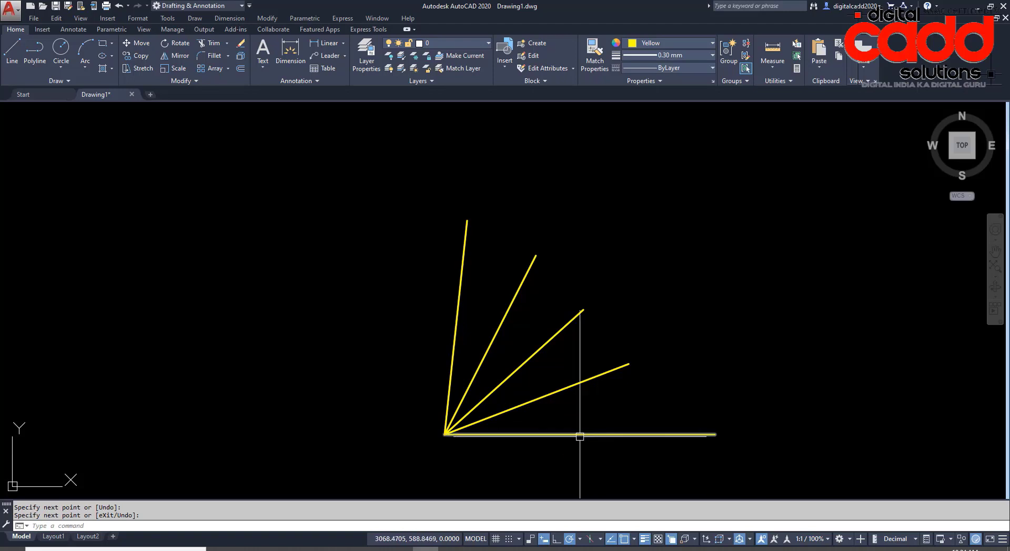
- Enable additional polar tracking angles and add a custom angle of 9.23°
middle_drag(569, 489, 561, 459)
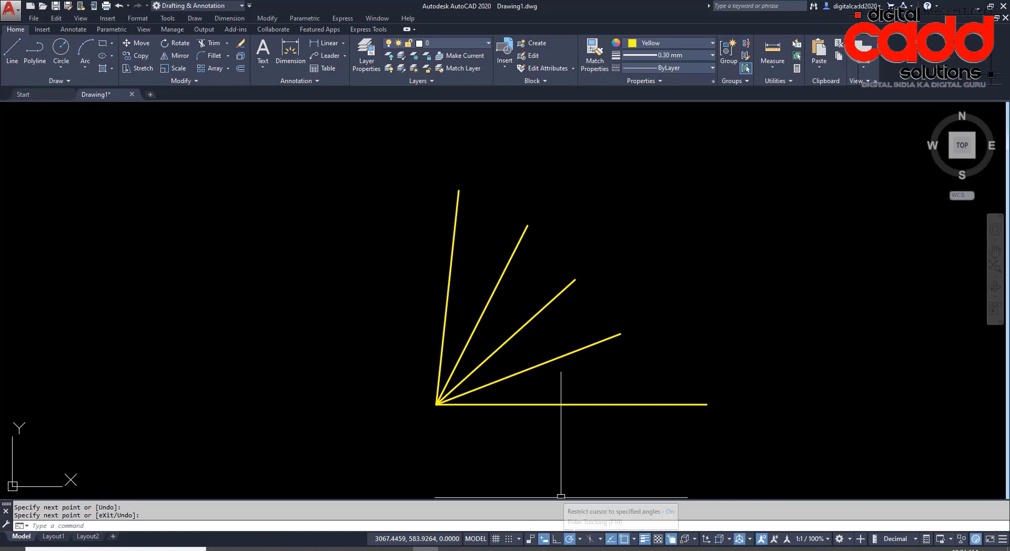
click(580, 539)
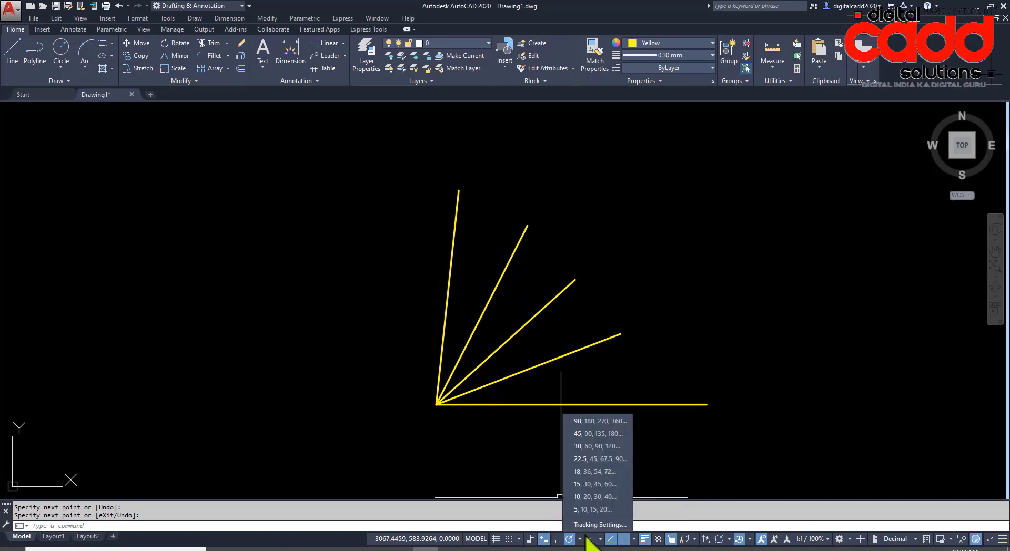
click(589, 523)
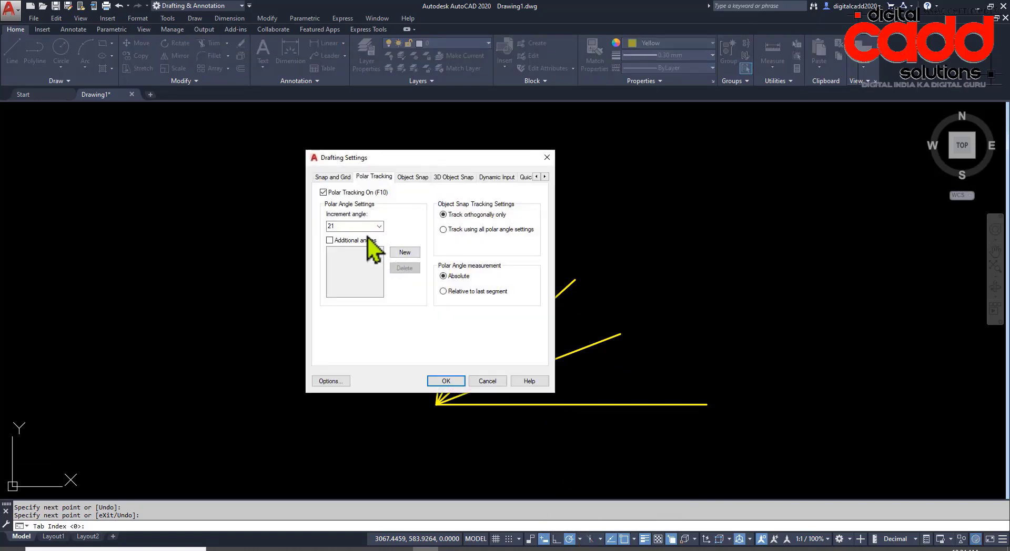
click(363, 240)
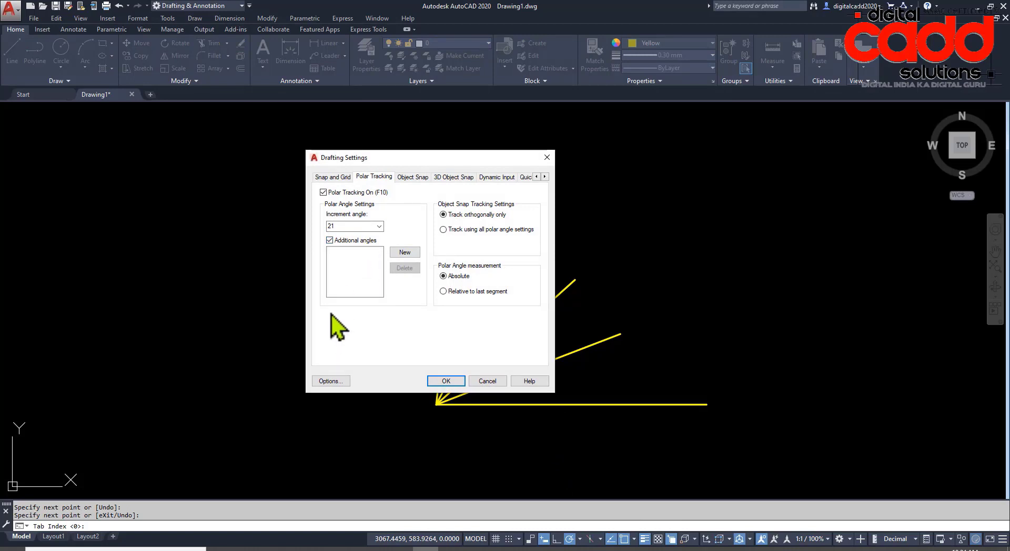
click(405, 252)
click(446, 381)
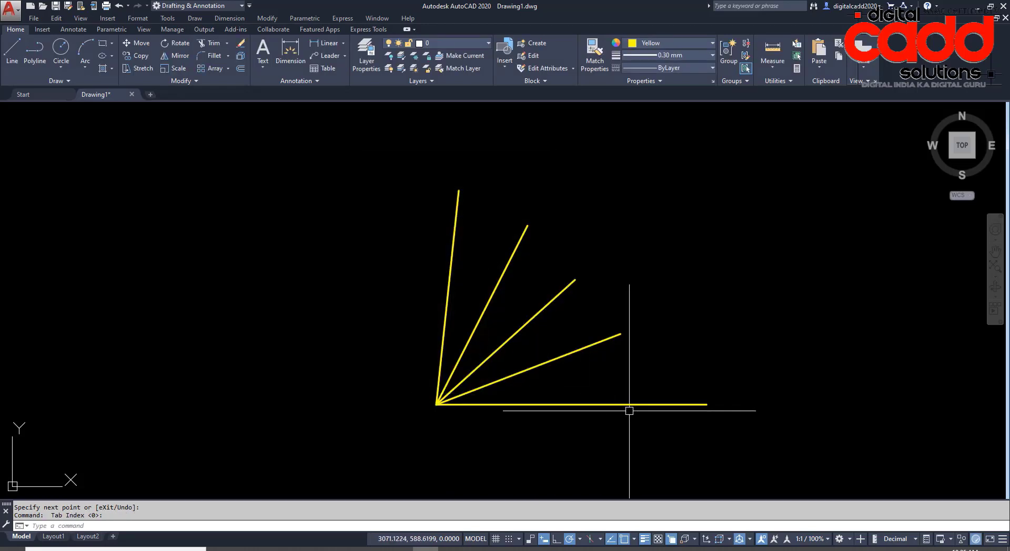
- Add a second additional polar tracking angle of 8.05° in the tracking settings
middle_drag(626, 411, 534, 403)
click(579, 539)
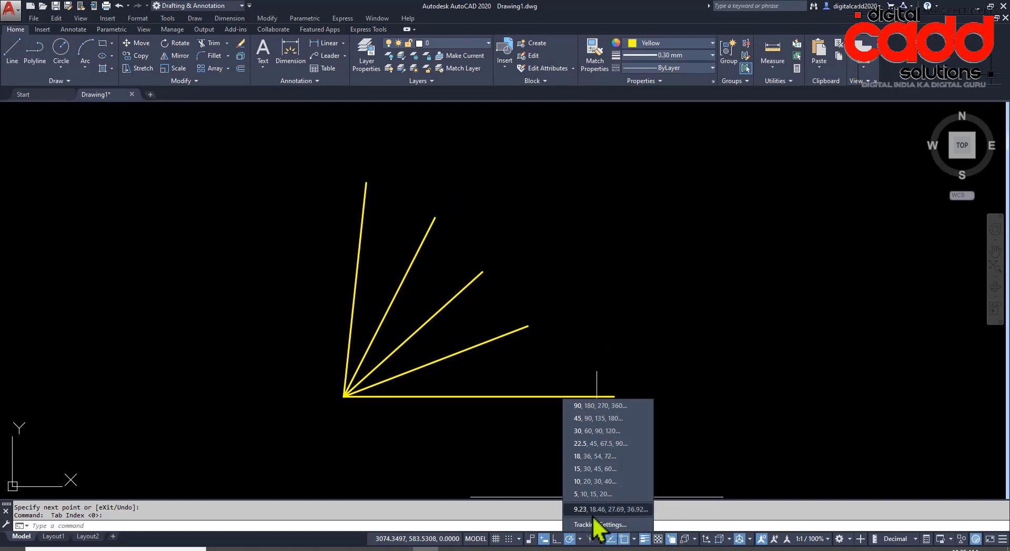
click(620, 528)
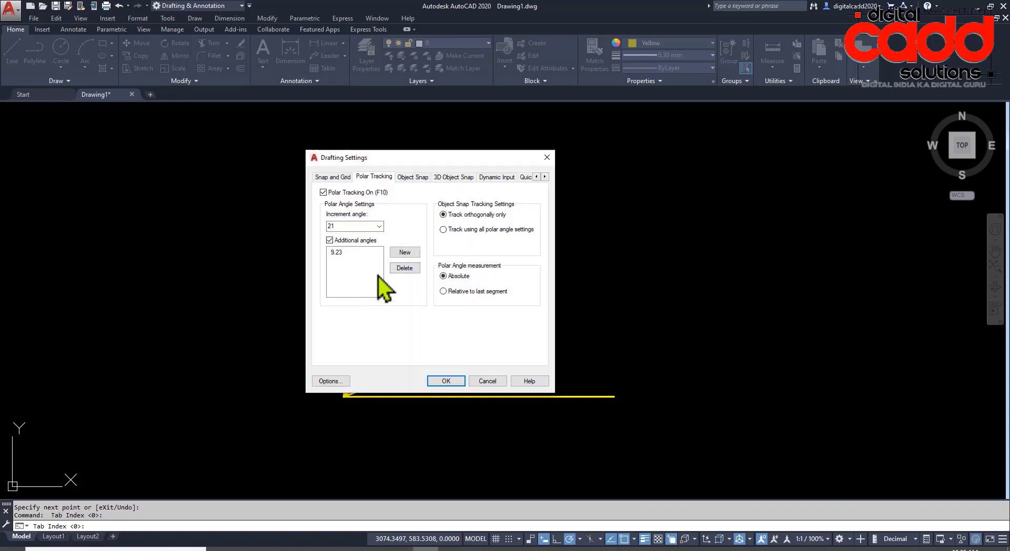
click(404, 253)
click(444, 382)
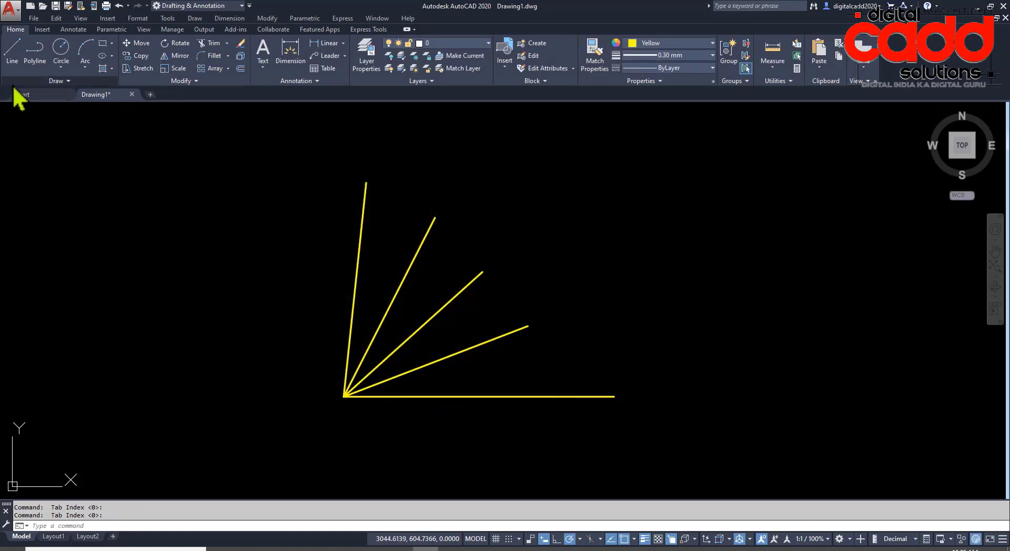
click(12, 52)
click(626, 354)
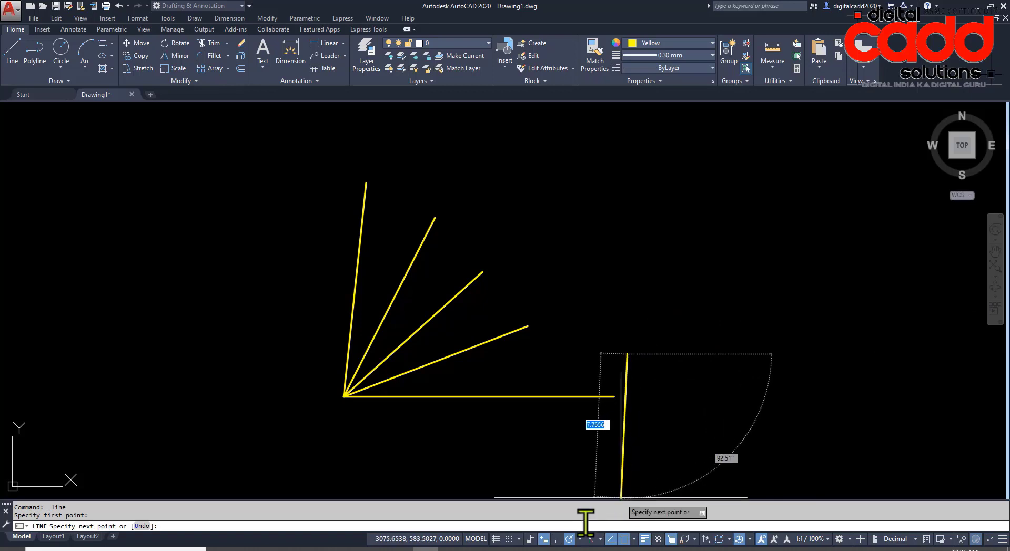
click(580, 539)
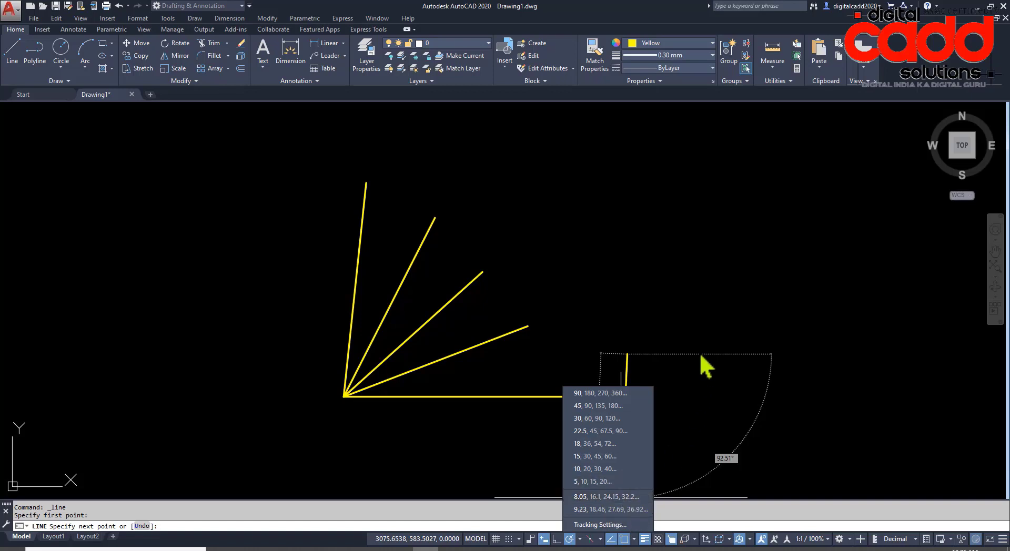
key(Escape)
key(Escape)
- Set the angle precision to 0.0000 in the drawing units
text(UN)
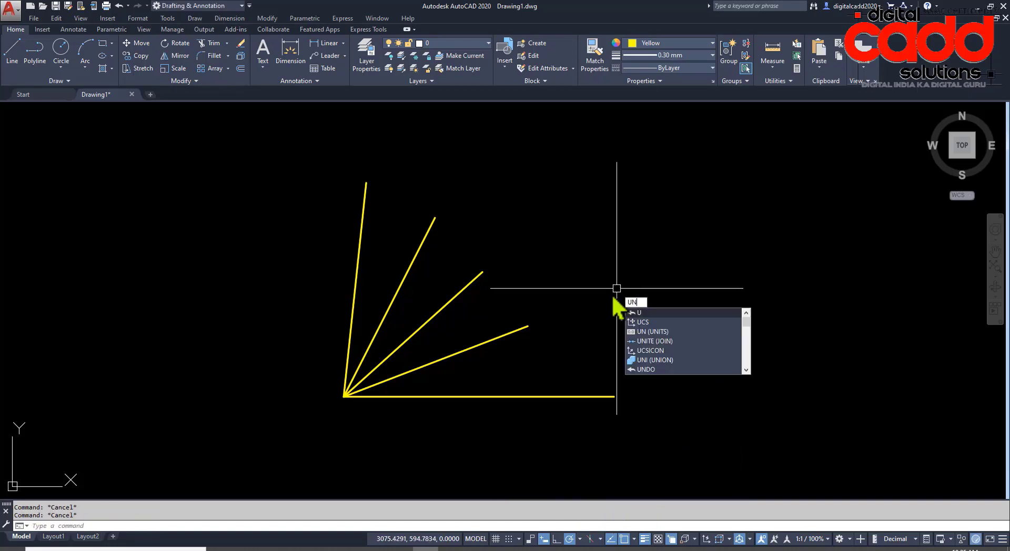
key(Return)
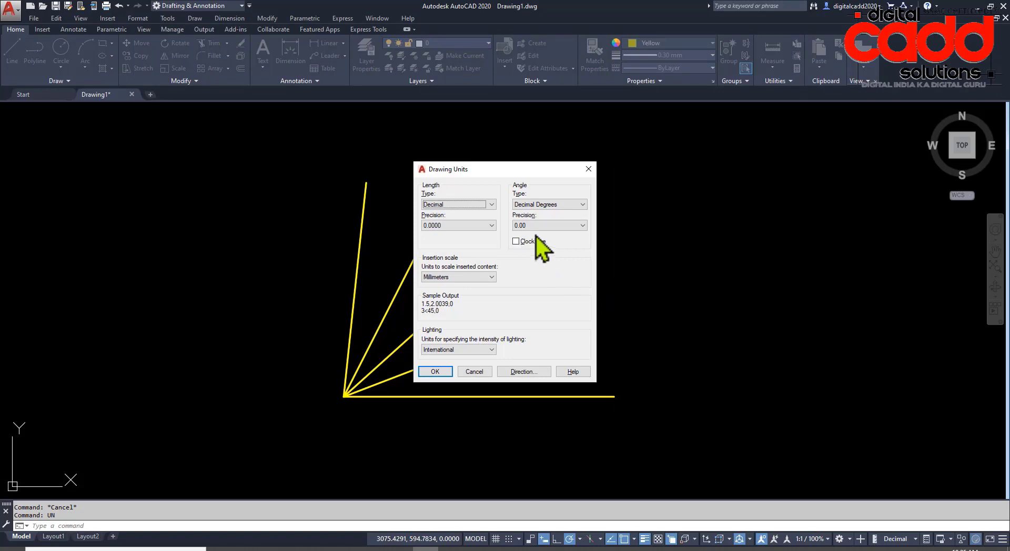
click(544, 225)
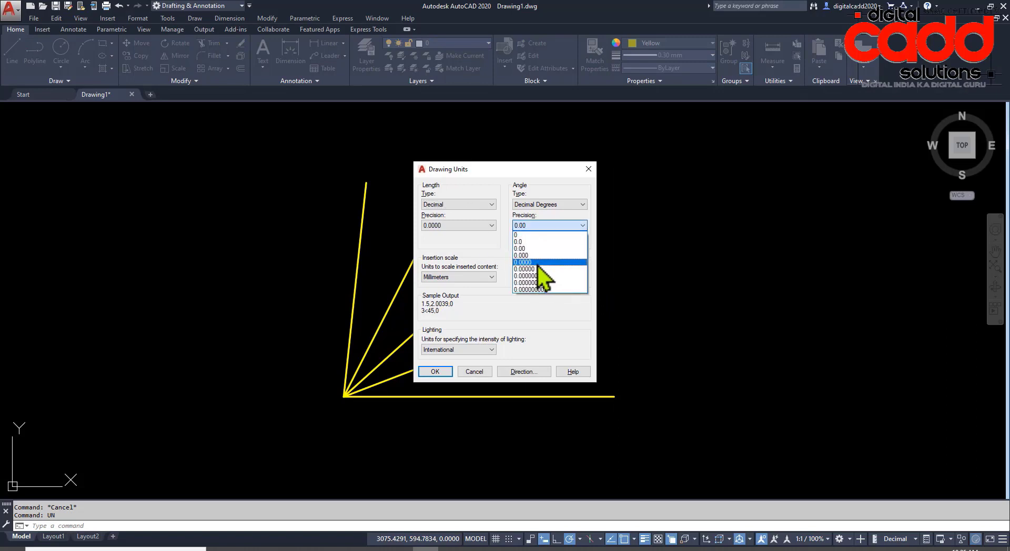
click(538, 262)
click(435, 371)
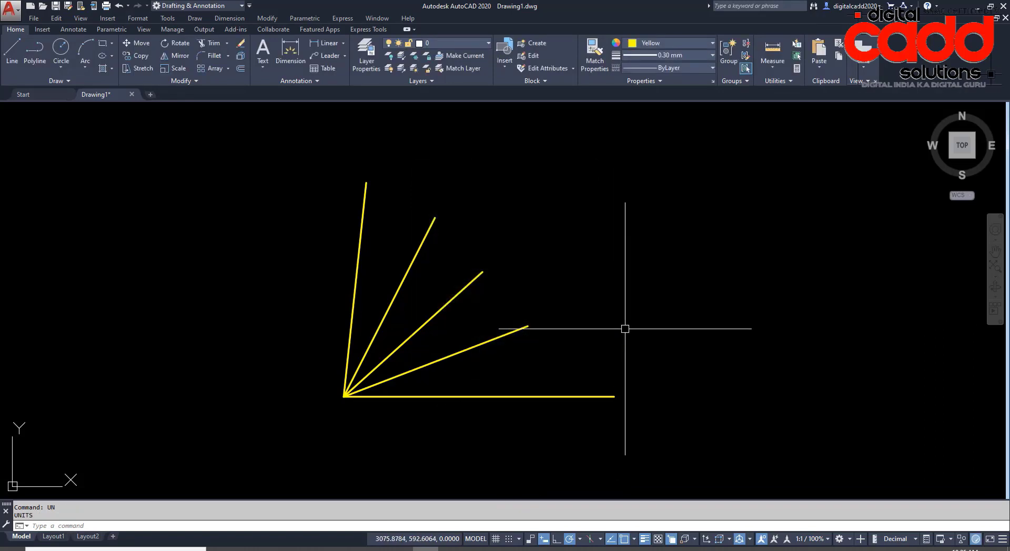
text(l)
key(Return)
click(624, 355)
key(Escape)
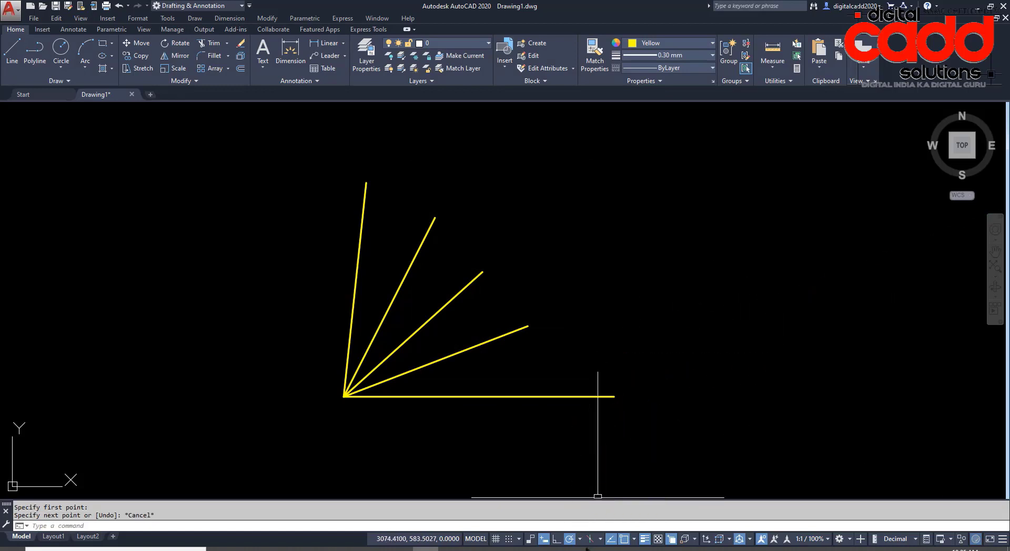
- Review the list of polar tracking angles, including the custom additional angles
click(580, 540)
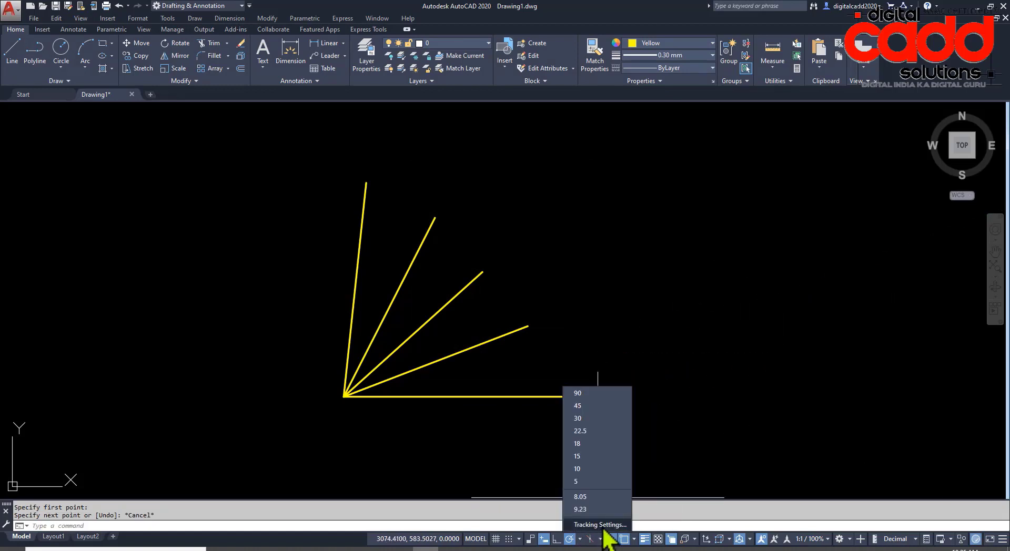
click(723, 474)
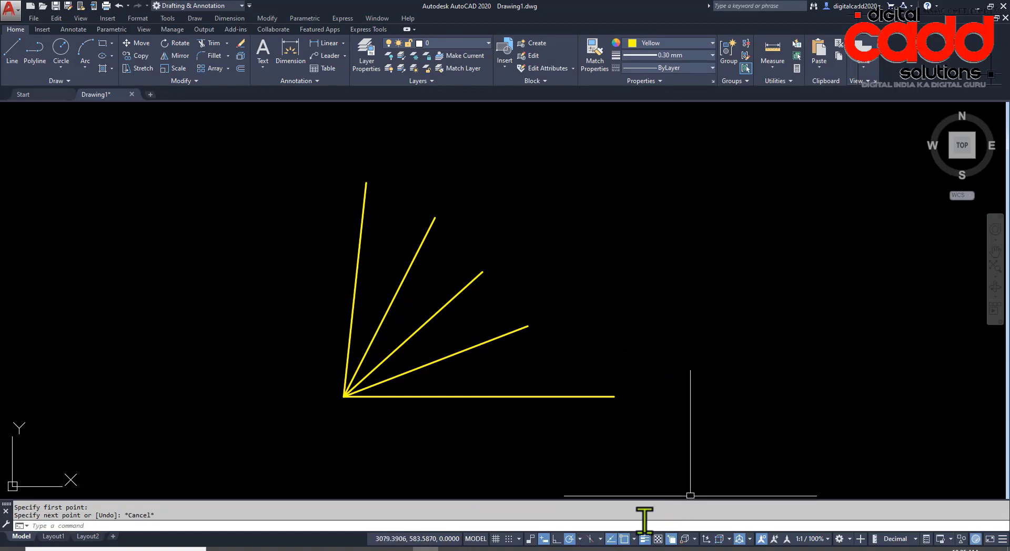
click(579, 540)
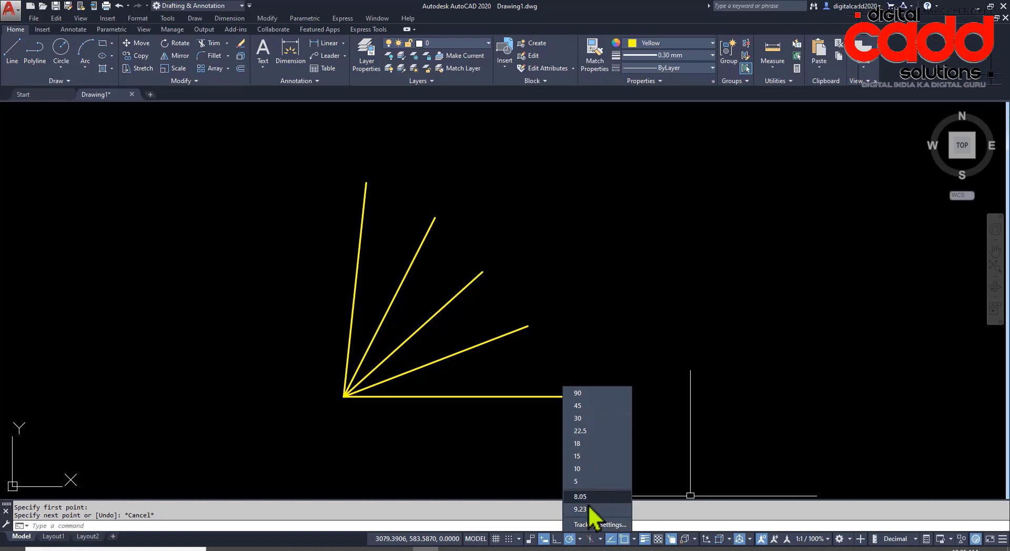
click(582, 540)
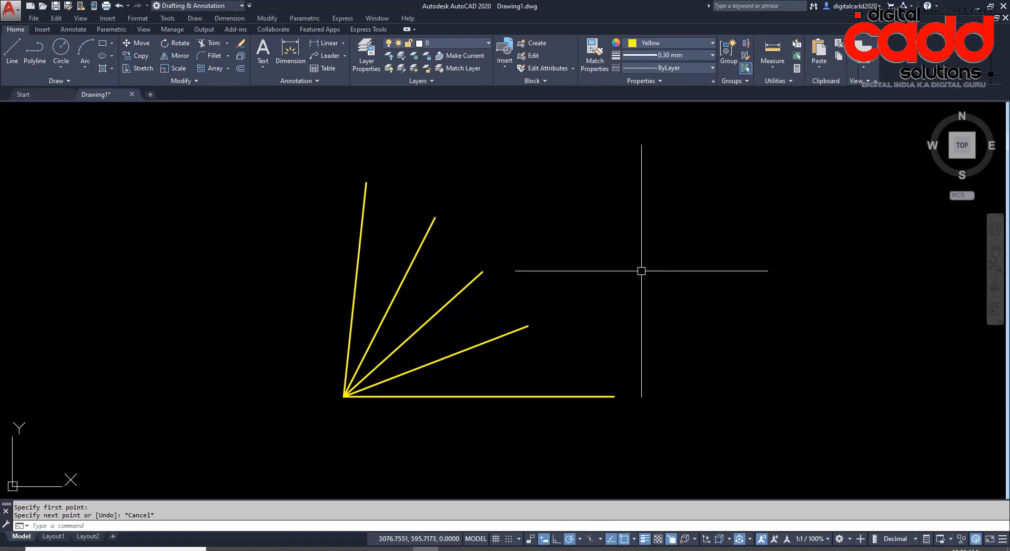
- Review the angle precision choices in the drawing units and accept a precision of 0.0000
text(UN)
key(Return)
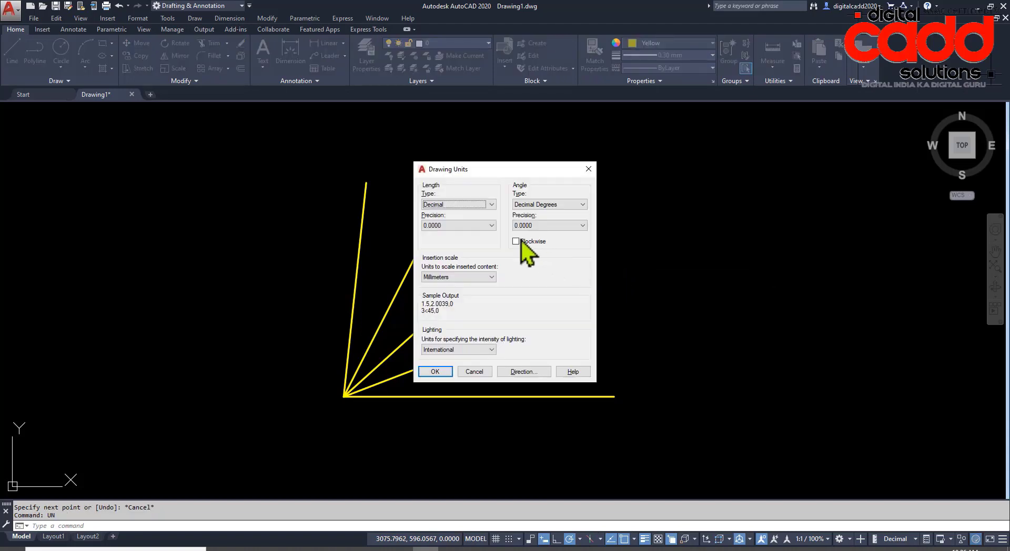
click(529, 228)
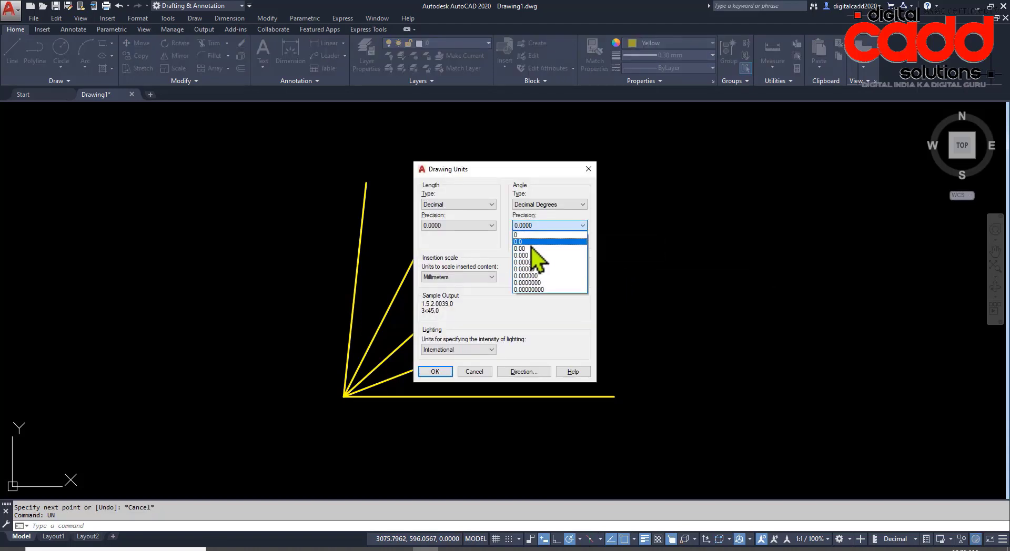
click(534, 248)
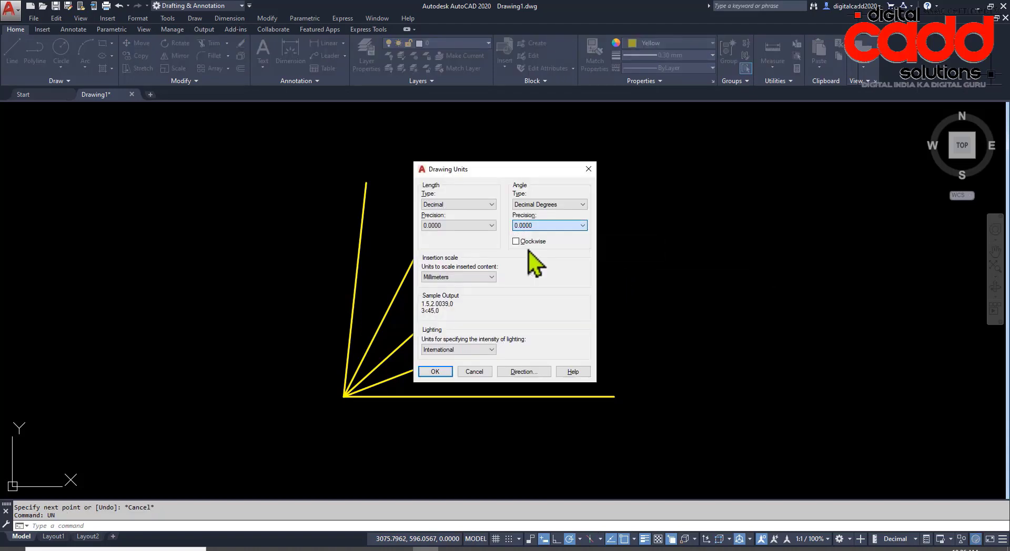
click(440, 373)
middle_drag(663, 359, 494, 362)
text(L)
key(Return)
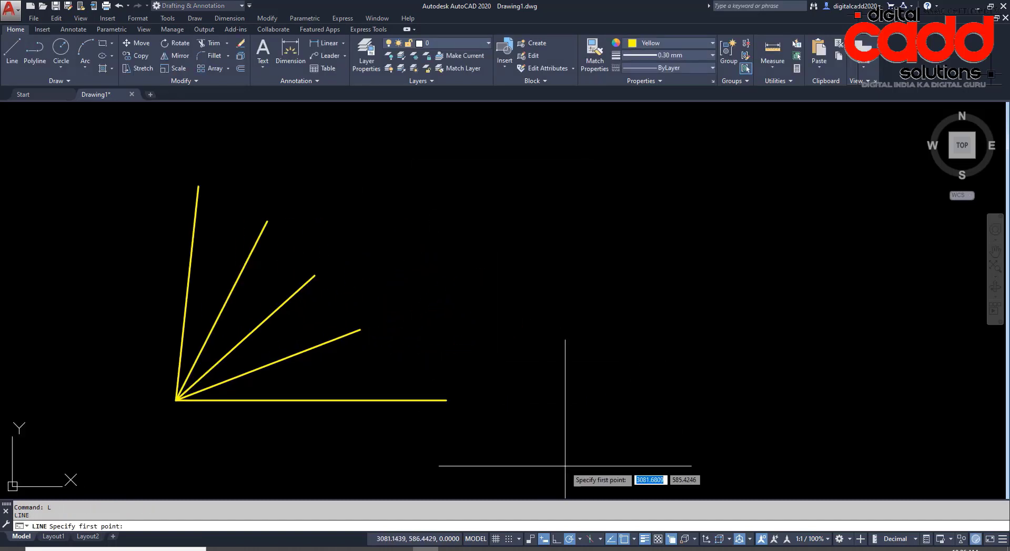
key(Escape)
- Review the available polar tracking angles and the additional angles defined in the tracking settings
click(580, 539)
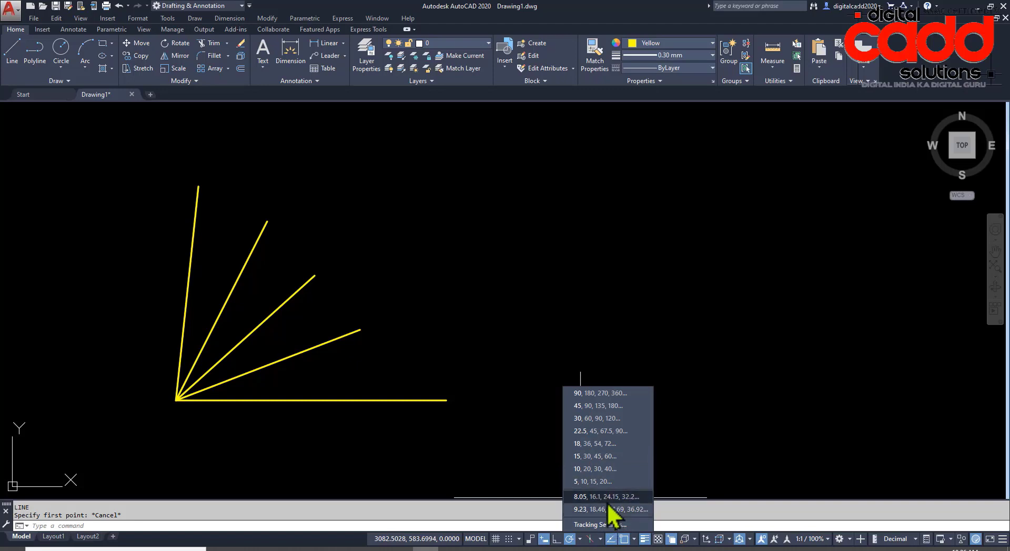
click(581, 542)
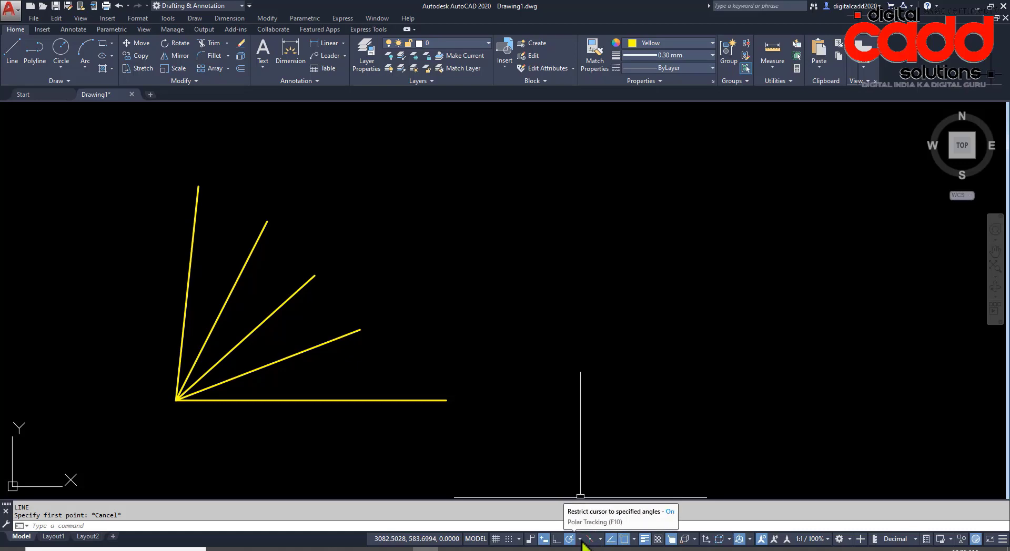
click(580, 539)
click(588, 524)
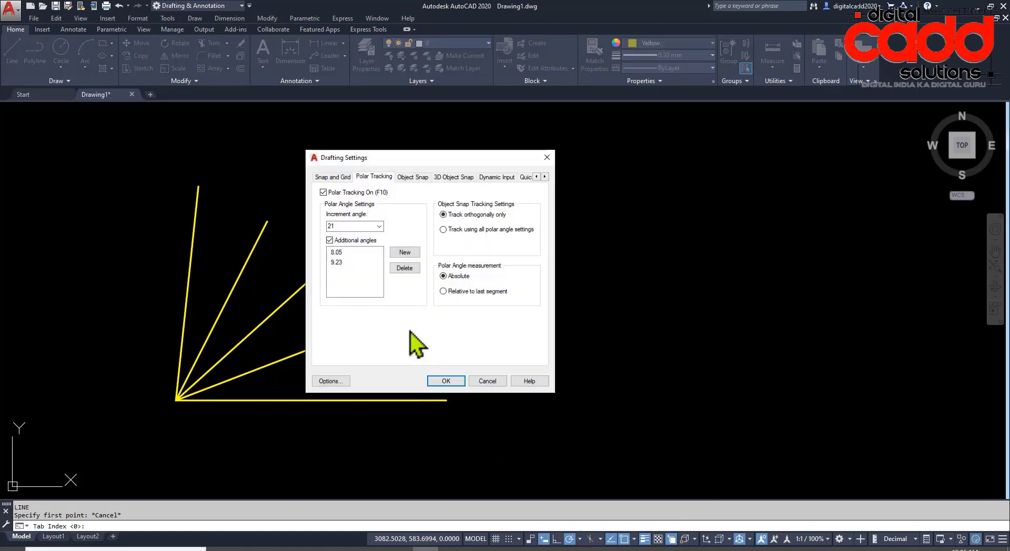
click(412, 253)
click(451, 382)
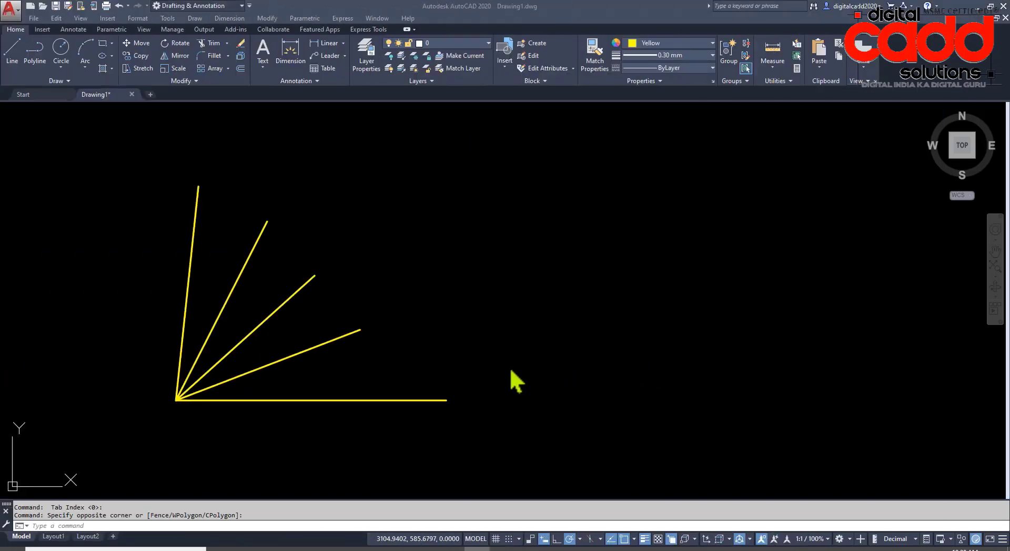
- View the isoplane options available for isometric drafting without changing the current one
middle_drag(516, 399, 486, 386)
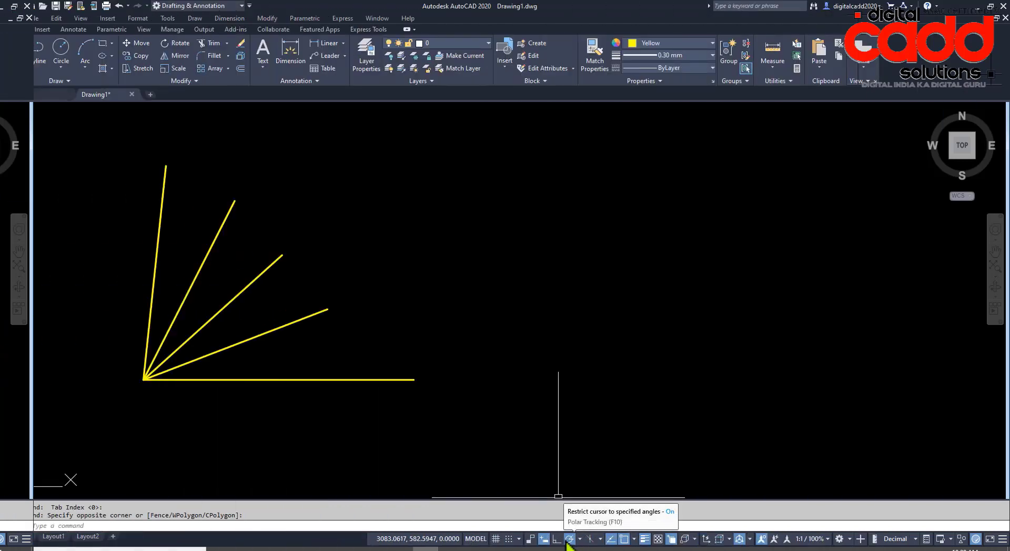
click(601, 540)
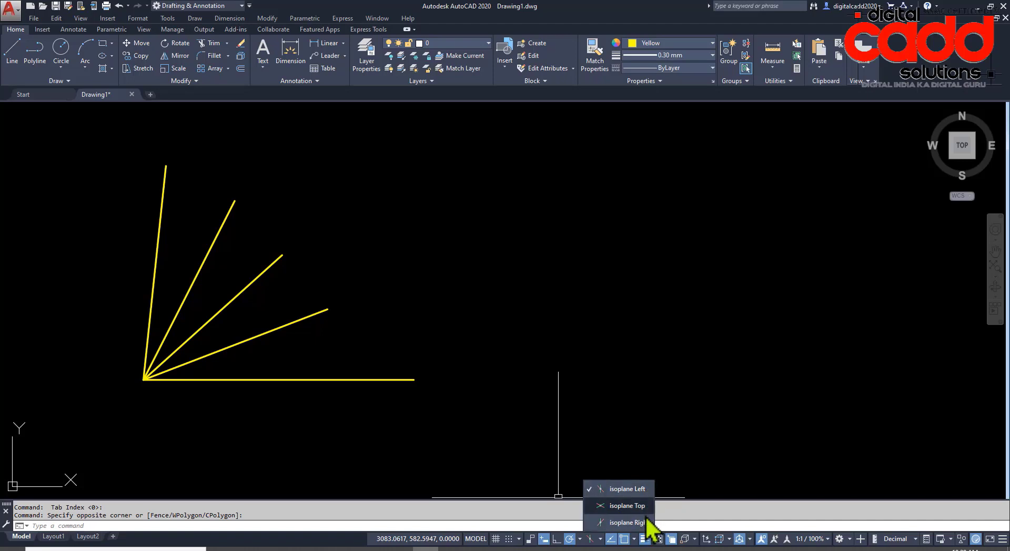
click(677, 414)
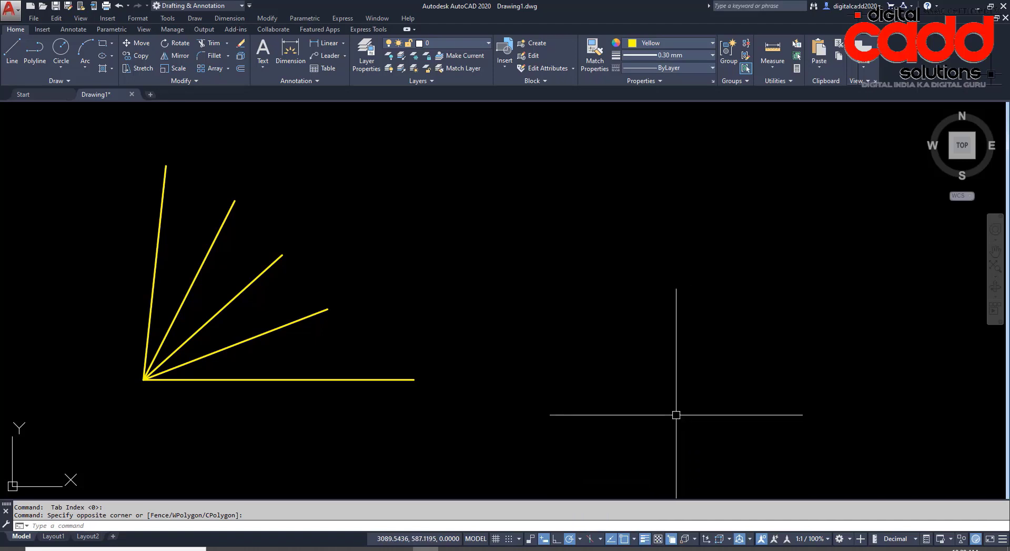
- Draw a rectangle in the empty area to the right of the radiating lines
mouse_move(568, 480)
middle_down()
mouse_move(494, 441)
mouse_move(400, 417)
middle_up()
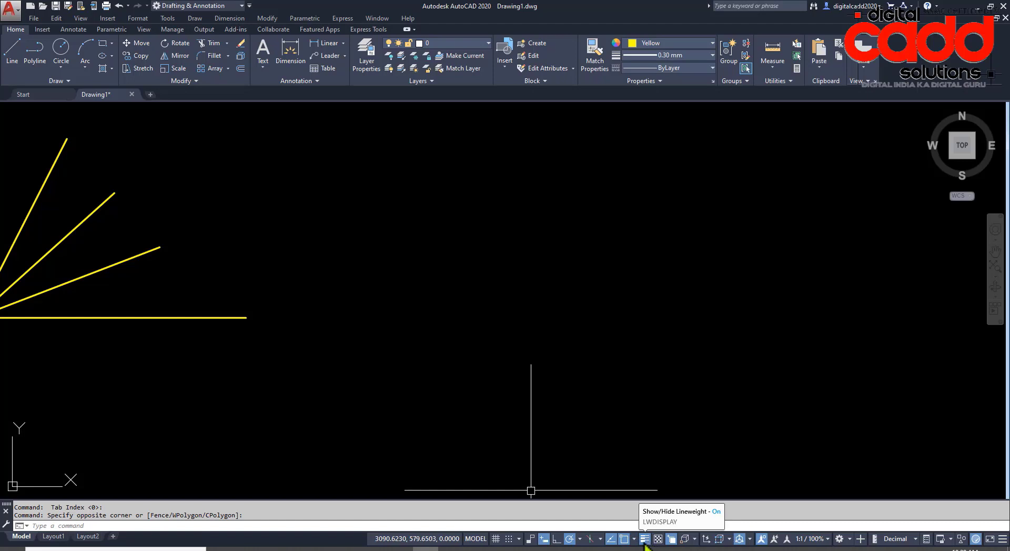
middle_drag(593, 261, 546, 279)
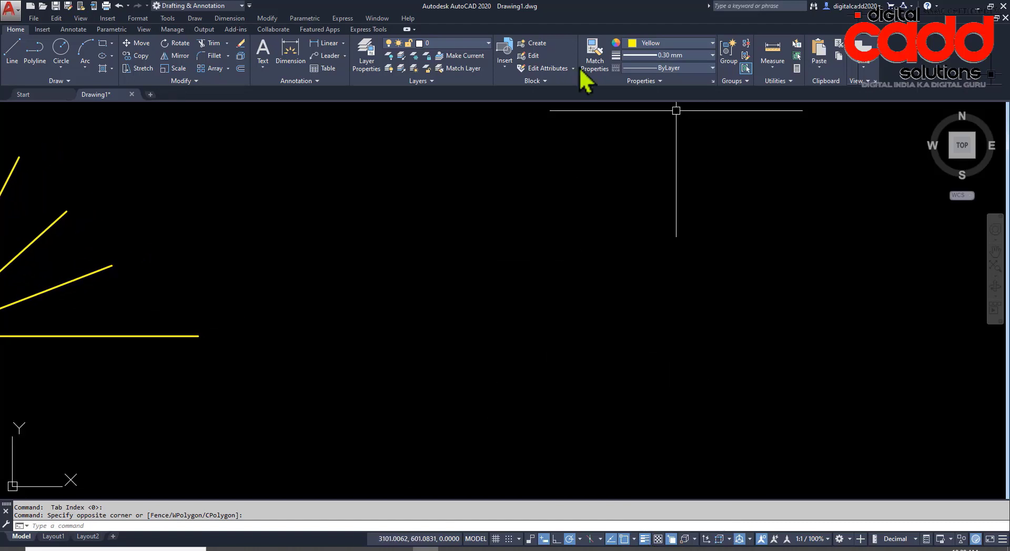
click(103, 43)
click(344, 259)
click(535, 368)
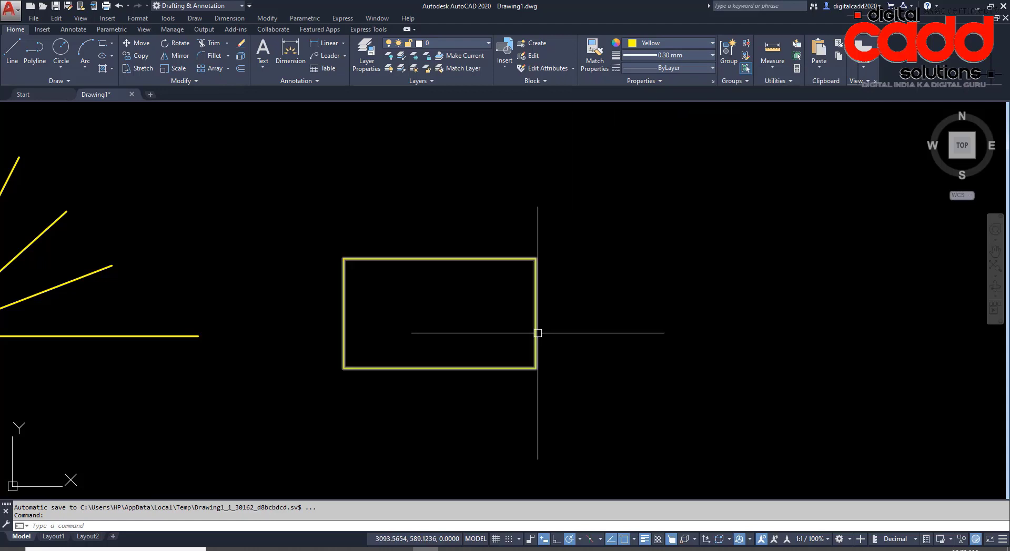
- Toggle the lineweight display off and on repeatedly to compare how the rectangle and radiating lines appear, ending with it on
click(644, 539)
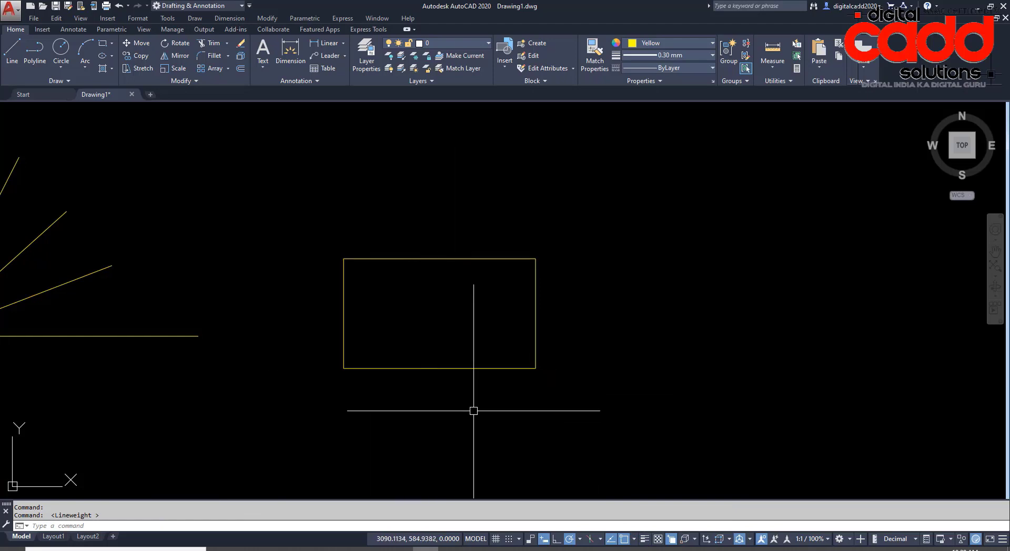
click(646, 540)
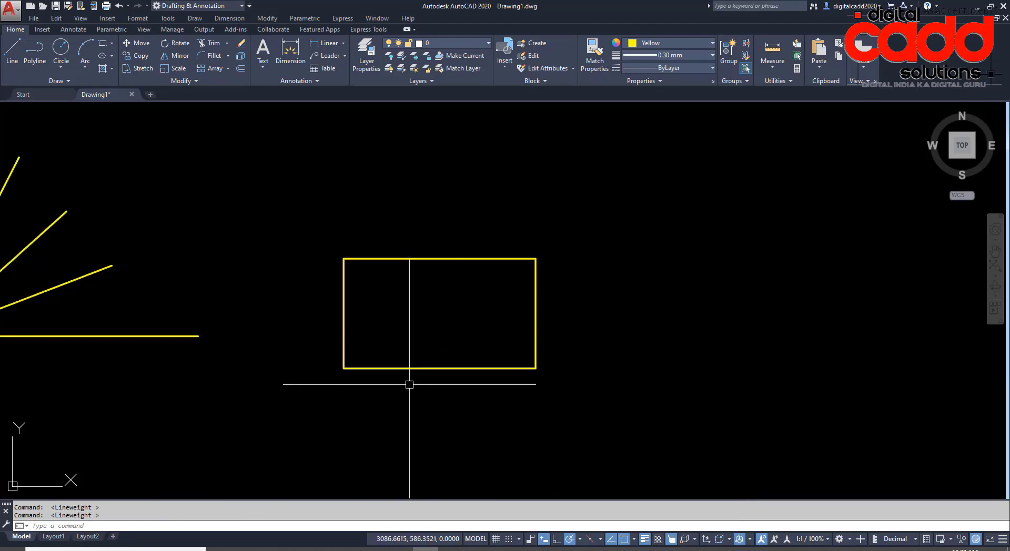
click(645, 542)
click(645, 542)
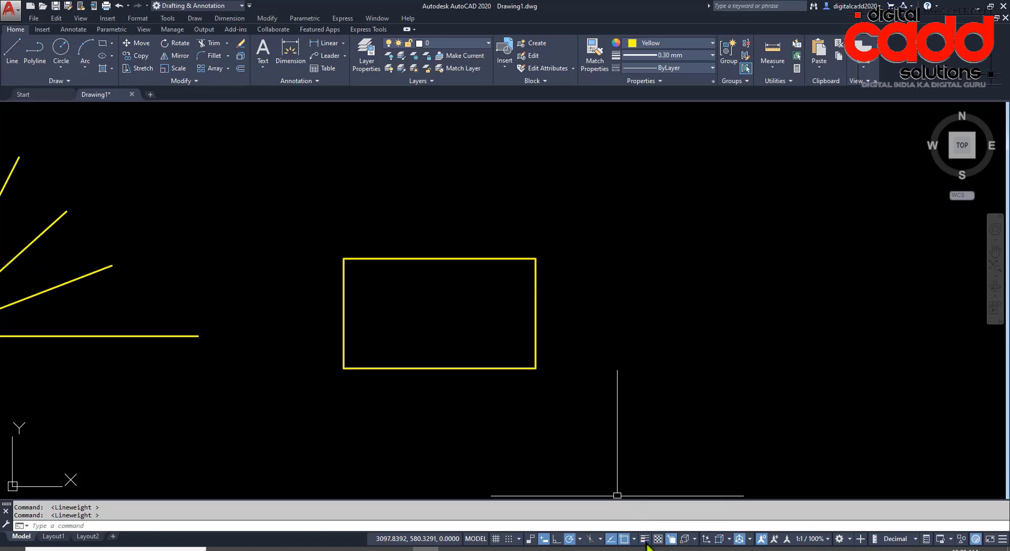
click(646, 543)
click(646, 543)
click(646, 543)
click(646, 543)
click(646, 543)
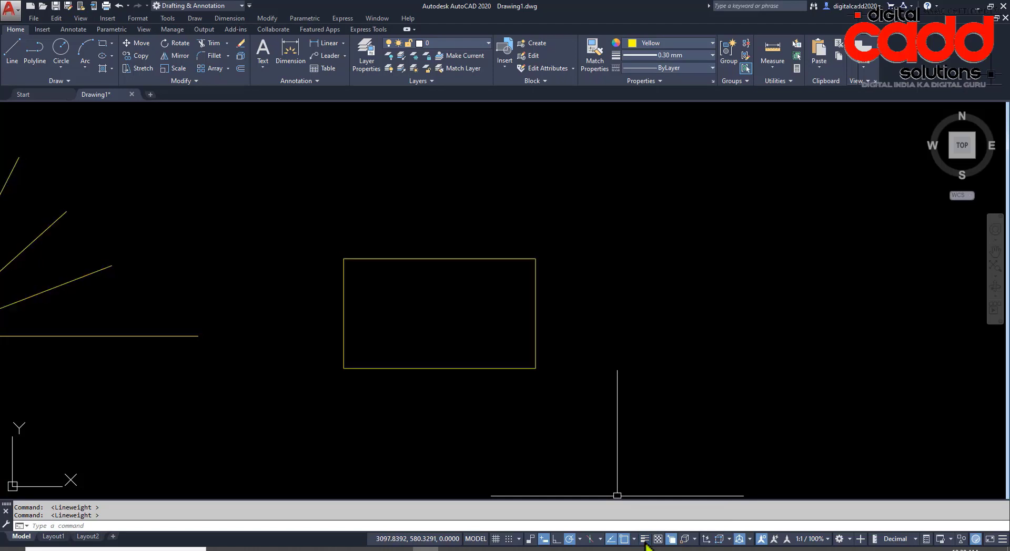
click(646, 544)
click(646, 543)
click(646, 543)
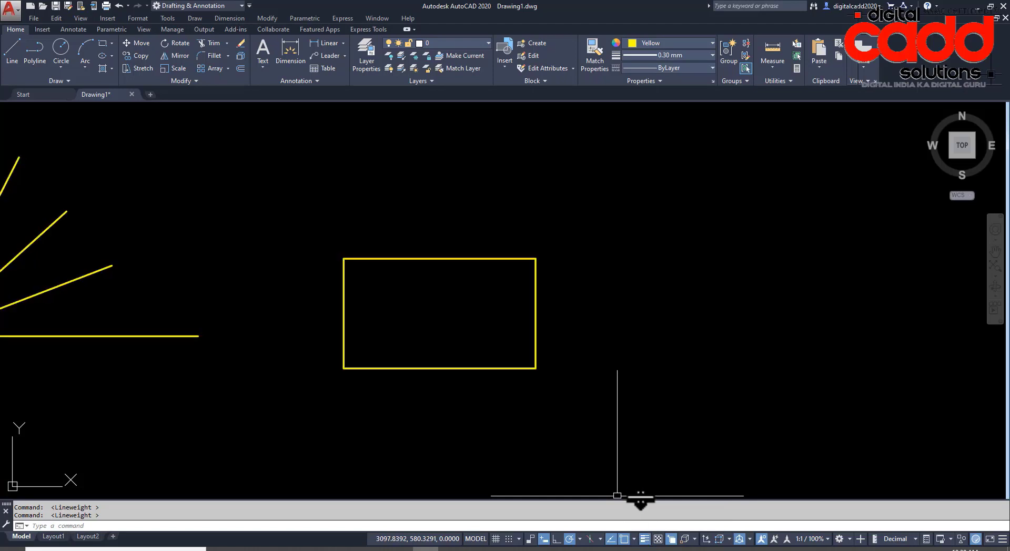
- Remove the LineWeight toggle from the status bar customization and restore it
scroll(636, 338, down, 4)
middle_drag(631, 340, 485, 343)
scroll(475, 334, up, 2)
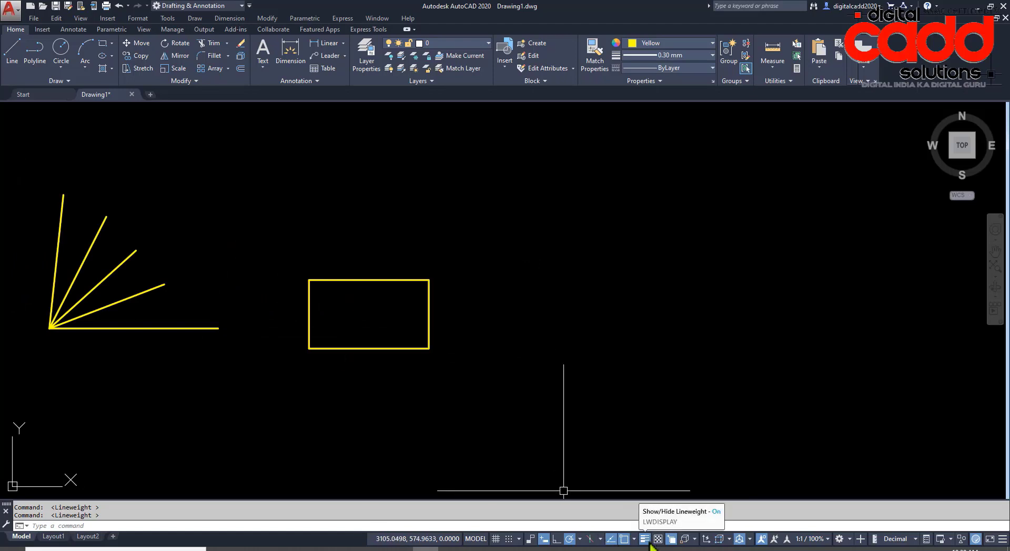
click(1002, 539)
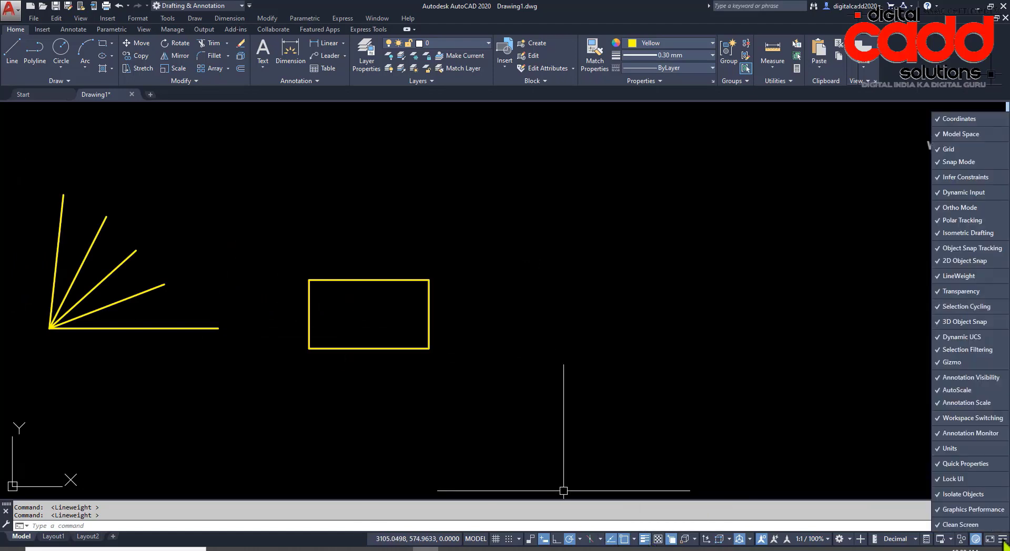
click(940, 278)
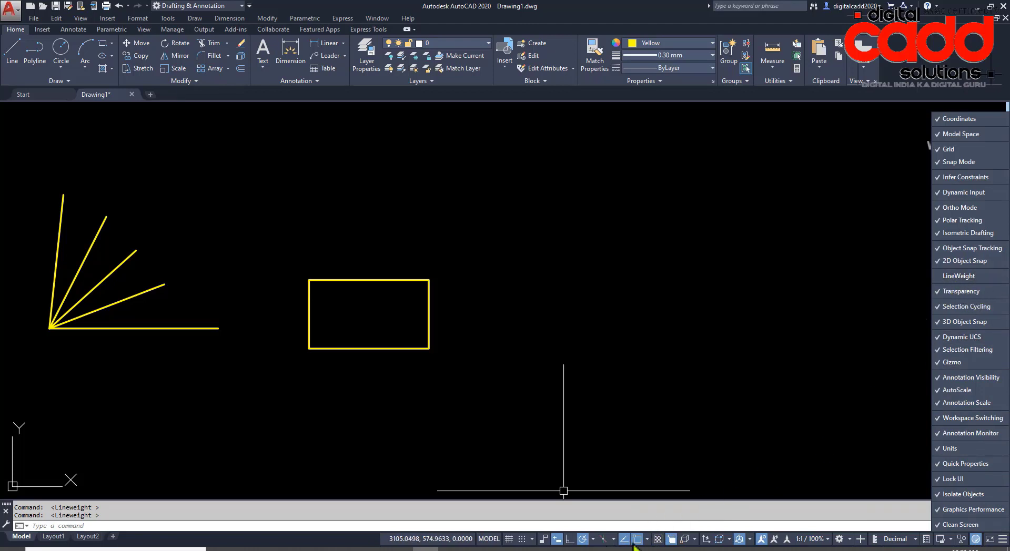
click(946, 277)
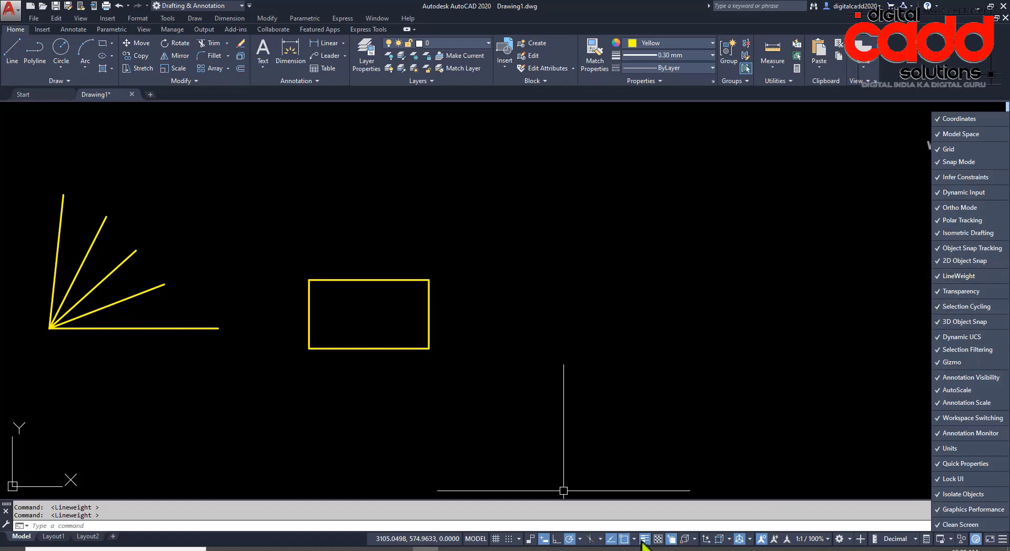
click(575, 325)
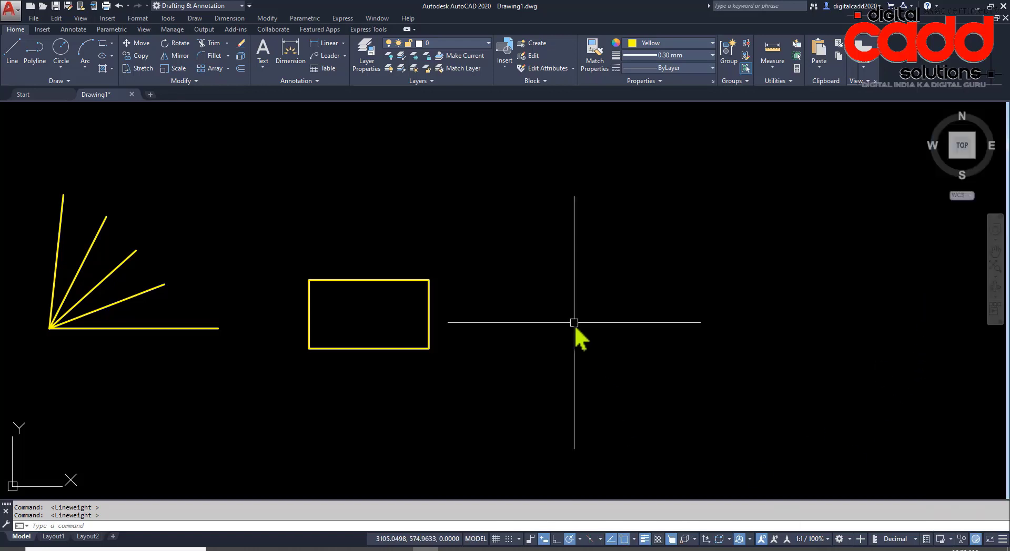
- Turn off the current layer 0 to hide the rectangle and the radiating lines
middle_drag(581, 344, 481, 364)
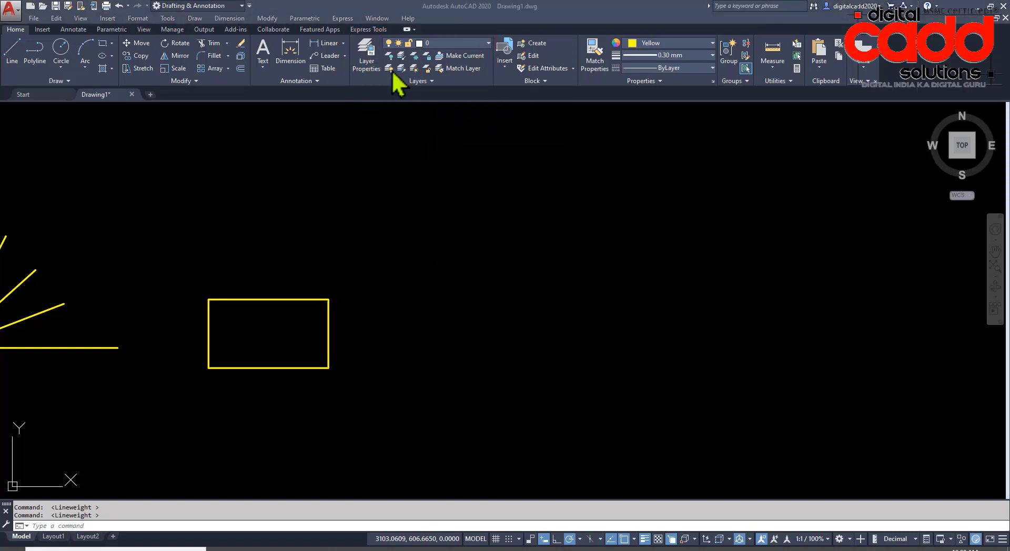
click(467, 43)
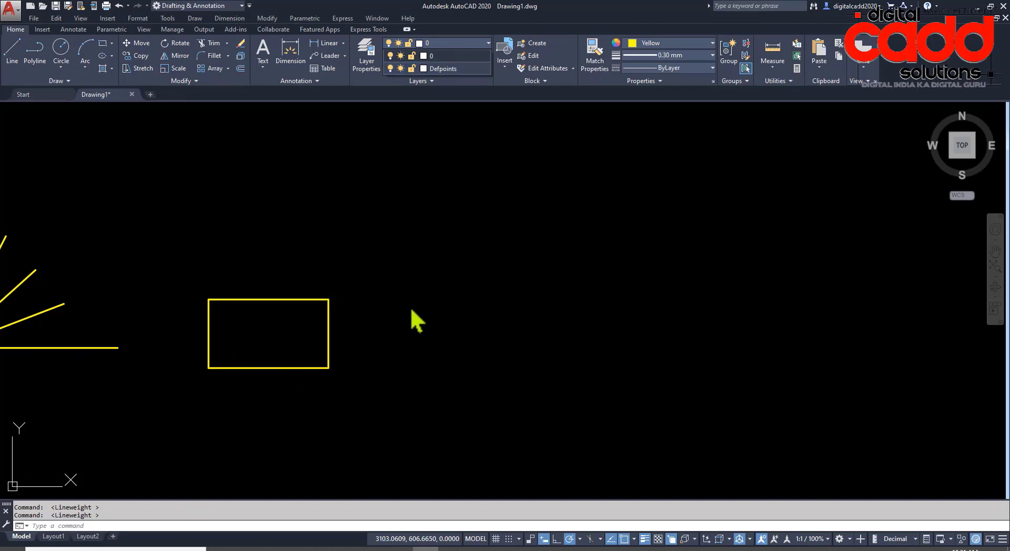
click(448, 226)
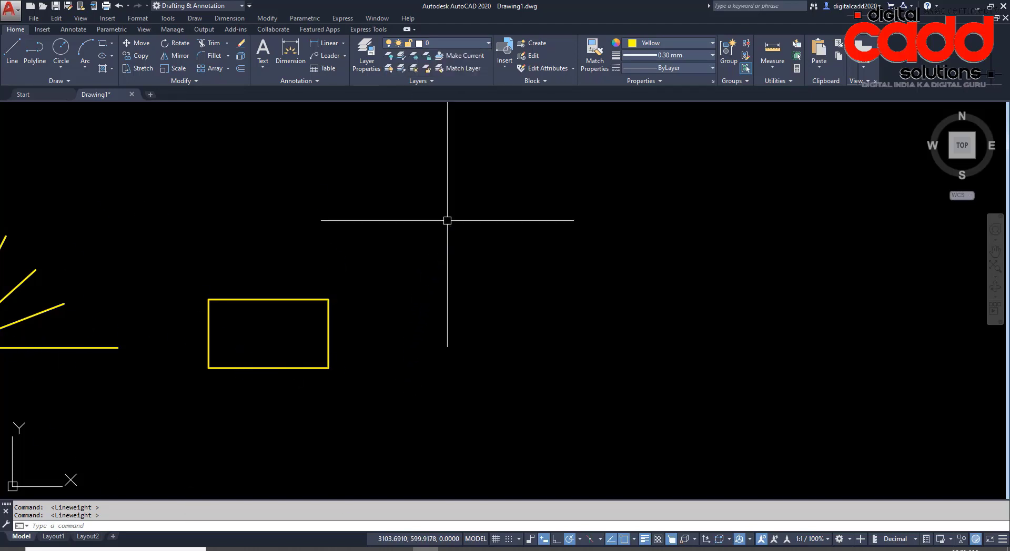
click(438, 40)
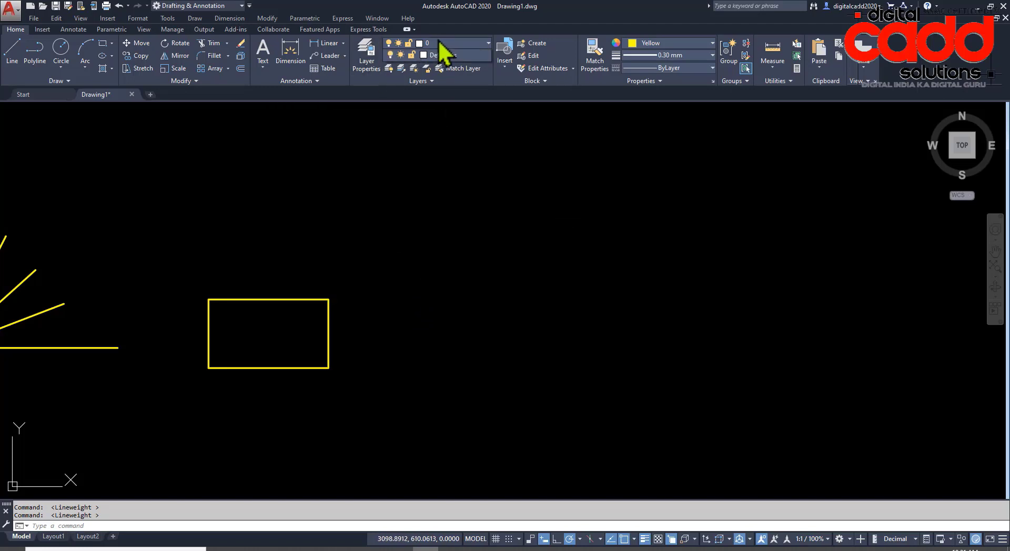
click(389, 57)
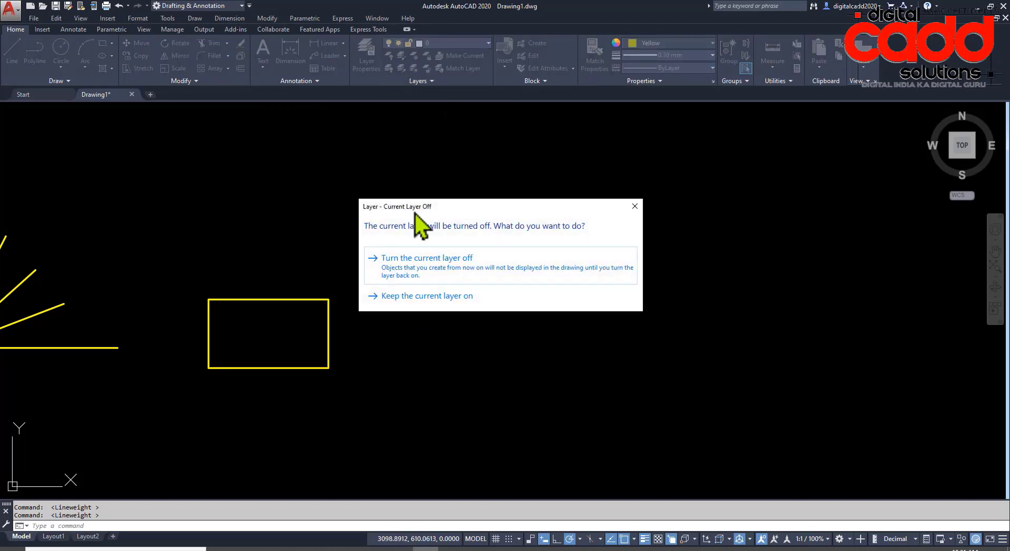
click(425, 271)
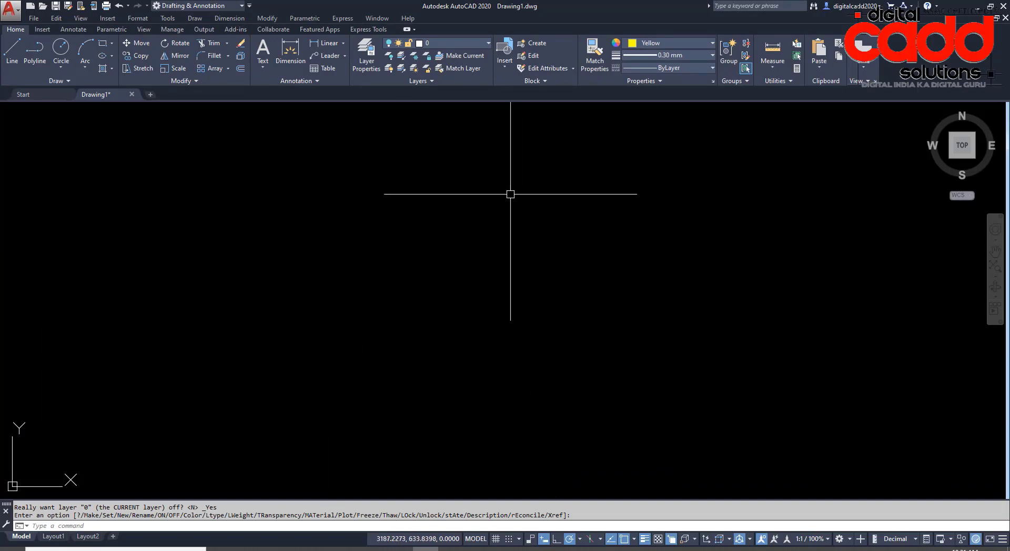
- Turn layer 0 back on and bring the radiating lines and rectangle into view
click(434, 43)
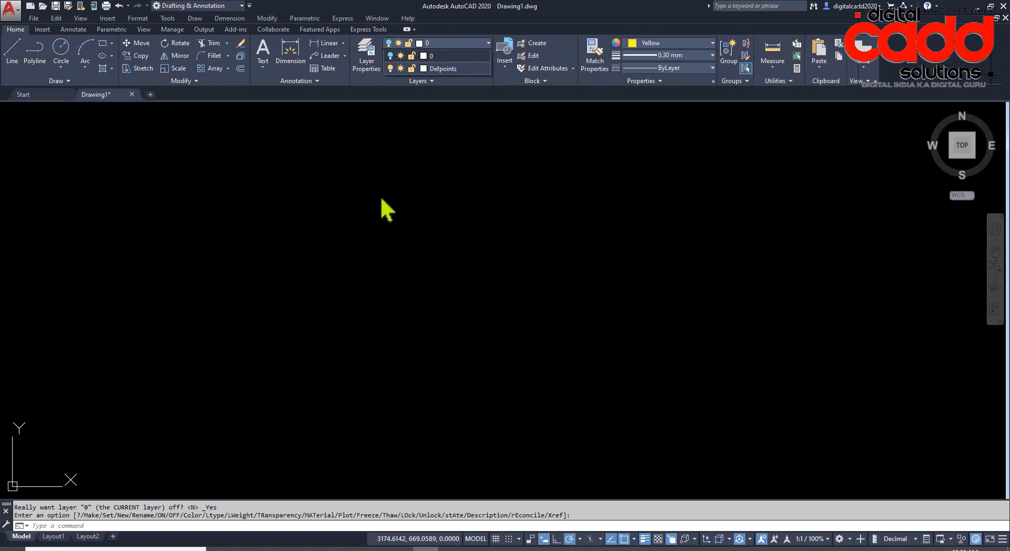
click(440, 43)
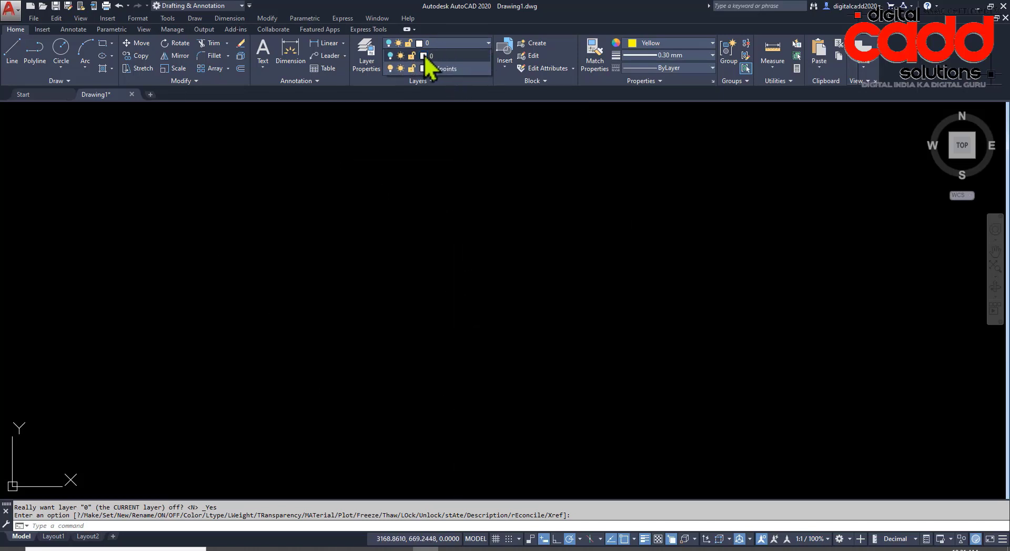
click(390, 56)
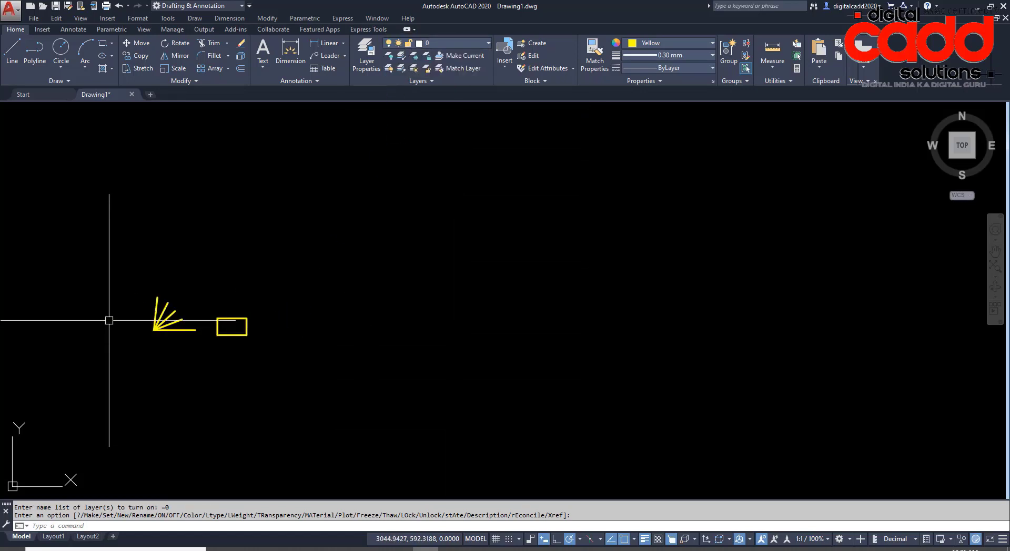
scroll(118, 310, up, 3)
scroll(315, 284, down, 4)
scroll(319, 273, up, 4)
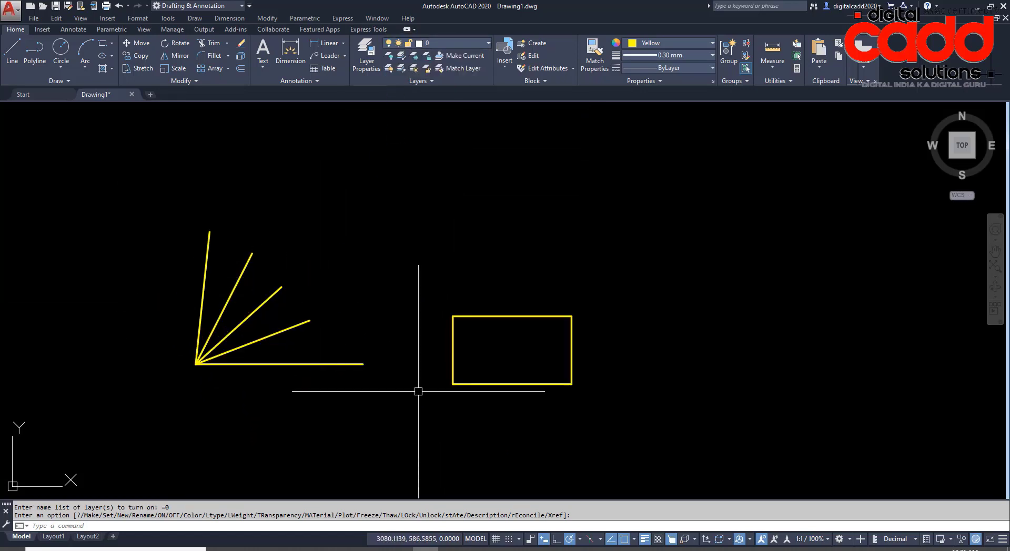
middle_drag(417, 389, 354, 374)
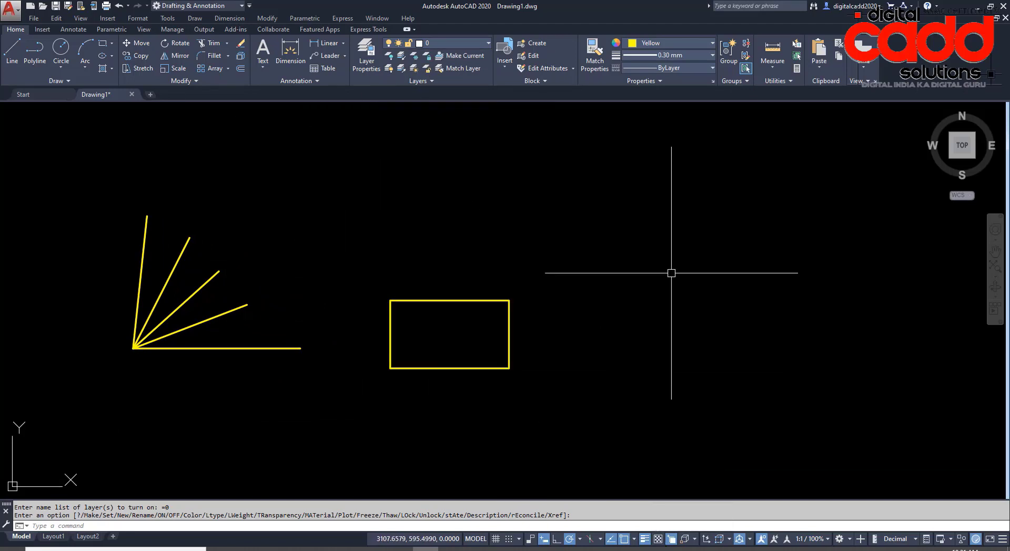
- Create a new layer named MY LAYER in the layer properties manager
scroll(540, 320, up, 2)
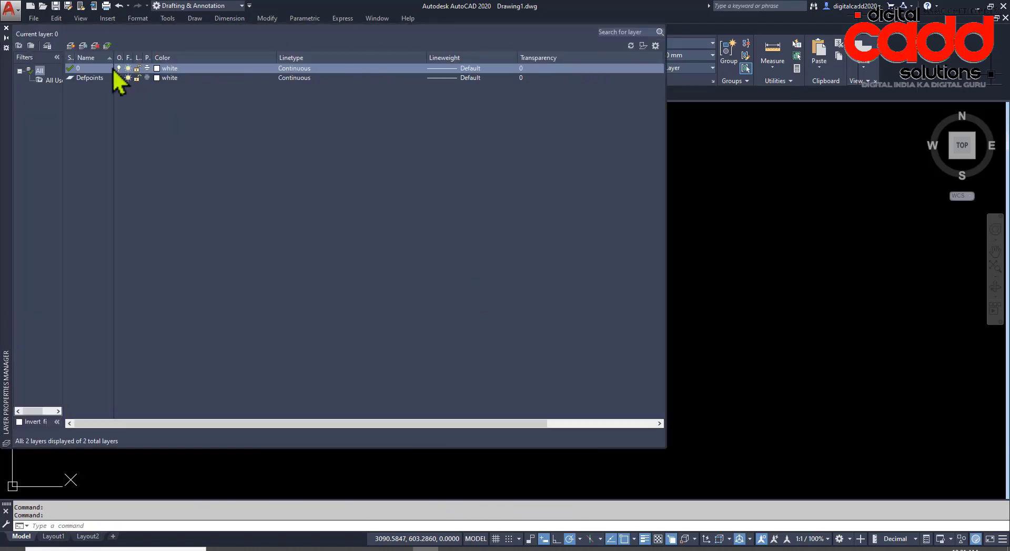
click(70, 46)
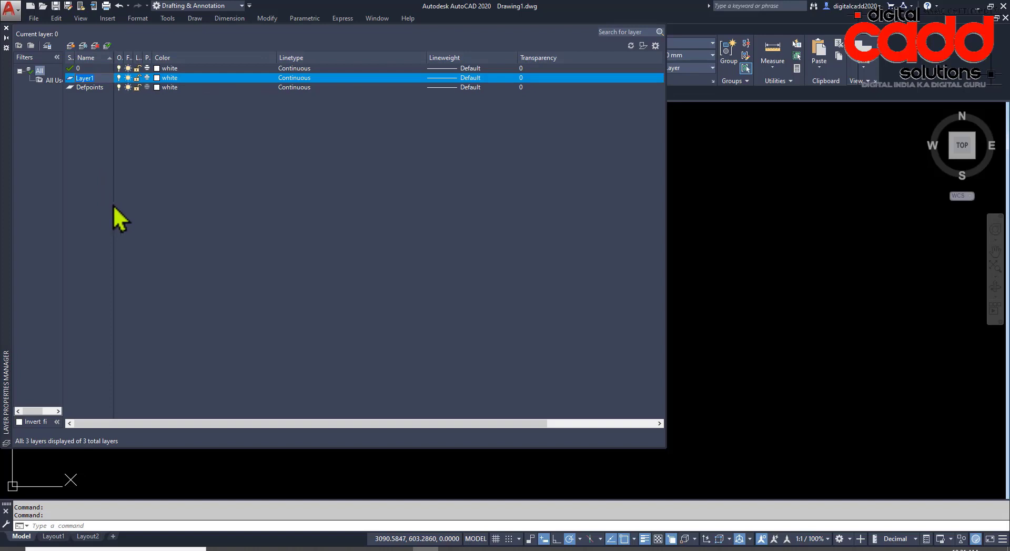
text(MY LAYER)
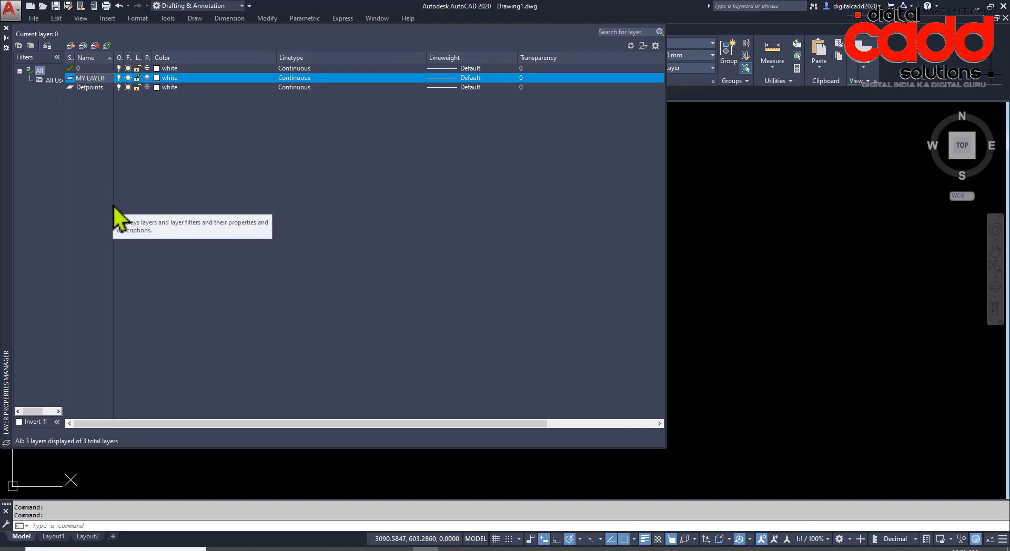
key(Return)
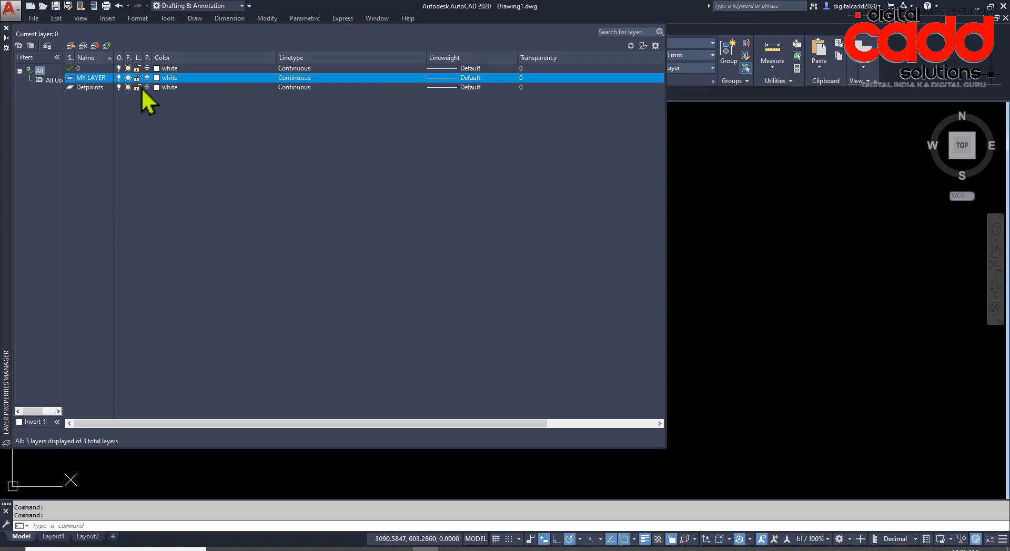
- Give MY LAYER color 30 and a 0.30 mm lineweight, keep its transparency at 0, and close the layer manager
click(159, 80)
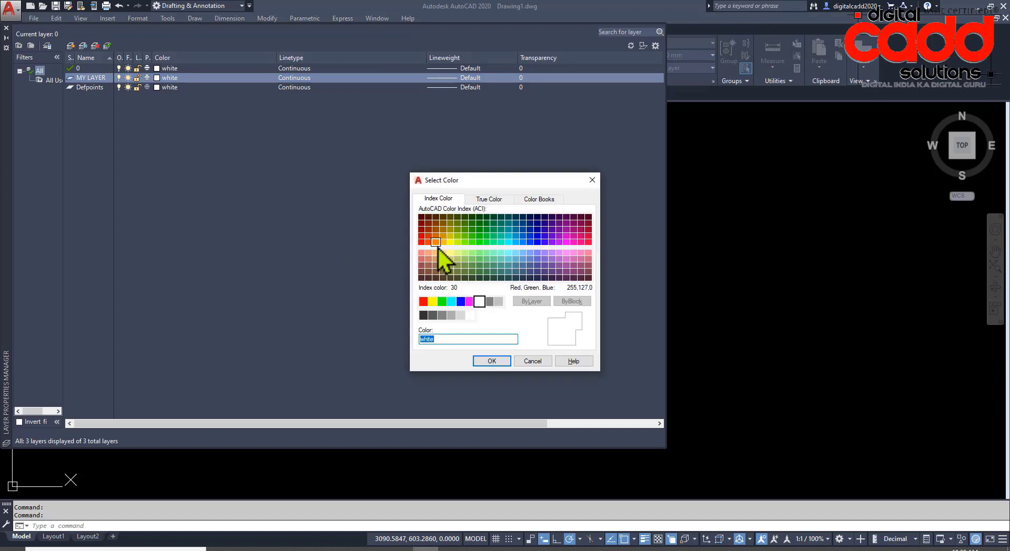
click(437, 246)
click(493, 360)
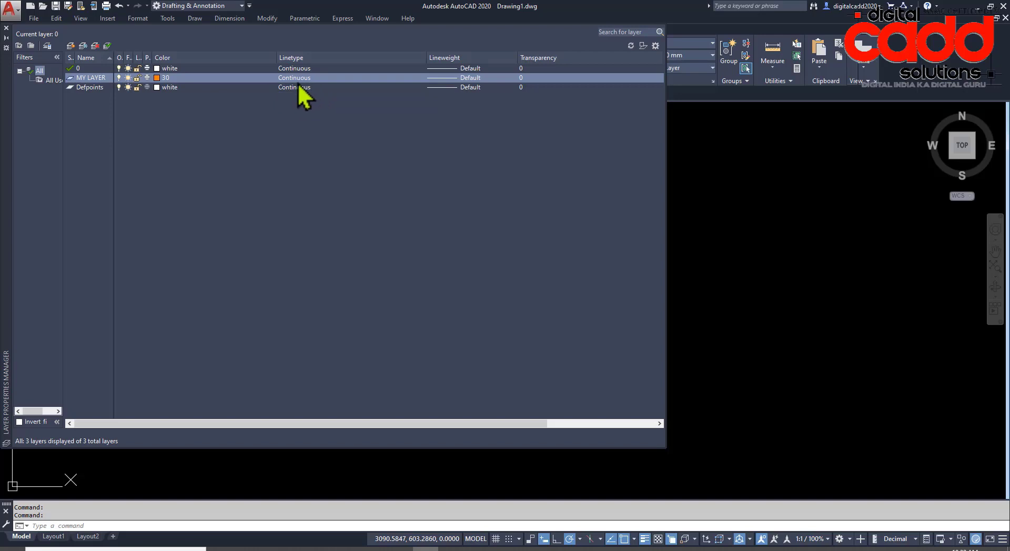
click(448, 81)
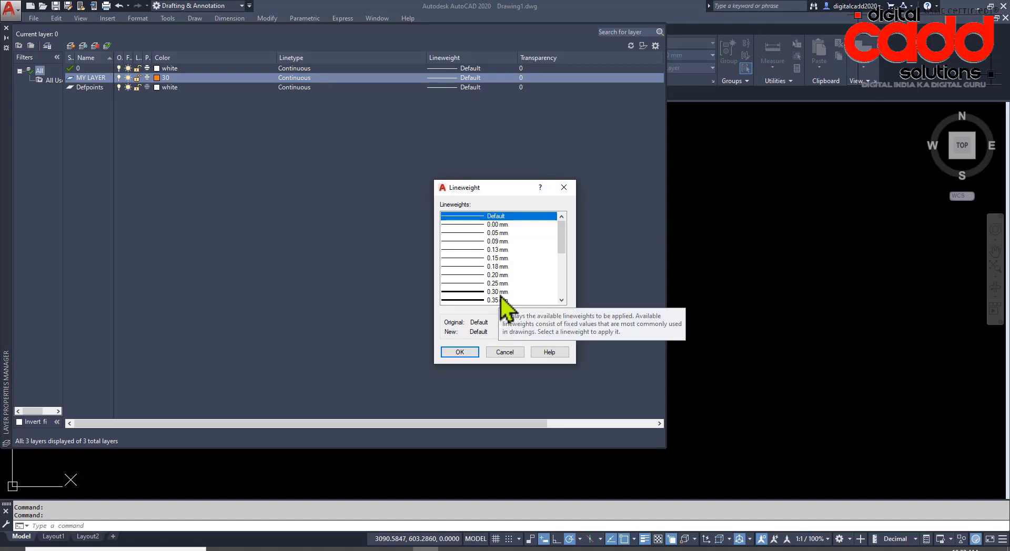
click(499, 293)
click(473, 351)
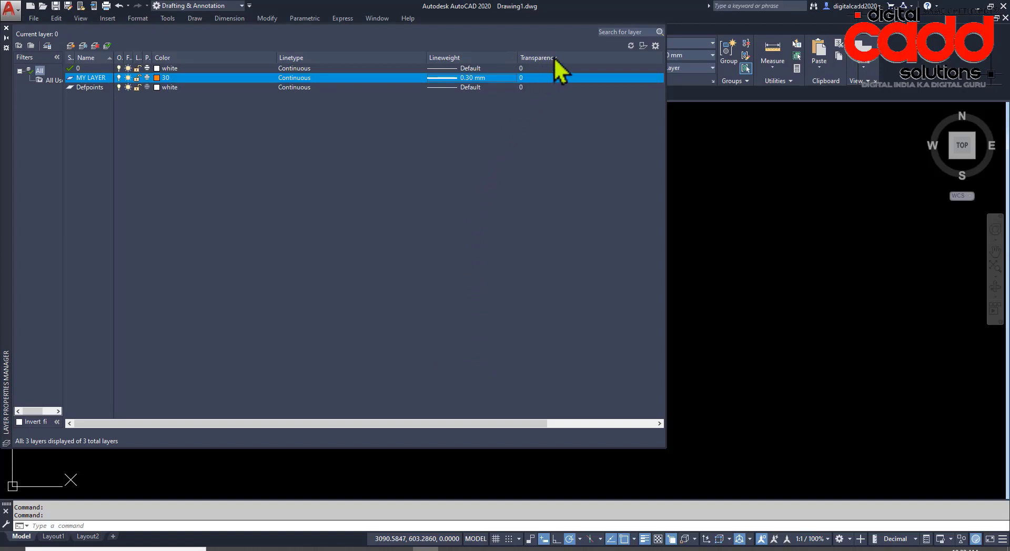
click(538, 81)
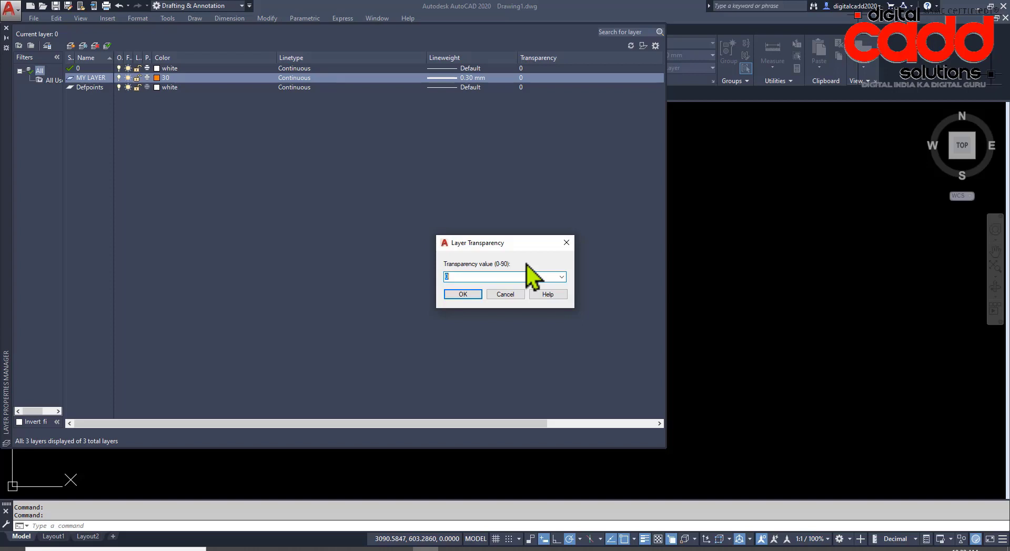
click(459, 297)
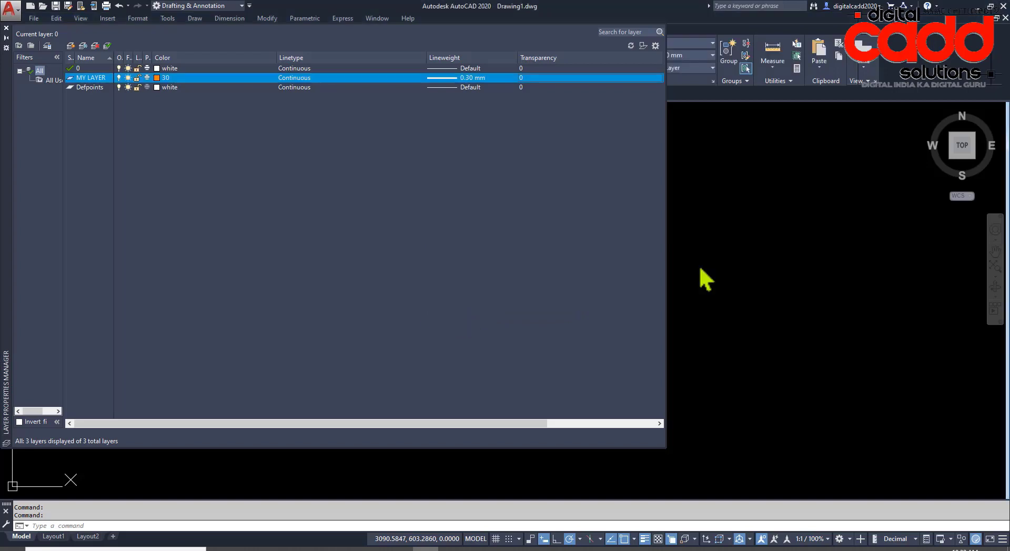
click(6, 28)
- Set the current object color and lineweight to ByLayer and make MY LAYER the current layer
middle_drag(605, 359, 389, 359)
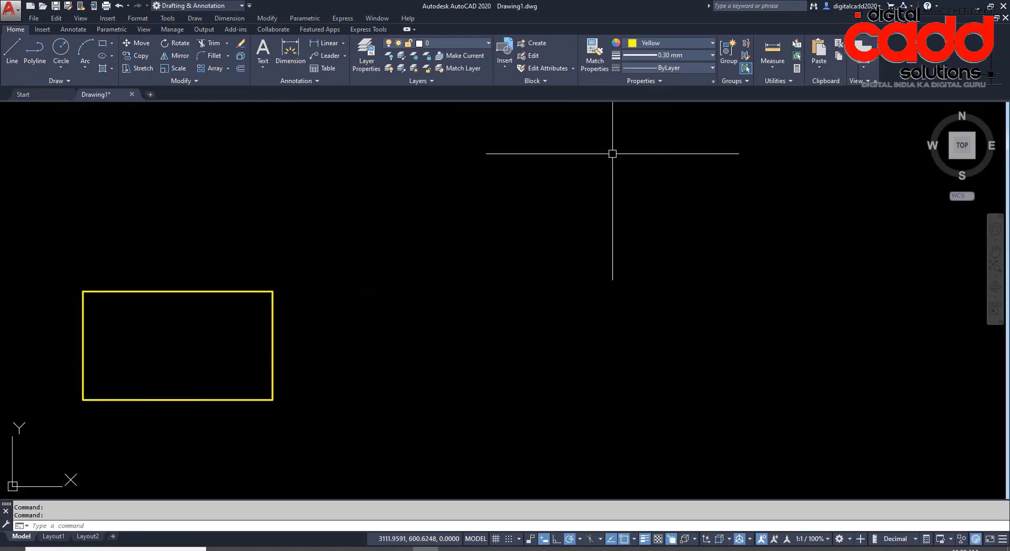
click(664, 44)
click(670, 56)
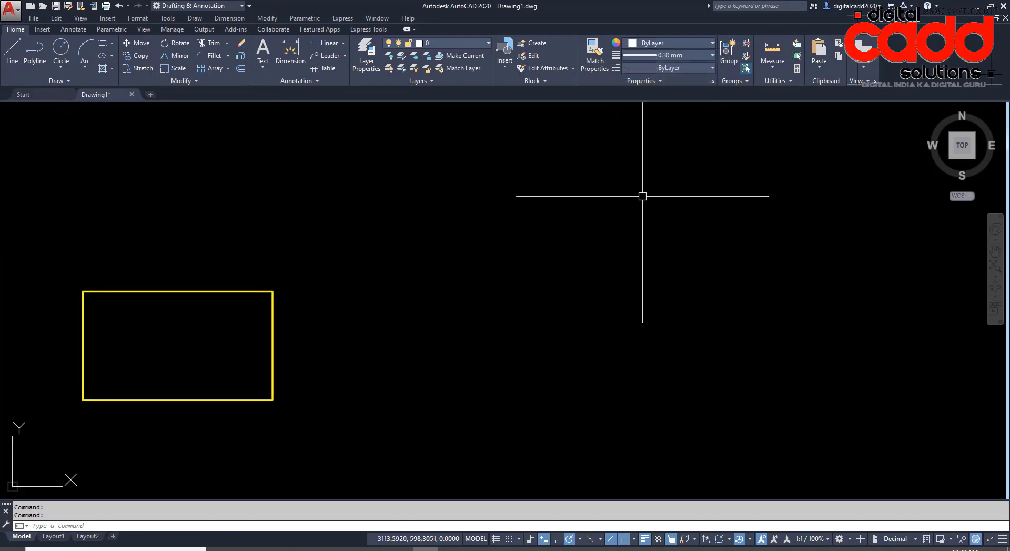
click(680, 55)
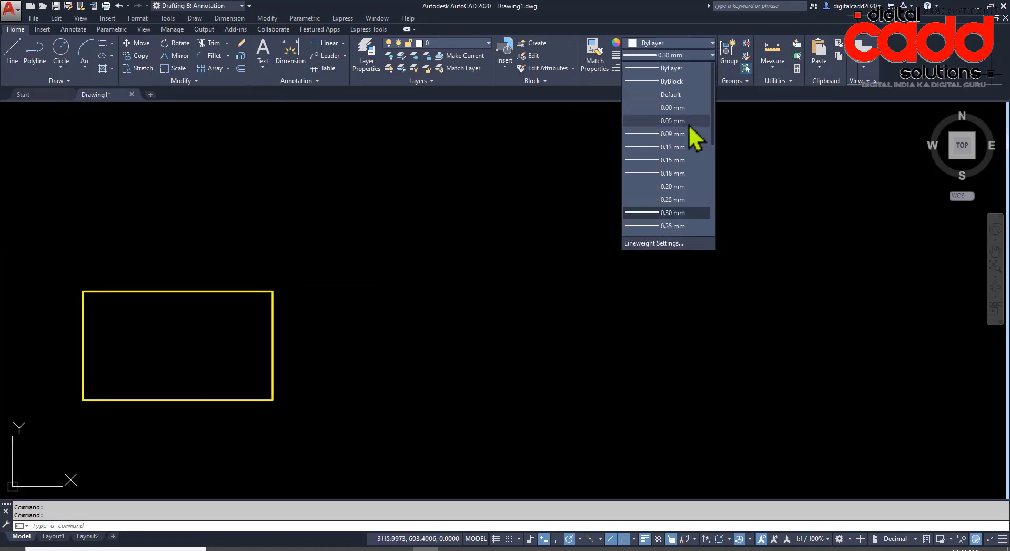
click(683, 73)
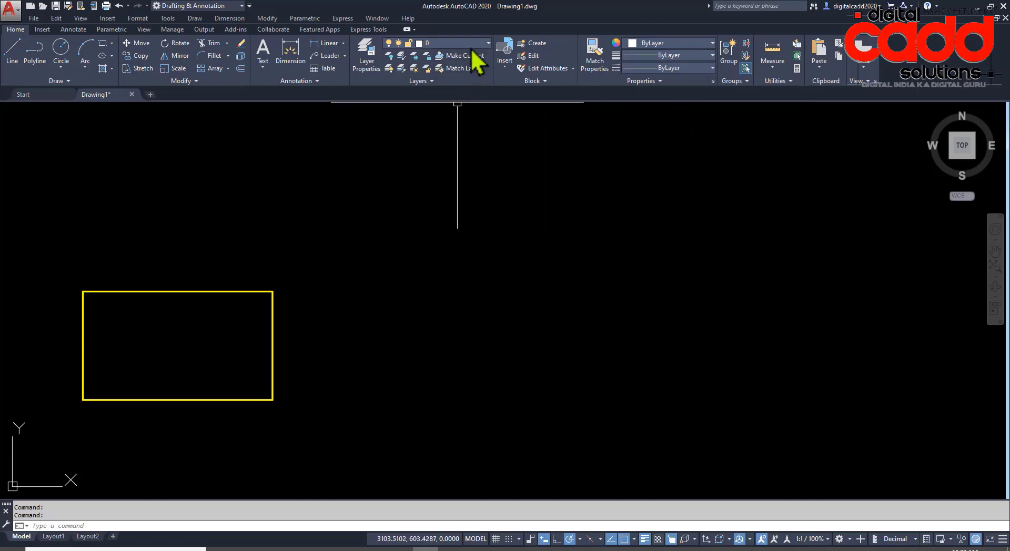
click(447, 43)
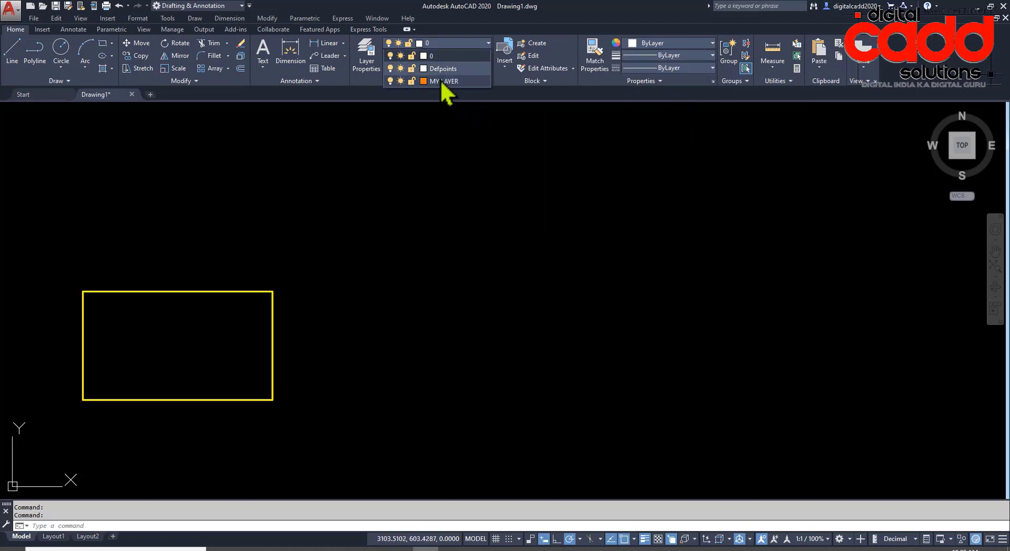
click(443, 82)
- Draw a rectangle on MY LAYER in the empty area to the right of the yellow rectangle
middle_drag(554, 317, 497, 329)
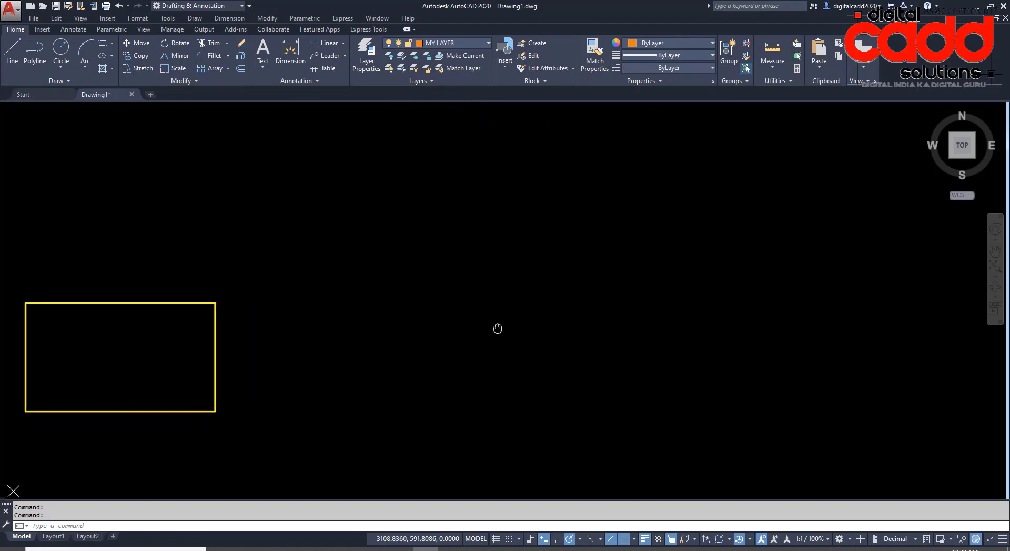
click(104, 42)
click(469, 370)
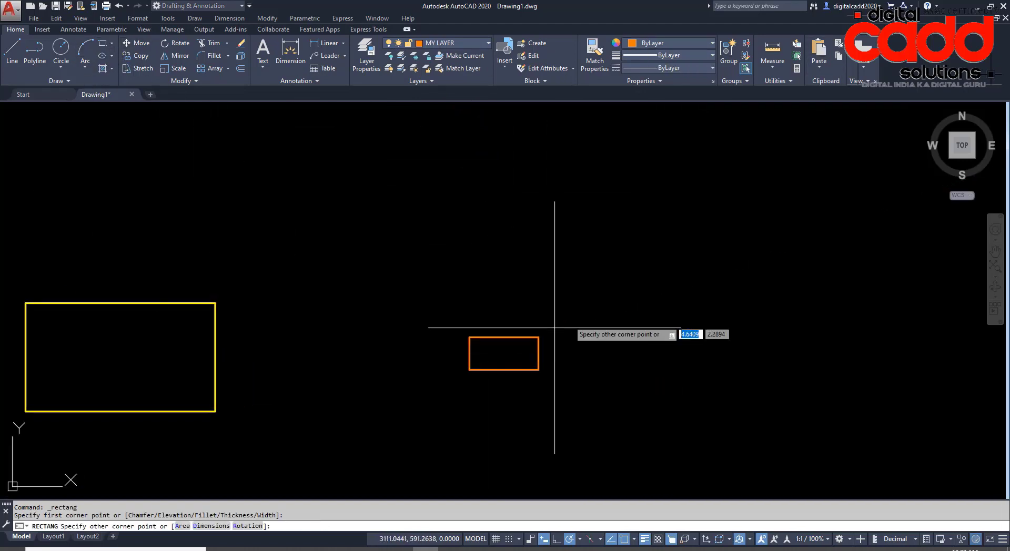
click(708, 225)
- Fill the orange rectangle with a gradient hatch using colors 237,31,36 and 122,175,223
middle_drag(800, 356, 651, 385)
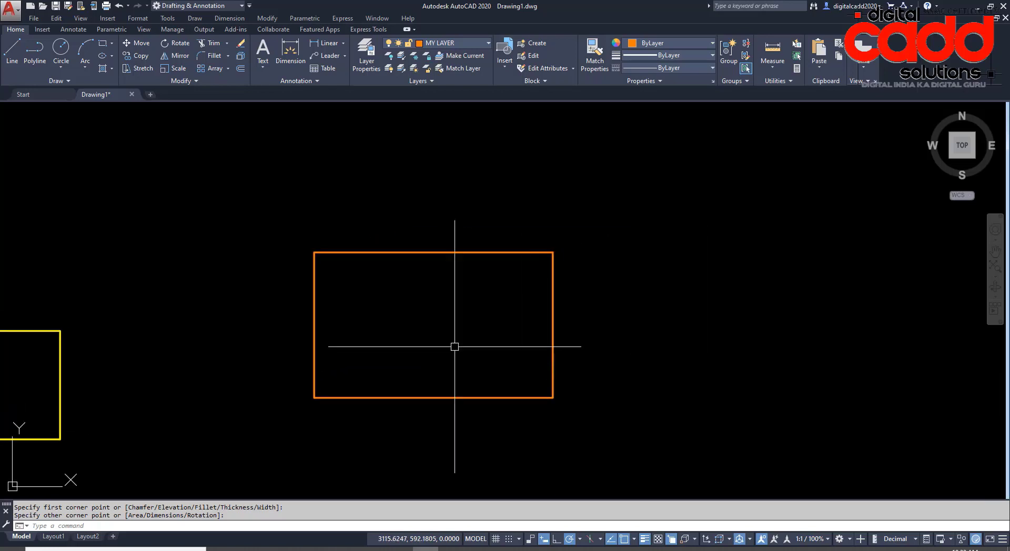
click(112, 69)
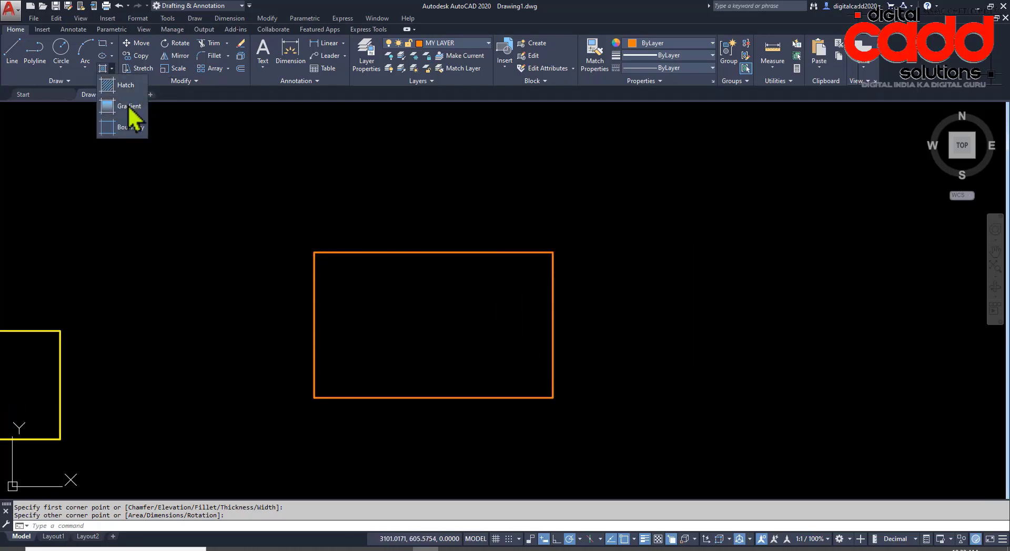
click(111, 108)
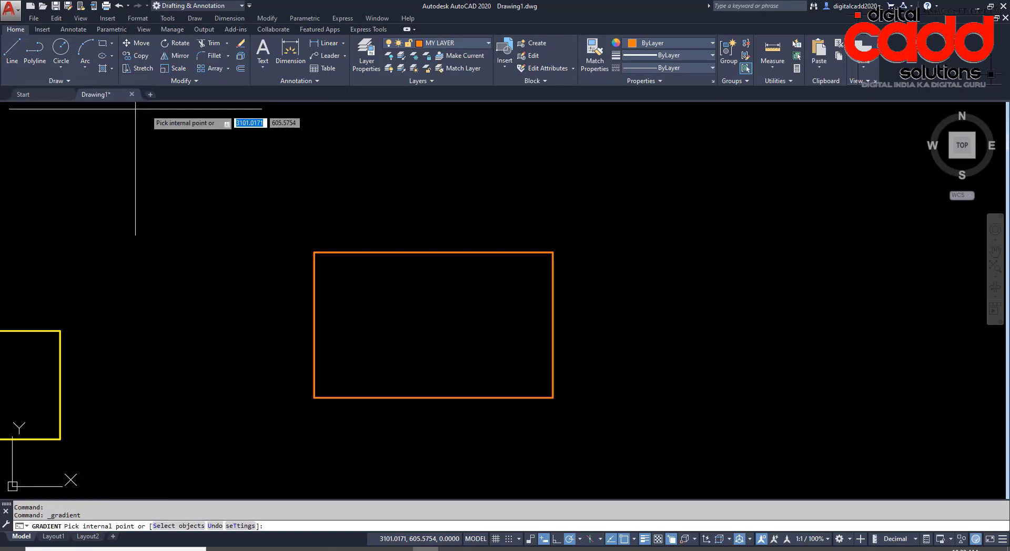
click(474, 298)
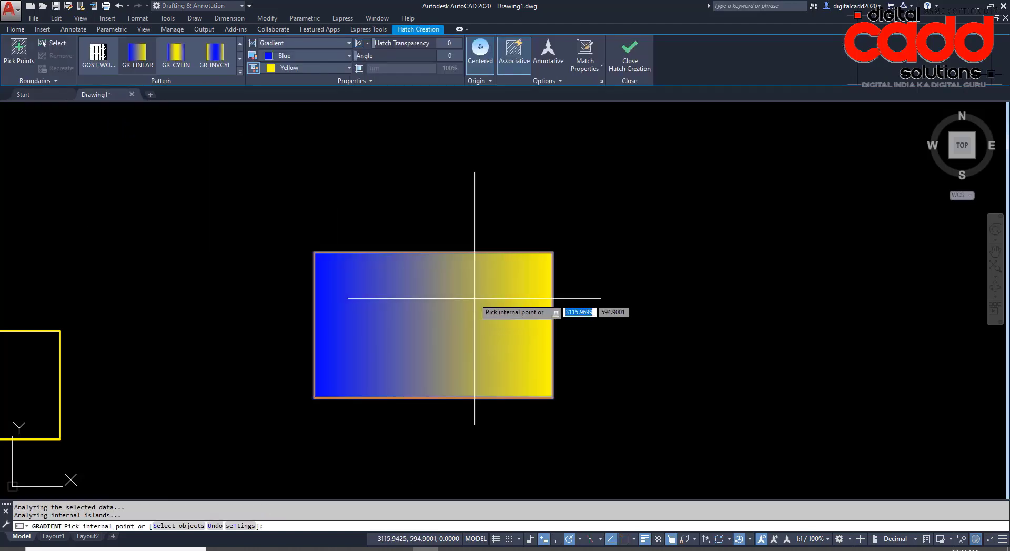
click(290, 57)
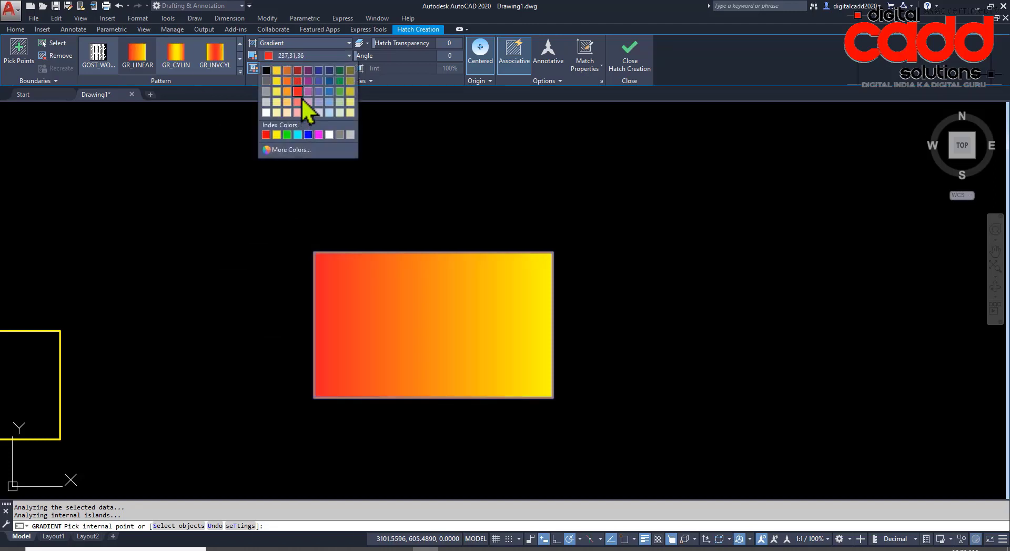
click(300, 95)
click(305, 68)
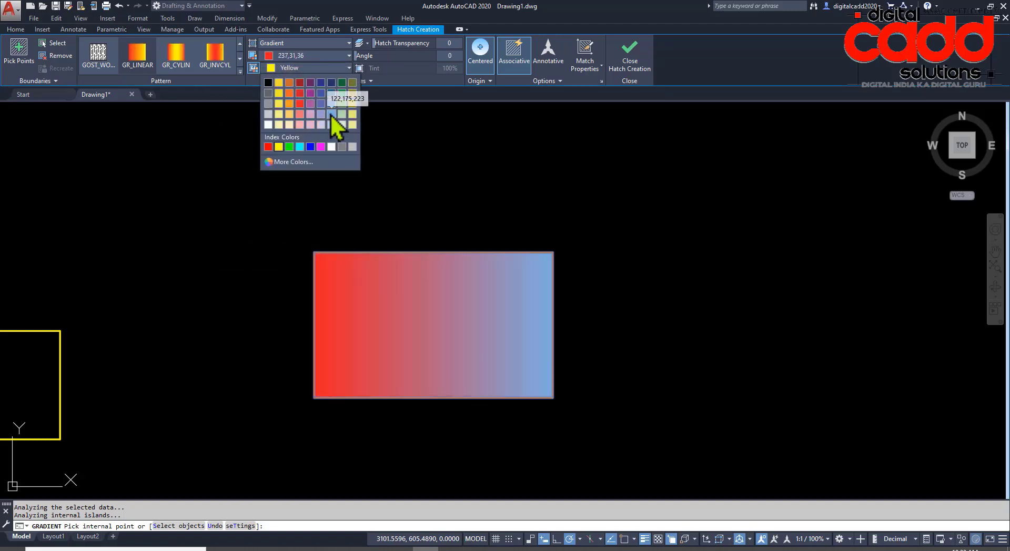
click(331, 114)
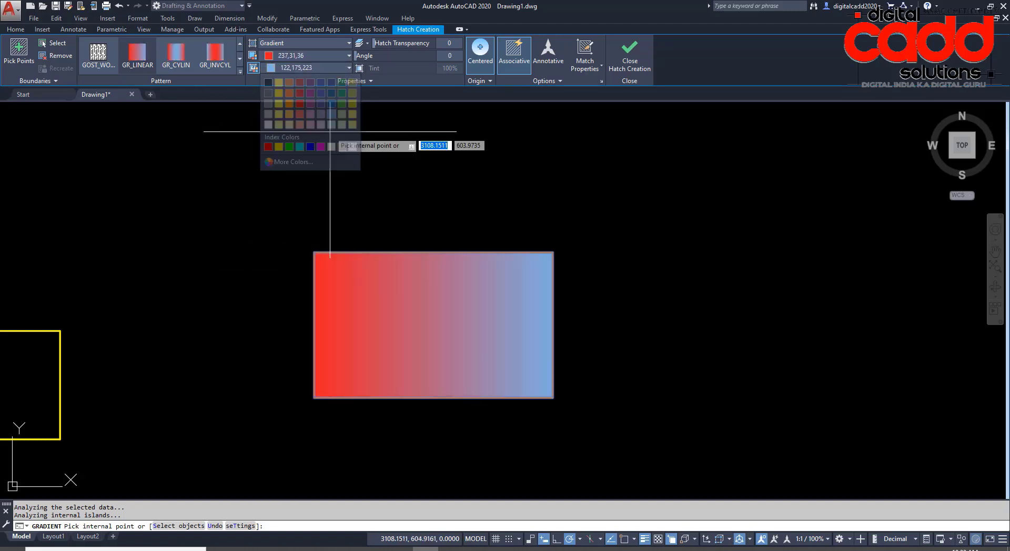
- Apply the GR_INVSPH pattern to the gradient fill and finish the hatch
click(240, 72)
click(213, 94)
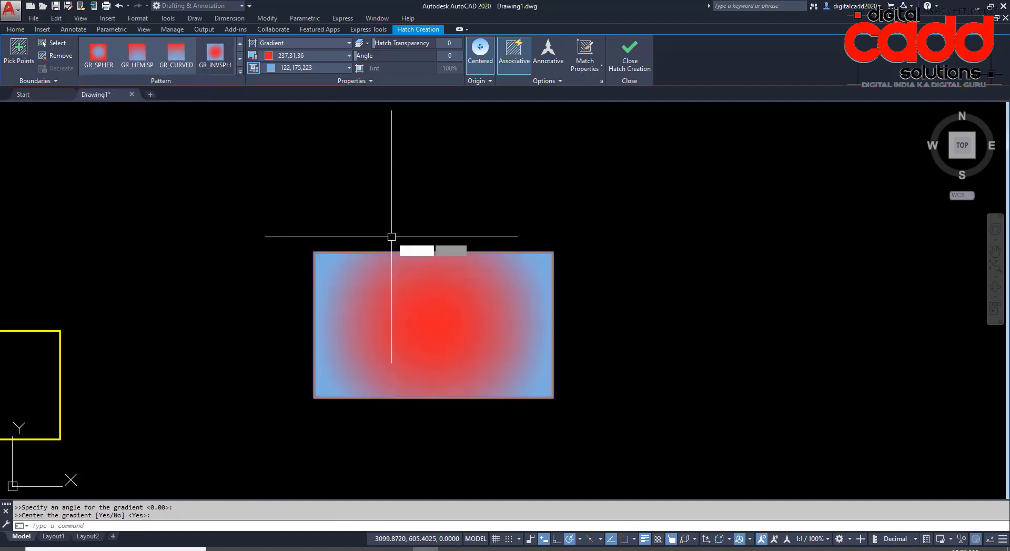
key(Return)
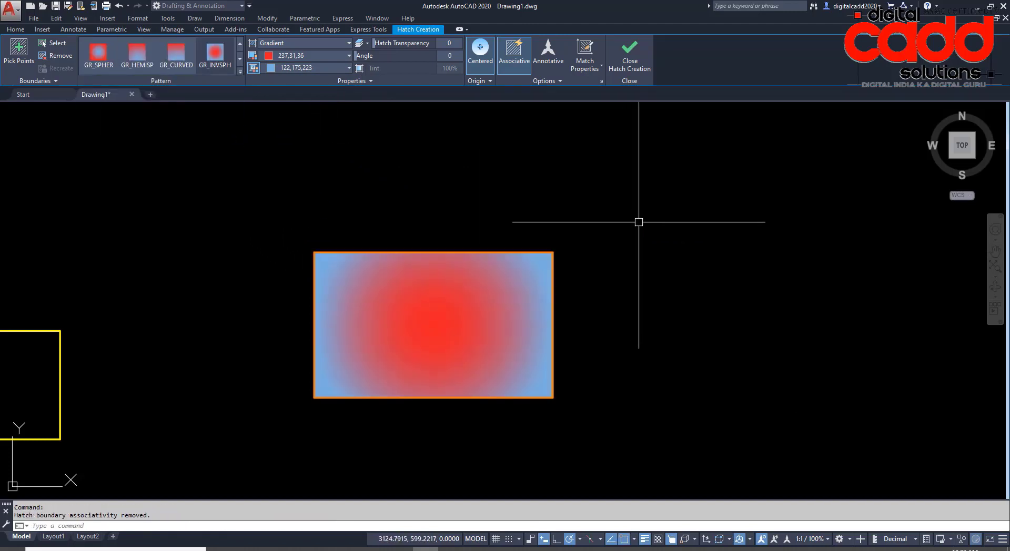
- Change the gradient fill's two colors to Green and Blue, then deselect it
click(504, 331)
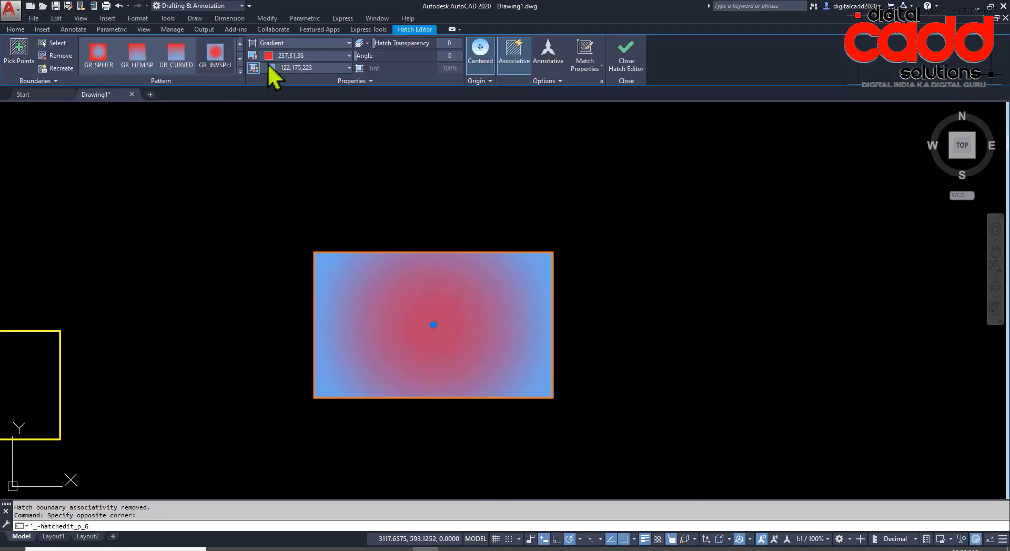
click(270, 57)
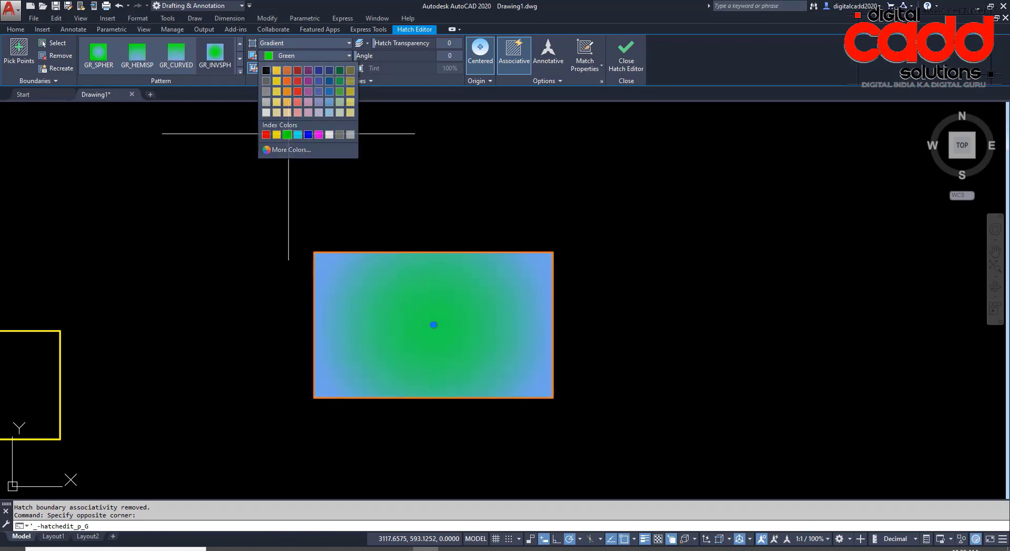
click(288, 135)
click(277, 69)
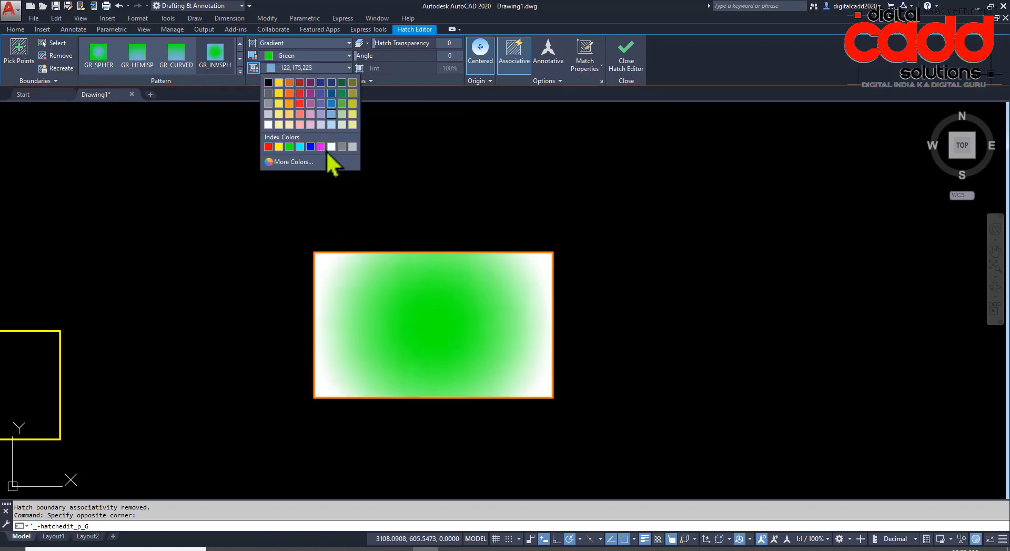
click(311, 147)
key(Escape)
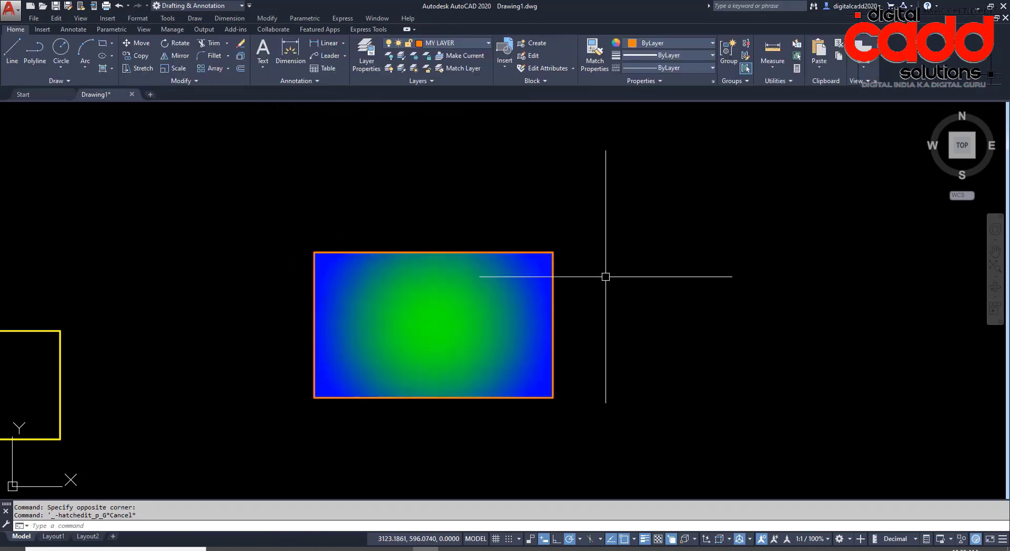
- Set the transparency of MY LAYER to 60 in the layer properties manager
middle_drag(605, 276, 556, 281)
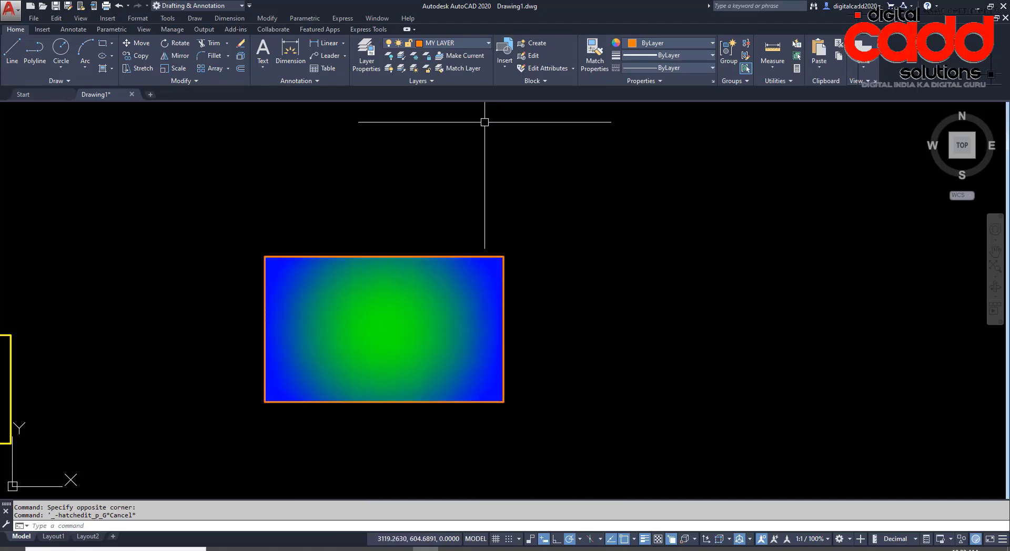
click(368, 58)
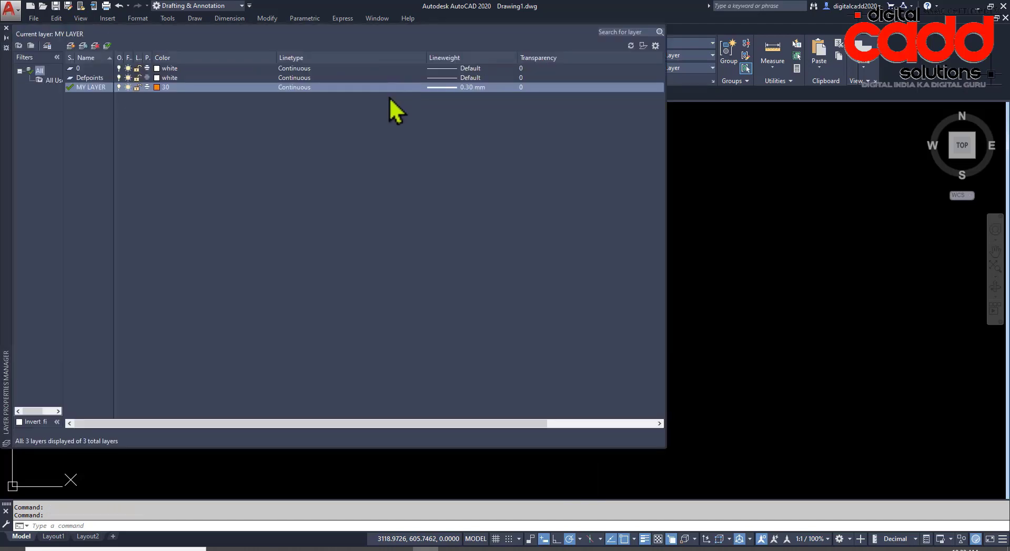
mouse_move(775, 337)
middle_down()
mouse_move(787, 353)
mouse_move(855, 332)
middle_up()
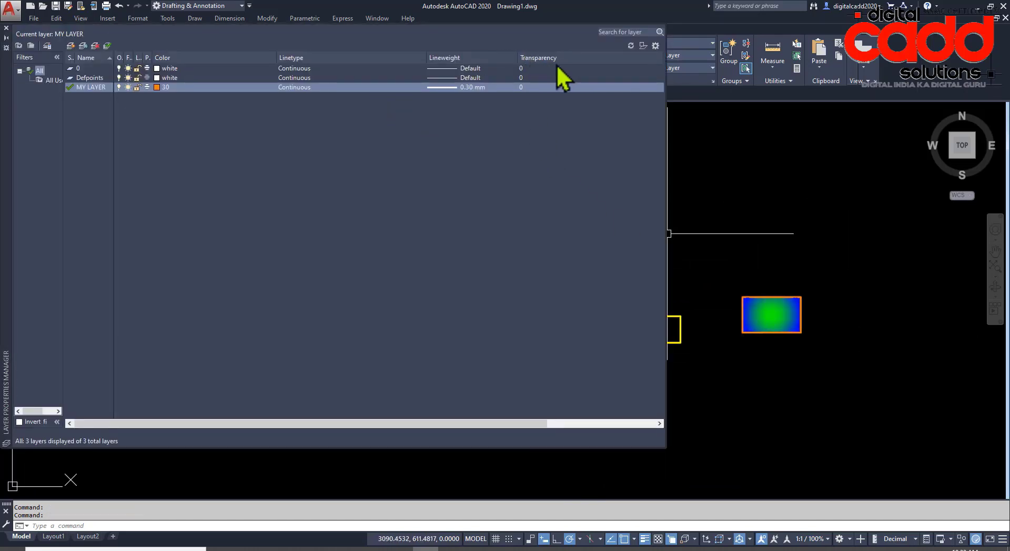
click(521, 87)
text(6)
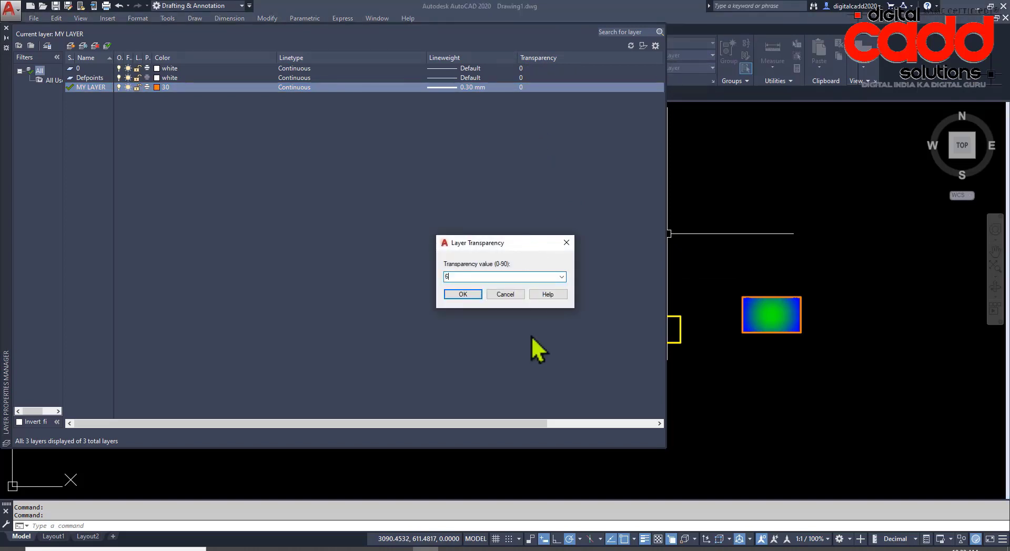
text(0)
click(473, 295)
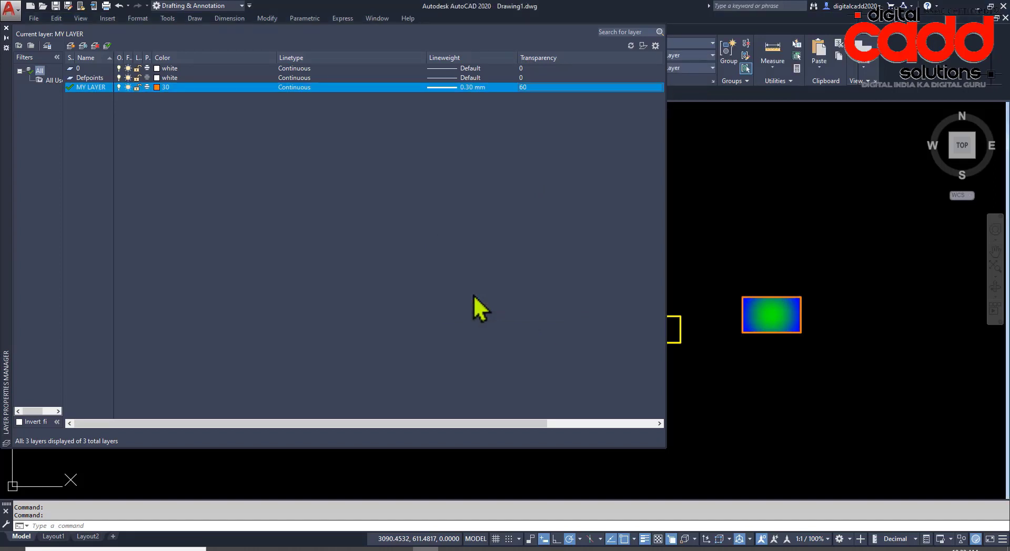
- Close the layer properties manager and toggle the transparency display to compare the gradient rectangle, leaving the display on
click(6, 27)
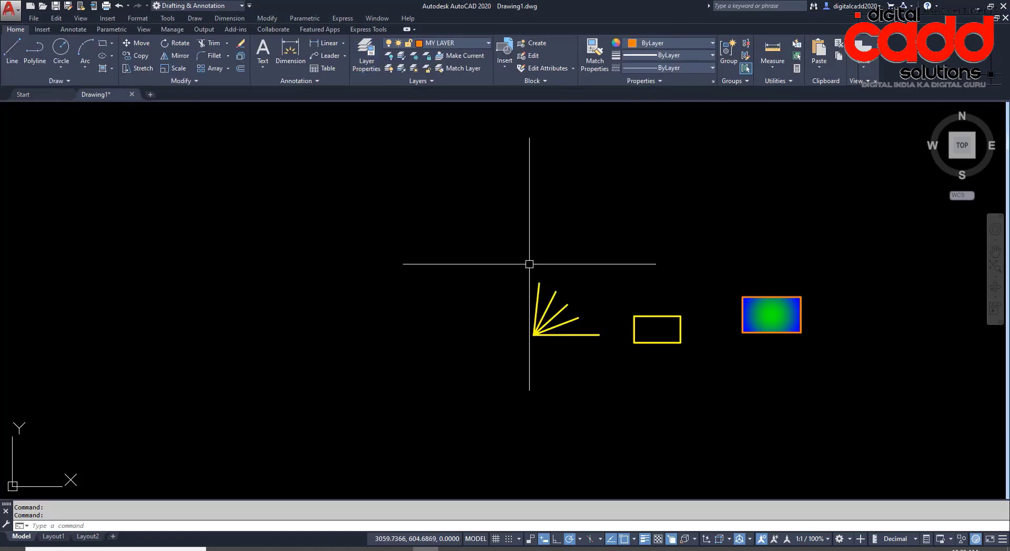
middle_drag(863, 351, 468, 295)
scroll(481, 390, up, 4)
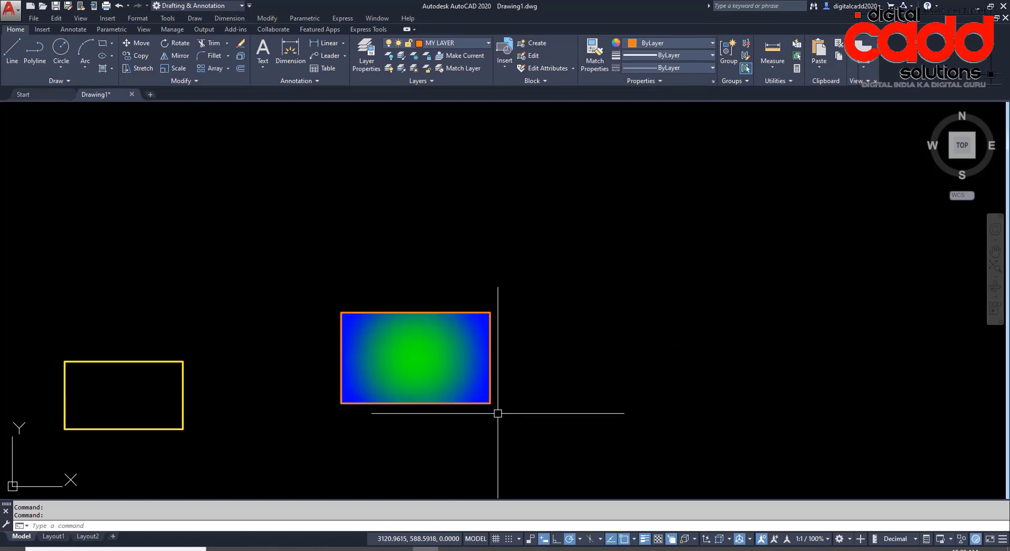
scroll(505, 426, up, 2)
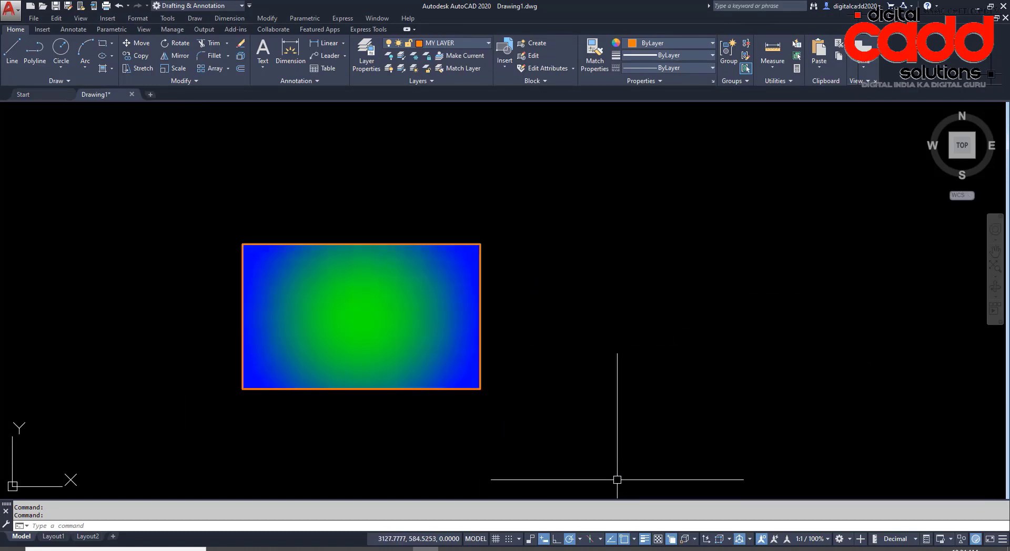
click(658, 539)
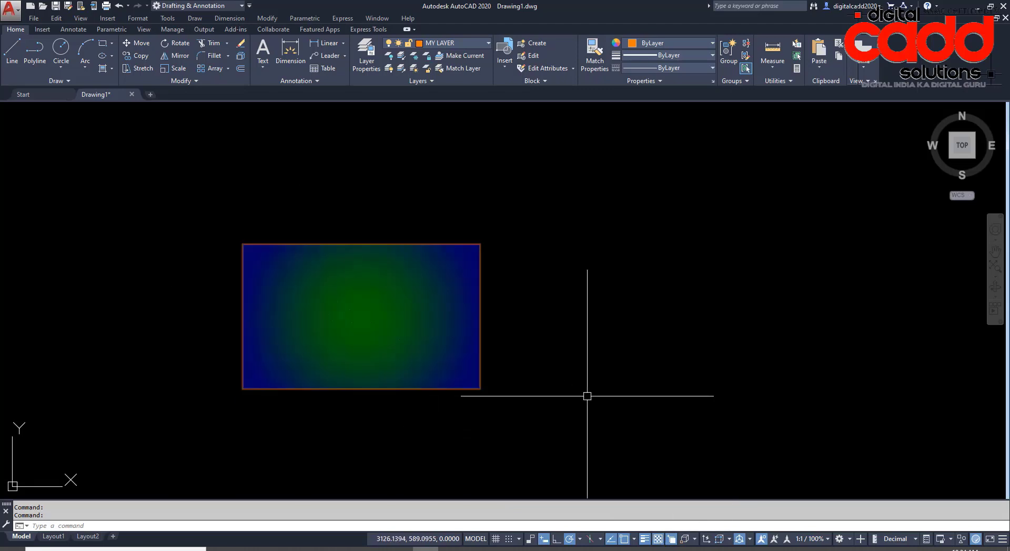
click(657, 540)
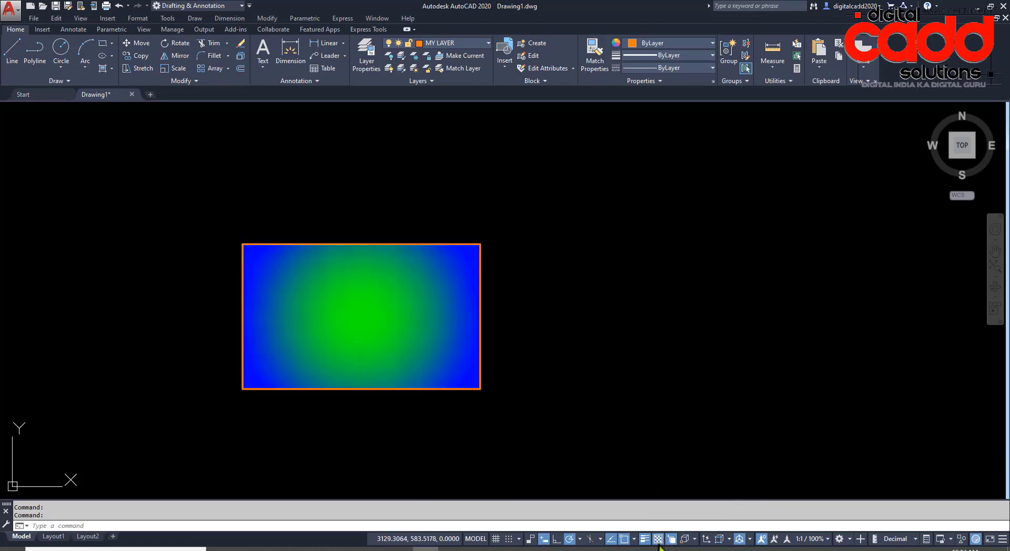
click(658, 540)
click(658, 540)
click(657, 540)
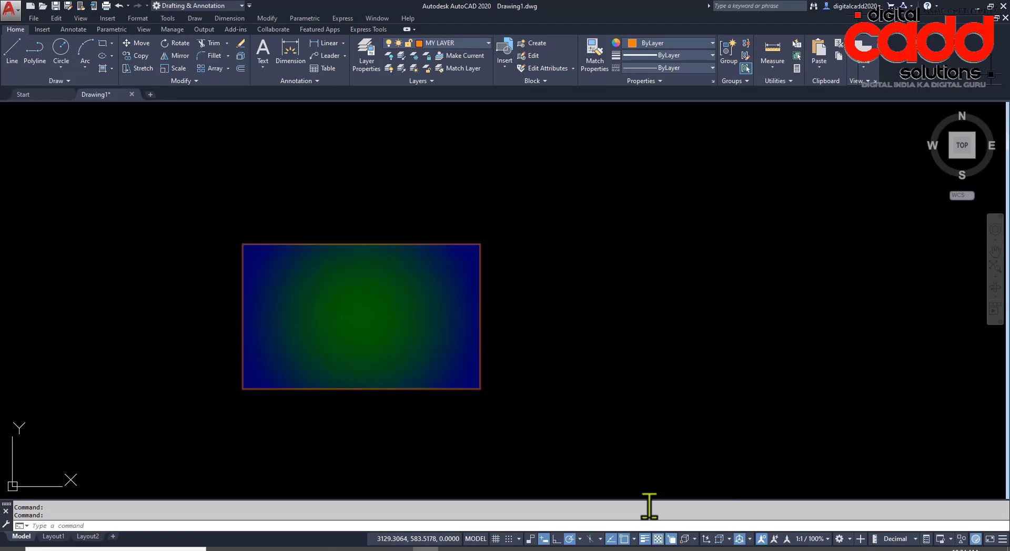
- Set the transparency of MY LAYER to 90 and close the layer properties manager
click(364, 57)
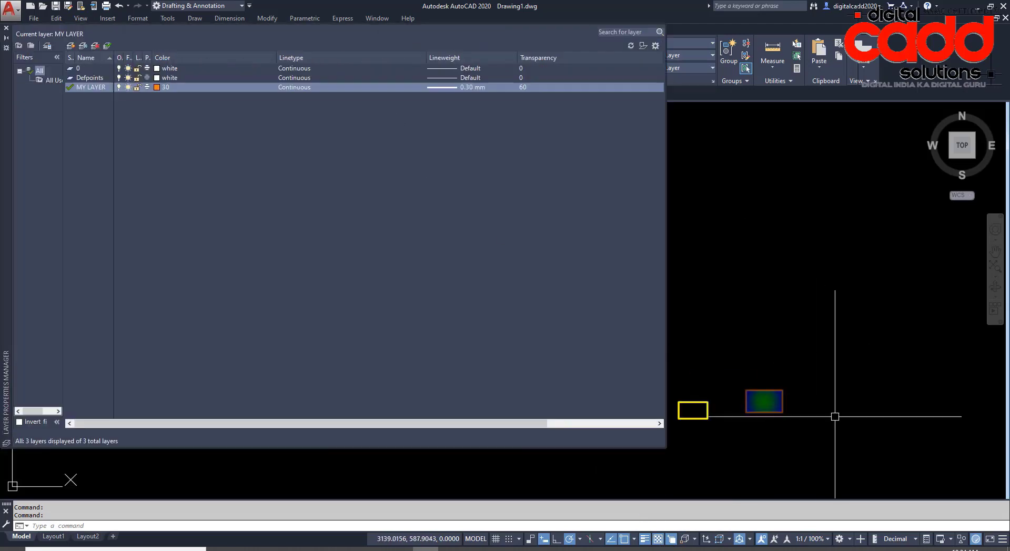
click(523, 87)
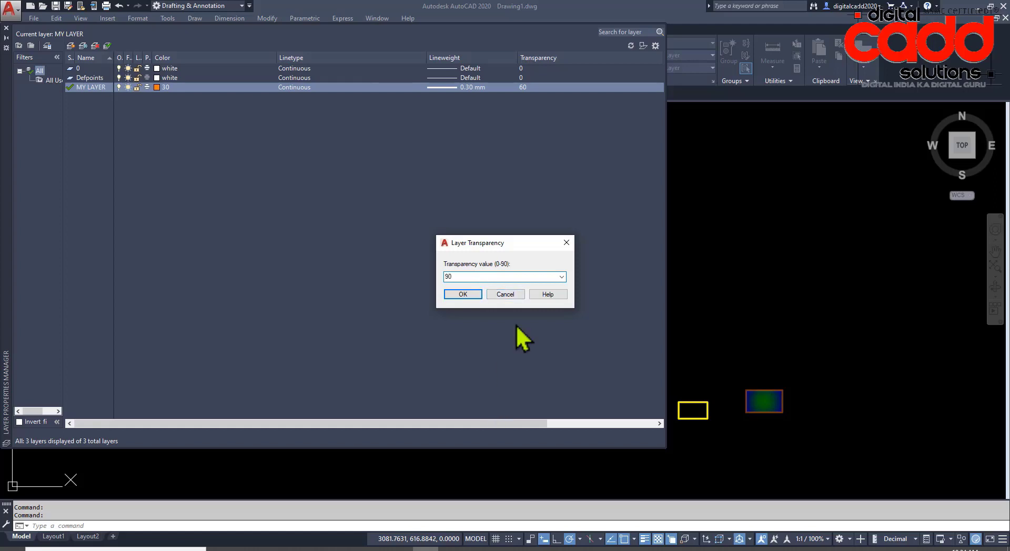
click(459, 298)
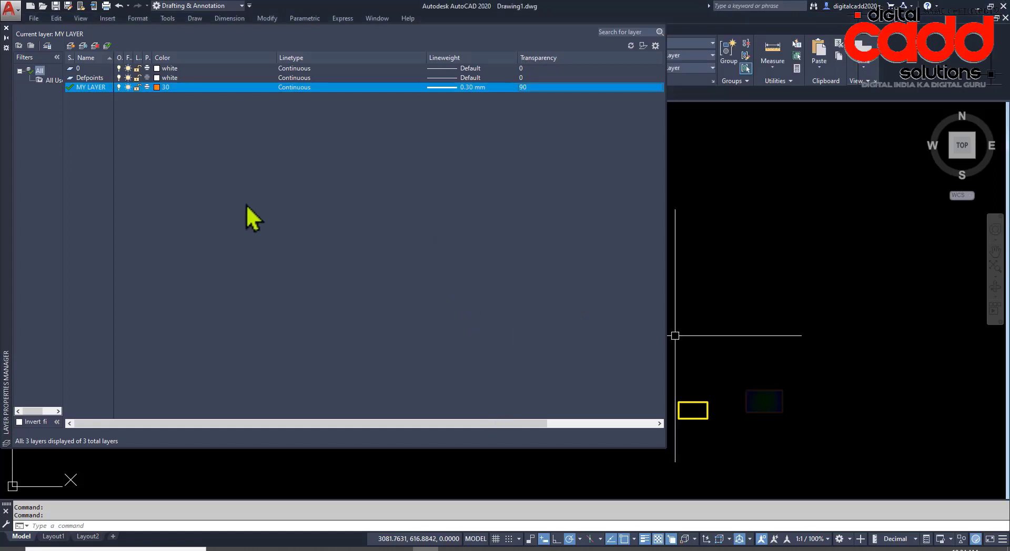
click(6, 27)
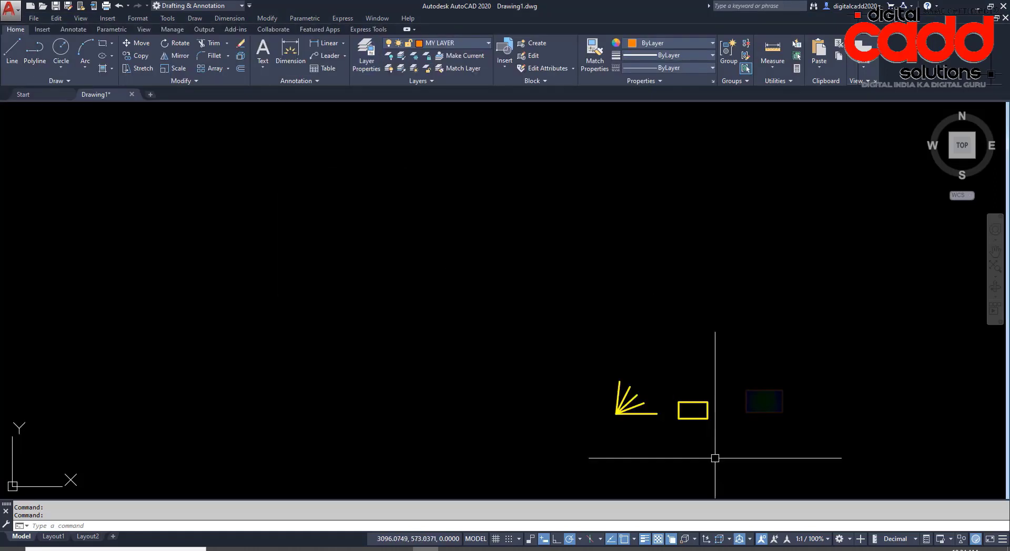
- Compare the gradient rectangle with the transparency display switched off and on, leaving it off
scroll(836, 421, up, 5)
scroll(636, 360, up, 4)
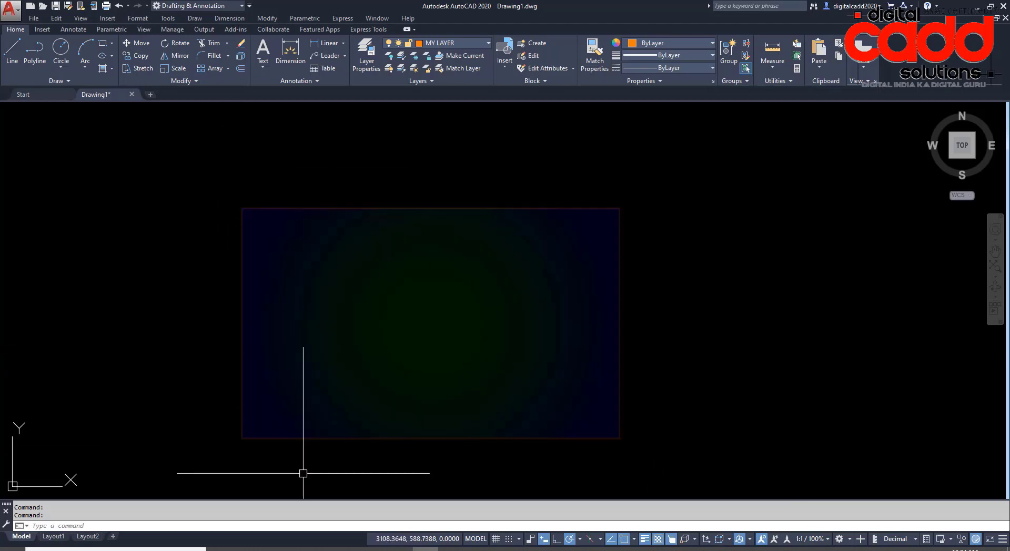
scroll(385, 324, down, 2)
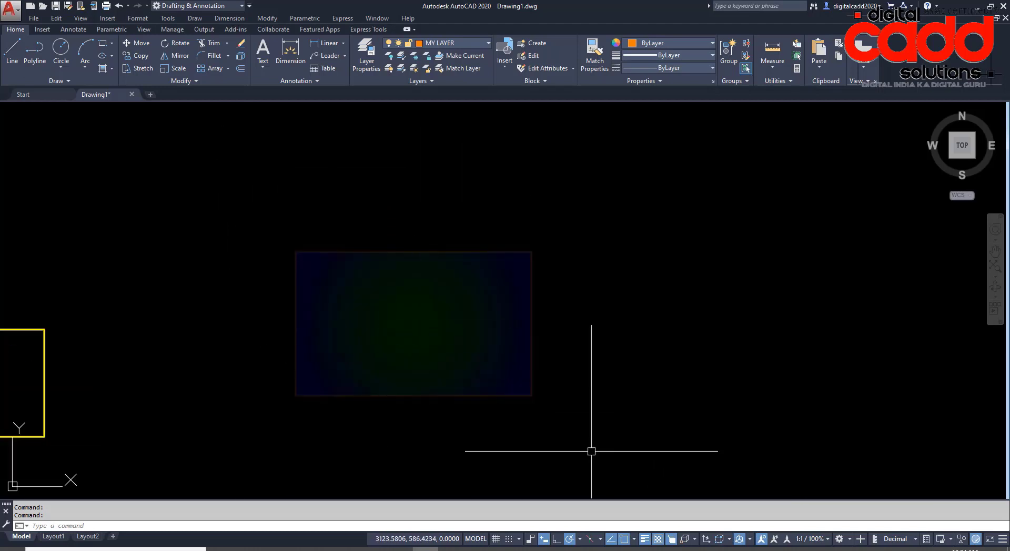
click(658, 538)
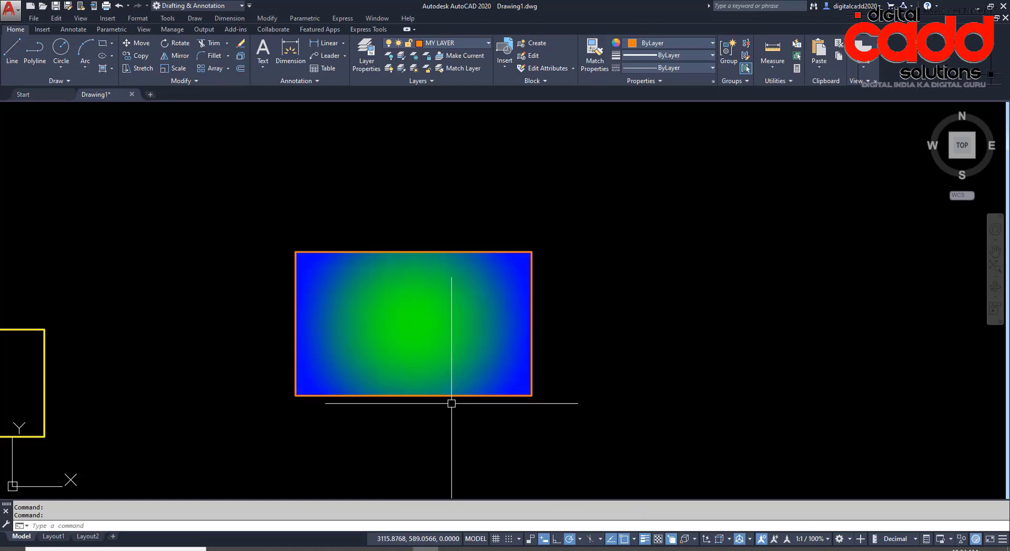
middle_drag(516, 413, 448, 376)
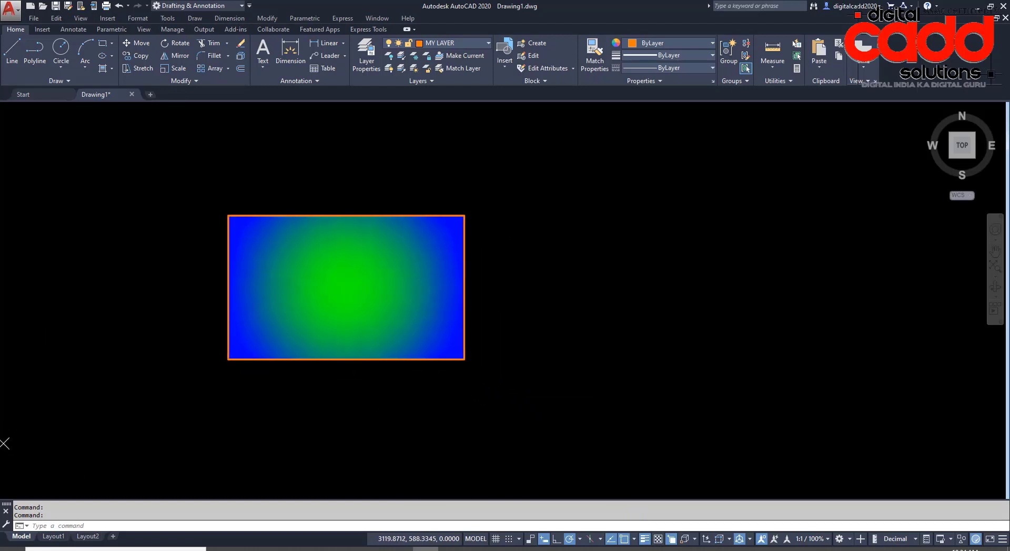
click(657, 538)
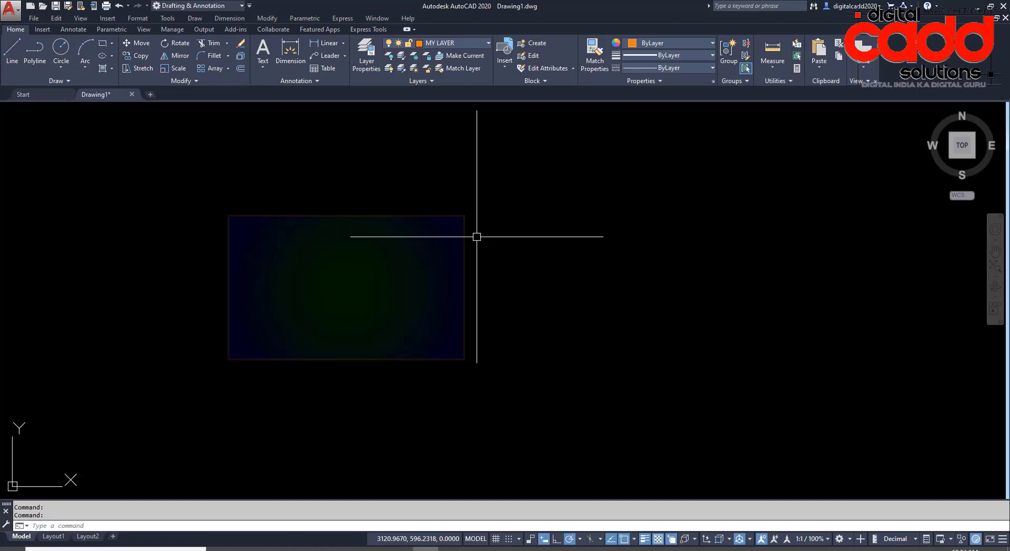
click(657, 540)
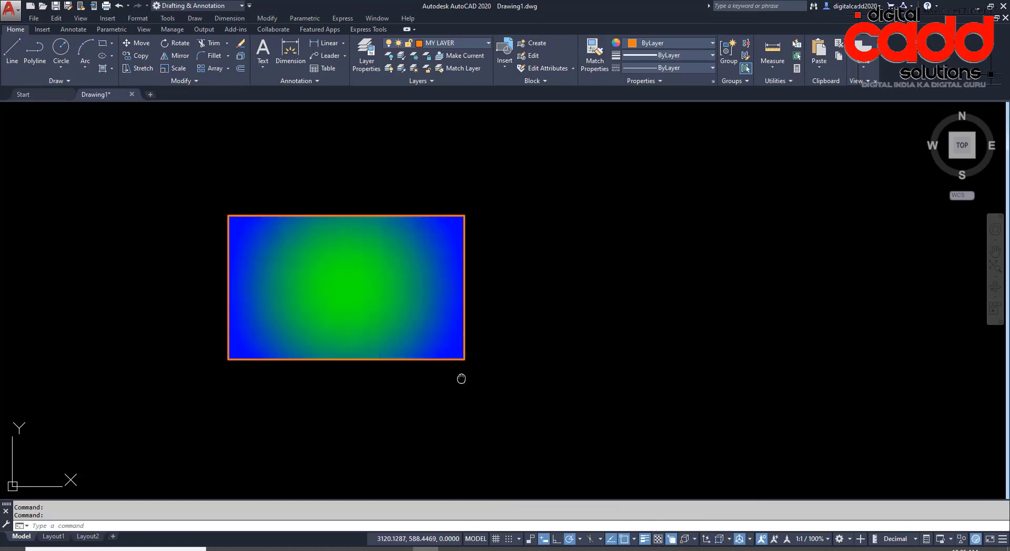
mouse_move(462, 379)
middle_down()
mouse_move(443, 368)
mouse_move(429, 378)
middle_up()
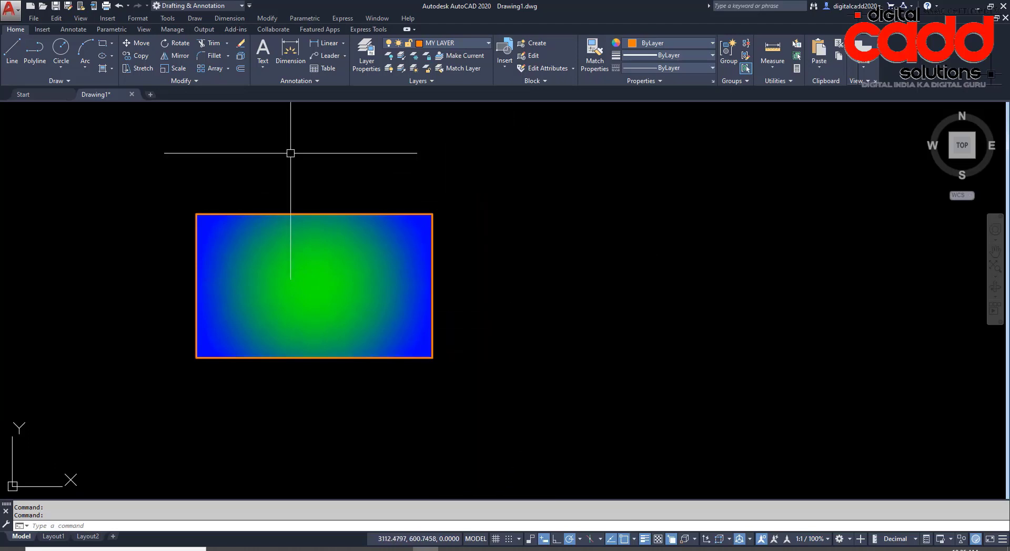
click(658, 540)
click(658, 540)
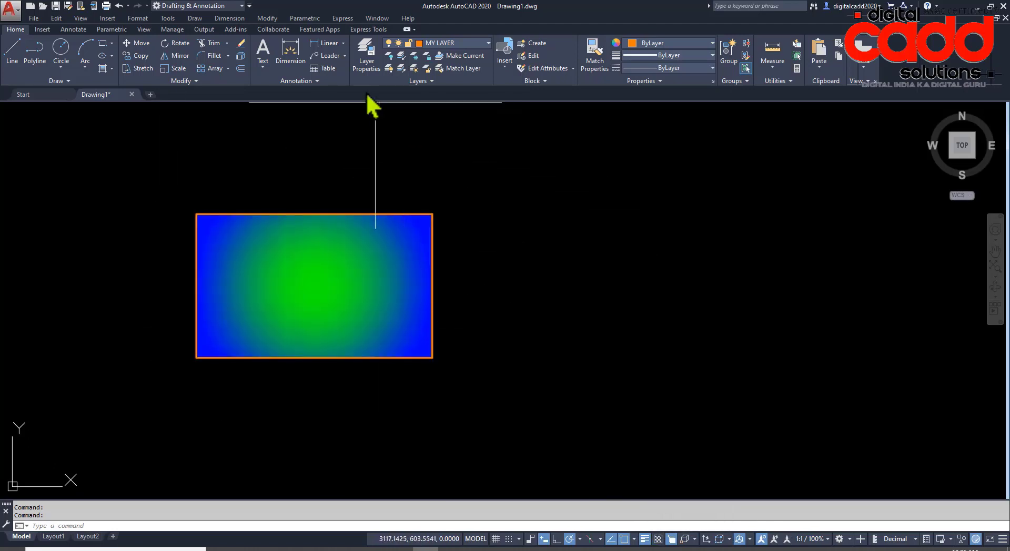
- Set the transparency of MY LAYER to 0, close the layer properties manager, and turn on the transparency display
click(366, 57)
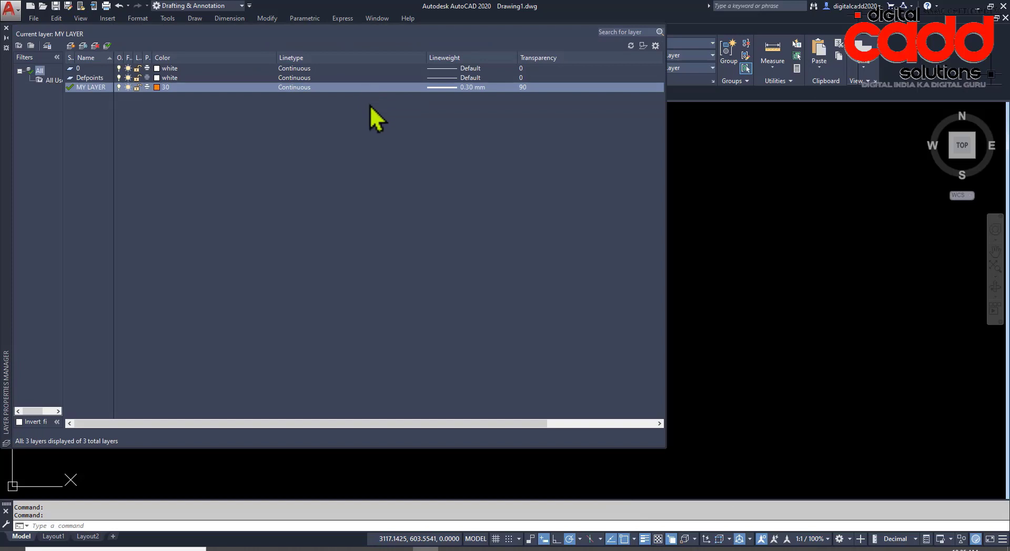
click(524, 88)
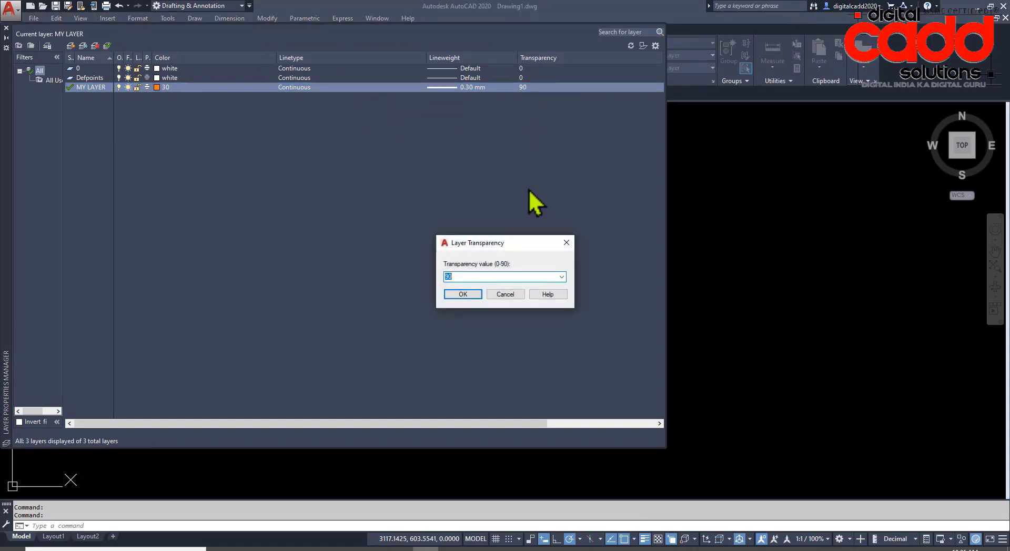
text(0)
click(461, 294)
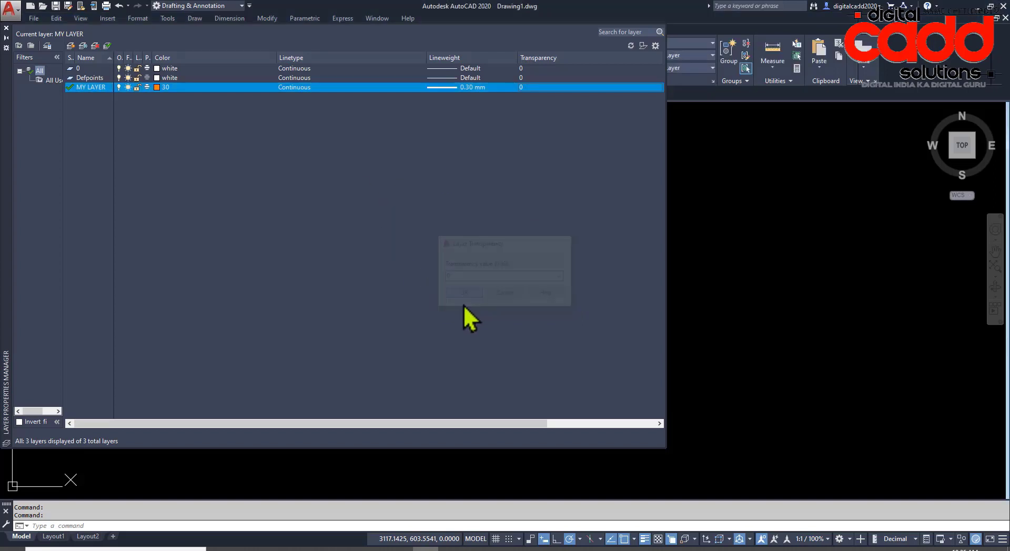
click(7, 28)
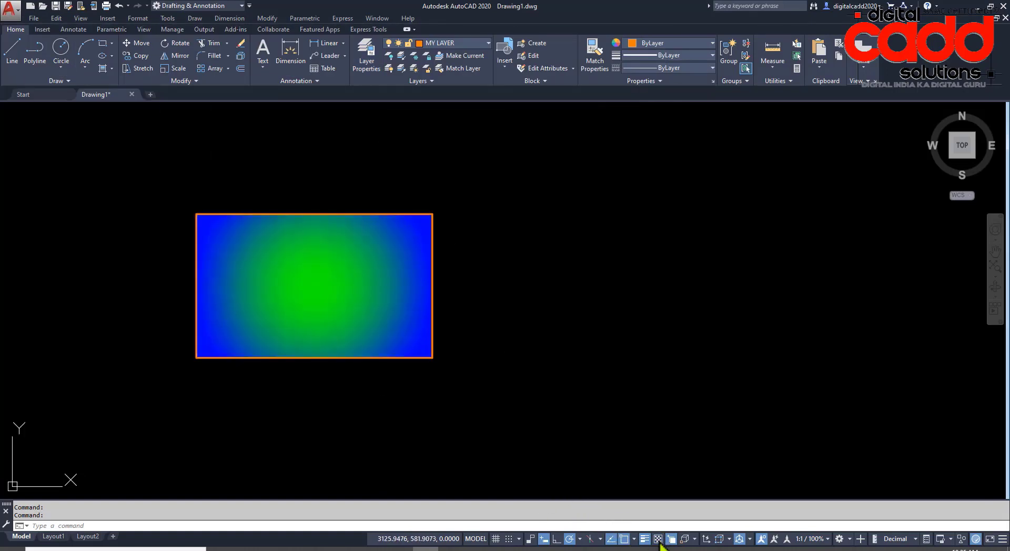
click(639, 336)
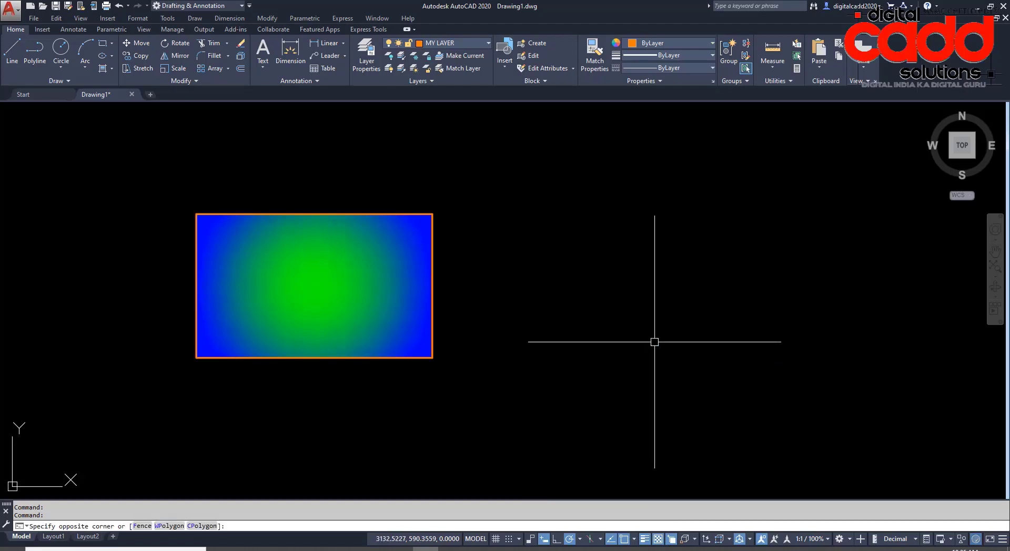
- Set the transparency of MY LAYER to 50 and close the layer properties manager
click(367, 53)
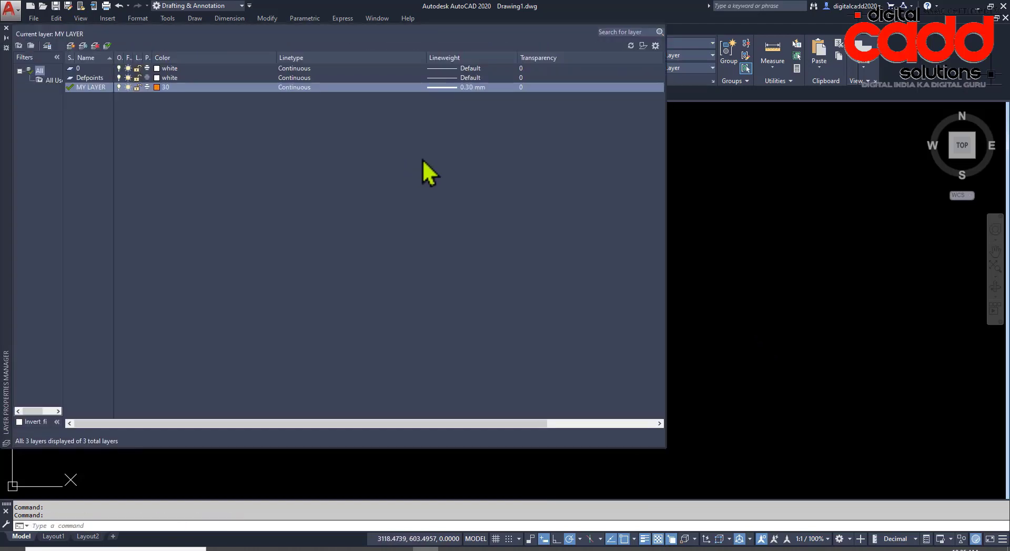
click(521, 86)
text(5)
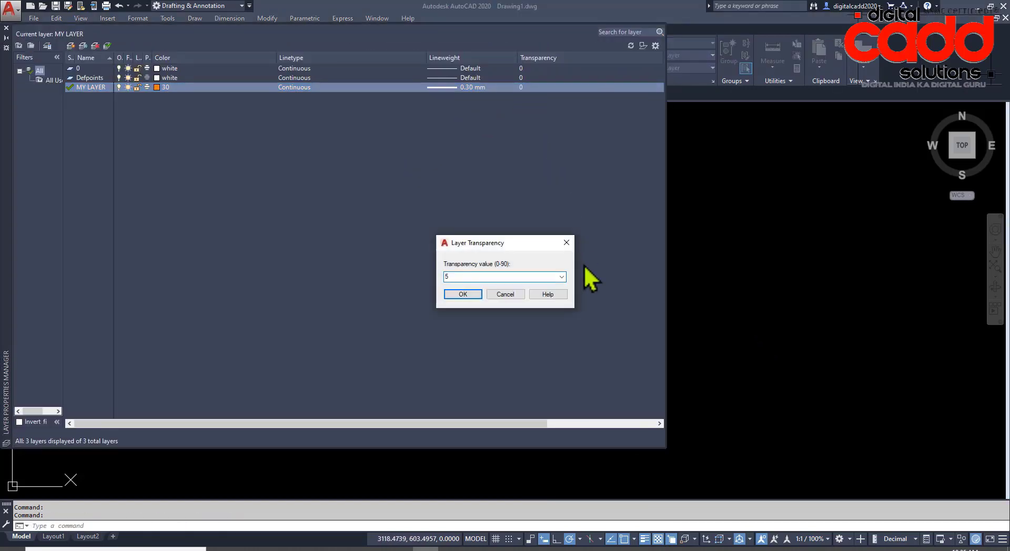
text(0)
click(468, 296)
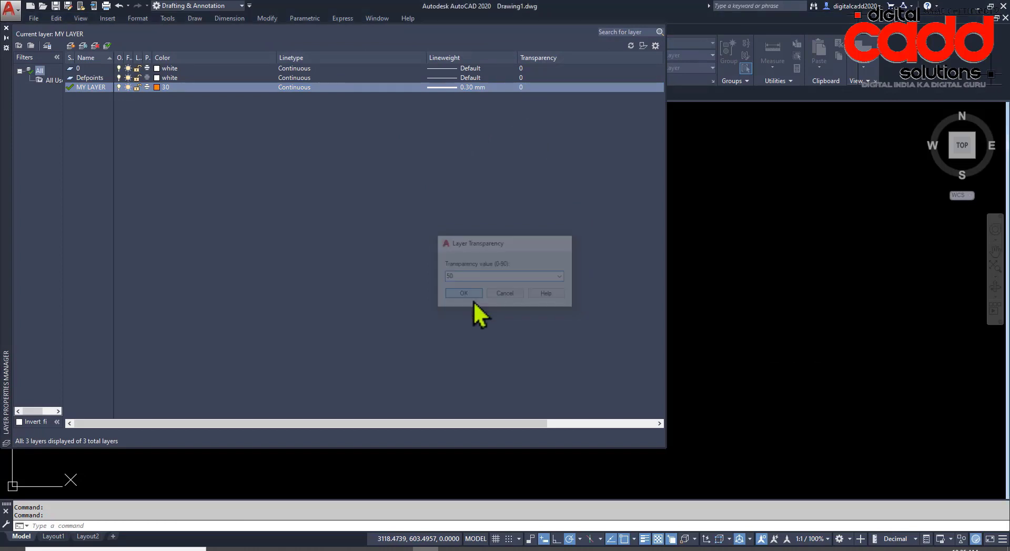
click(7, 28)
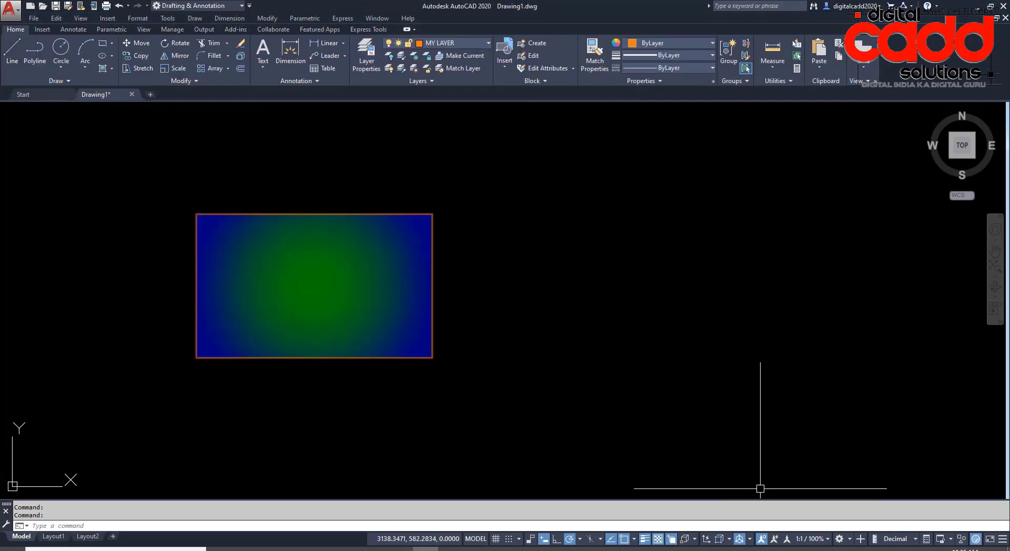
- Toggle the transparency display repeatedly to compare the gradient rectangle at the new layer transparency, leaving the display off
click(658, 542)
click(659, 541)
click(659, 542)
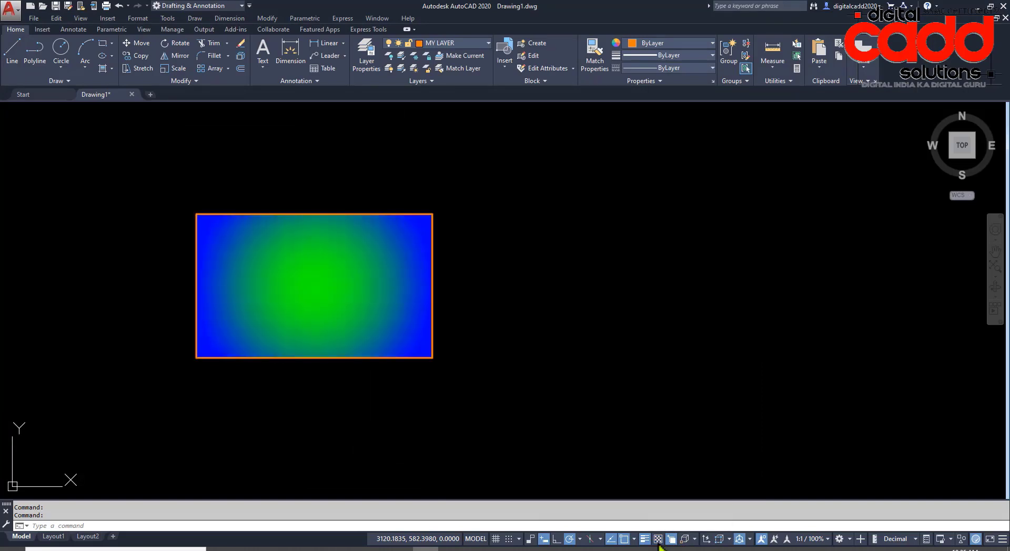
click(658, 542)
click(658, 541)
click(658, 541)
click(659, 542)
click(659, 544)
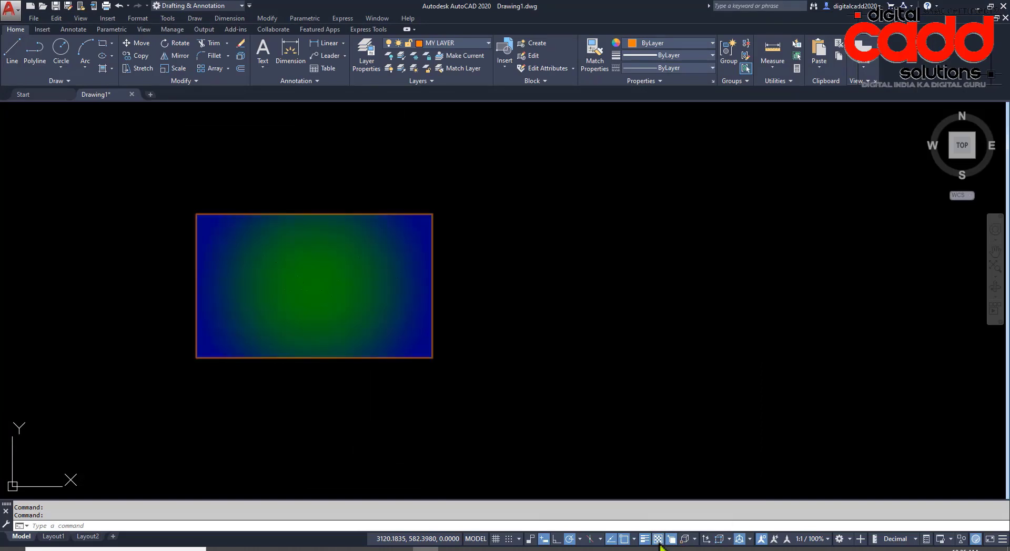
click(660, 543)
click(659, 544)
click(659, 544)
click(660, 546)
click(660, 546)
click(659, 546)
middle_drag(381, 436, 301, 387)
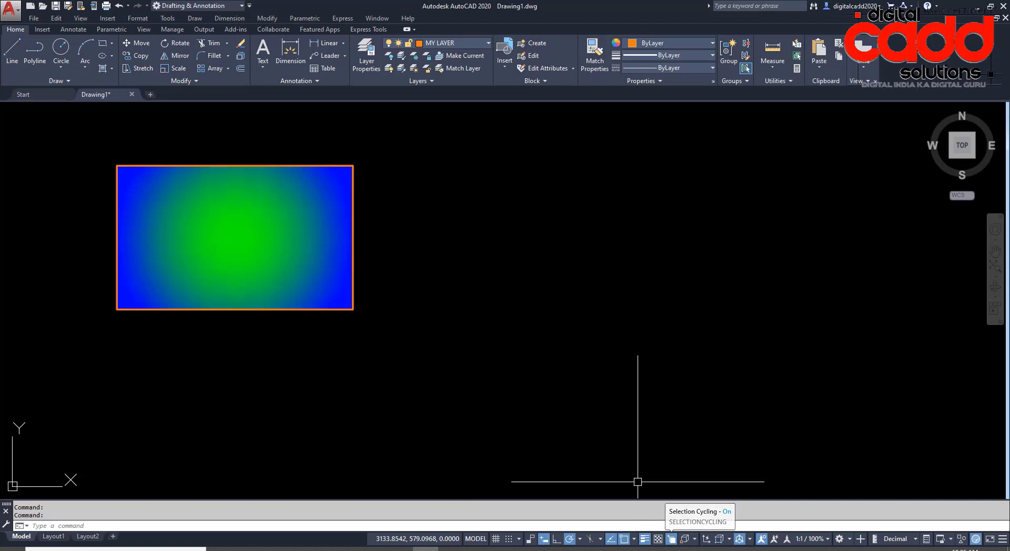
- Try to delete MY LAYER in the layer properties manager while it is the current layer
scroll(594, 393, down, 2)
middle_drag(593, 393, 368, 363)
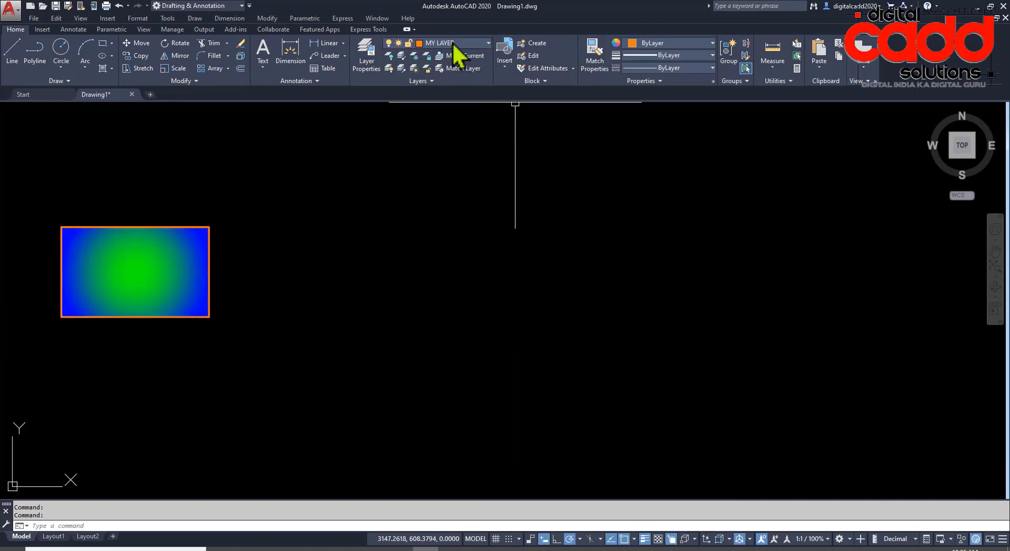
click(453, 188)
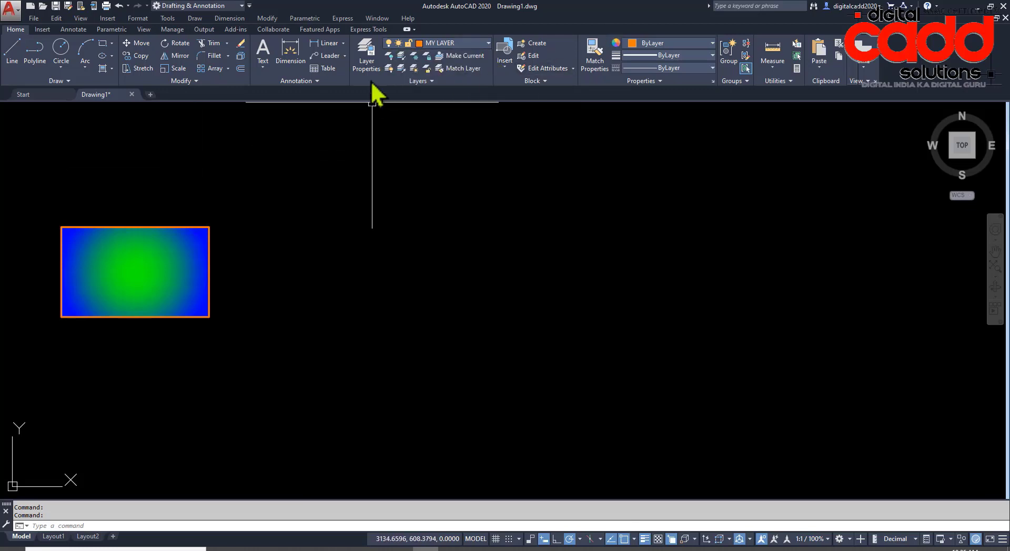
click(366, 52)
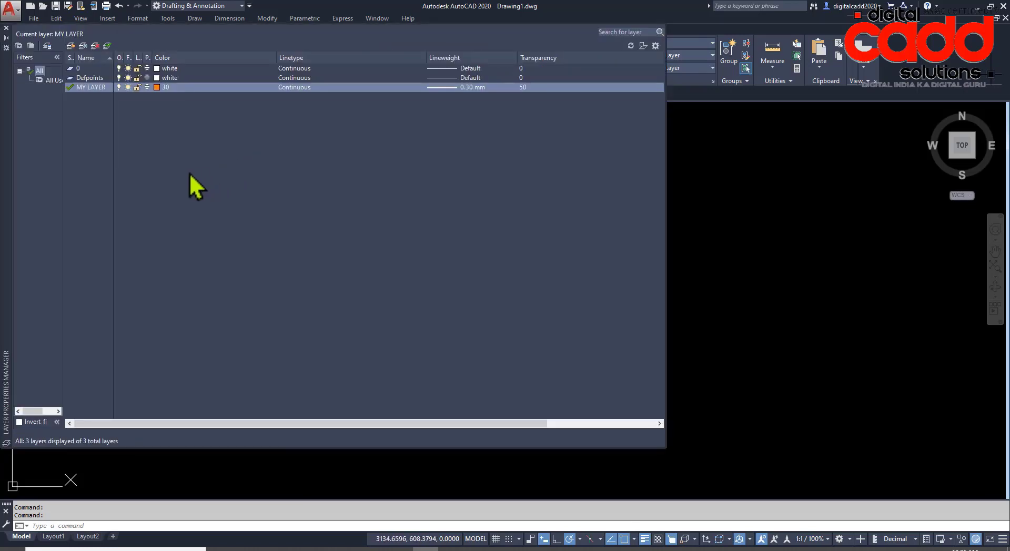
right_click(93, 91)
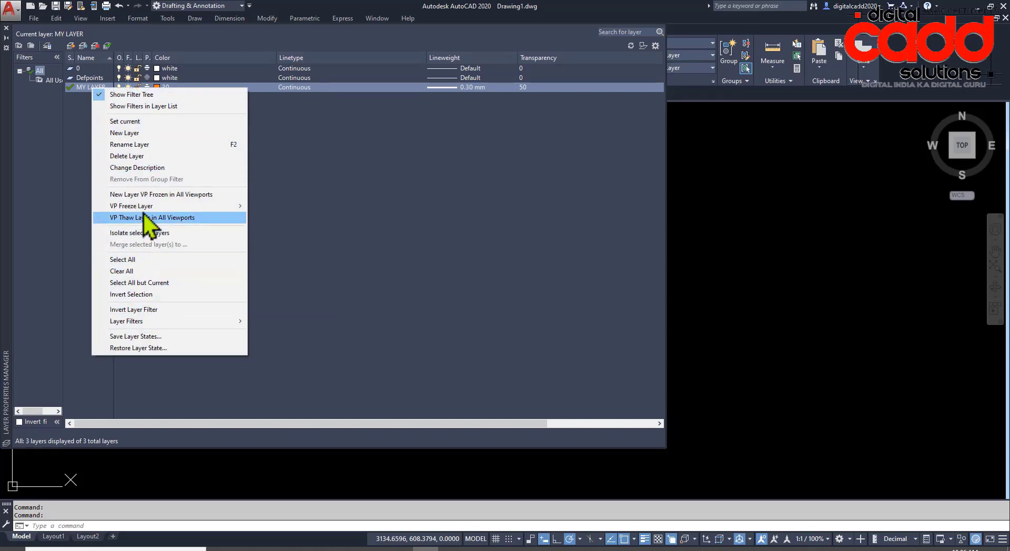
click(134, 157)
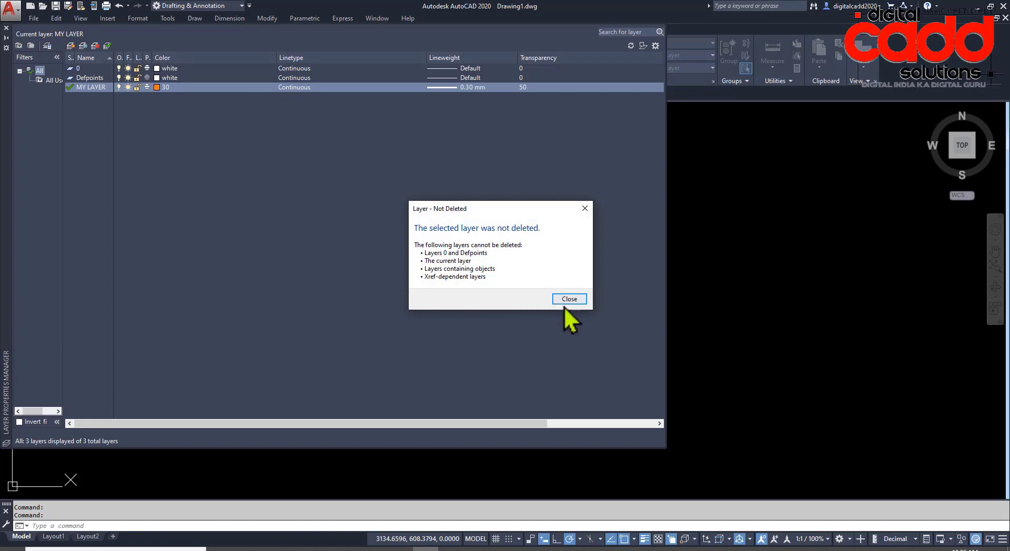
key(Return)
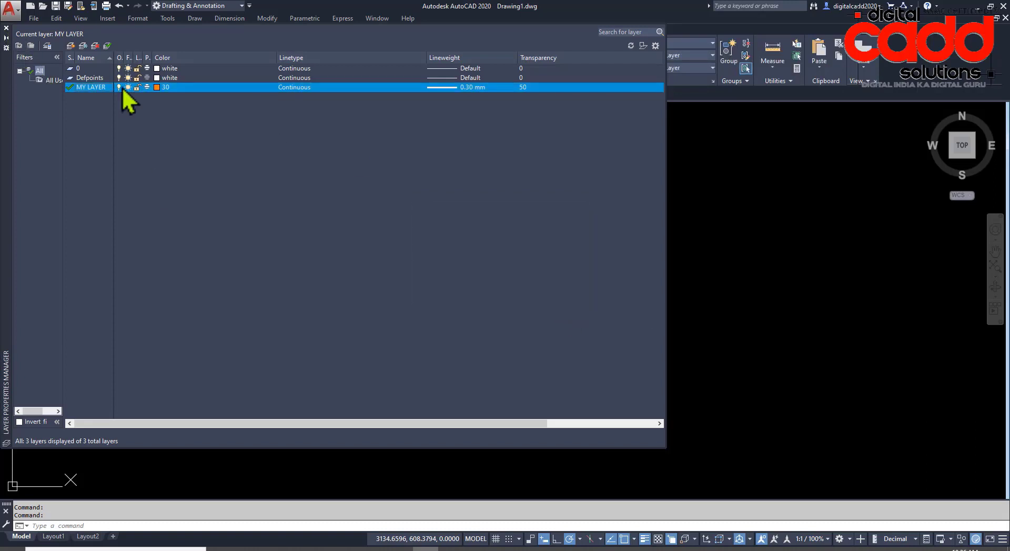
- Make layer 0 current and try again to delete MY LAYER, closing the layer properties manager
click(95, 70)
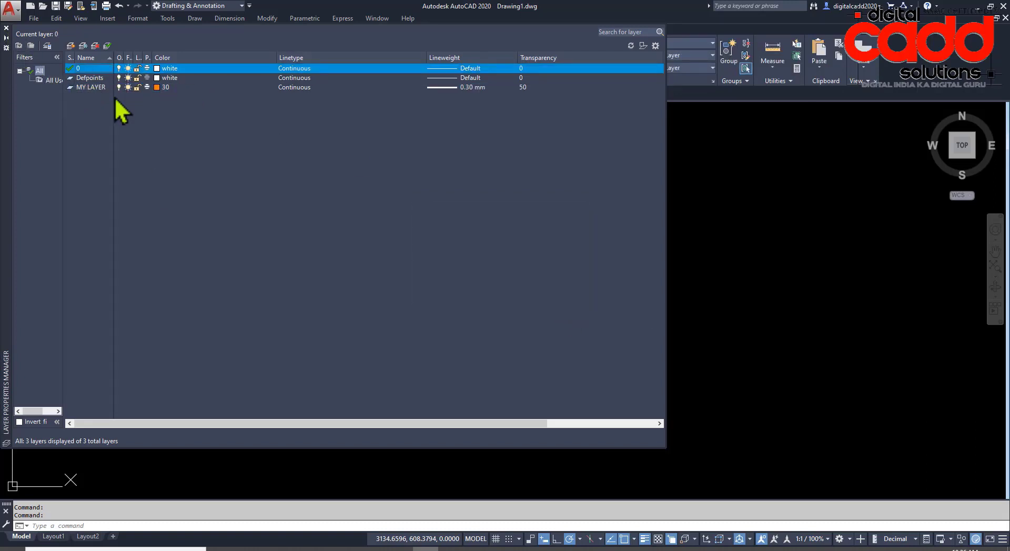
click(89, 87)
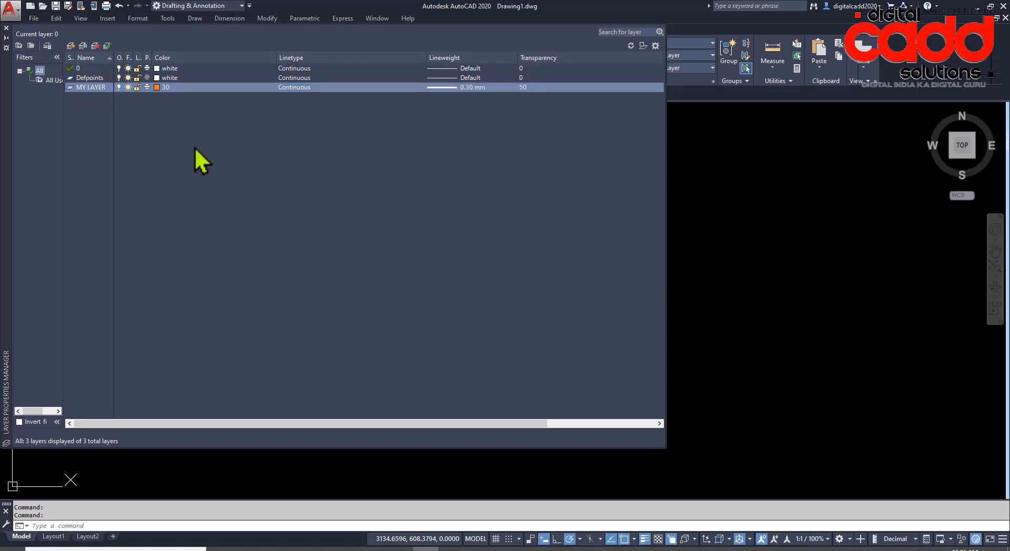
right_click(87, 88)
click(126, 154)
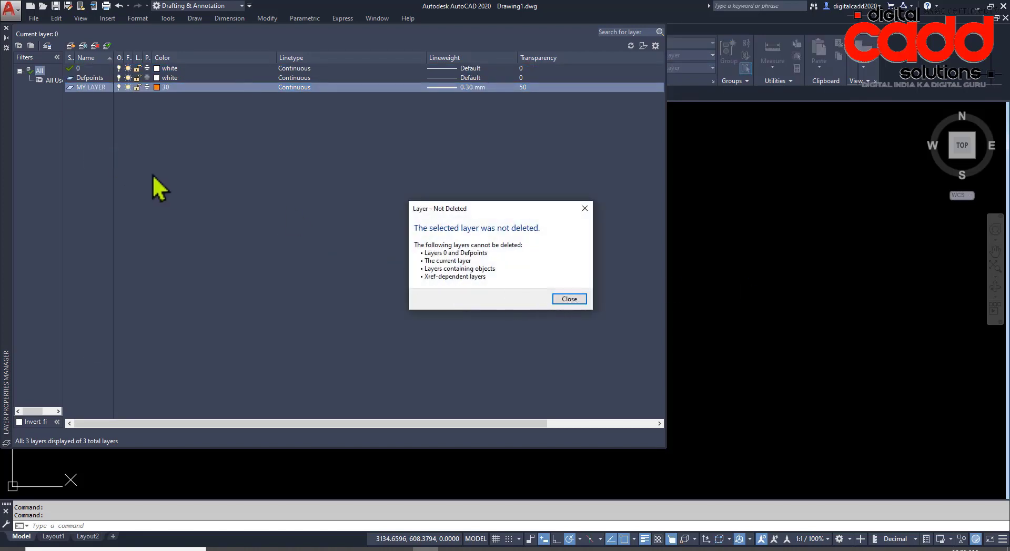
click(588, 209)
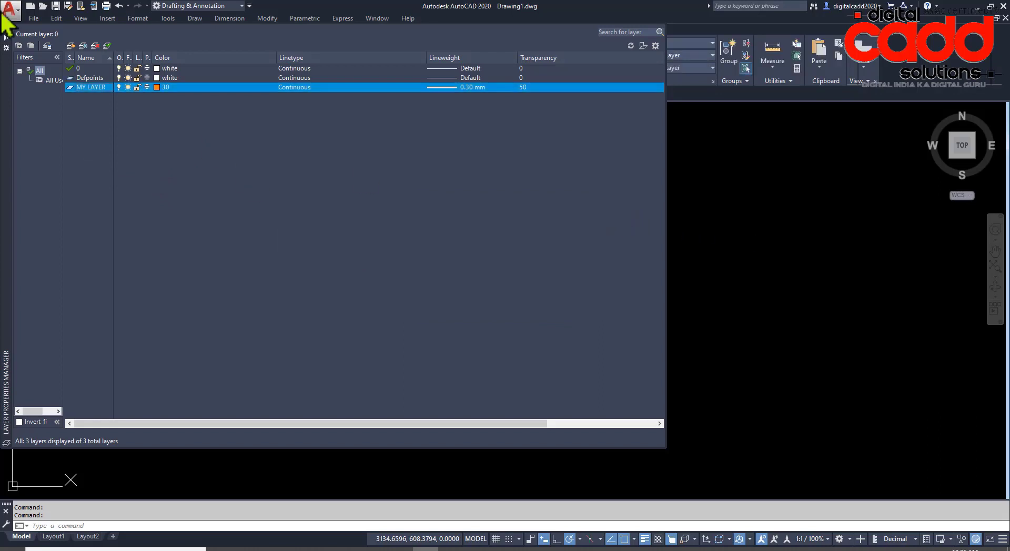
click(6, 28)
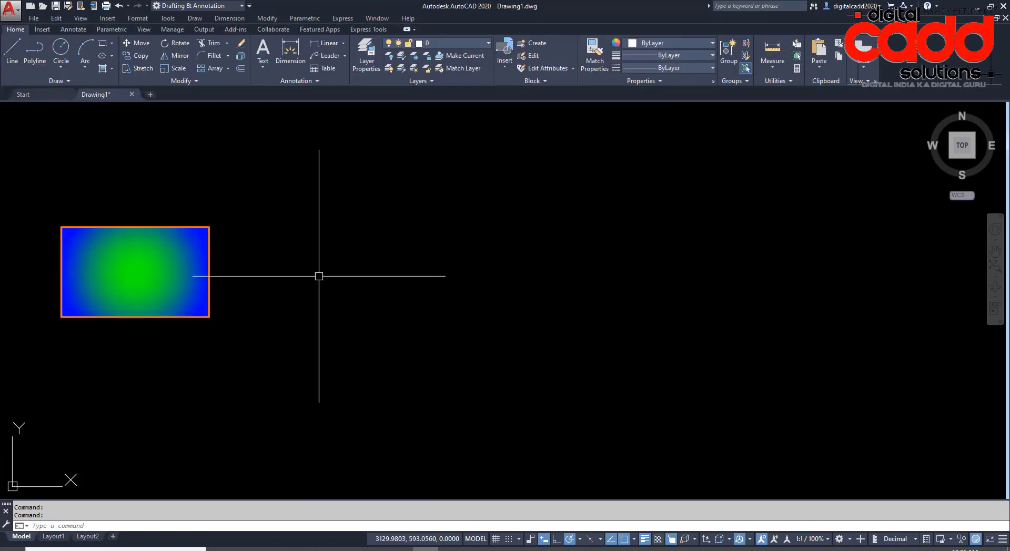
- Draw a red rectangle of about 22.6 by 14.5 units with 0.30 mm lineweight to the right of the gradient rectangle
scroll(330, 262, down, 2)
scroll(423, 234, up, 1)
middle_drag(525, 322, 454, 309)
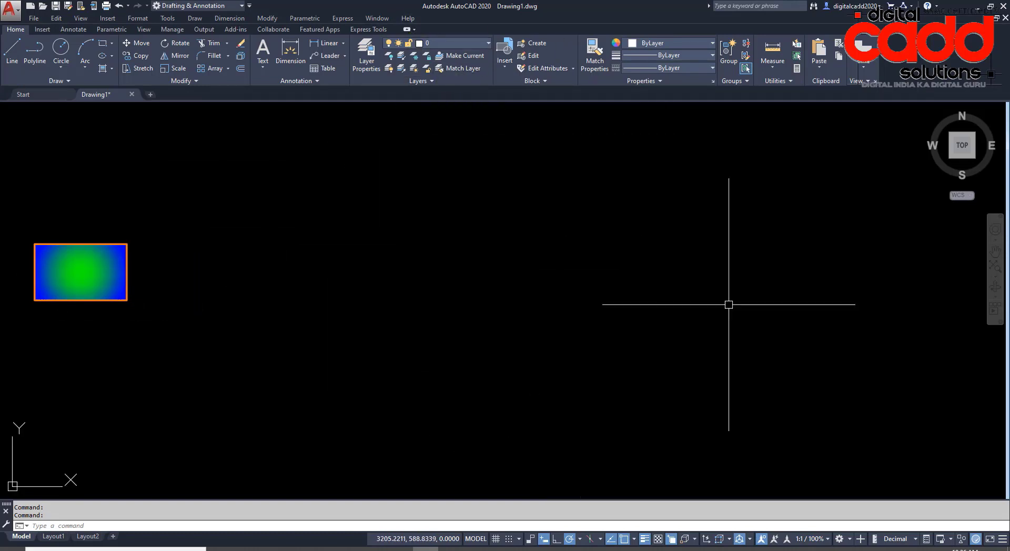
click(643, 44)
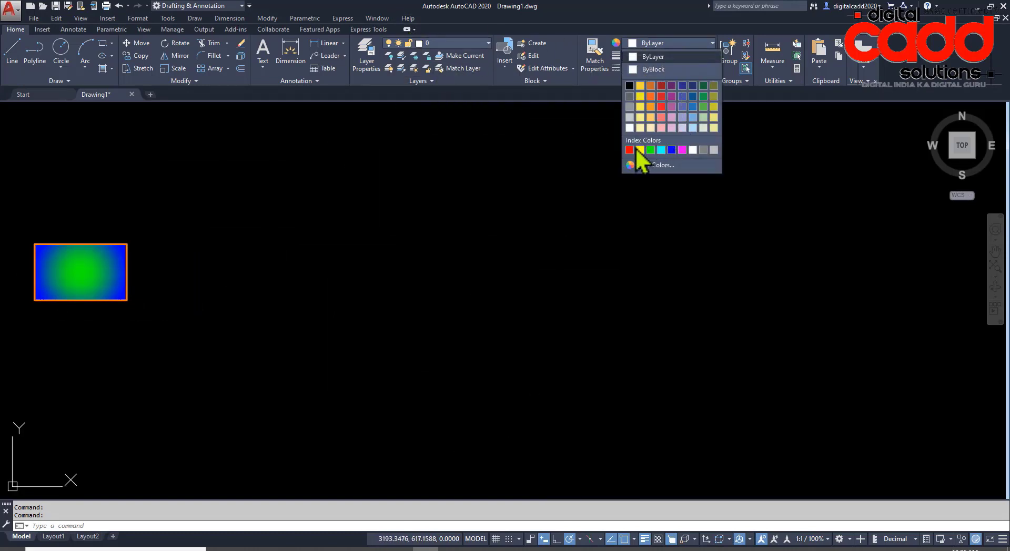
click(630, 151)
click(667, 55)
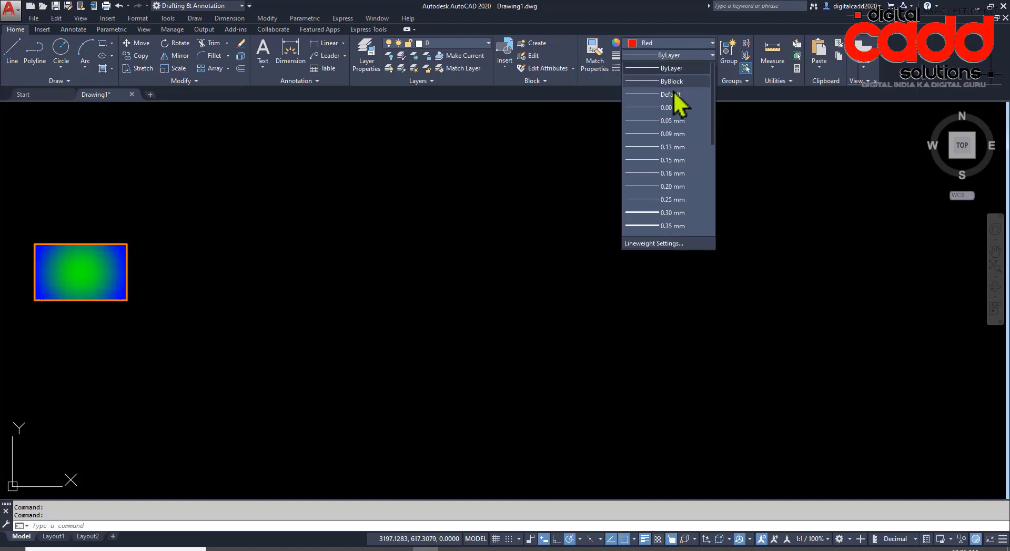
click(675, 212)
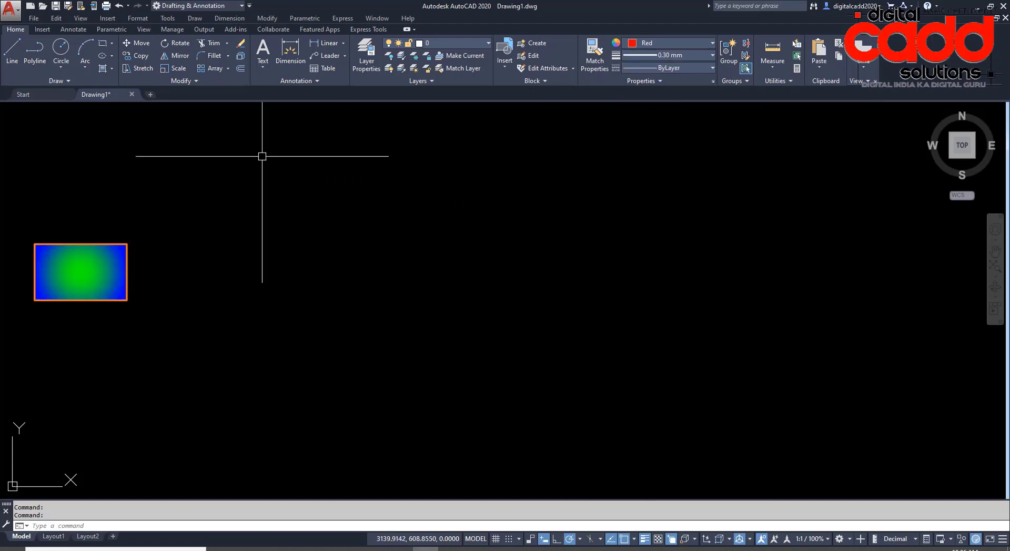
click(103, 43)
click(363, 381)
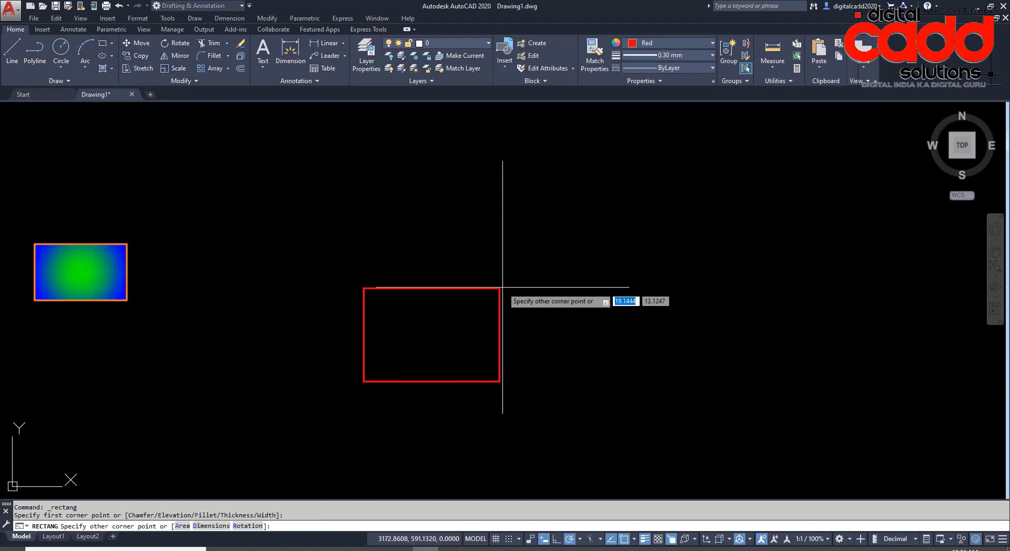
click(524, 279)
middle_drag(594, 312, 525, 328)
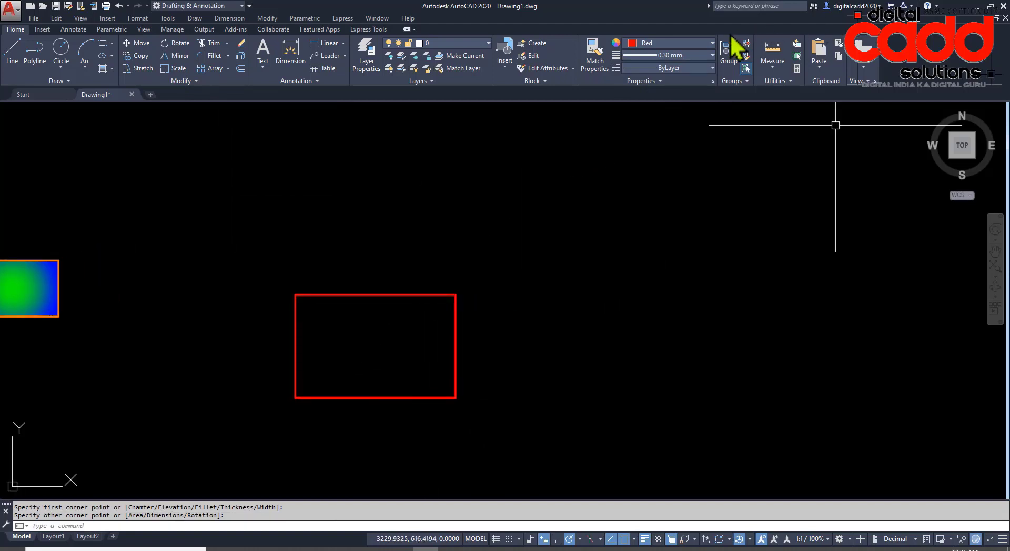
- Draw a yellow rectangle exactly over the red one, from its lower-left to its upper-right corner
click(697, 43)
click(643, 153)
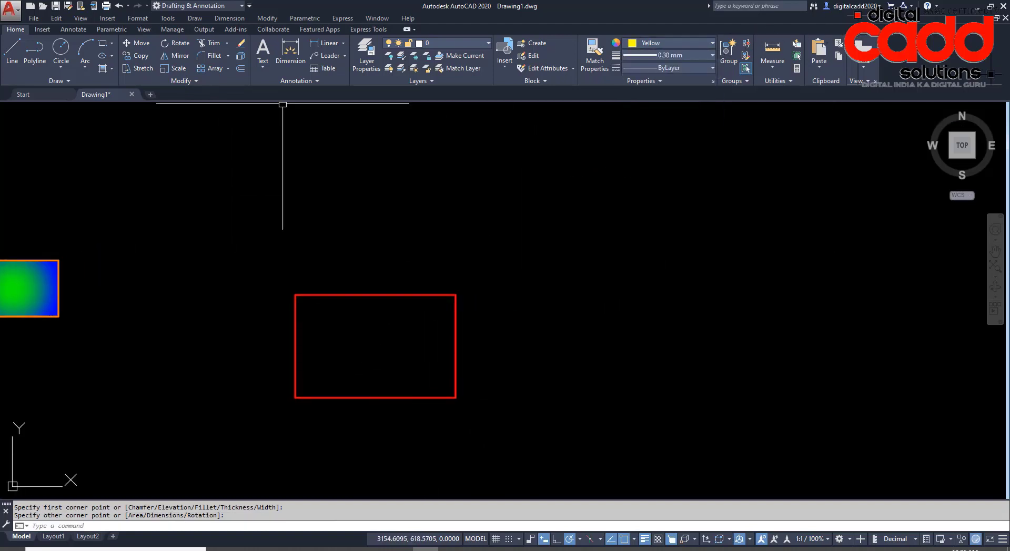
click(103, 44)
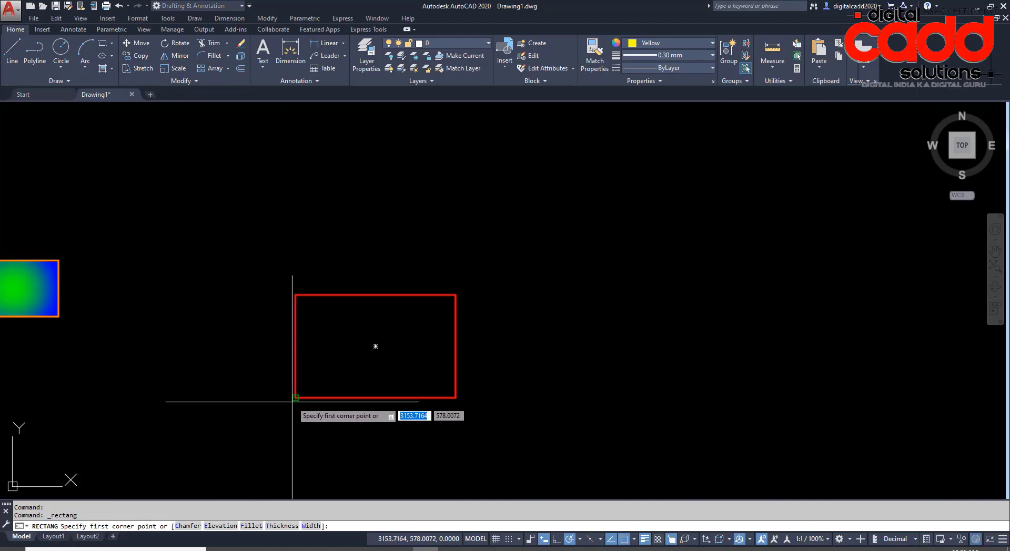
click(296, 397)
click(455, 295)
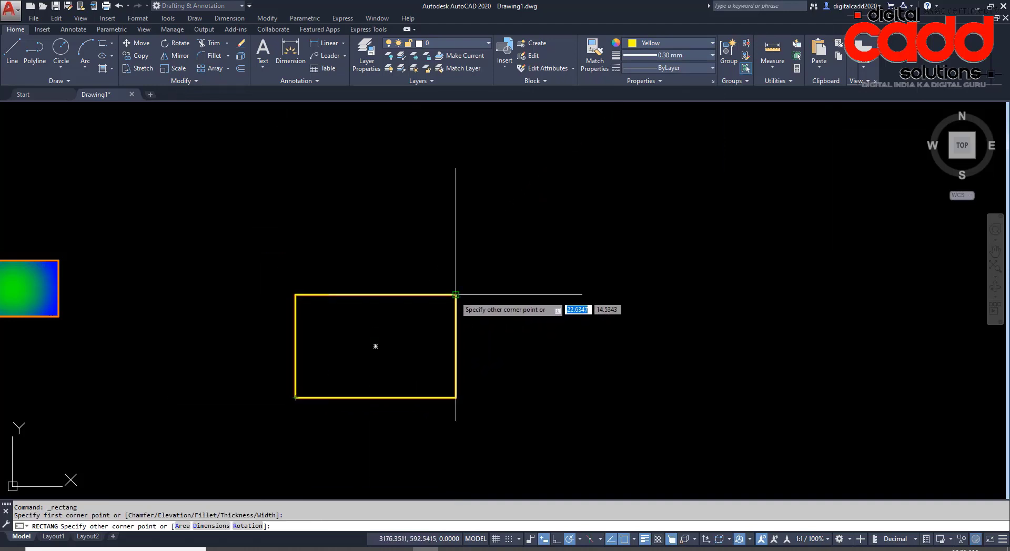
- Draw a green rectangle on top of the yellow one, snapping to the same opposite corners
click(669, 43)
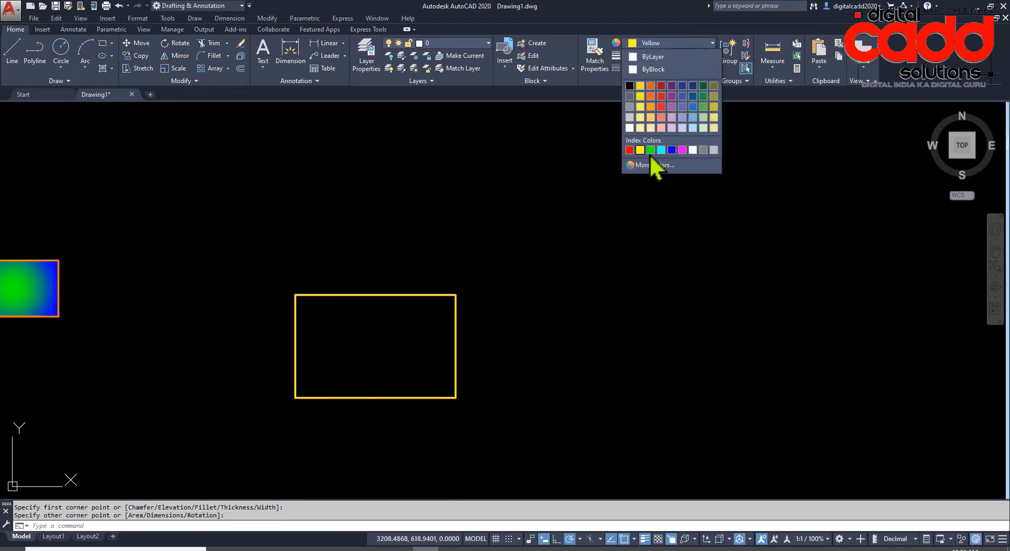
click(650, 151)
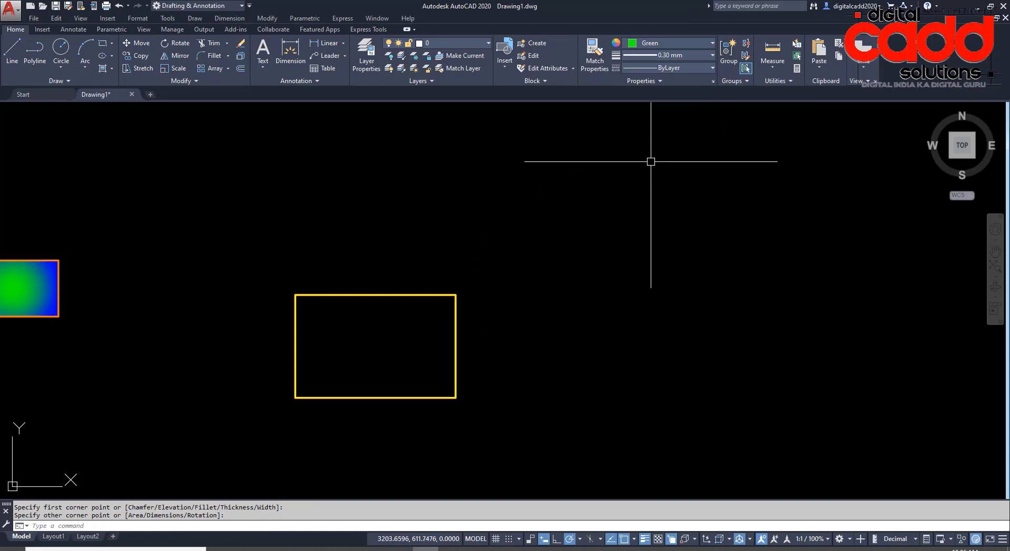
click(102, 45)
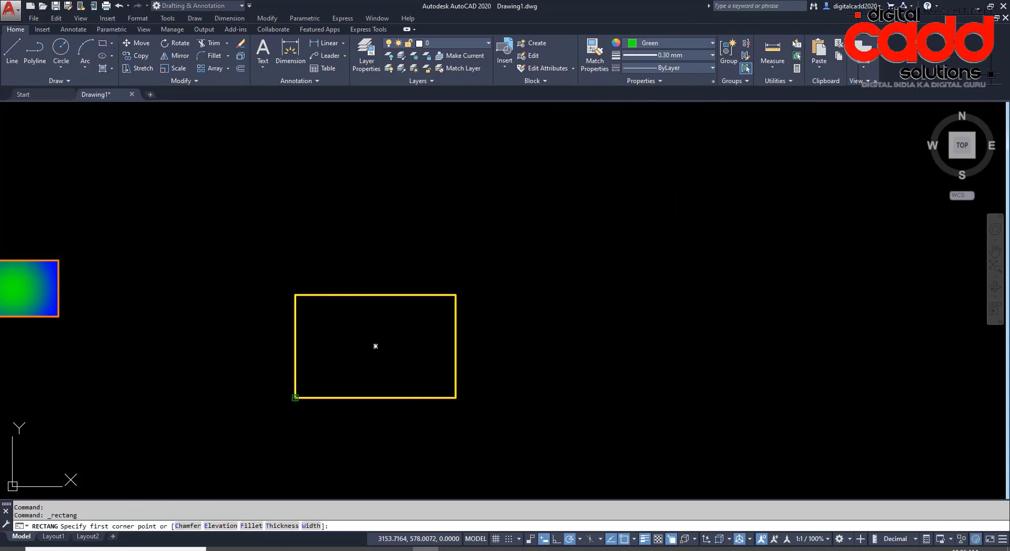
click(295, 398)
click(455, 295)
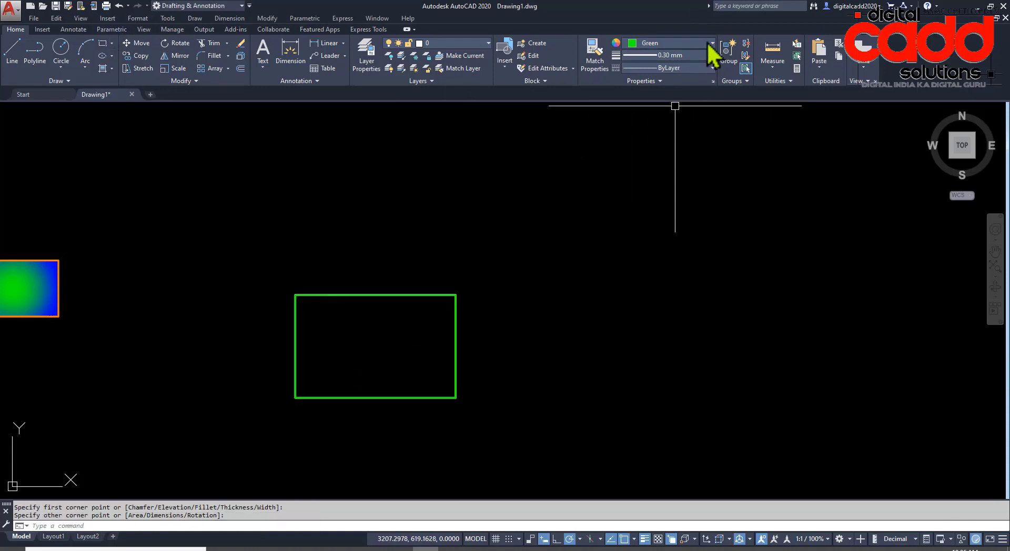
- Draw a cyan rectangle on top of the green one, using the same two corners
click(686, 45)
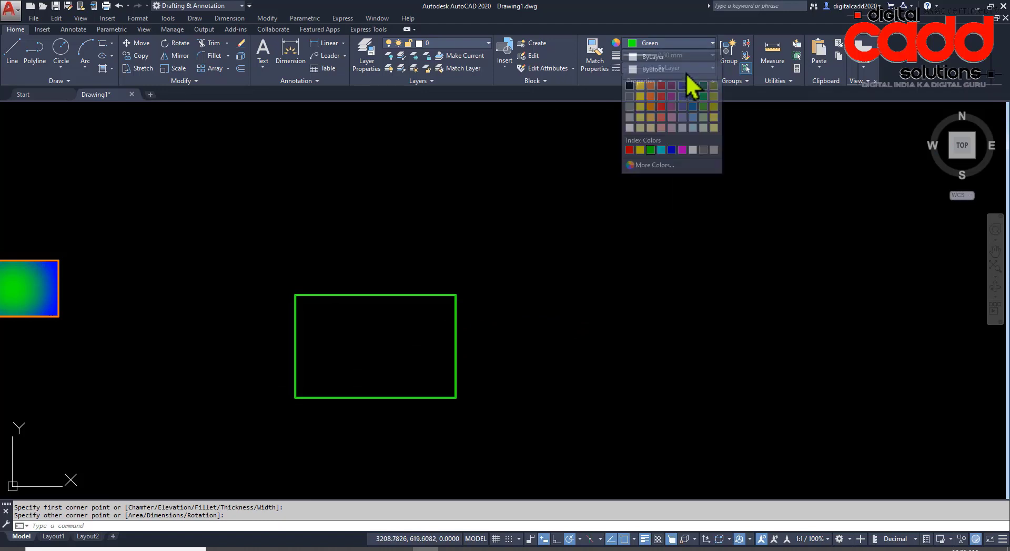
click(661, 150)
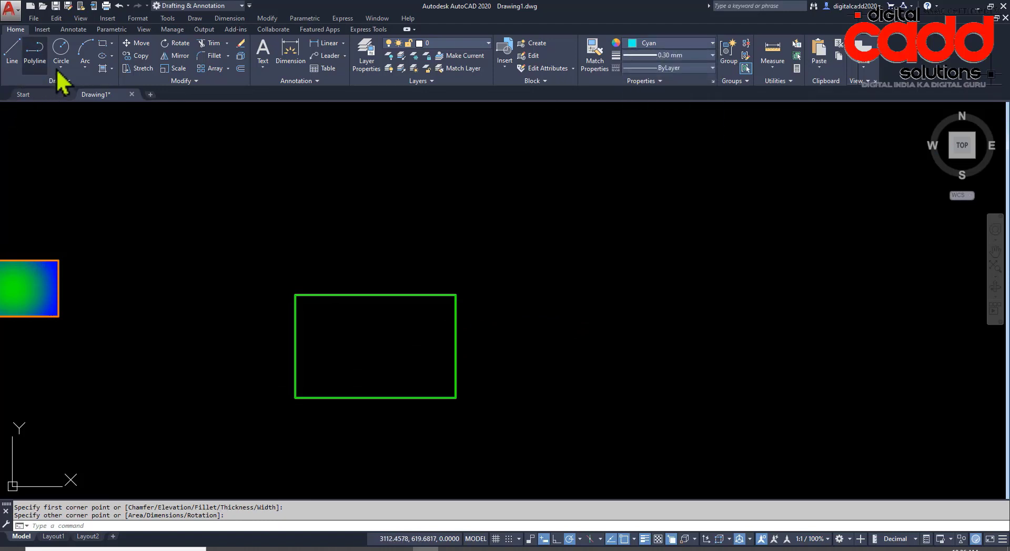
click(104, 46)
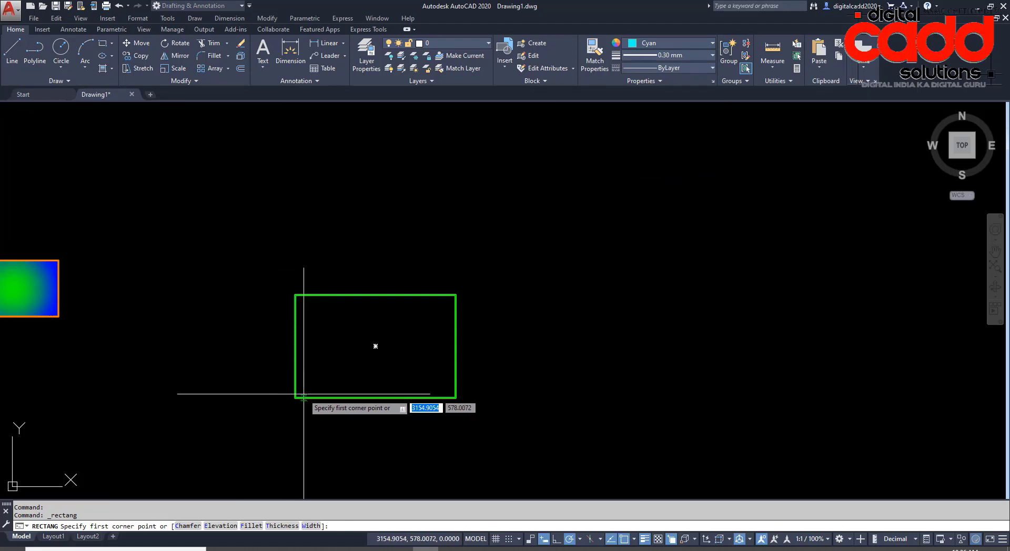
click(295, 397)
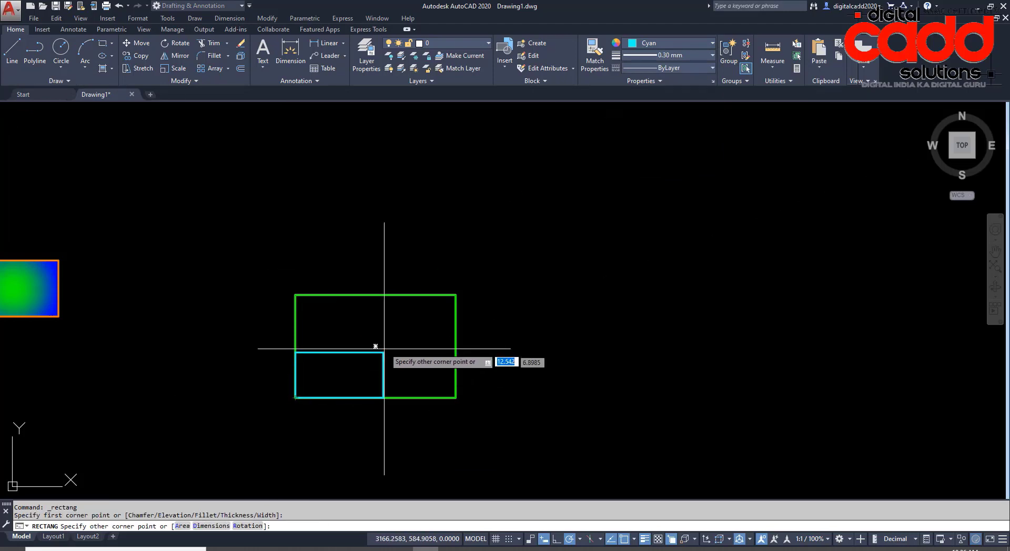
click(456, 295)
scroll(431, 420, up, 2)
middle_drag(471, 414, 432, 400)
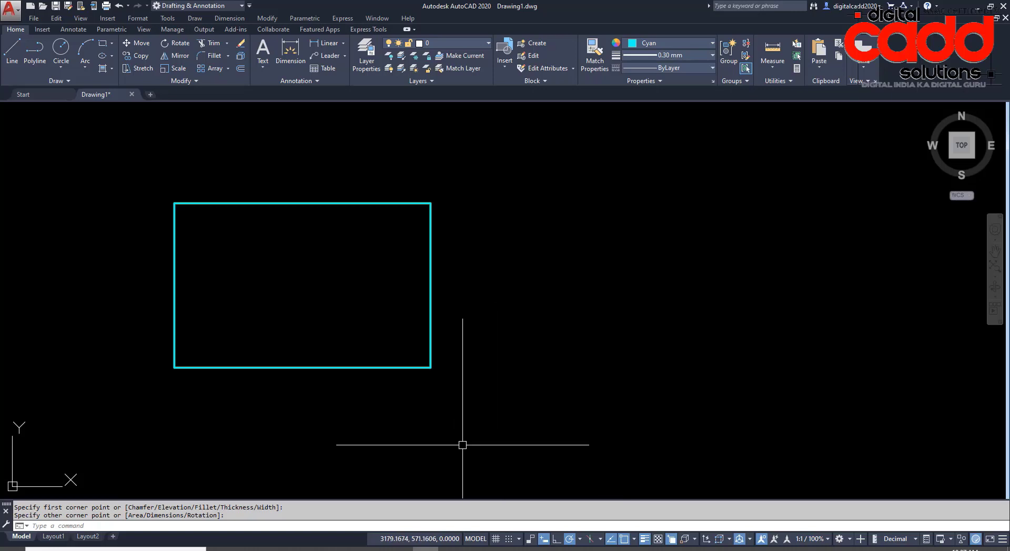
- Turn off selection cycling
scroll(310, 354, down, 2)
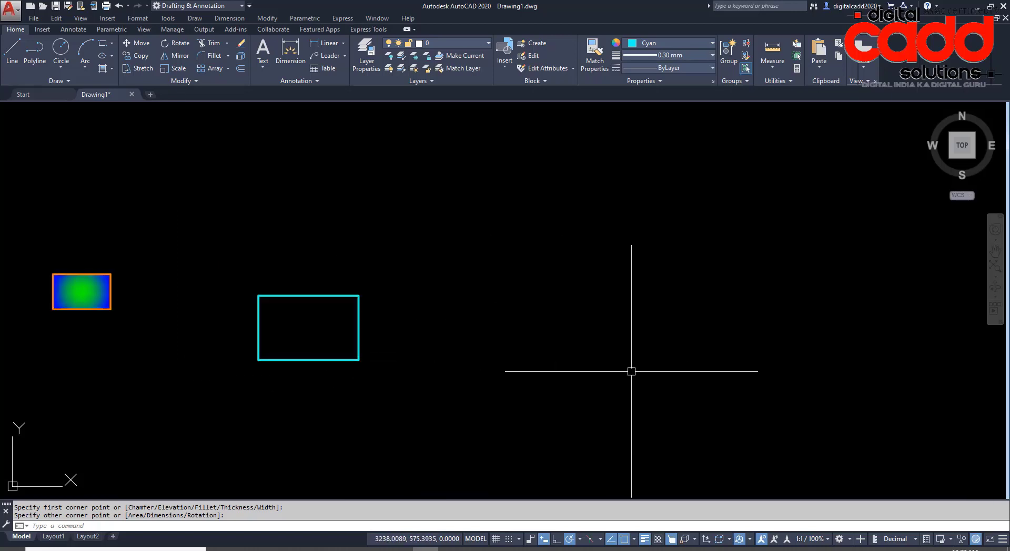
scroll(342, 346, up, 2)
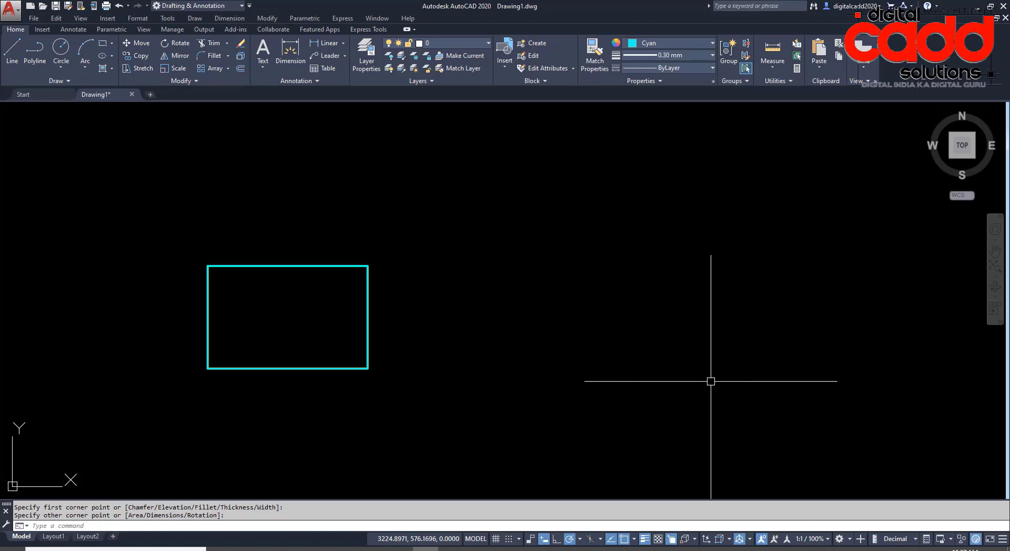
click(672, 539)
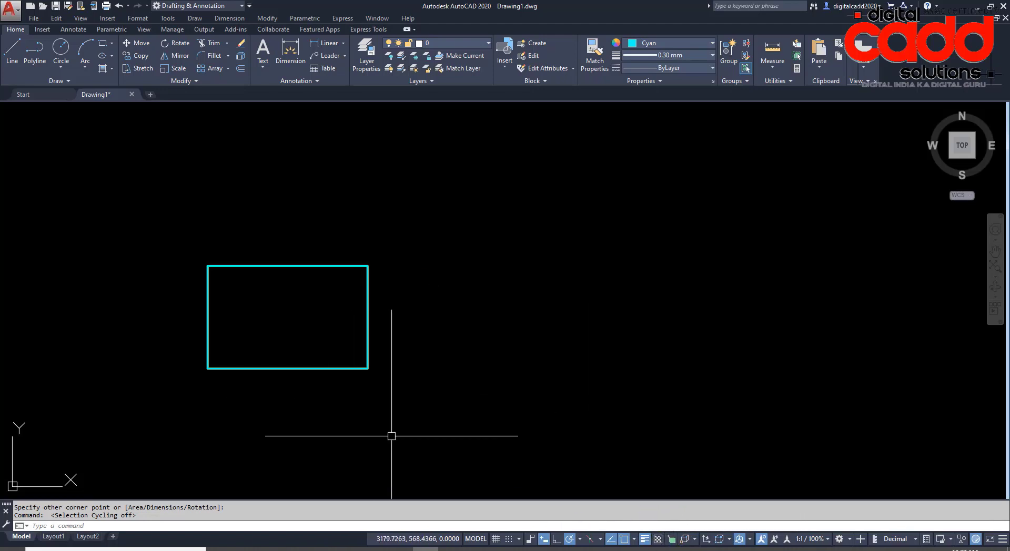
- Move the top cyan rectangle of the stack about 48.7 units horizontally to the right
middle_drag(393, 435, 372, 413)
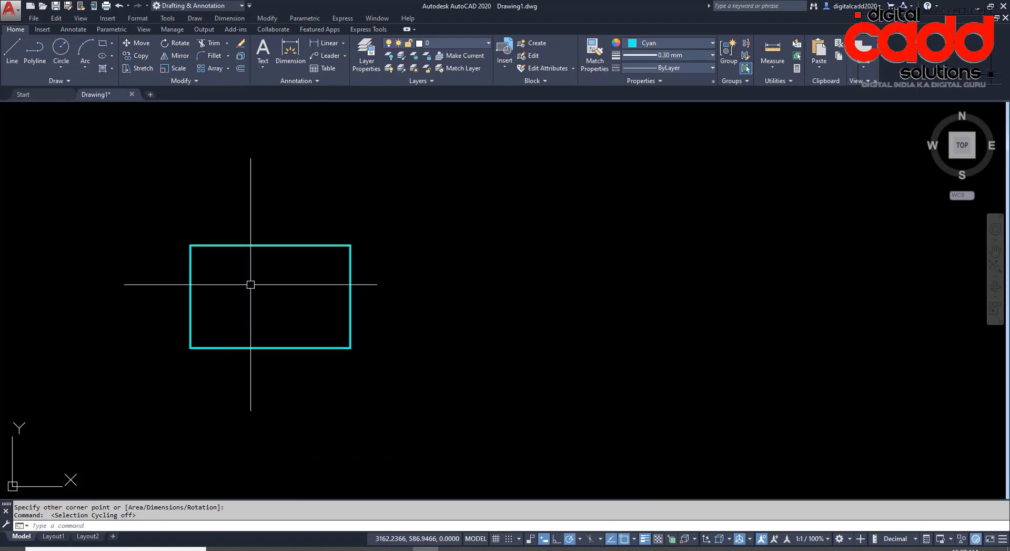
click(318, 350)
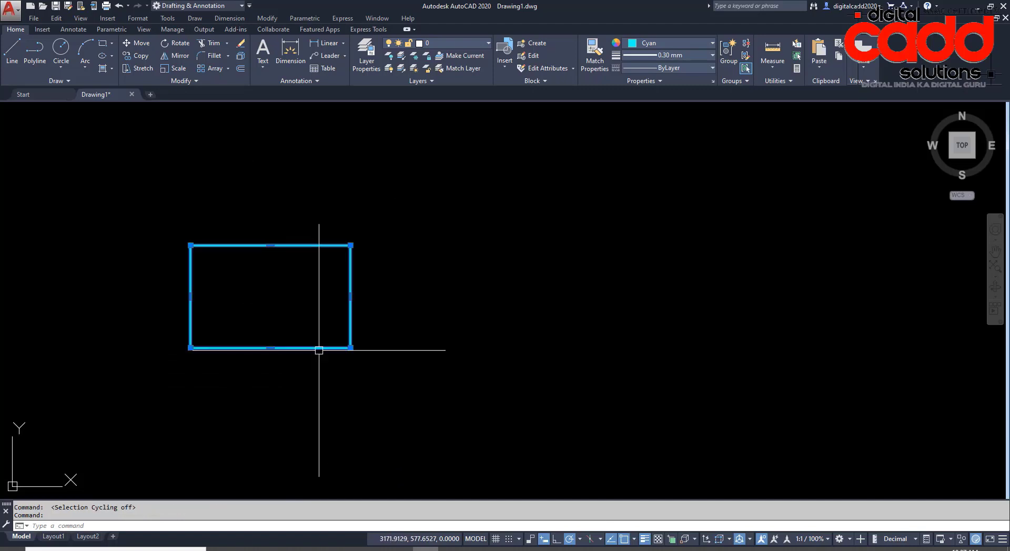
key(Return)
click(300, 405)
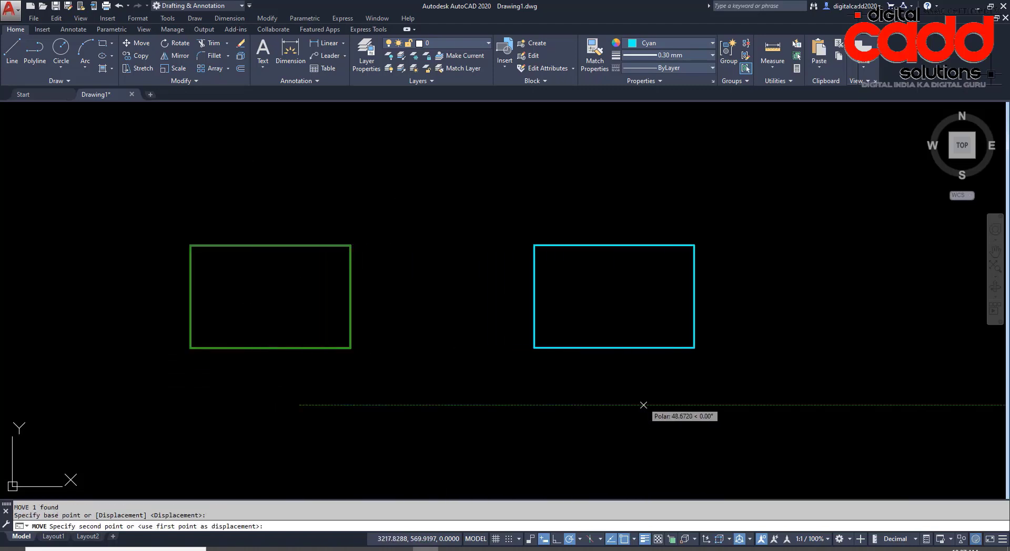
click(643, 406)
- Move the green rectangle to the right of the stack, beyond the cyan one, and undo that move
key(Return)
click(326, 348)
key(Return)
click(389, 378)
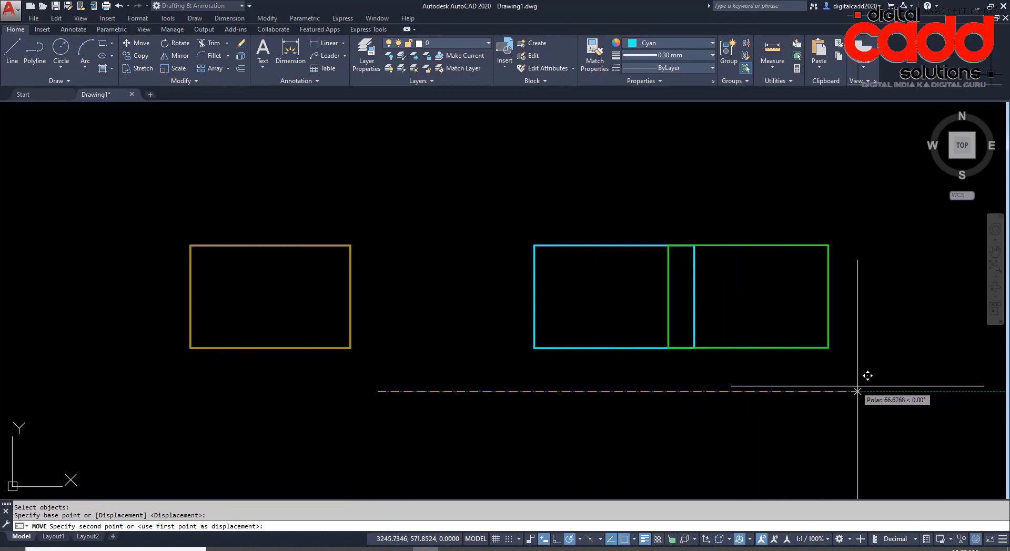
click(937, 374)
key(ctrl+z)
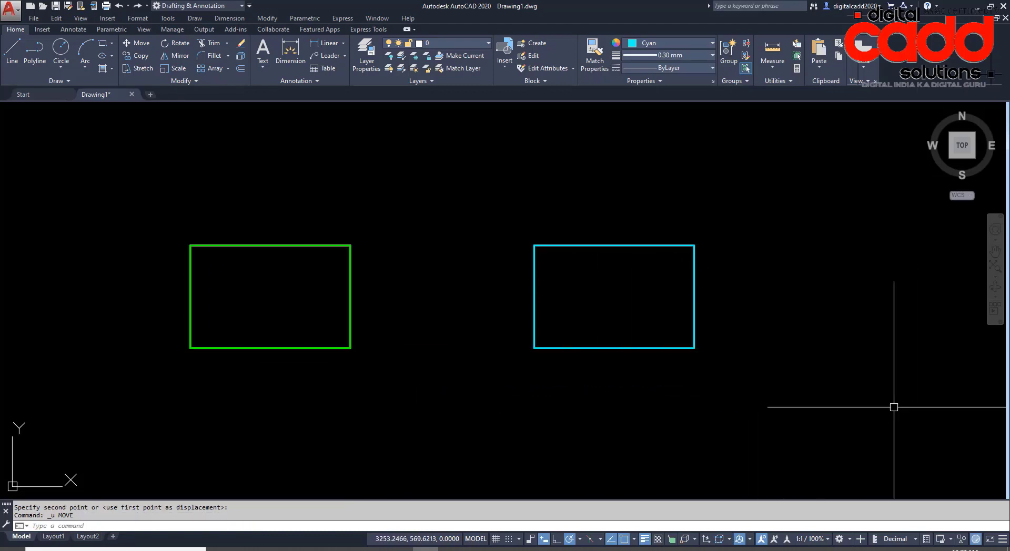
- Turn on Ortho mode and move the green rectangle from the stack to the right of the cyan one
scroll(505, 354, down, 2)
click(555, 538)
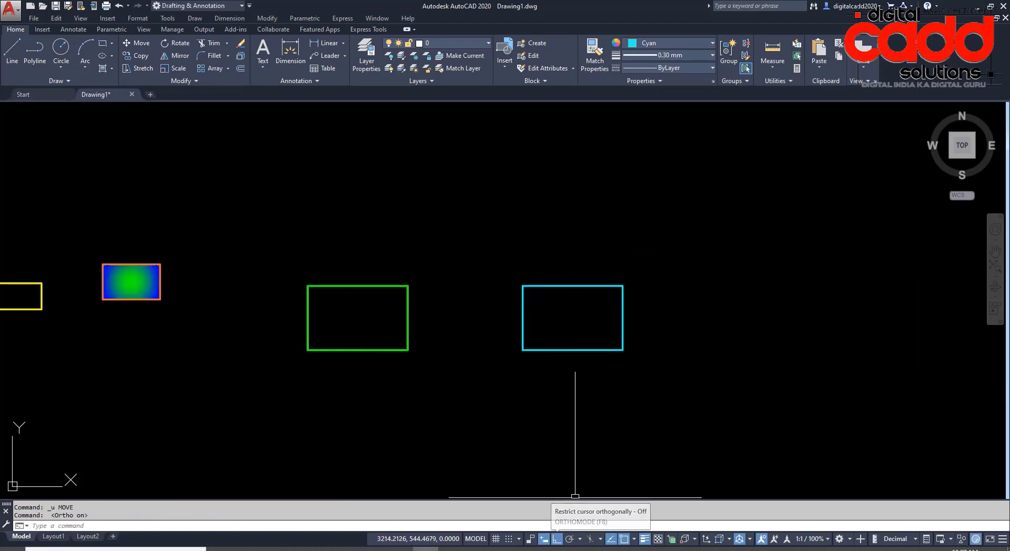
click(407, 347)
text(m)
key(Return)
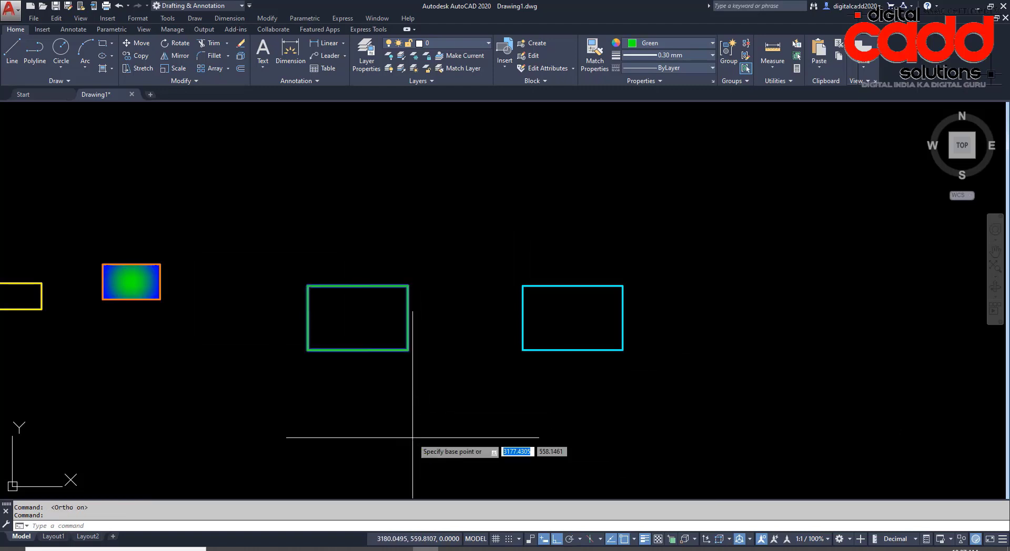
click(423, 434)
click(780, 414)
- Move the yellow rectangle from the stack to the right of the green one
key(Return)
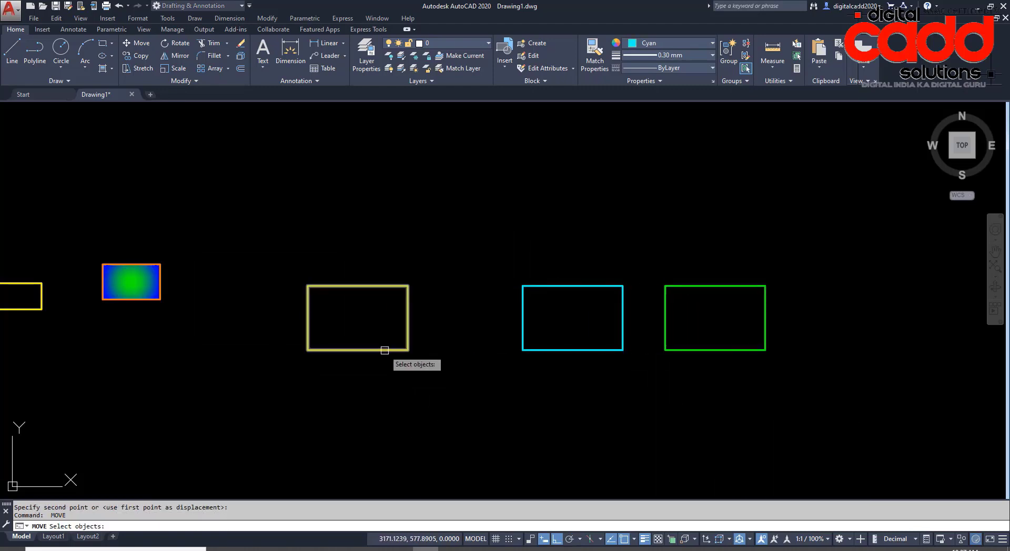
click(396, 350)
key(Return)
click(408, 405)
click(893, 405)
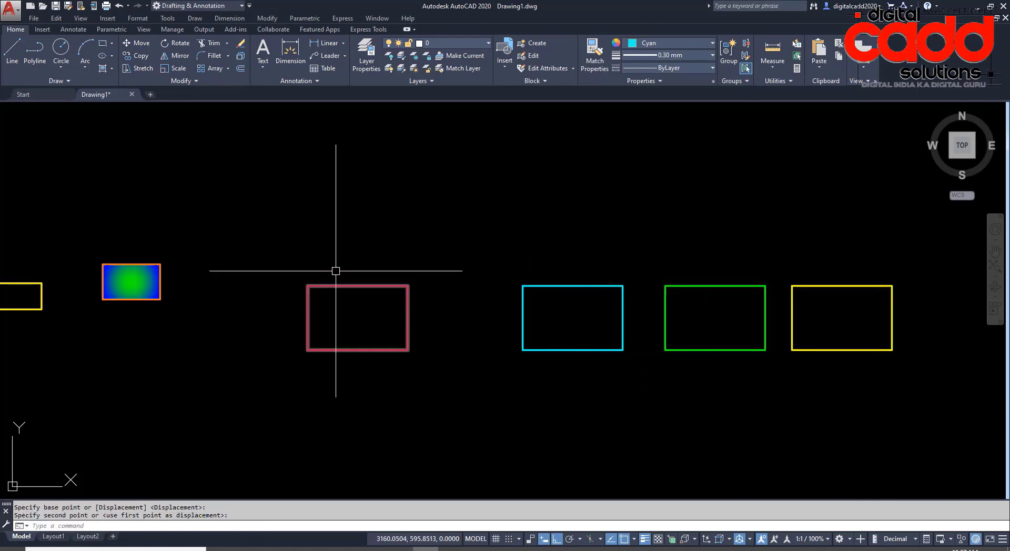
- Undo the moves of the yellow, green and cyan rectangles so all four are stacked again
middle_drag(458, 401, 372, 402)
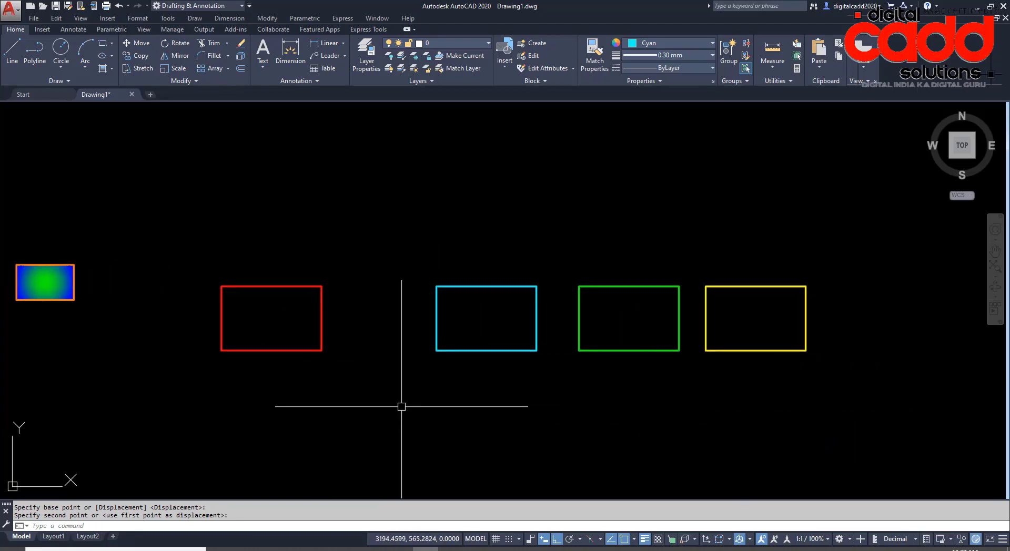
key(ctrl+z)
key(ctrl+z)
key(ctrl+z)
key(ctrl+z)
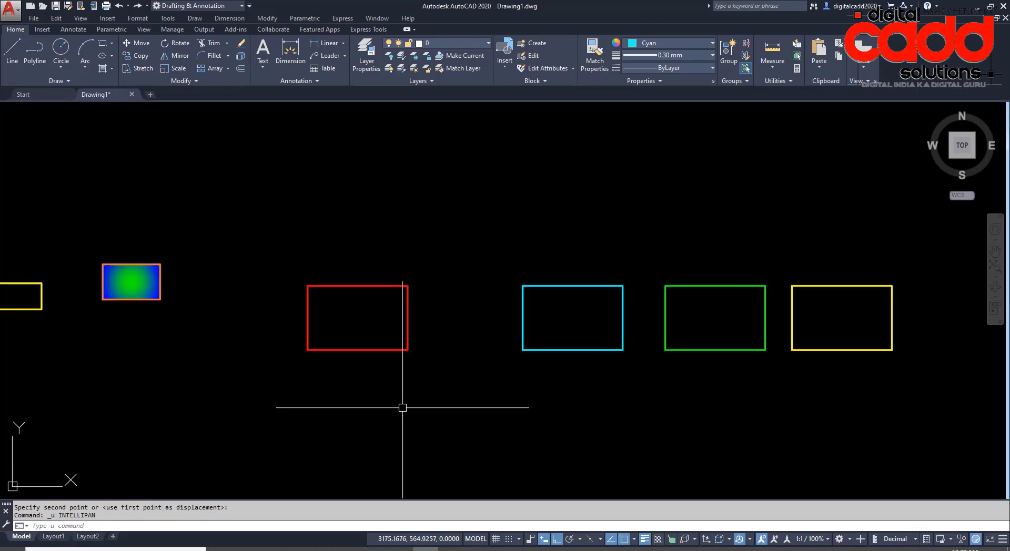
key(ctrl+z)
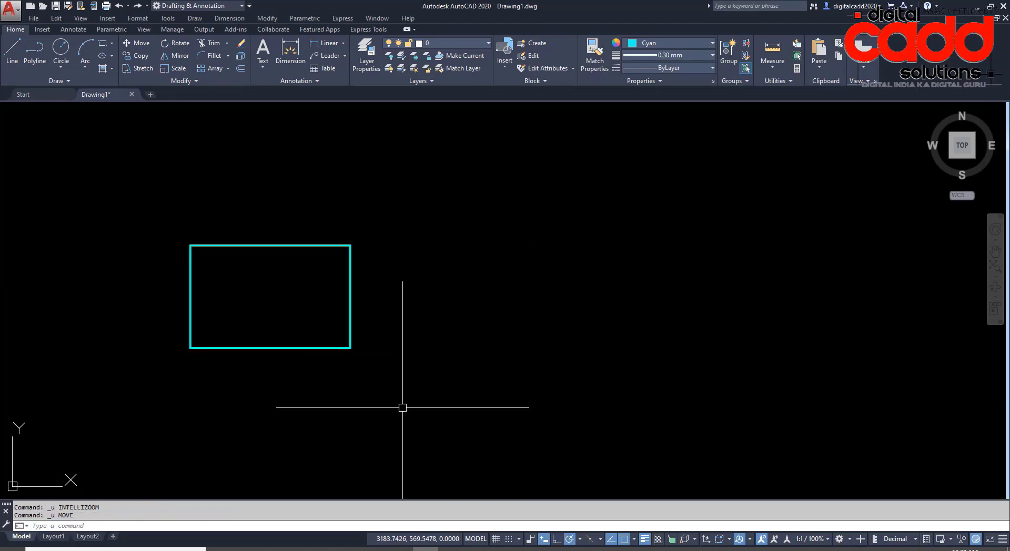
- Turn on selection cycling, choose the red rectangle from the stack, and move it right of the stack with Ortho on
scroll(248, 309, up, 3)
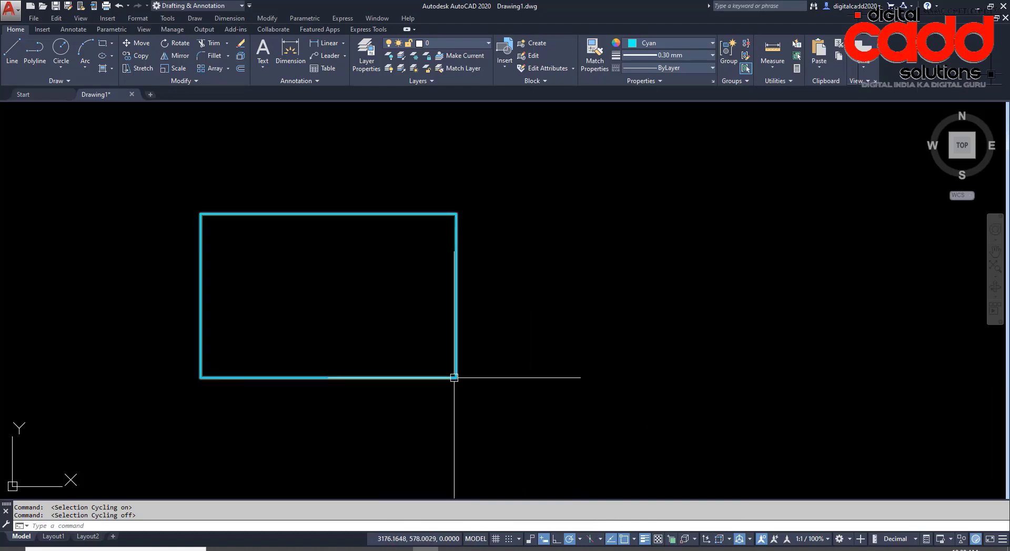
click(672, 540)
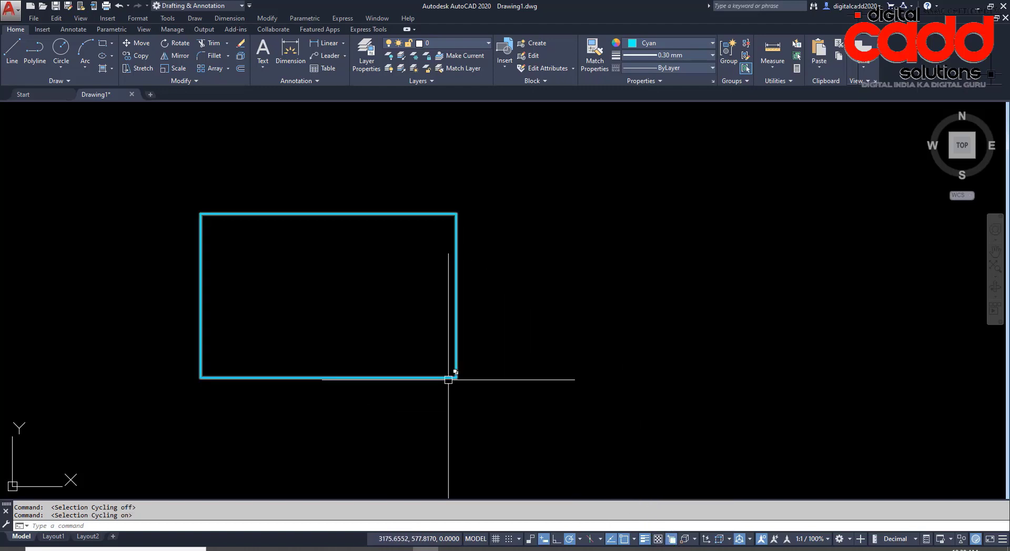
mouse_move(448, 378)
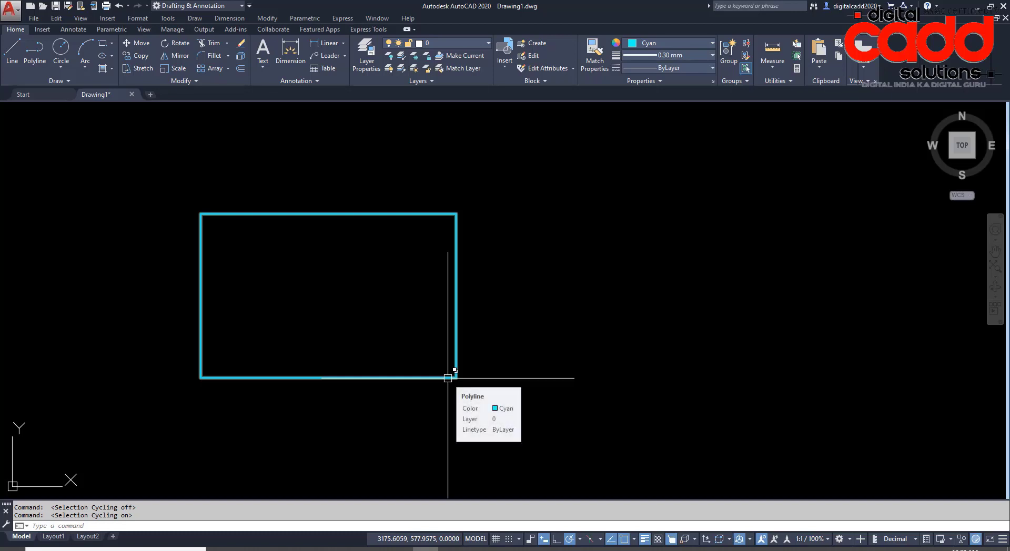
click(447, 377)
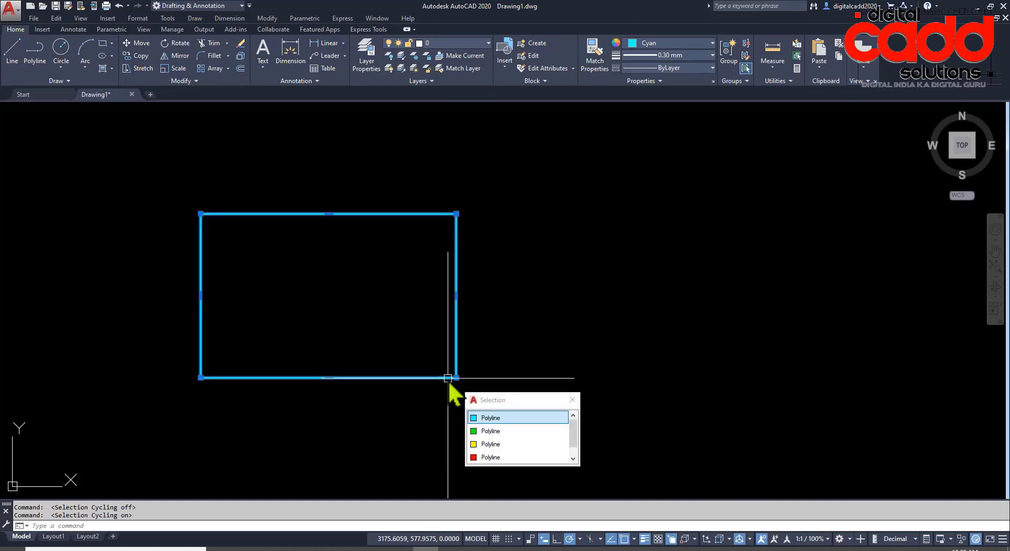
click(498, 457)
text(M)
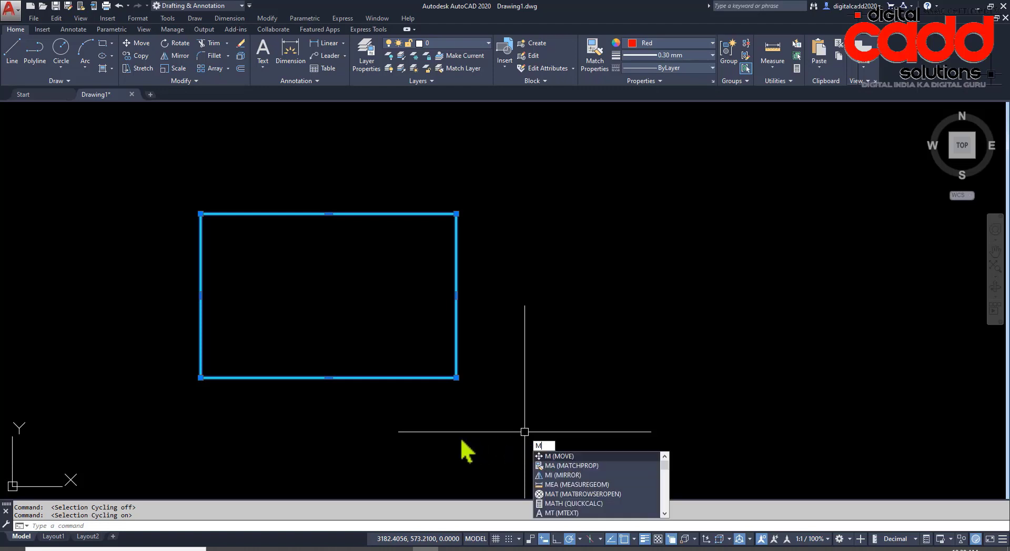
key(Return)
click(444, 434)
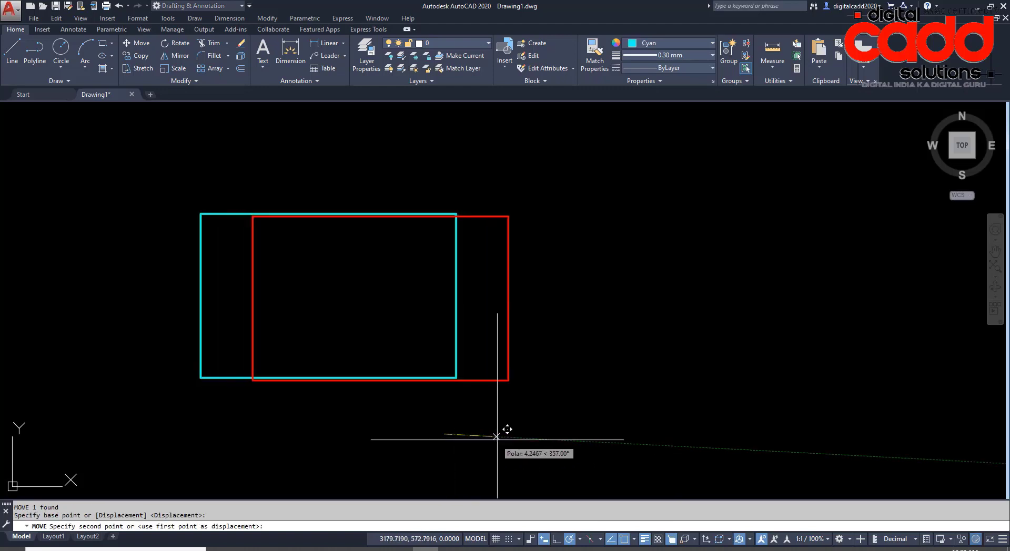
click(556, 538)
click(783, 434)
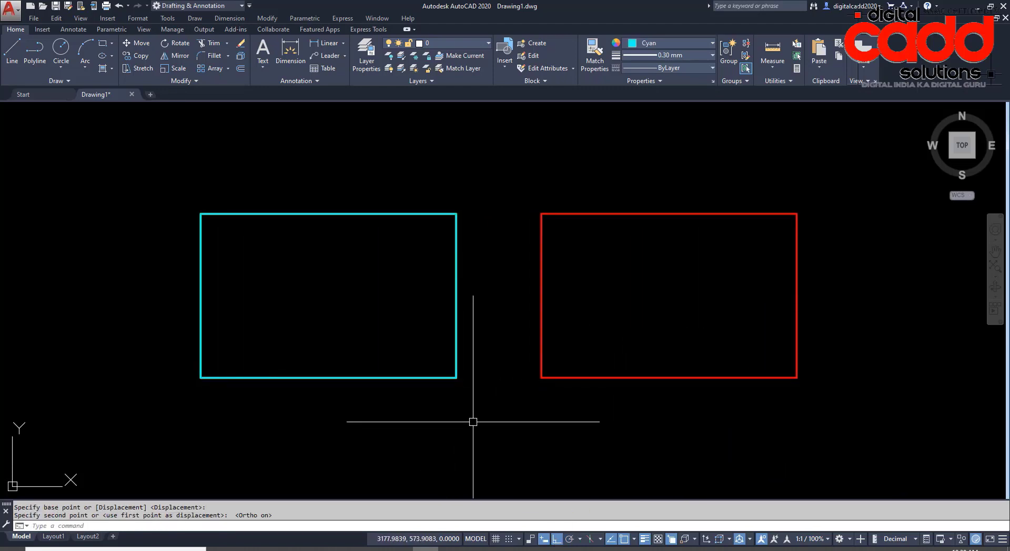
- Choose the green rectangle from the stack through selection cycling and move it to the right of the red one
scroll(379, 371, down, 2)
middle_drag(379, 424, 299, 413)
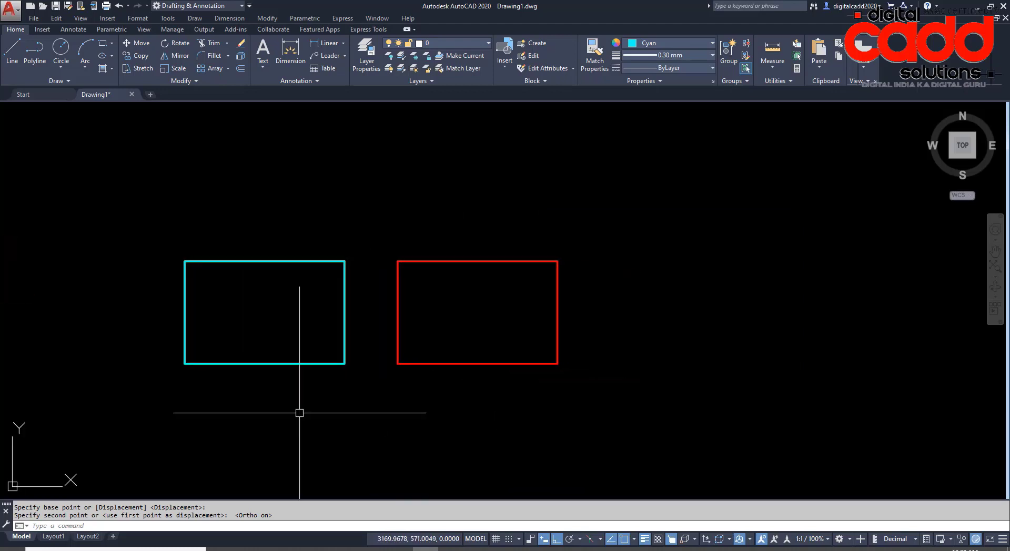
click(258, 362)
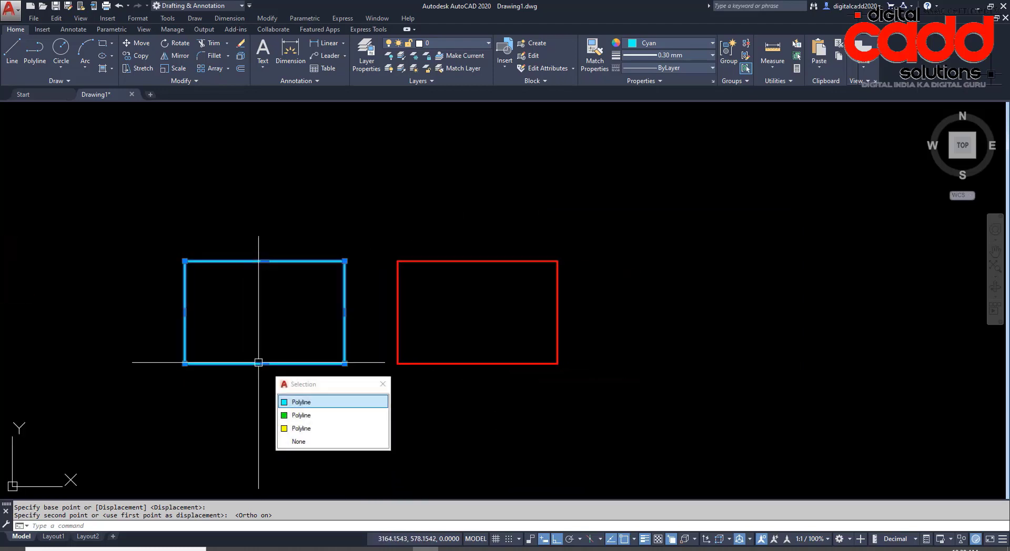
click(306, 417)
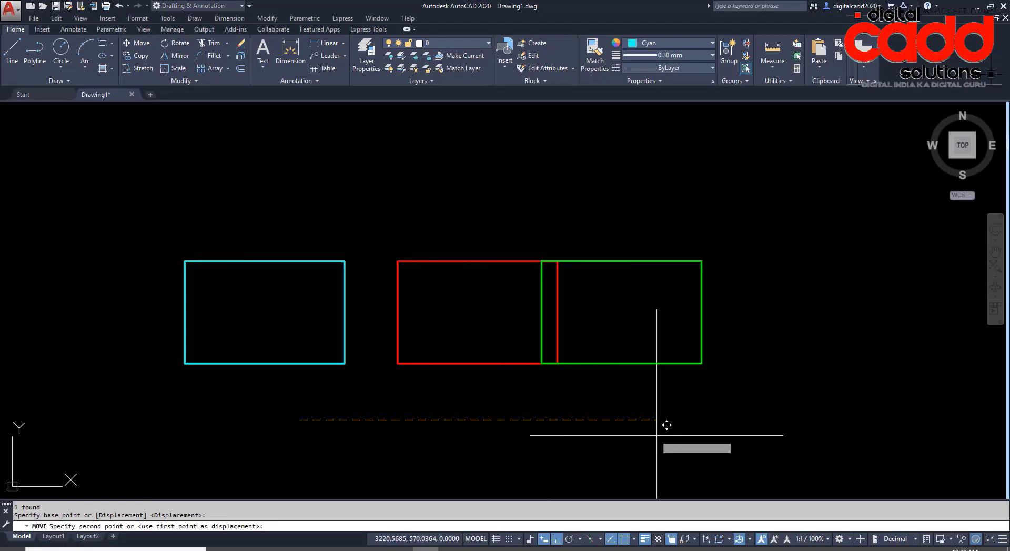
click(707, 423)
- Choose the yellow rectangle from the remaining stack through selection cycling and move it to the right of the green one
key(Return)
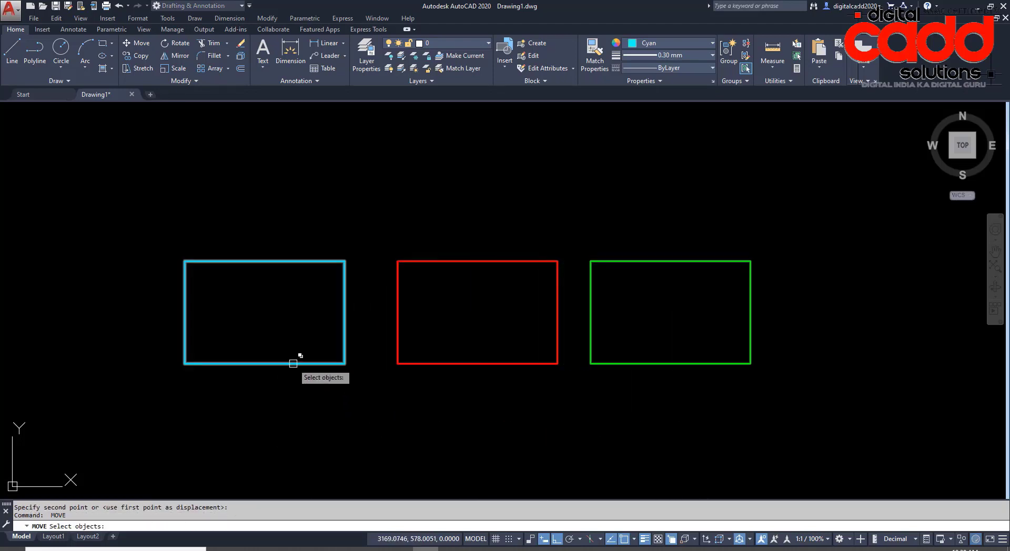
click(293, 363)
click(339, 418)
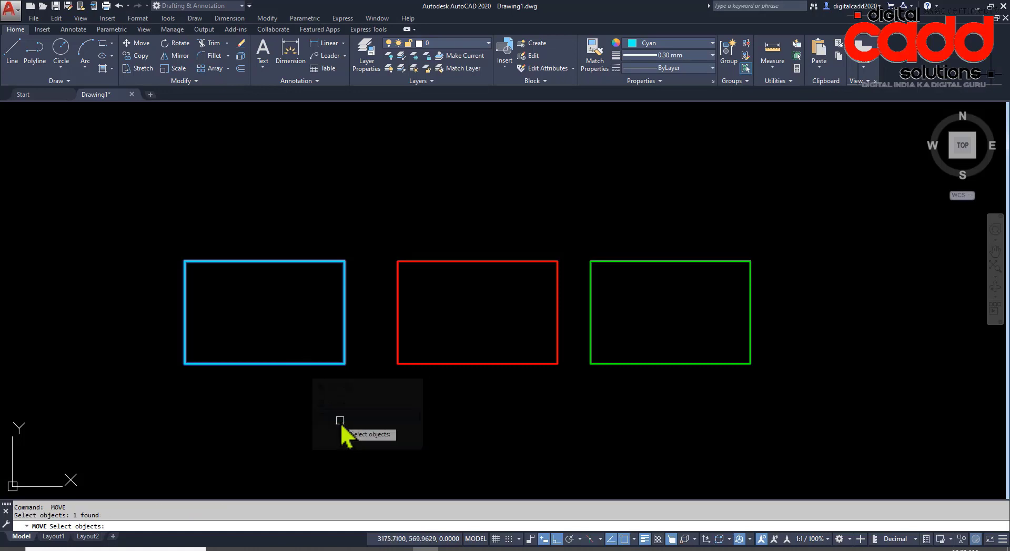
key(Return)
click(297, 421)
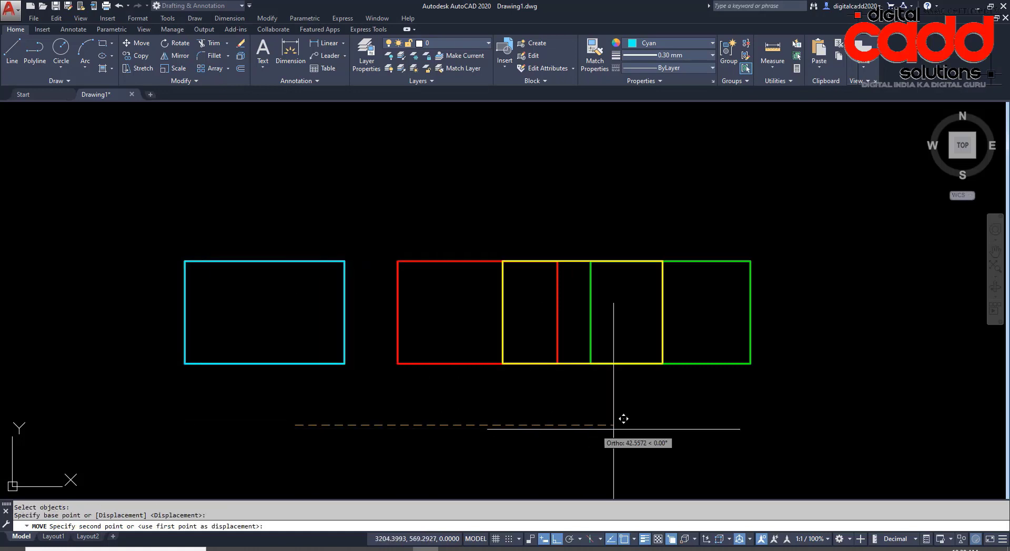
click(893, 415)
middle_drag(668, 402, 592, 392)
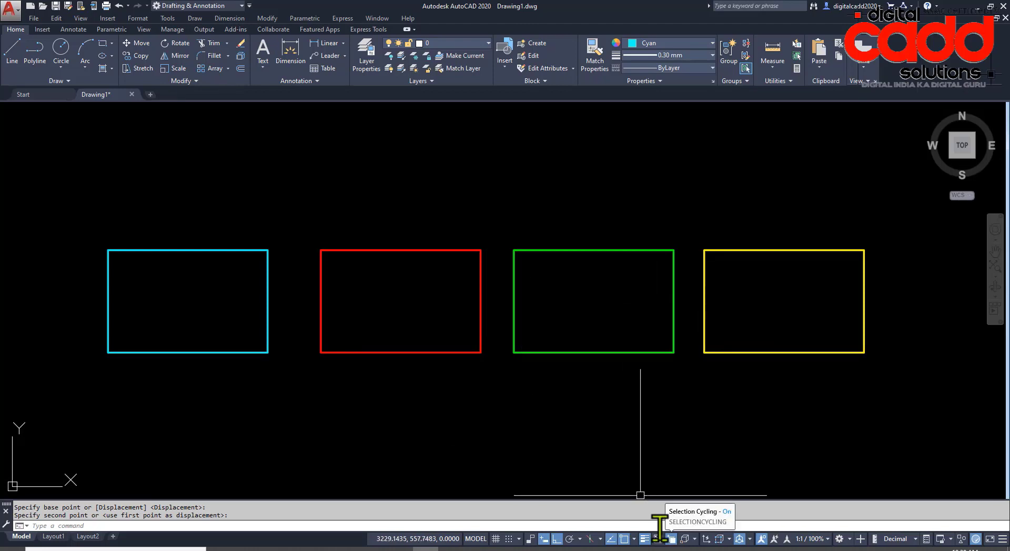
- Move the yellow rectangle about 16.5 units left so it partly overlaps the green one
middle_drag(522, 349, 496, 408)
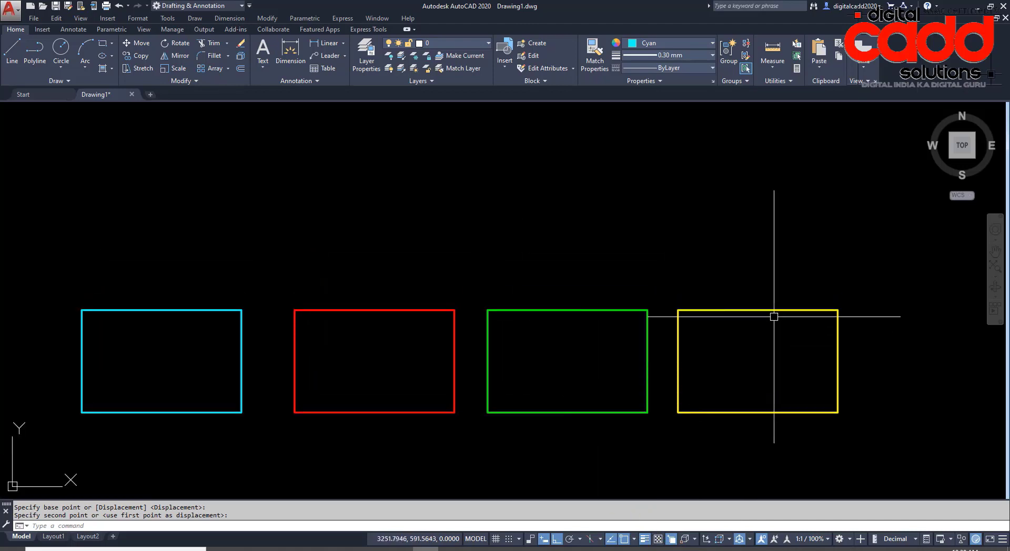
click(784, 269)
click(665, 446)
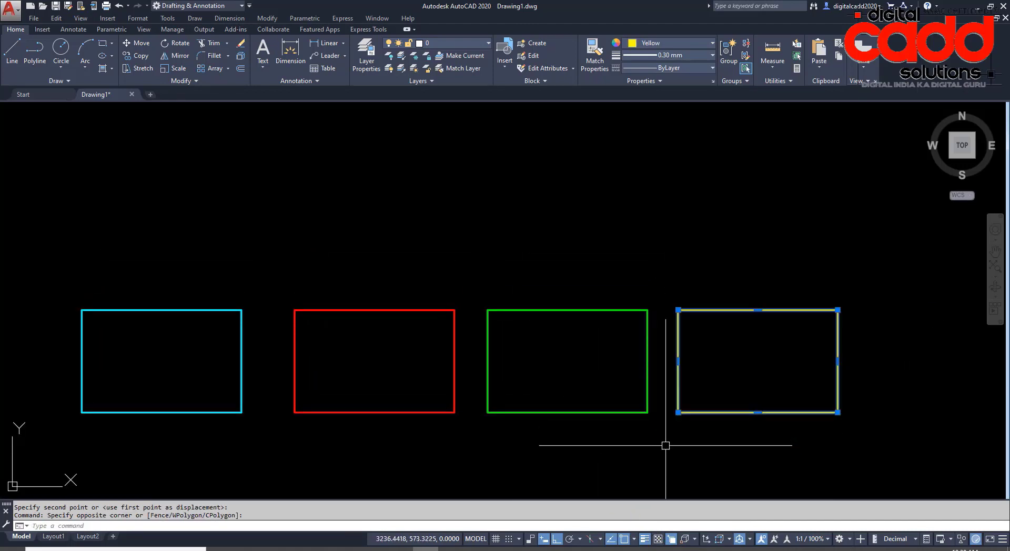
text(m)
key(Return)
click(667, 445)
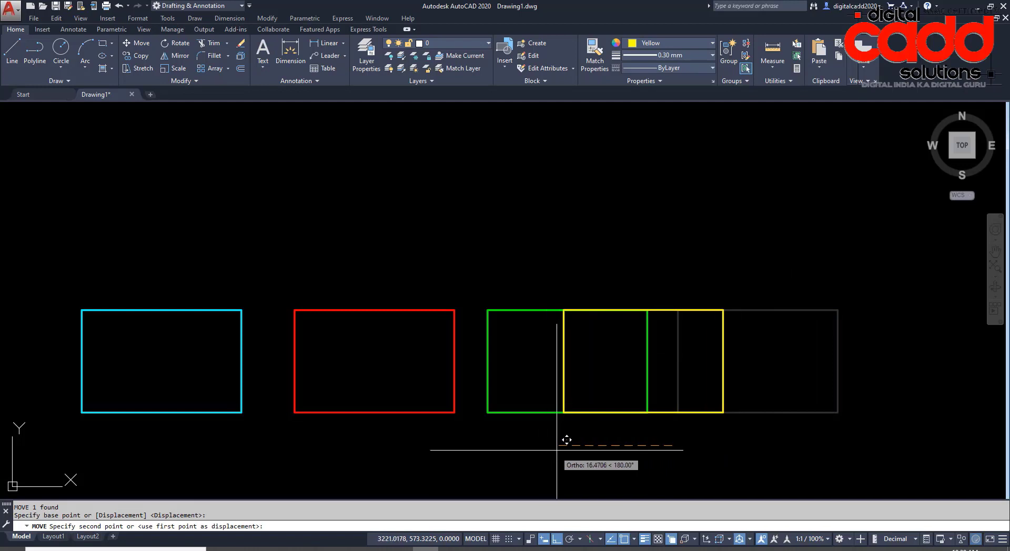
click(554, 444)
- Move the green and yellow rectangles together to the left so the green one partly overlaps the red one
key(space)
click(638, 269)
click(479, 472)
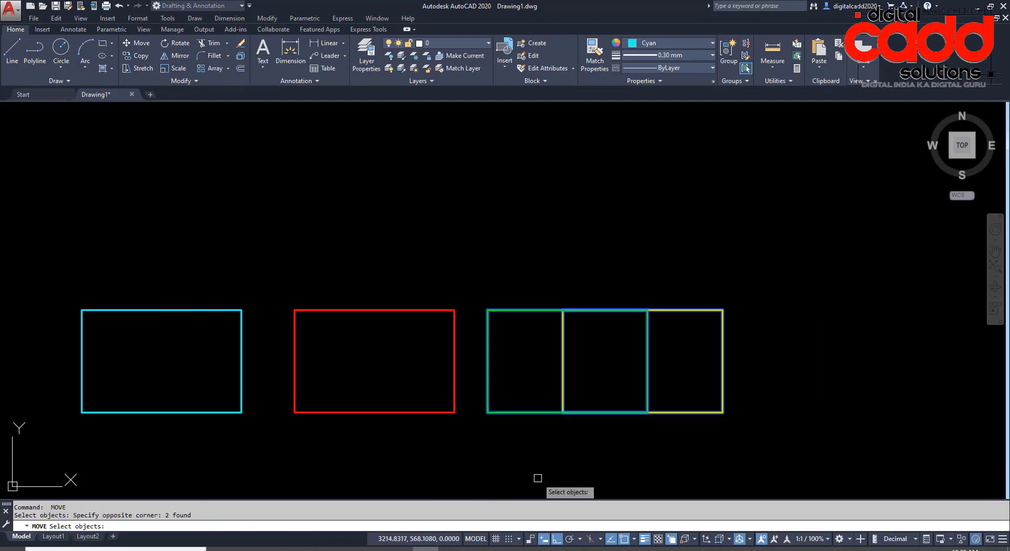
key(space)
click(565, 468)
click(459, 466)
- Move the red, green and yellow rectangles together to the left so they partly overlap the cyan one
key(space)
click(572, 246)
click(350, 480)
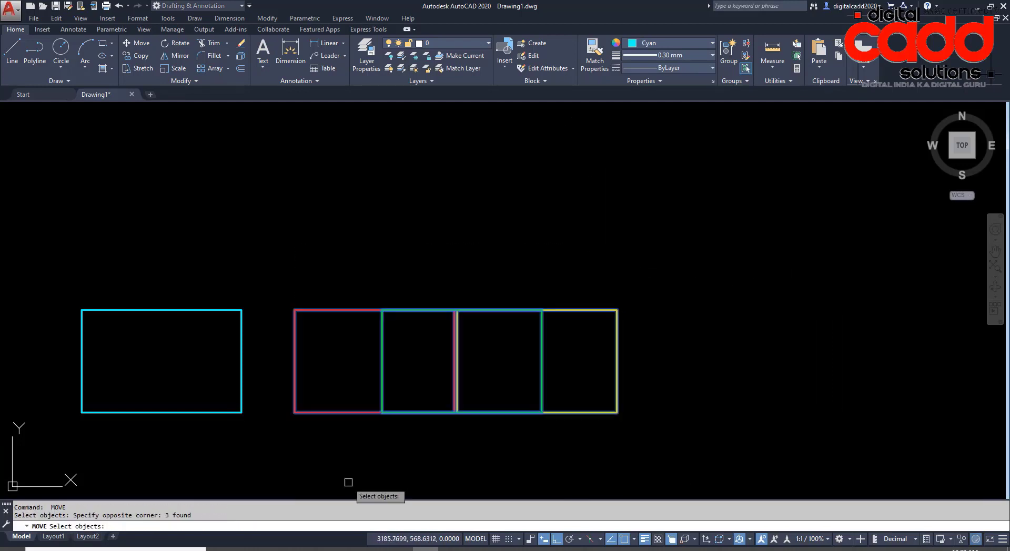
key(space)
click(433, 467)
click(285, 468)
middle_drag(192, 389, 280, 383)
middle_drag(326, 434, 347, 411)
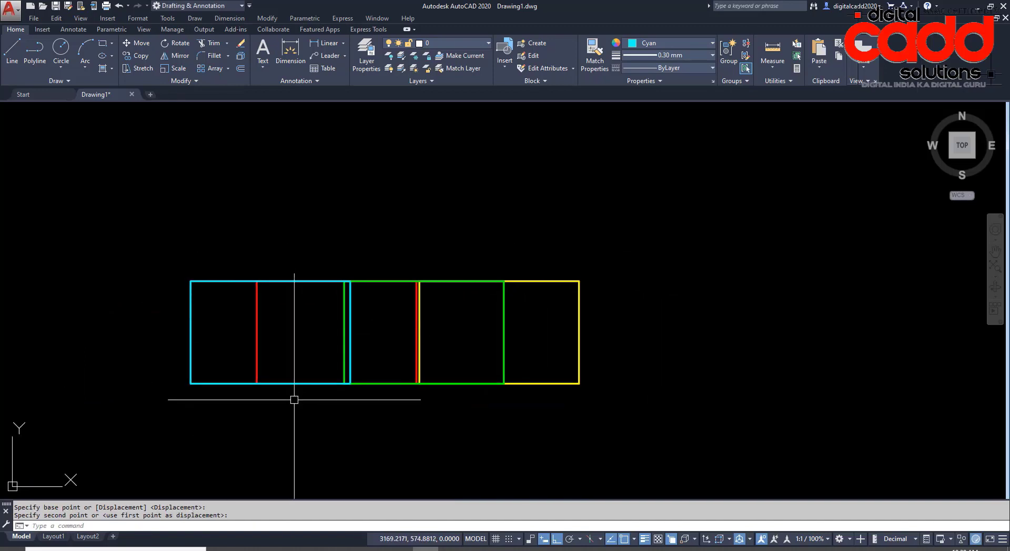
- Choose the red rectangle on the edge shared with the cyan one through selection cycling and move it right, clear of the others
click(265, 383)
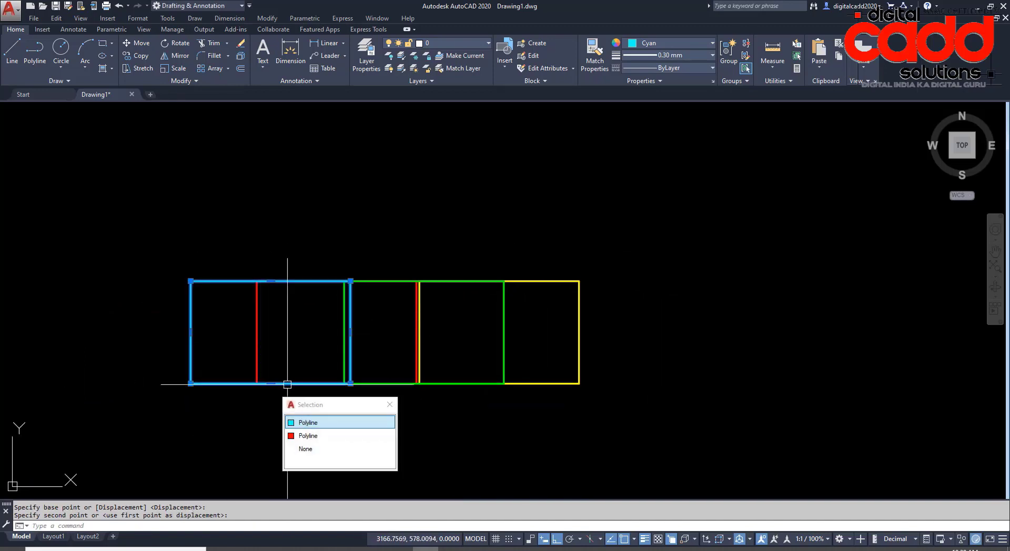
click(319, 436)
key(space)
click(309, 466)
click(706, 446)
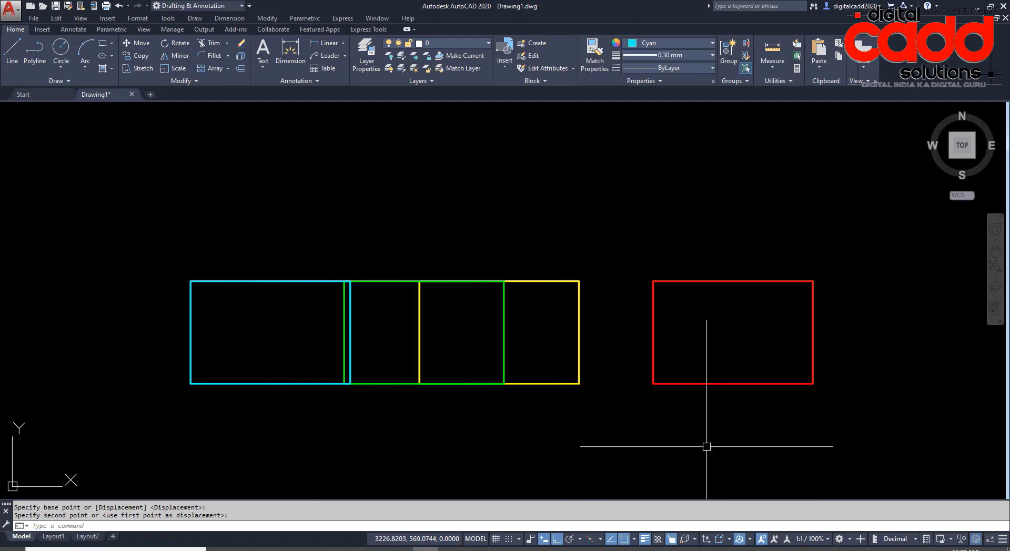
middle_drag(673, 388, 580, 357)
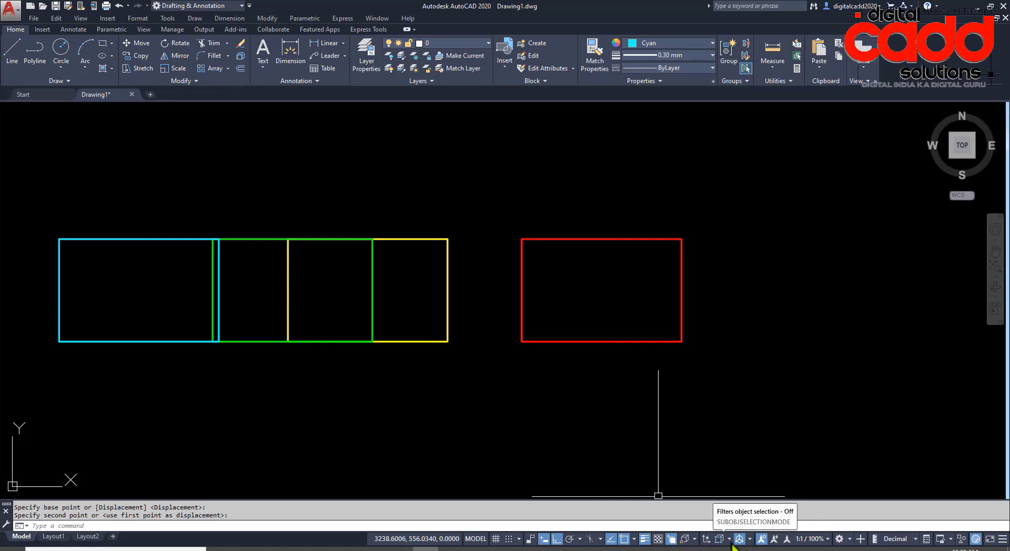
click(762, 539)
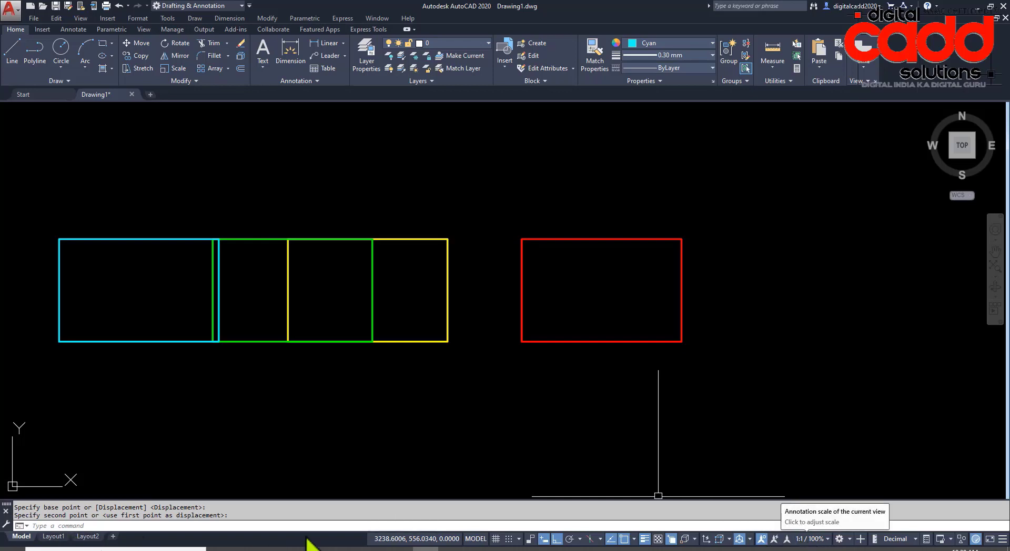
click(845, 540)
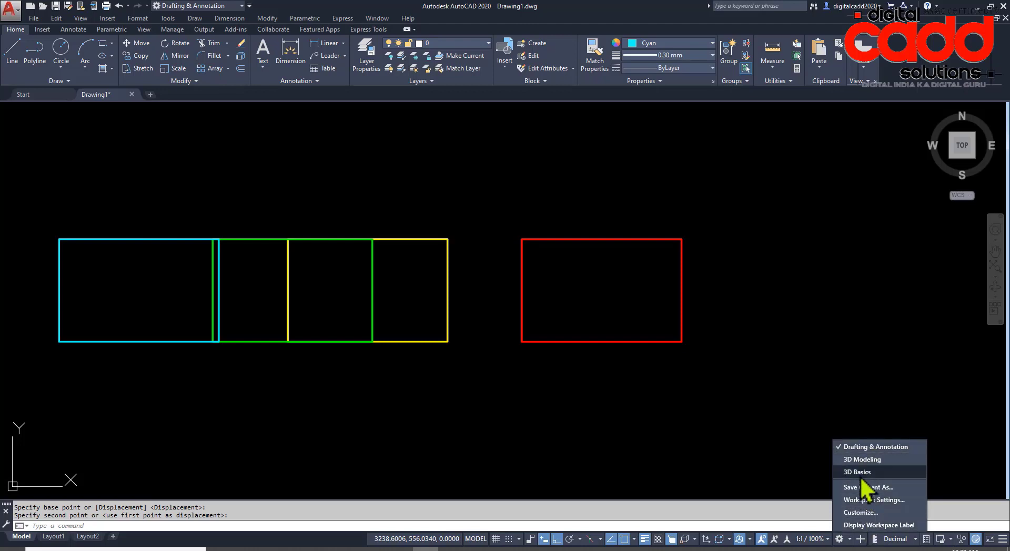
click(786, 341)
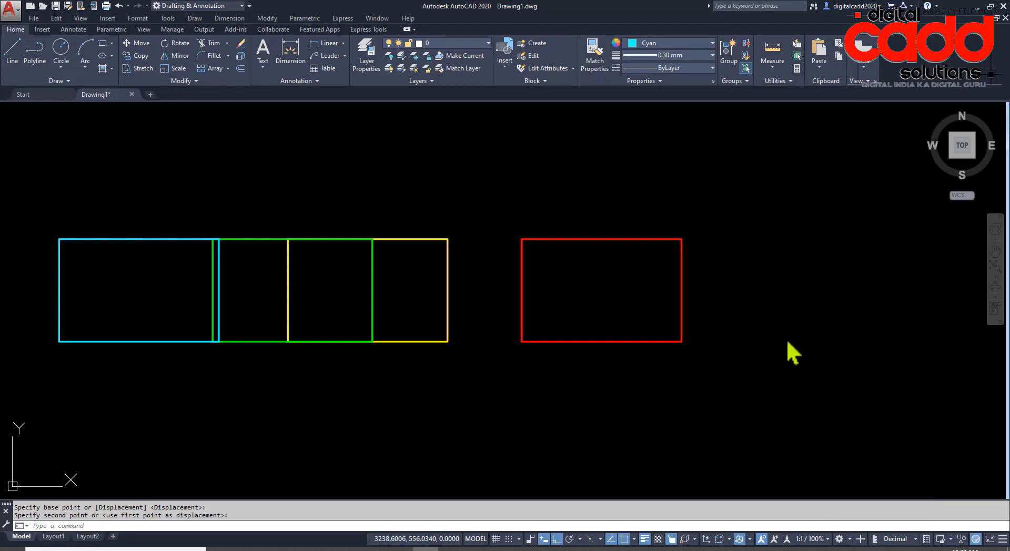
- Change the drawing units to Engineering
middle_drag(766, 365, 609, 365)
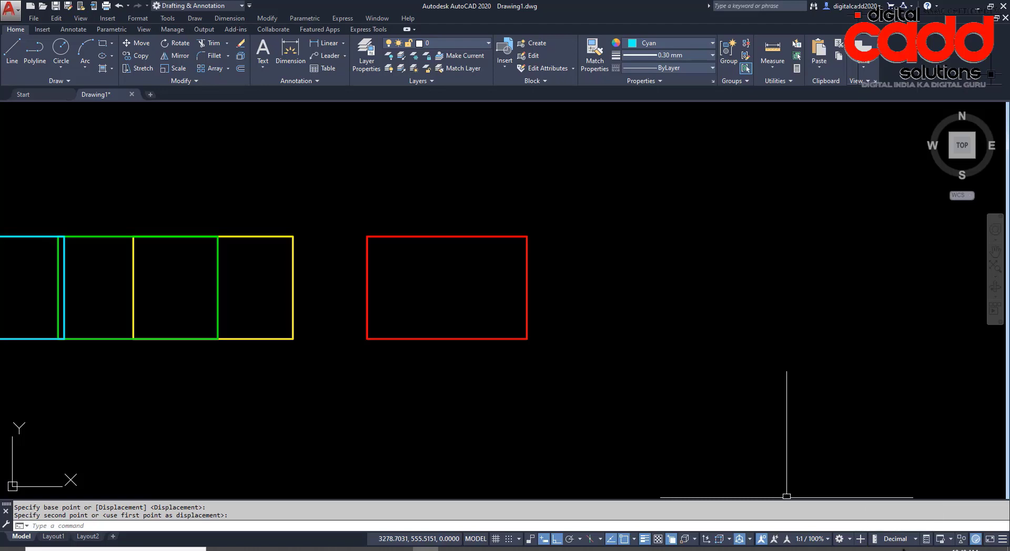
click(915, 539)
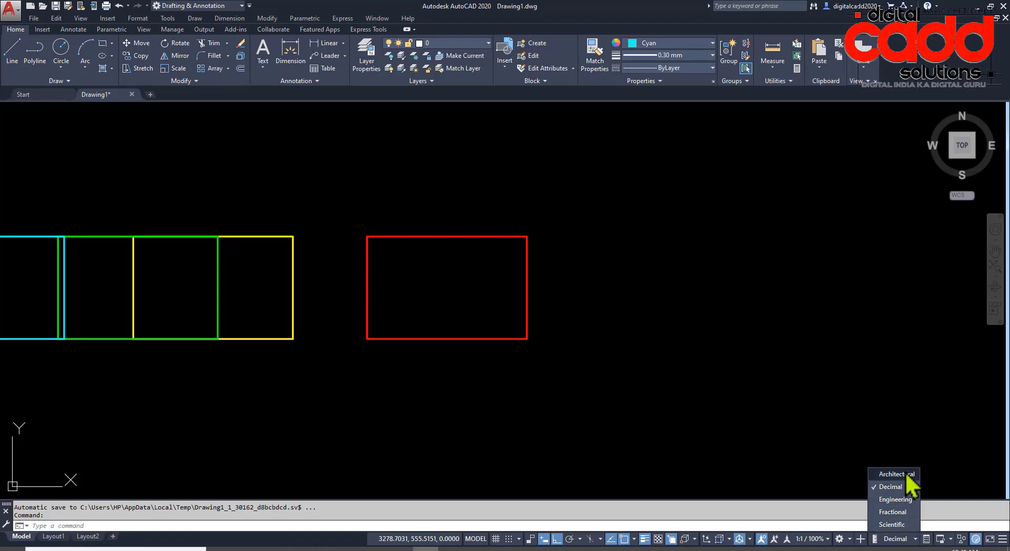
click(898, 503)
- Start a horizontal line in the empty area to the lower right of the red rectangle
middle_drag(694, 378, 479, 383)
text(l)
key(Return)
click(487, 390)
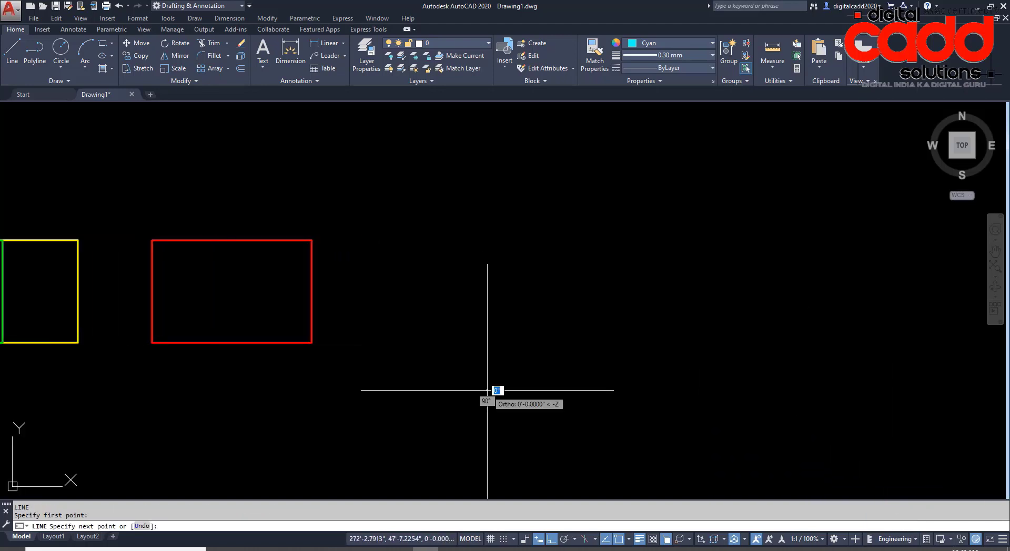
scroll(631, 407, up, 4)
scroll(375, 366, up, 4)
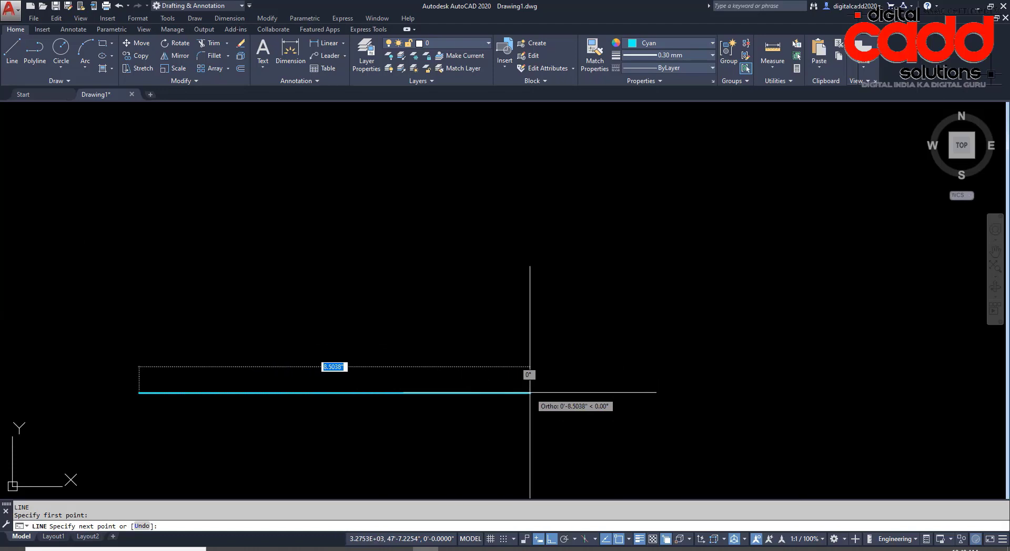
- Switch the drawing units to Decimal and back to Engineering while the line is still being drawn
click(915, 540)
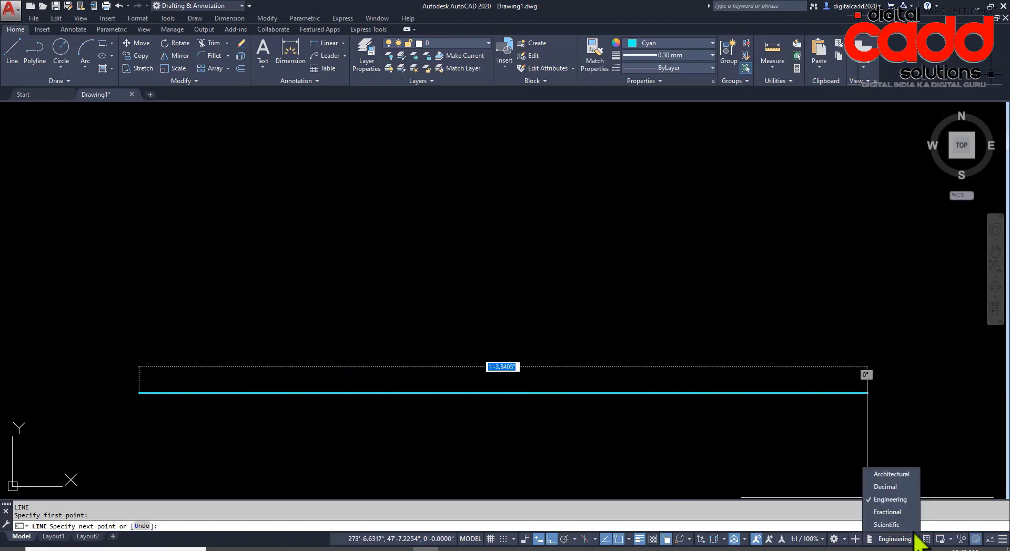
click(894, 487)
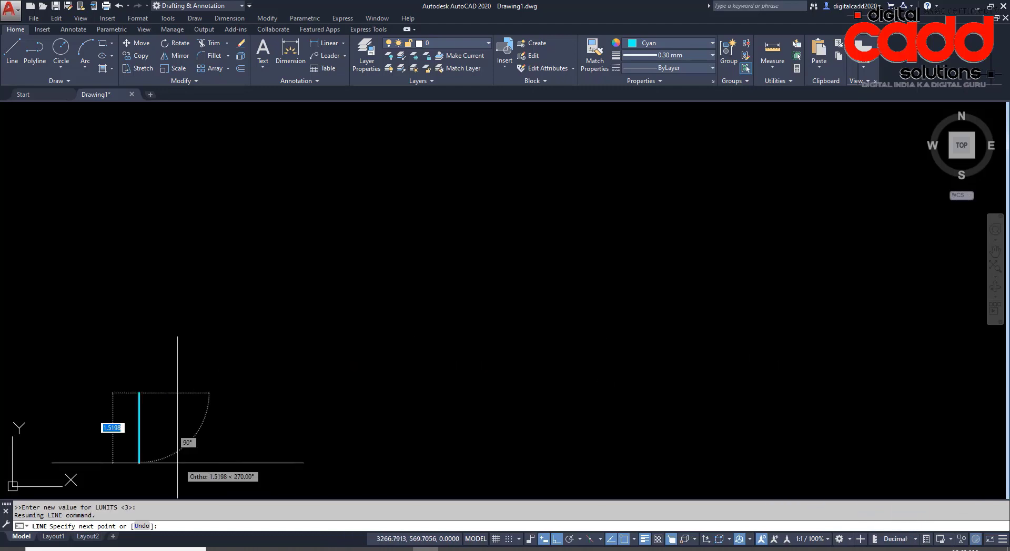
click(916, 540)
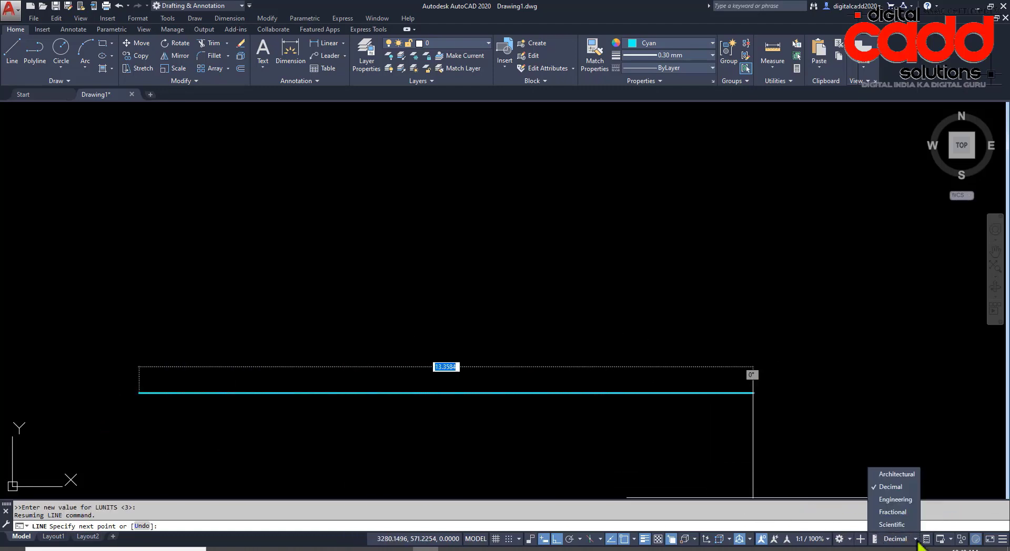
click(889, 505)
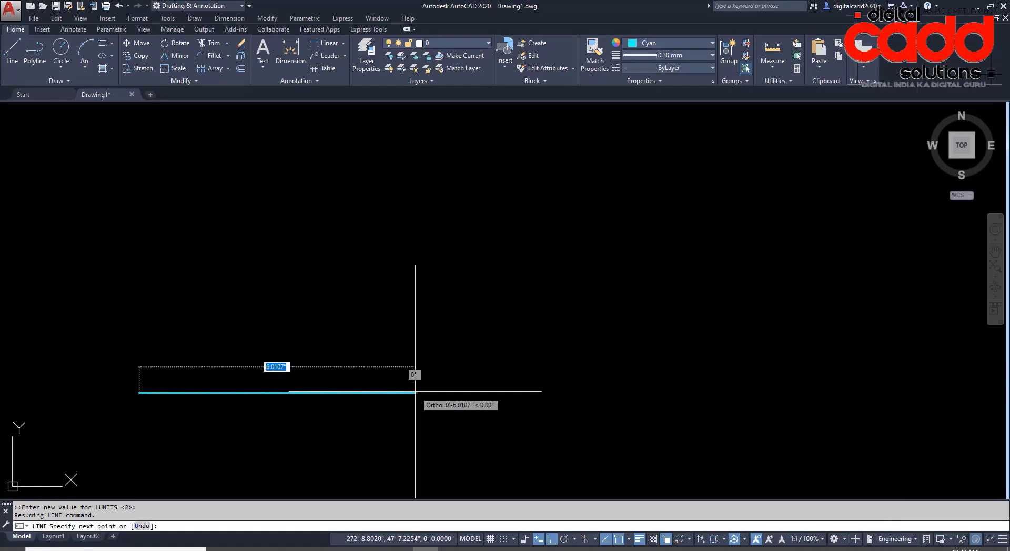
- Complete the horizontal line with a length of 9 inches and end the Line command
text(9)
key(Return)
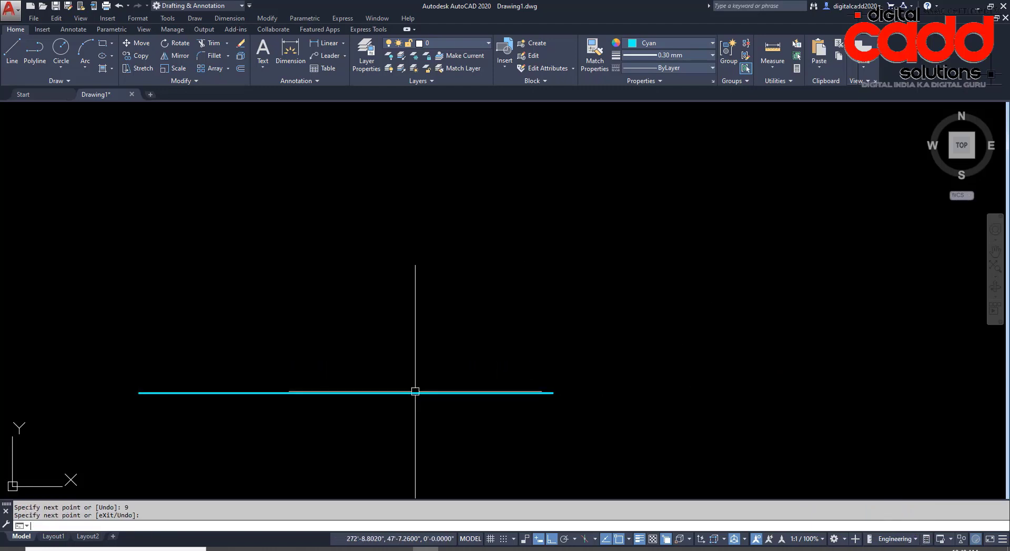
key(Return)
- Measure the distance between the two endpoints of the new cyan line
click(773, 67)
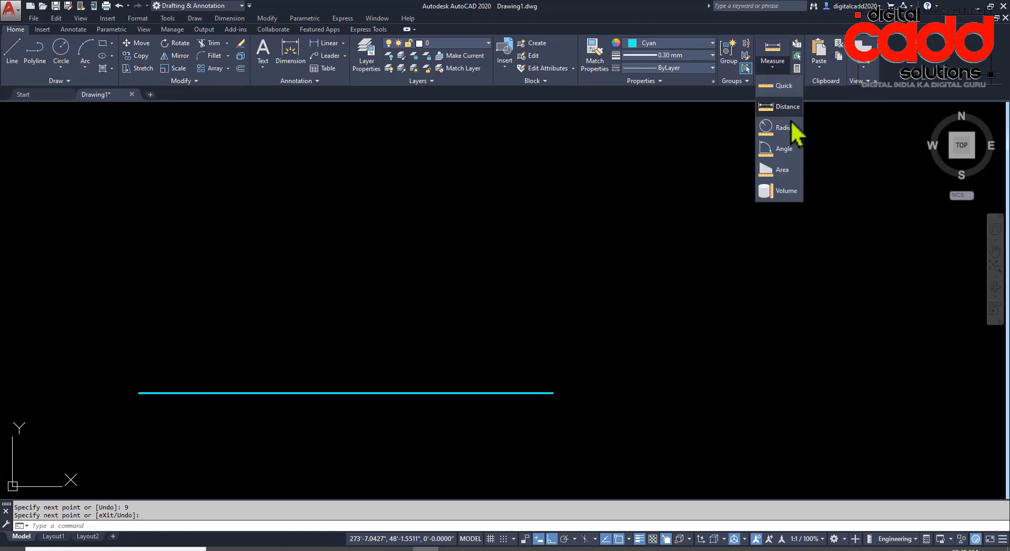
click(784, 113)
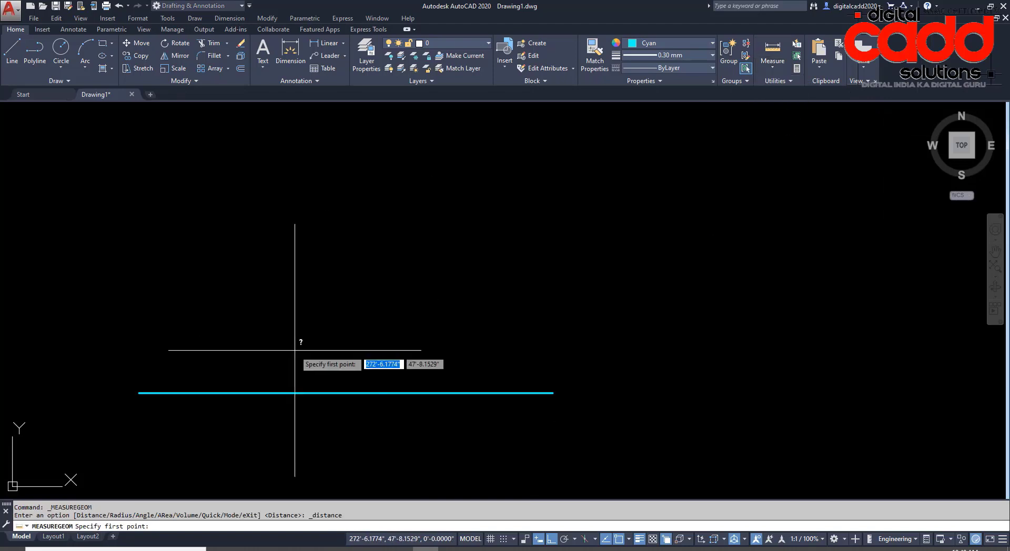
click(138, 393)
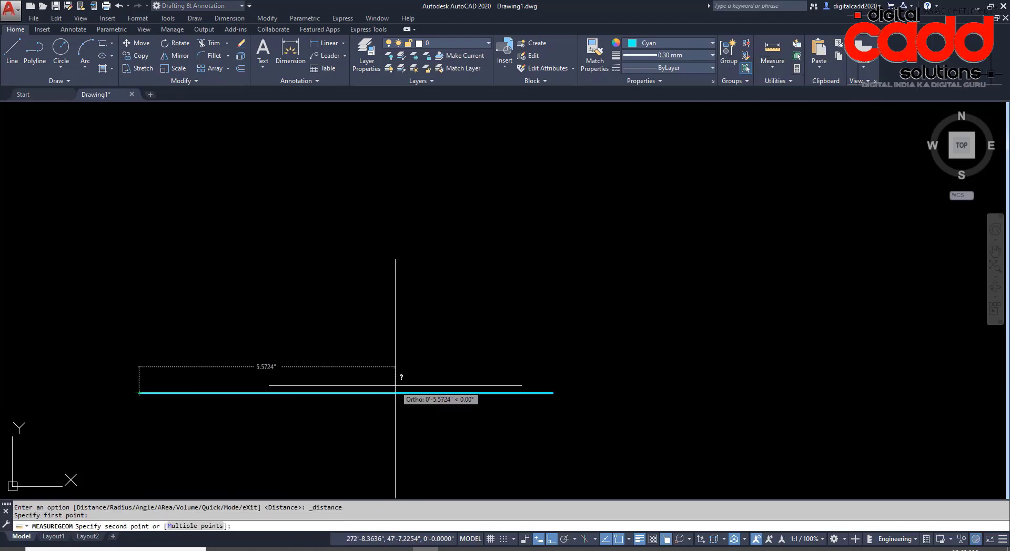
click(551, 392)
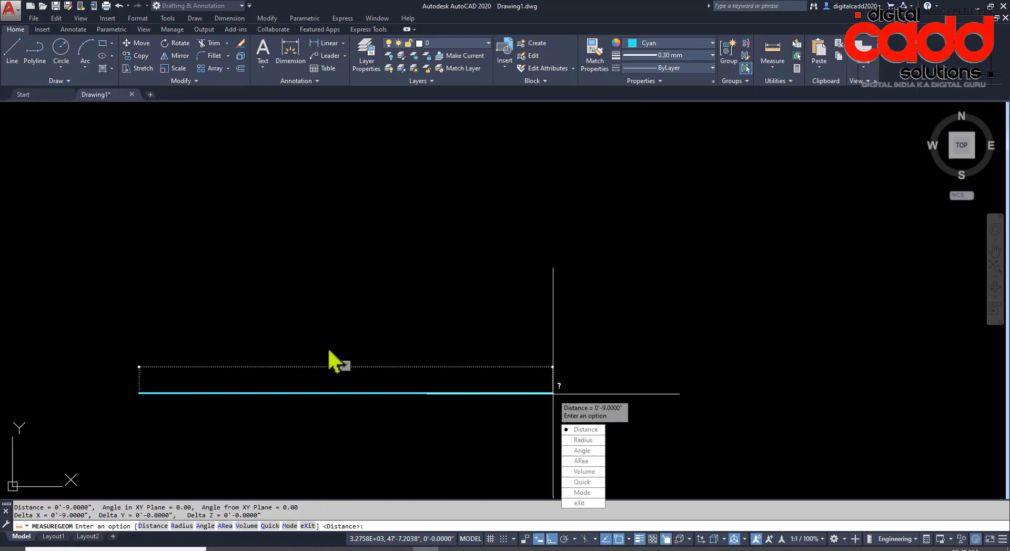
key(Escape)
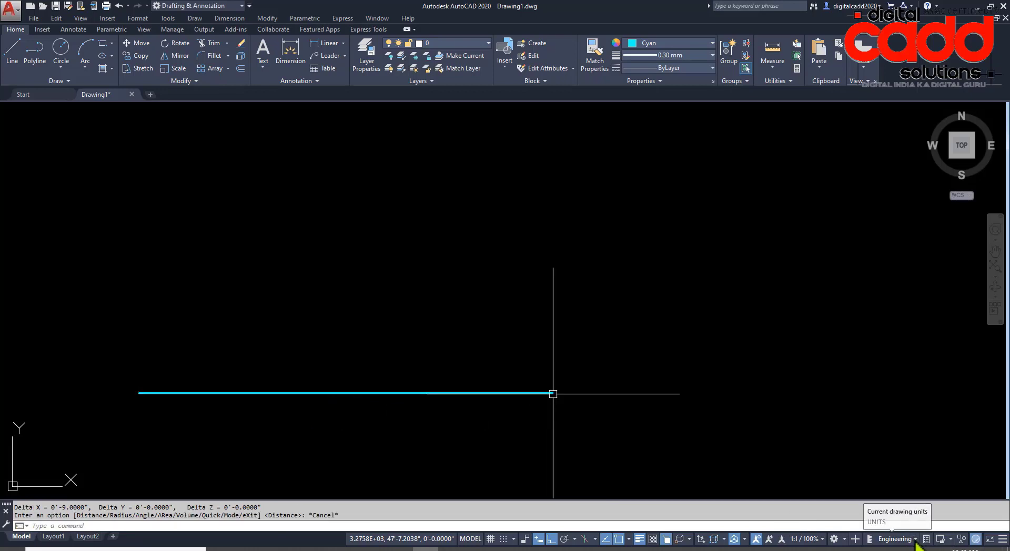
click(915, 538)
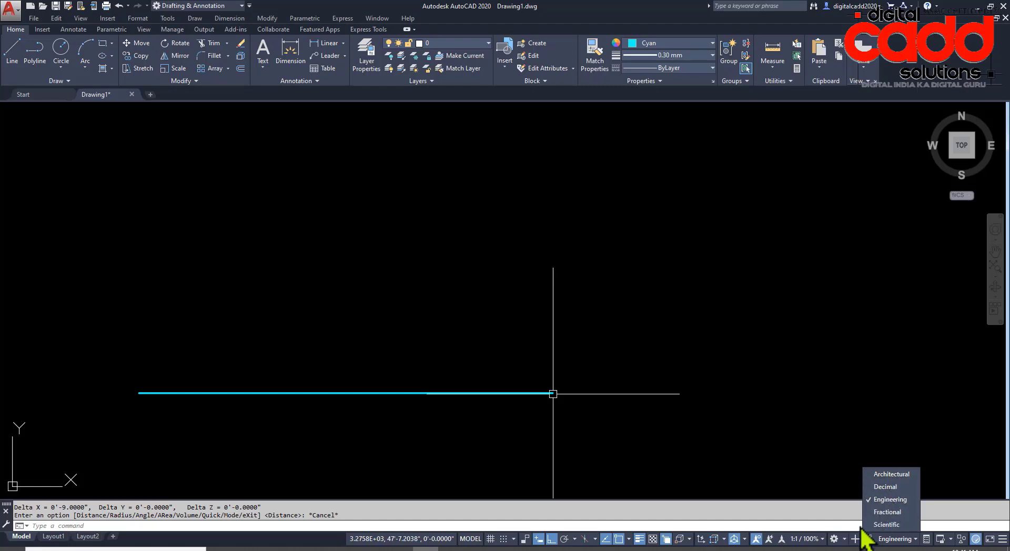
click(833, 397)
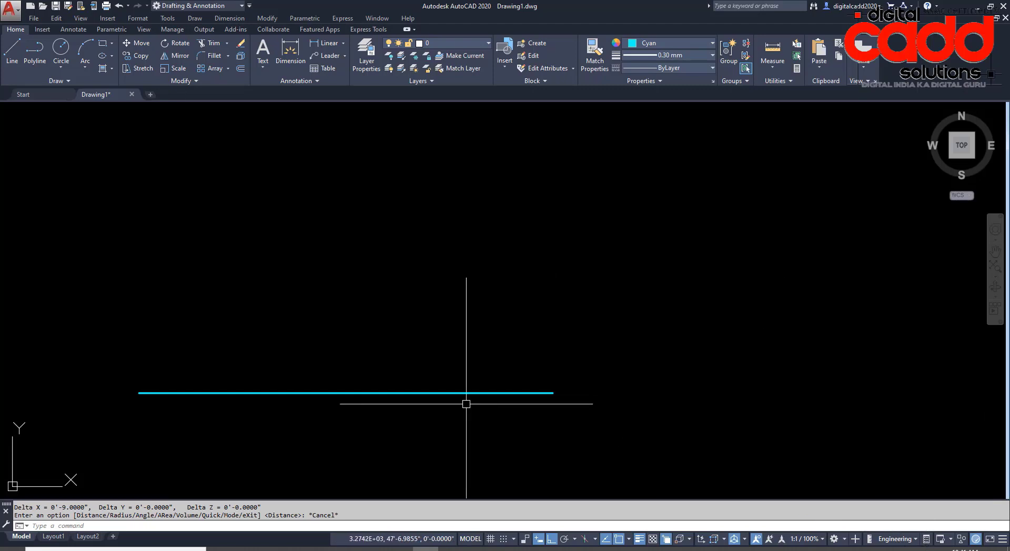
middle_drag(463, 405, 516, 319)
click(496, 309)
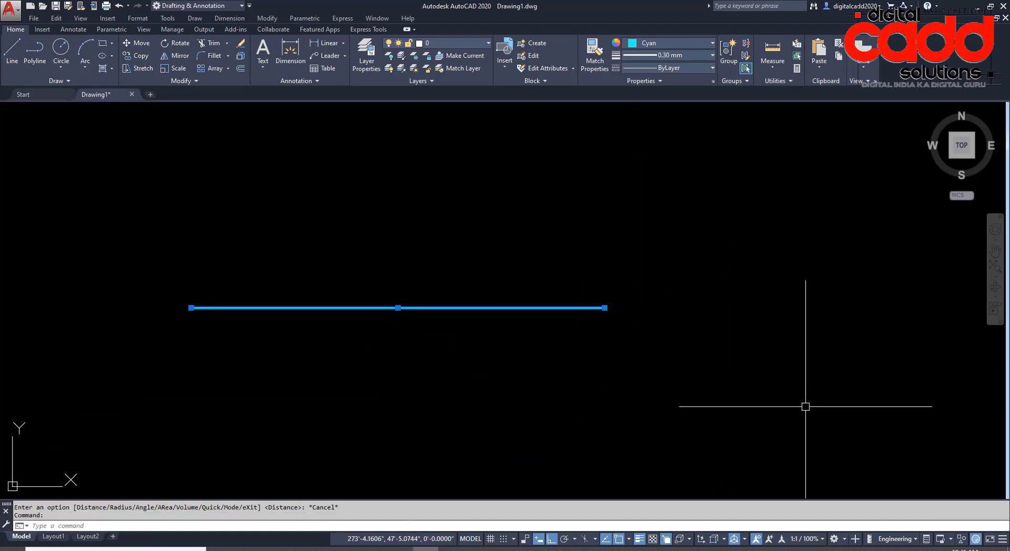
key(Escape)
- Turn on Quick Properties and use it to change the cyan line's color to Red
click(927, 539)
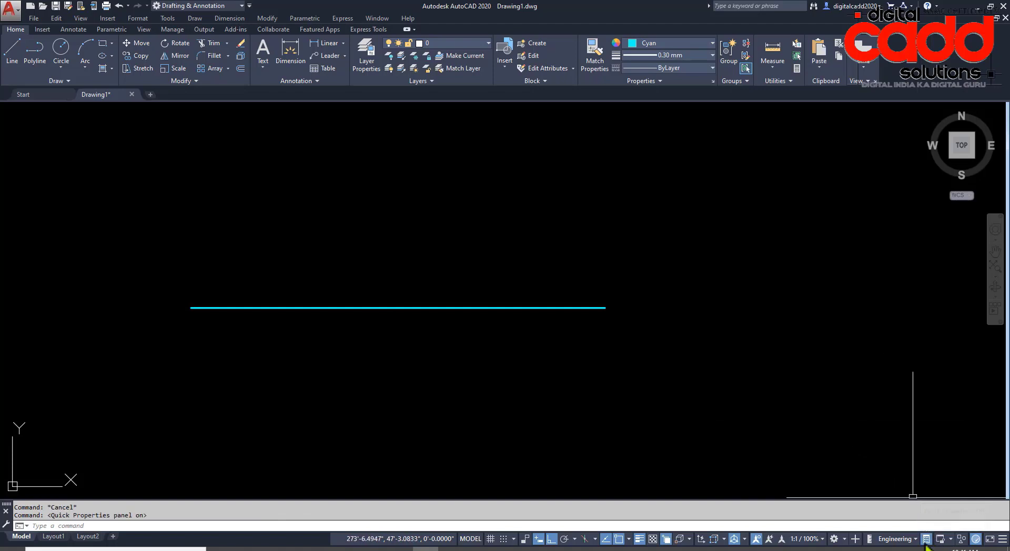
click(562, 309)
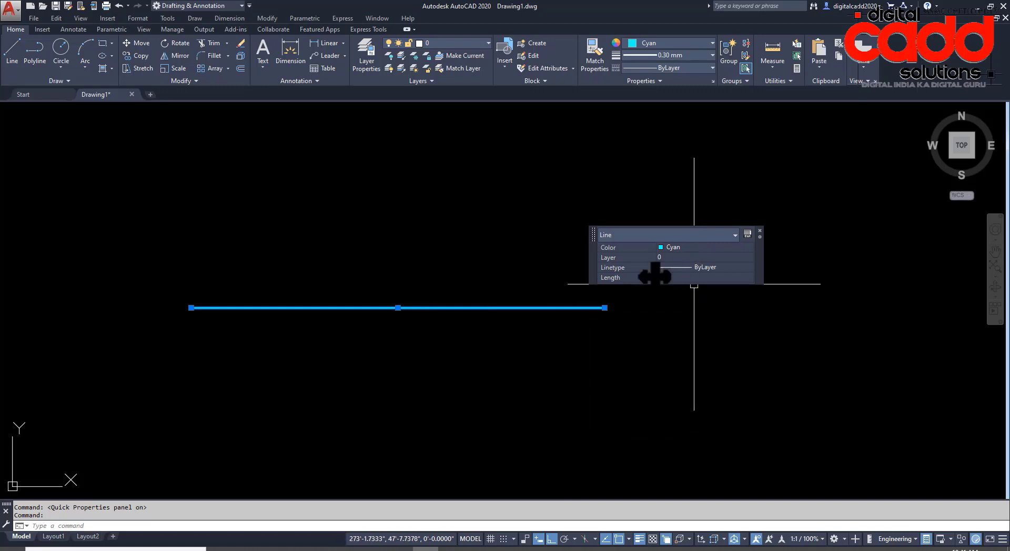
click(684, 247)
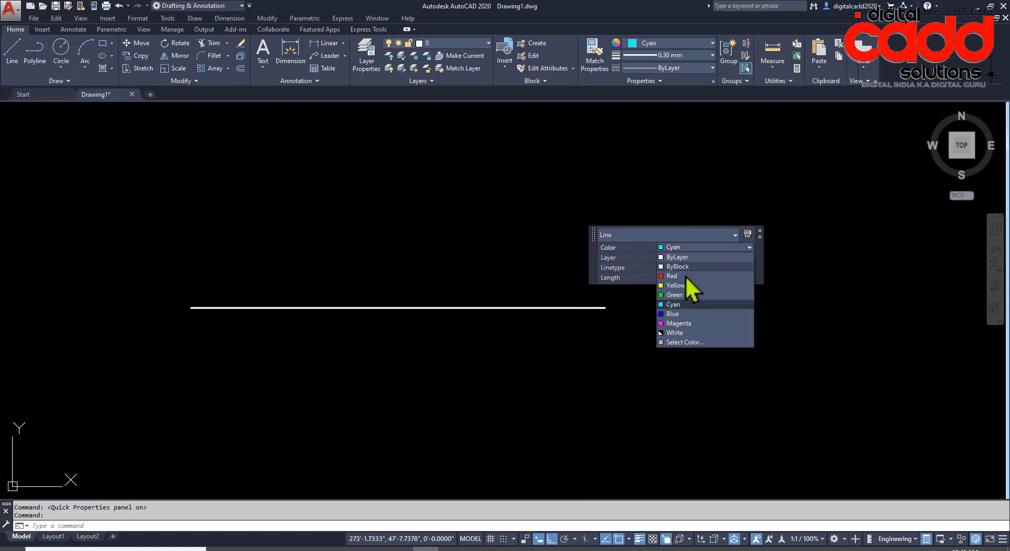
click(675, 276)
key(Escape)
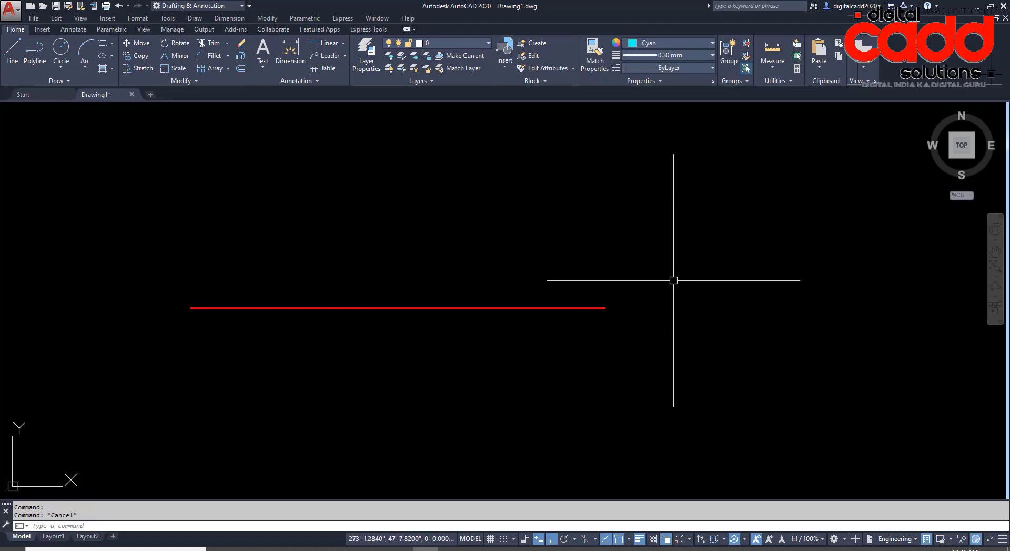
- Open QuickCalc for the red line's length, try a few number keys, and close it without applying a value
click(575, 308)
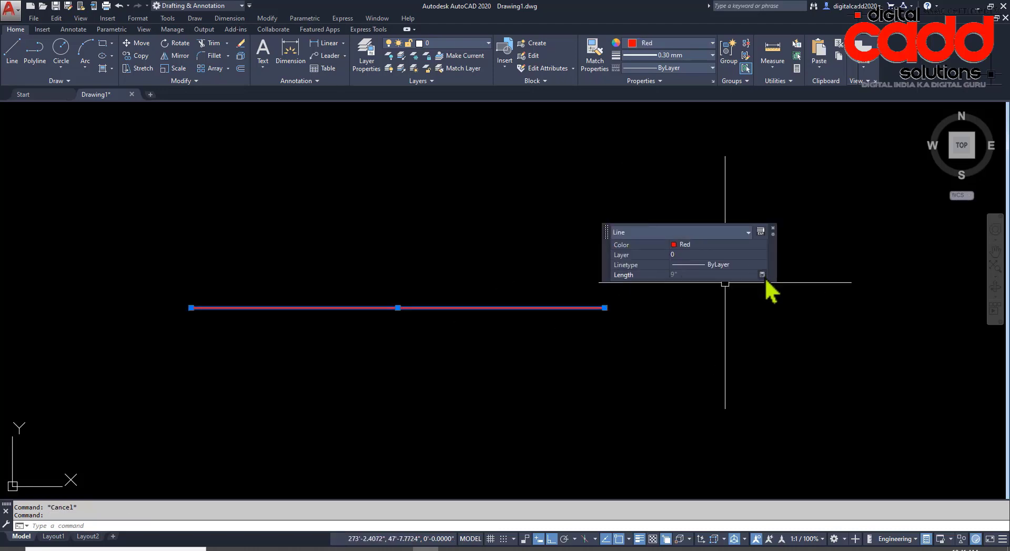
click(761, 274)
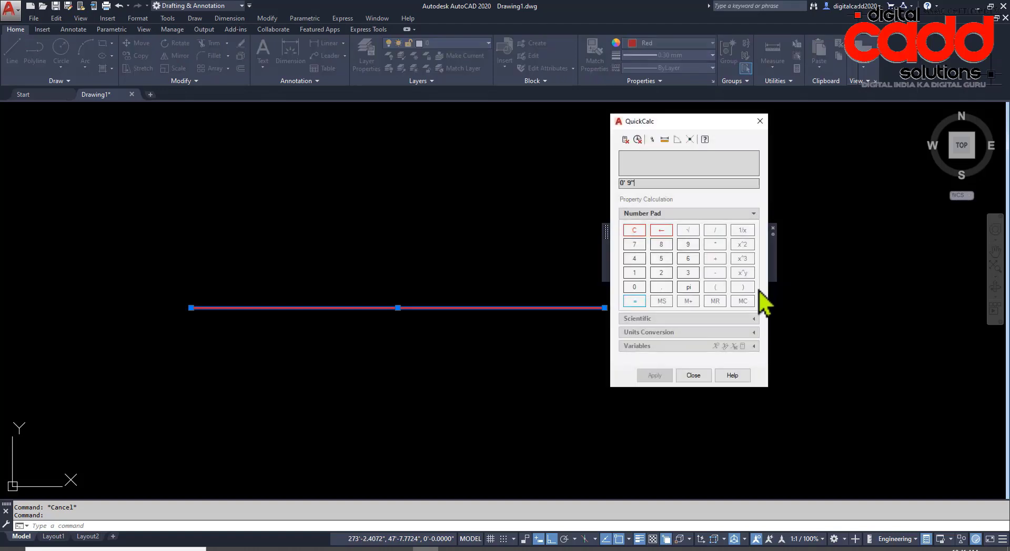
click(663, 275)
click(687, 273)
click(693, 375)
key(Escape)
- Examine the quick properties of the red rectangle, then deselect it
scroll(556, 314, down, 5)
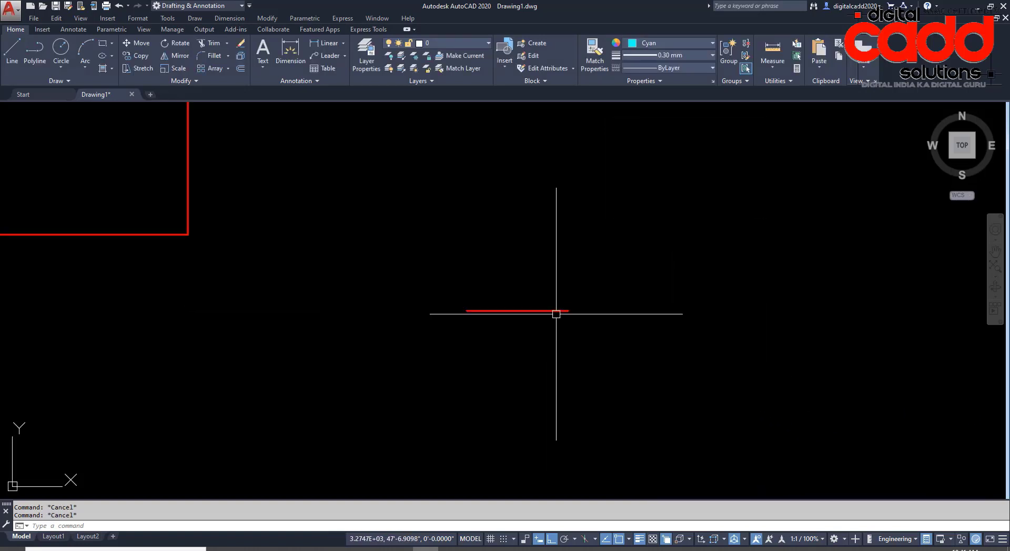
middle_drag(338, 320, 568, 372)
scroll(568, 372, down, 2)
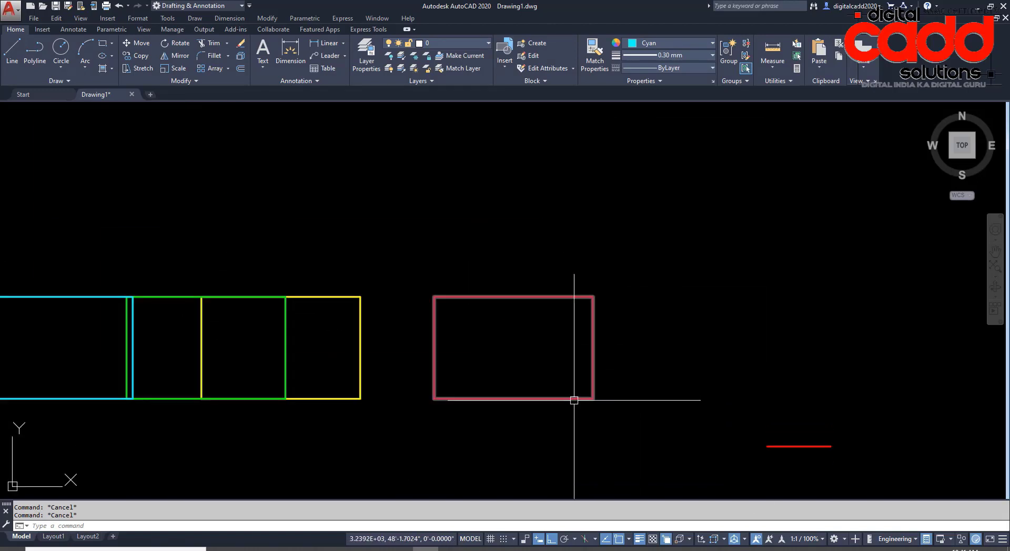
click(574, 400)
middle_drag(372, 394, 737, 329)
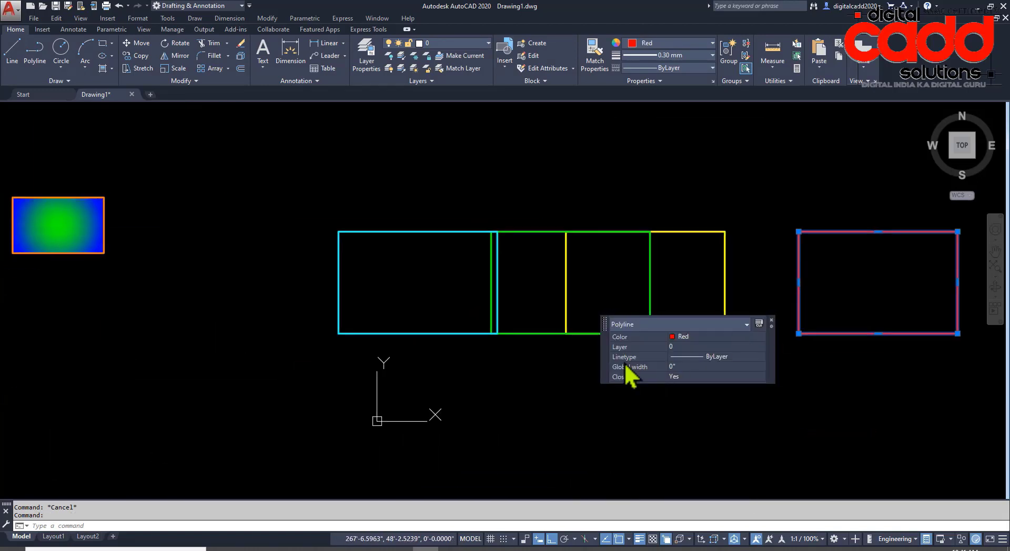
key(Escape)
- Draw a circle with a radius of about 9 inches below the gradient-filled rectangle and show its quick properties
scroll(174, 289, down, 2)
click(61, 49)
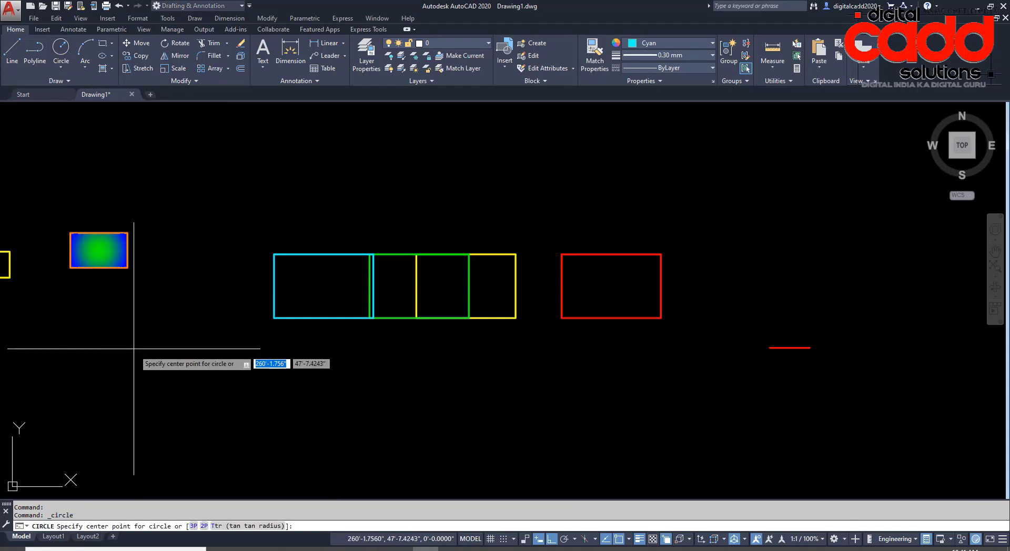
click(147, 371)
click(178, 398)
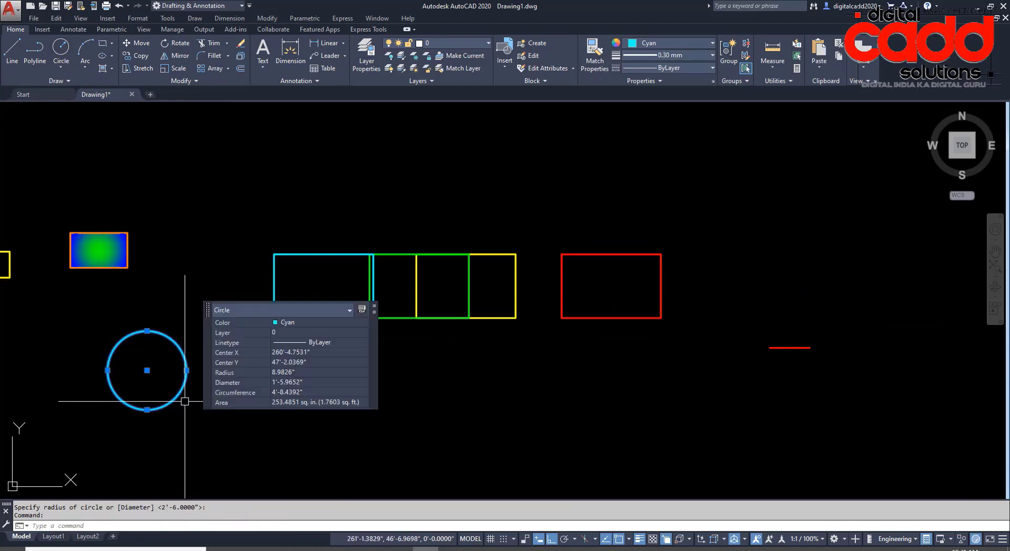
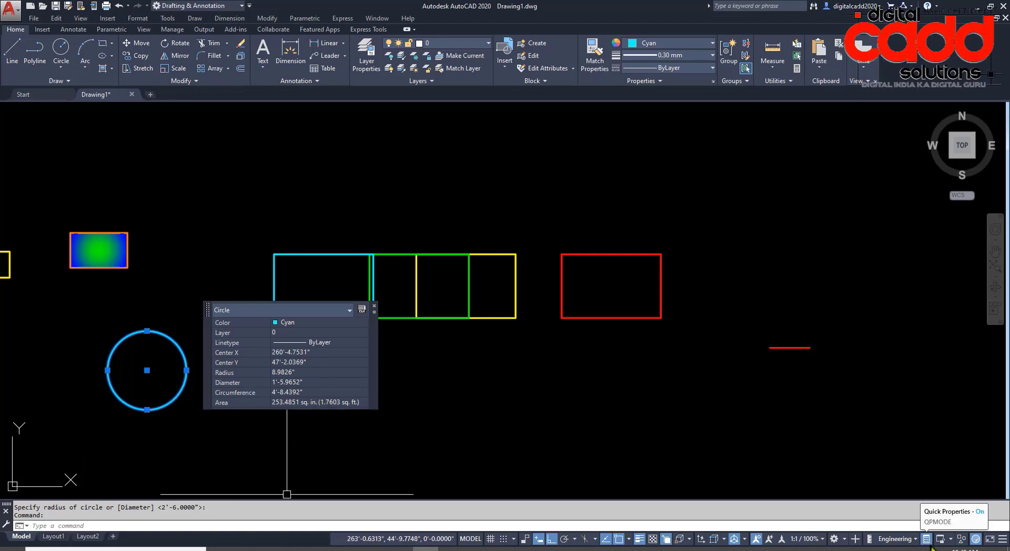
- Turn off Quick Properties and show the full properties of the small yellow rectangle next to the gradient-filled one
click(925, 538)
key(Escape)
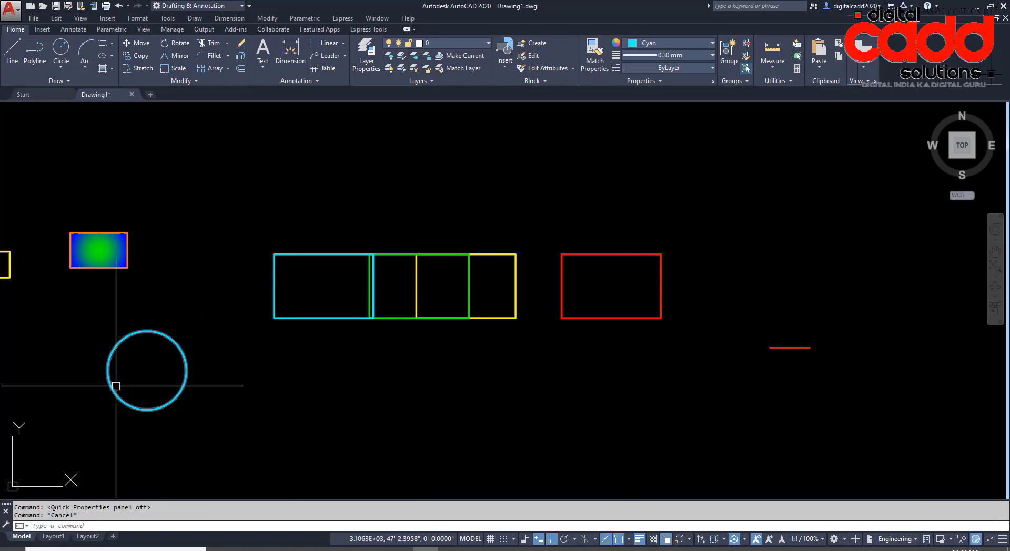
middle_drag(199, 405, 338, 323)
click(103, 181)
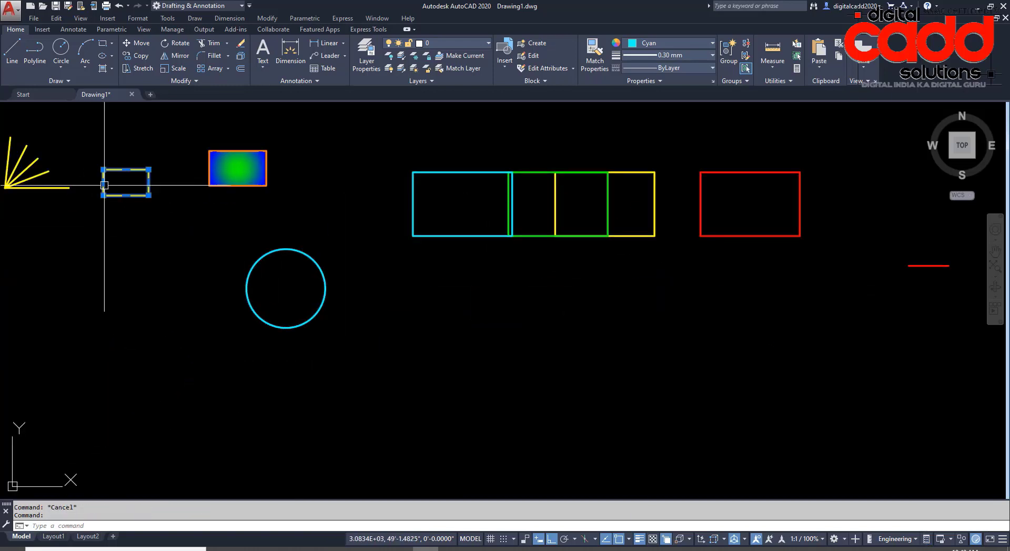
key(ctrl+1)
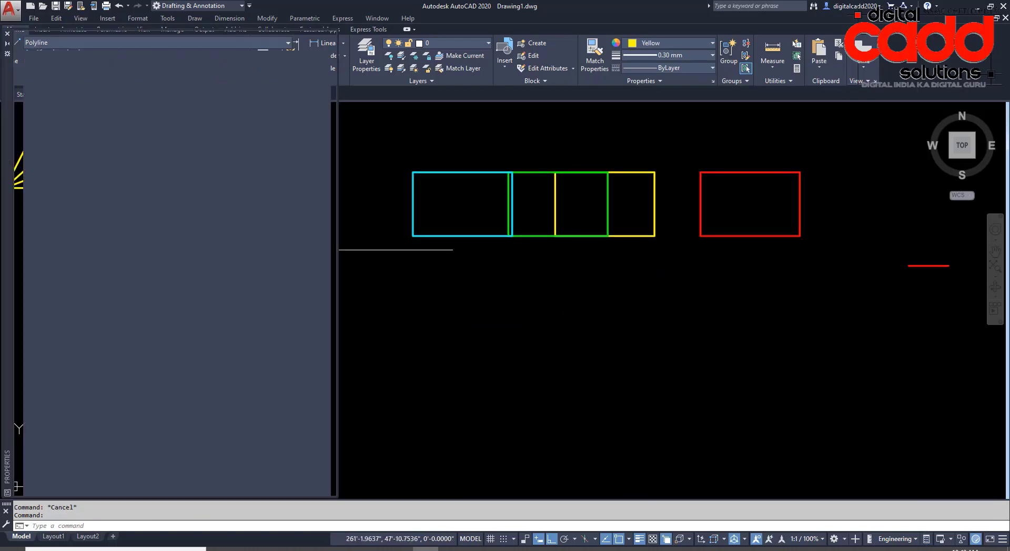
- Deselect the small yellow rectangle and close the Properties palette
mouse_move(367, 275)
middle_down()
mouse_move(797, 391)
mouse_move(466, 354)
middle_up()
key(Escape)
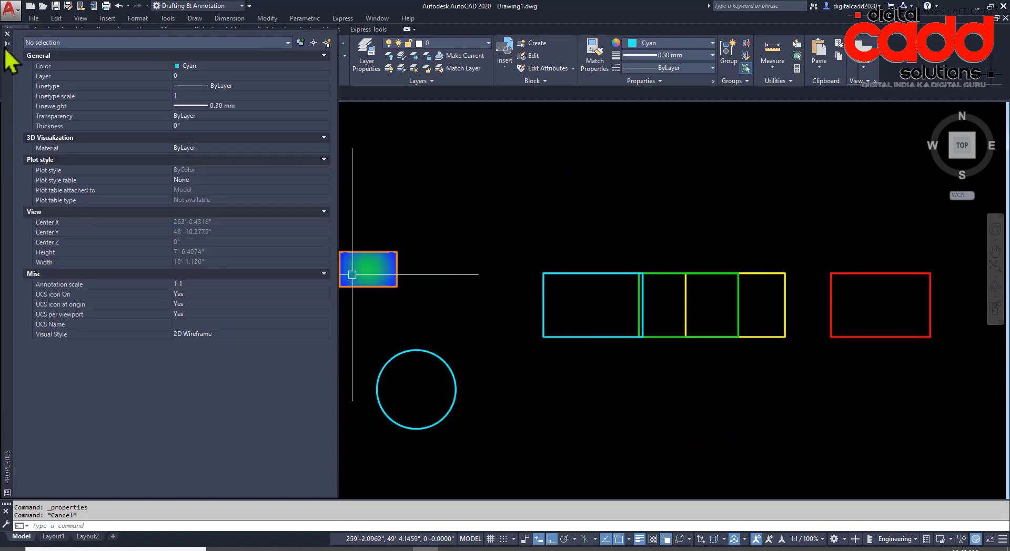
click(7, 33)
middle_drag(570, 349, 374, 326)
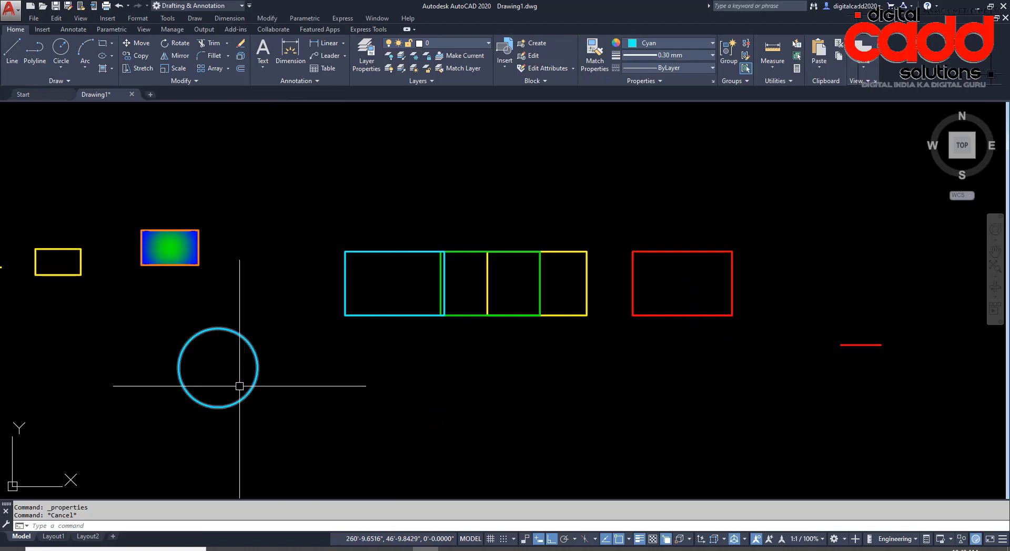
- Select and deselect the cyan circle, turn Quick Properties back on, and show the circle's quick properties before deselecting it again
click(257, 371)
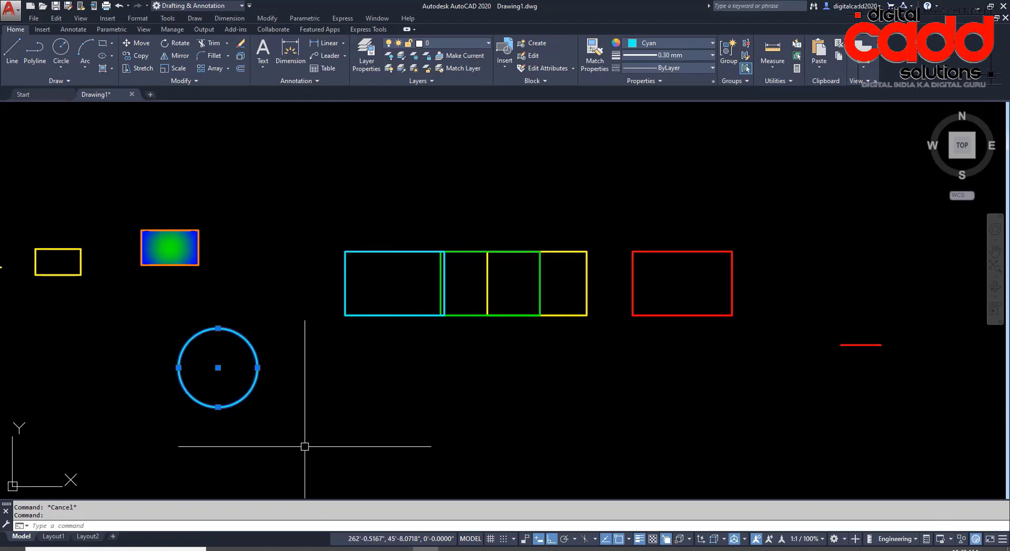
key(Escape)
click(928, 538)
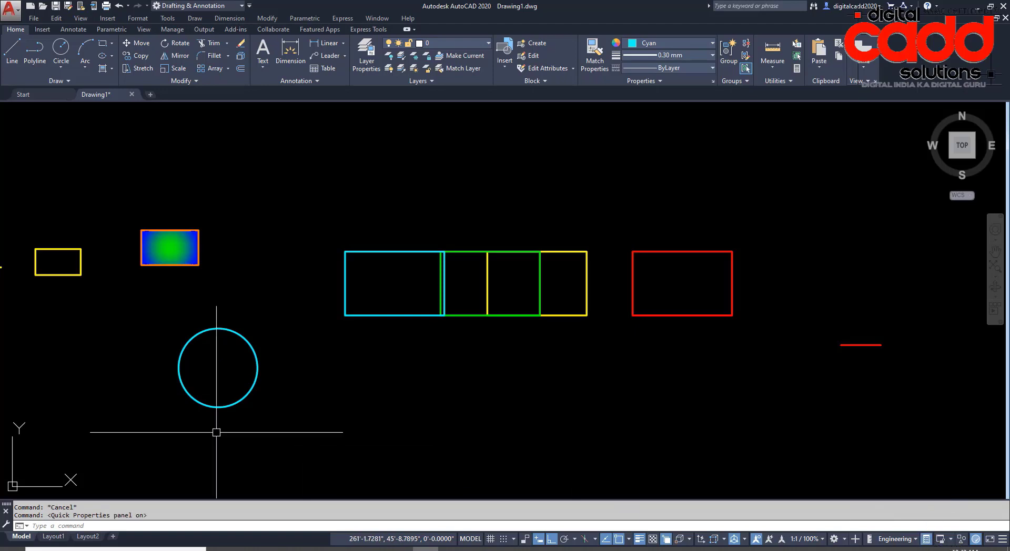
click(225, 405)
click(203, 418)
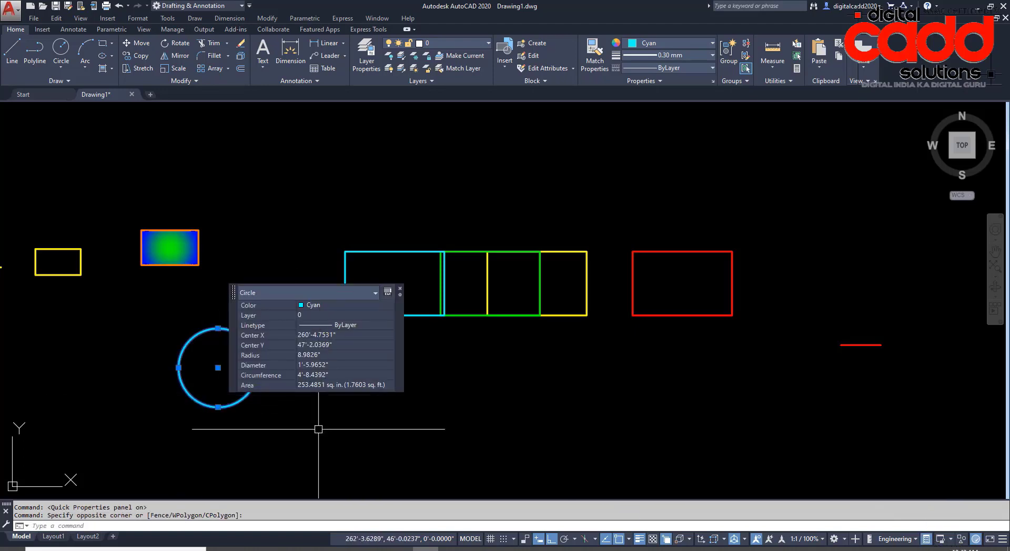
key(Escape)
- Toggle Clean Screen on and off several times, finishing with the full interface restored
middle_drag(666, 409, 363, 327)
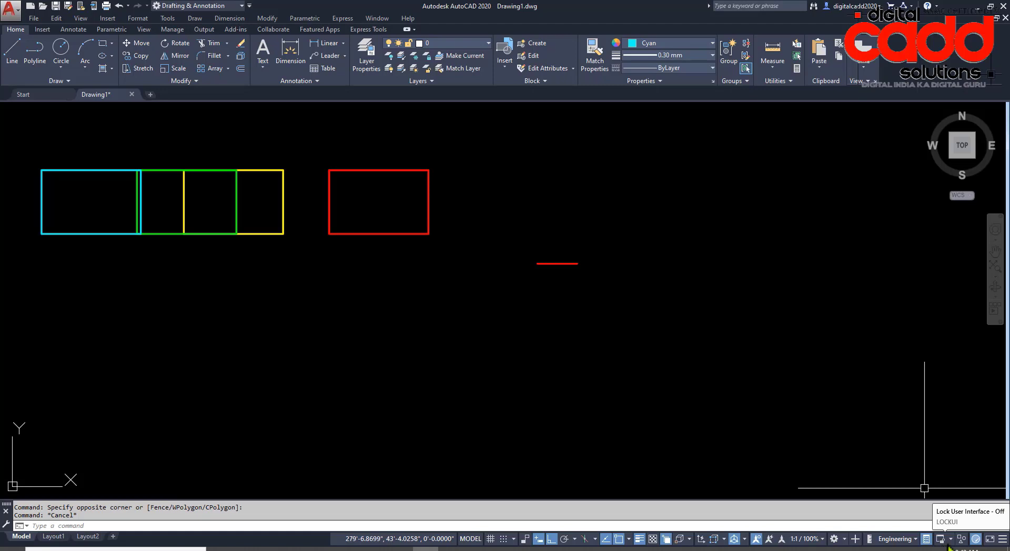
click(990, 541)
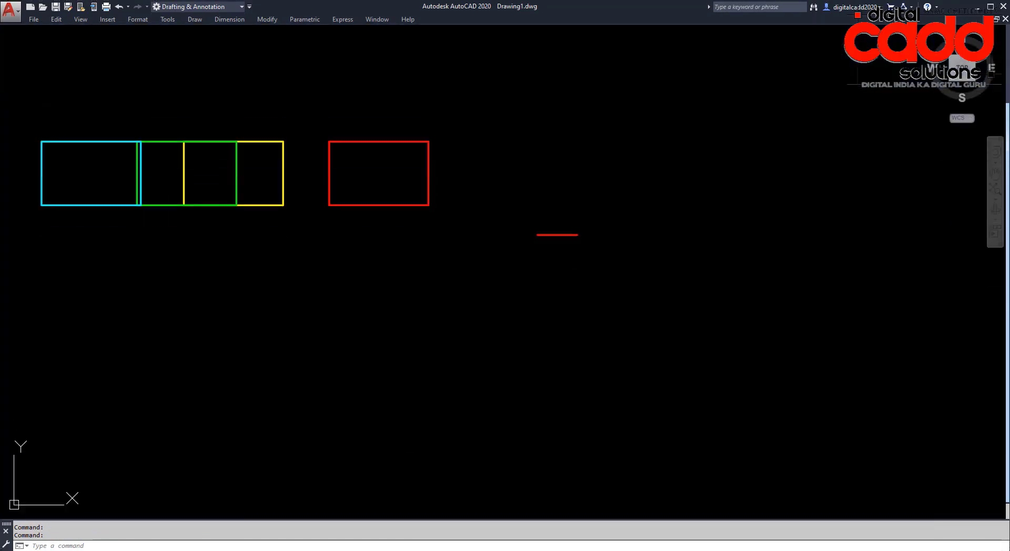
click(987, 543)
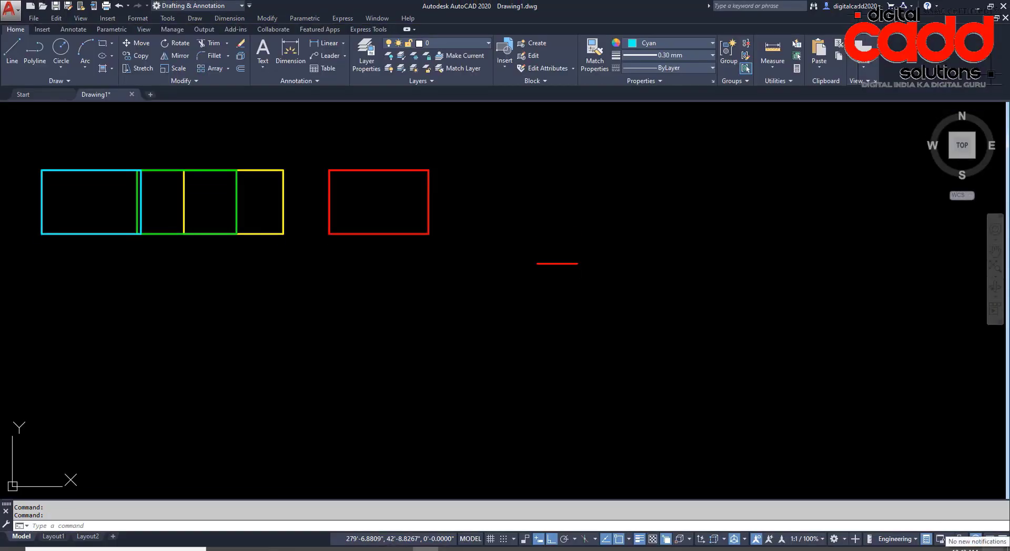
click(989, 541)
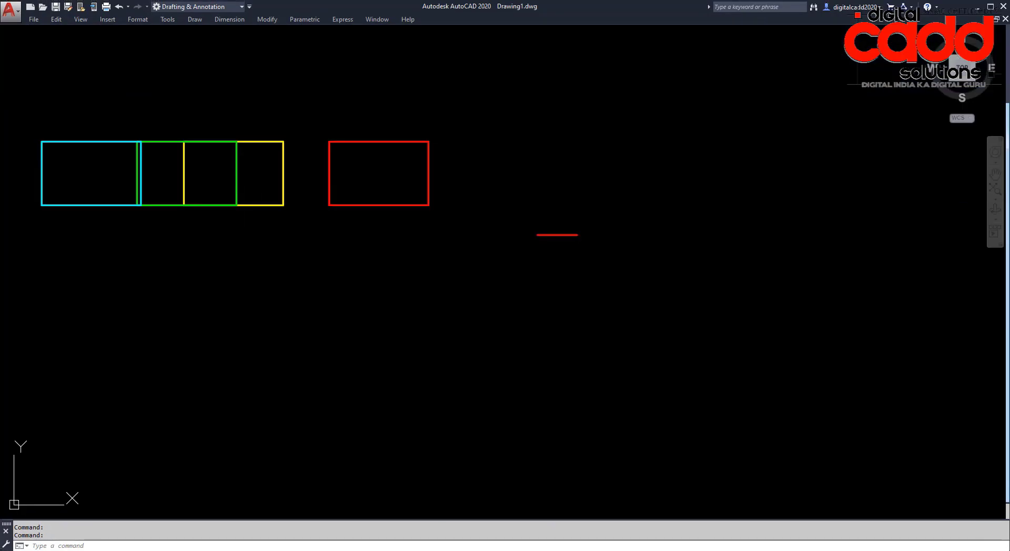
click(990, 542)
click(989, 546)
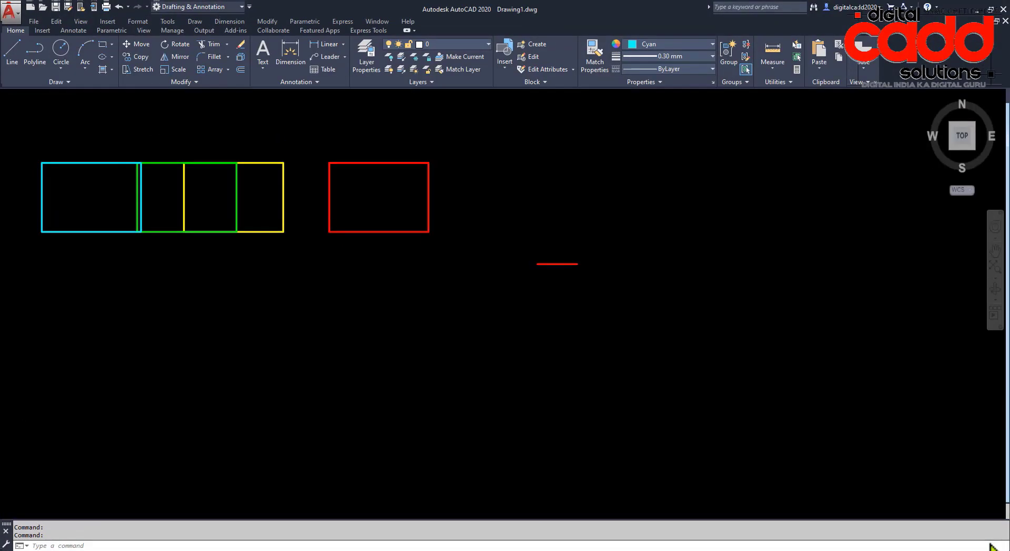
click(990, 546)
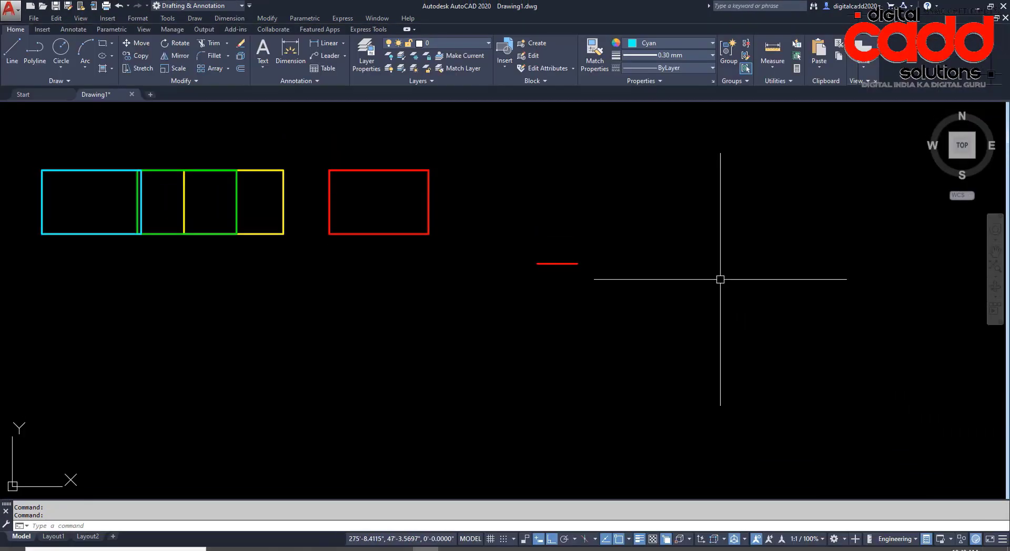
key(ctrl+0)
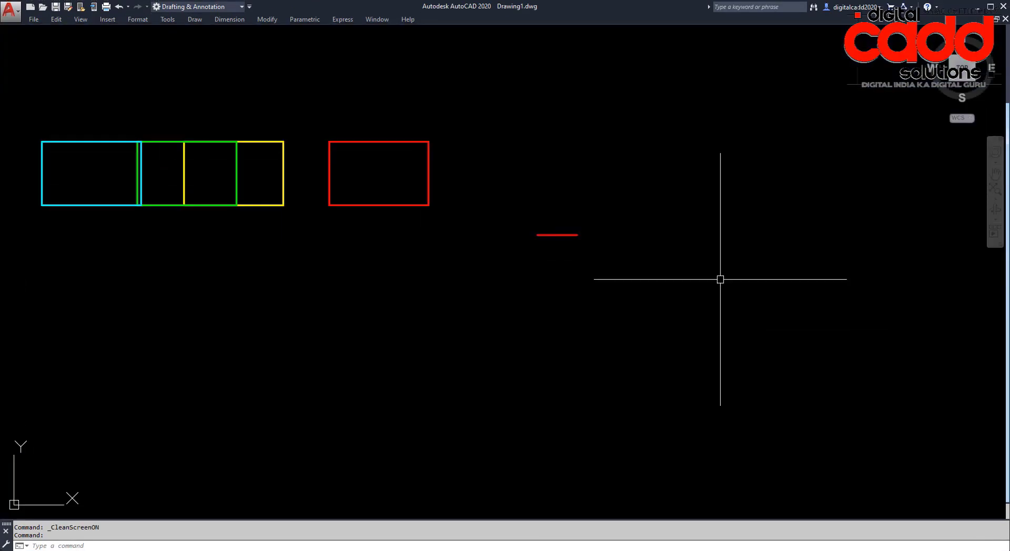
key(ctrl+0)
key(ctrl+0)
key(ctrl+0)
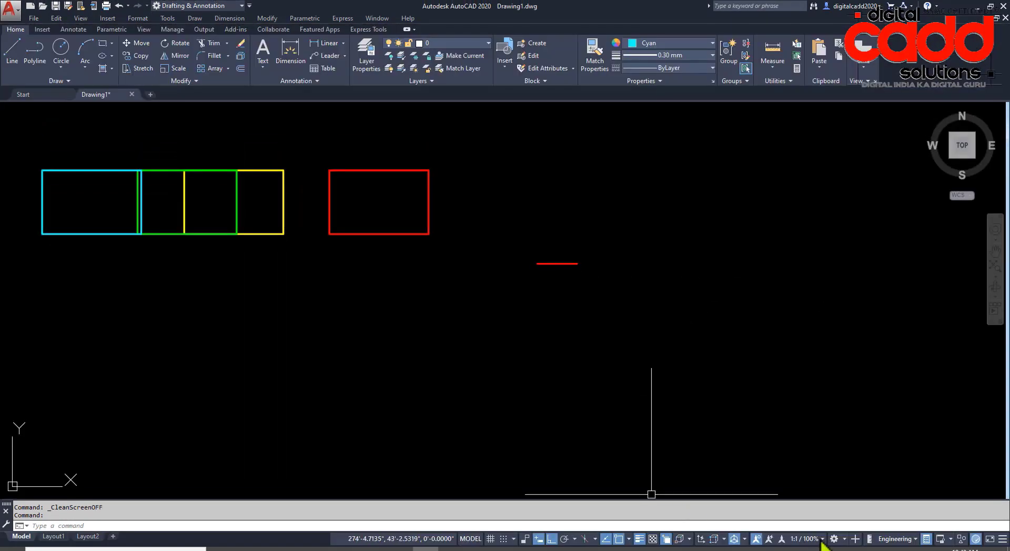
- Open the status bar customization list, review the available tools, and close it without changing any
middle_drag(412, 343, 571, 393)
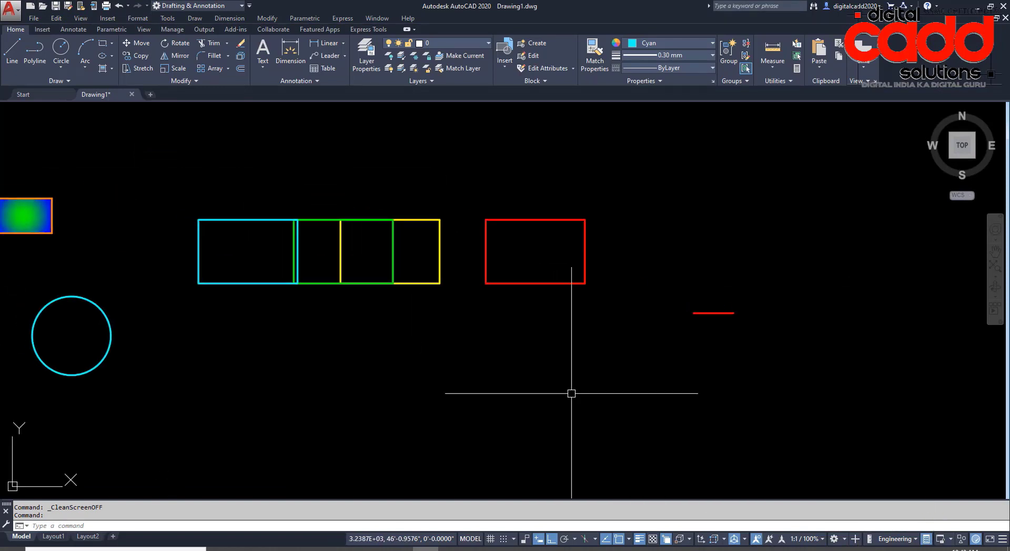
scroll(579, 329, down, 2)
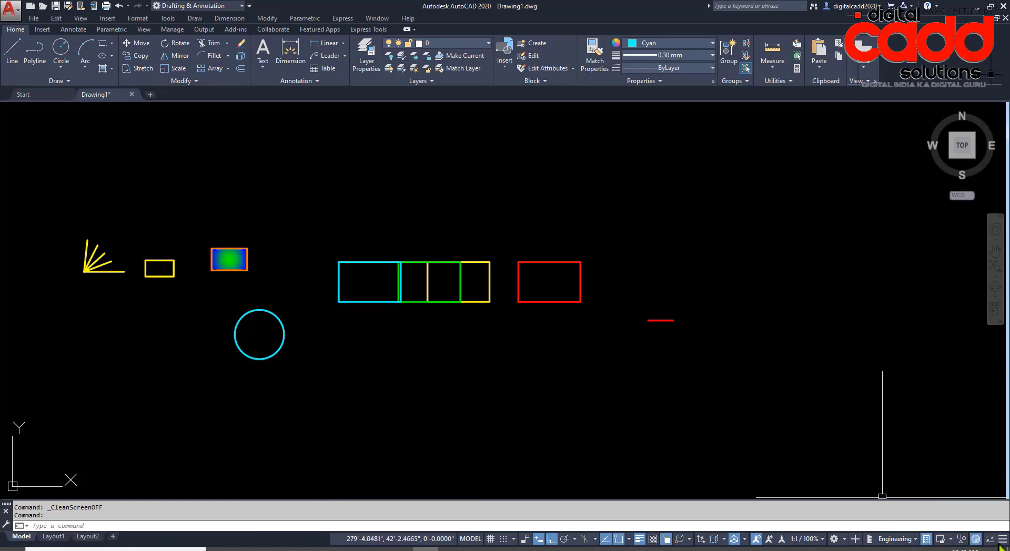
click(1002, 538)
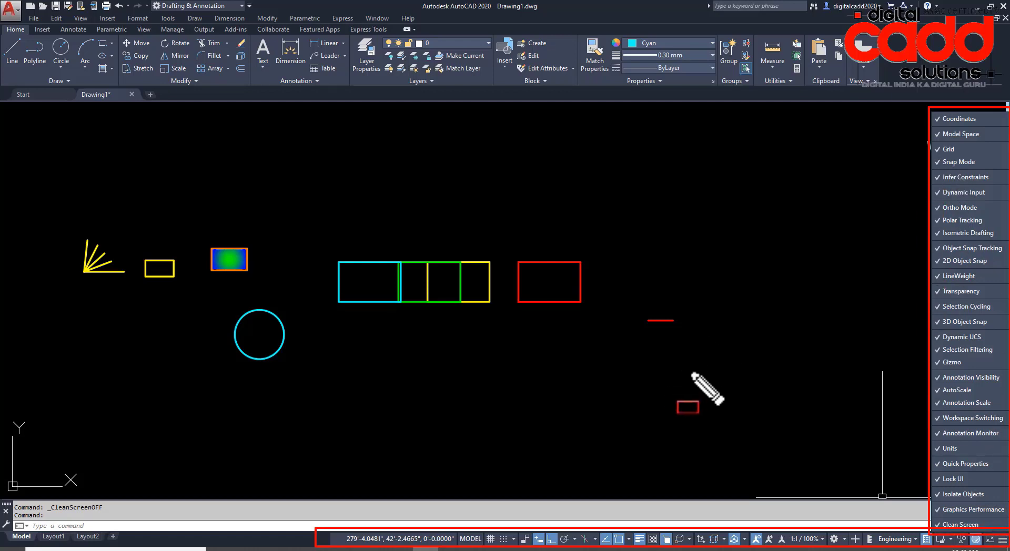
key(Escape)
middle_drag(363, 334, 434, 333)
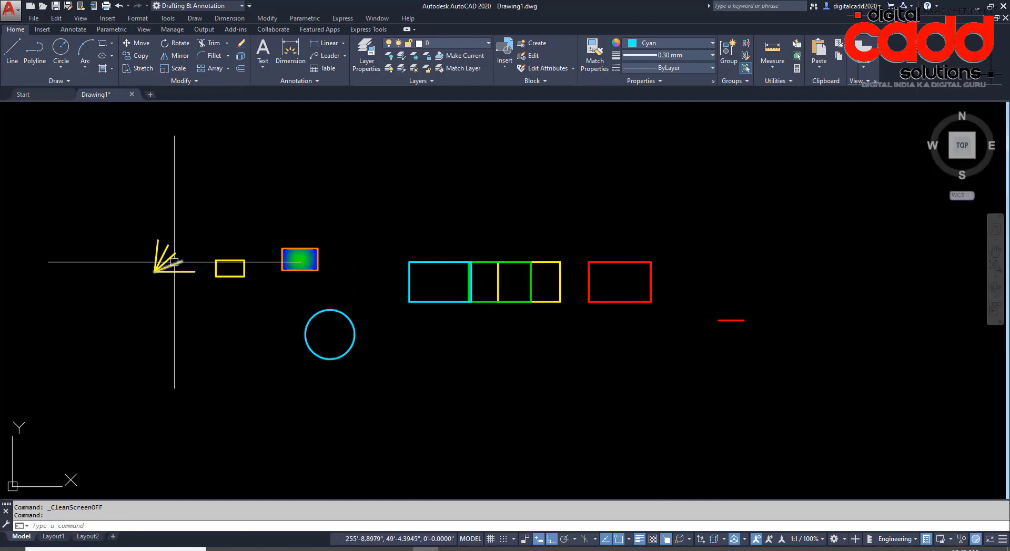
scroll(167, 258, up, 4)
scroll(174, 274, down, 2)
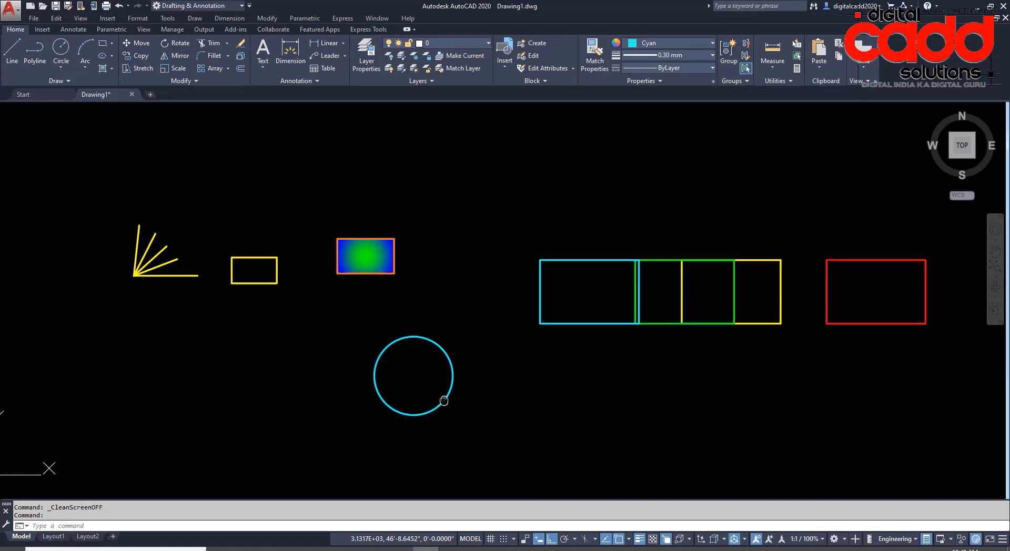
mouse_move(541, 410)
middle_down()
mouse_move(491, 383)
mouse_move(330, 362)
middle_up()
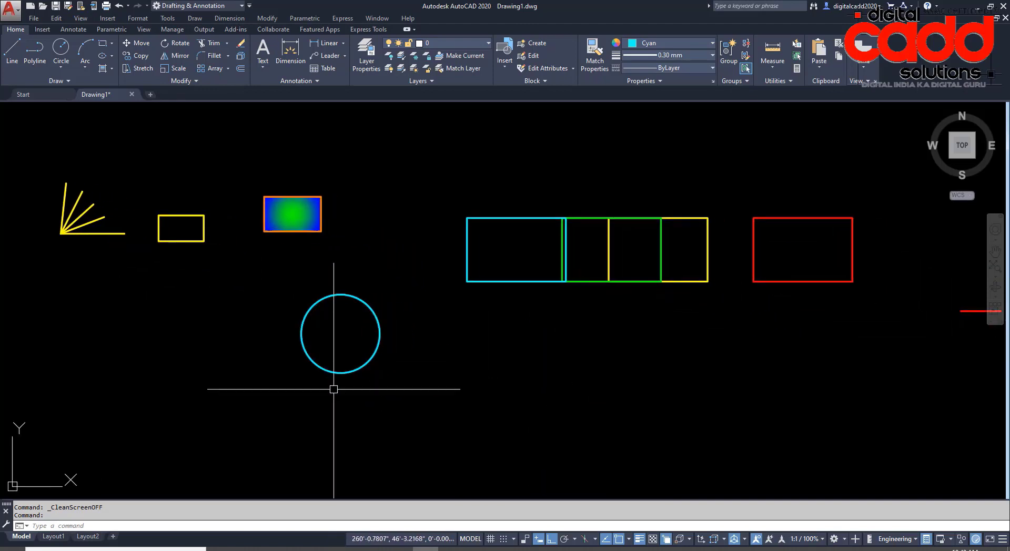
mouse_move(719, 355)
middle_down()
mouse_move(463, 388)
mouse_move(642, 380)
middle_up()
mouse_move(168, 311)
middle_down()
mouse_move(387, 340)
mouse_move(282, 320)
mouse_move(302, 326)
middle_up()
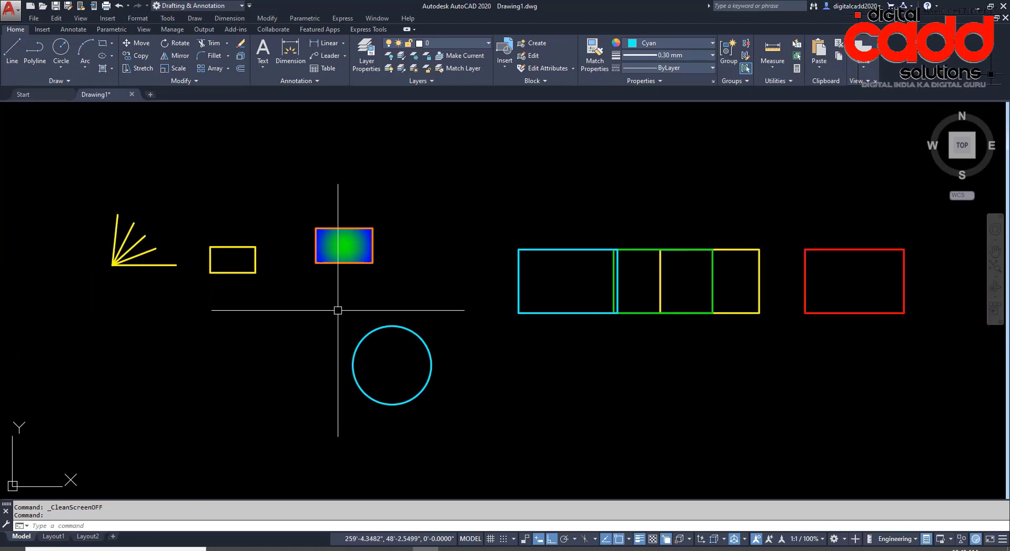
mouse_move(885, 300)
middle_down()
mouse_move(685, 313)
mouse_move(863, 279)
middle_up()
middle_drag(636, 325, 623, 357)
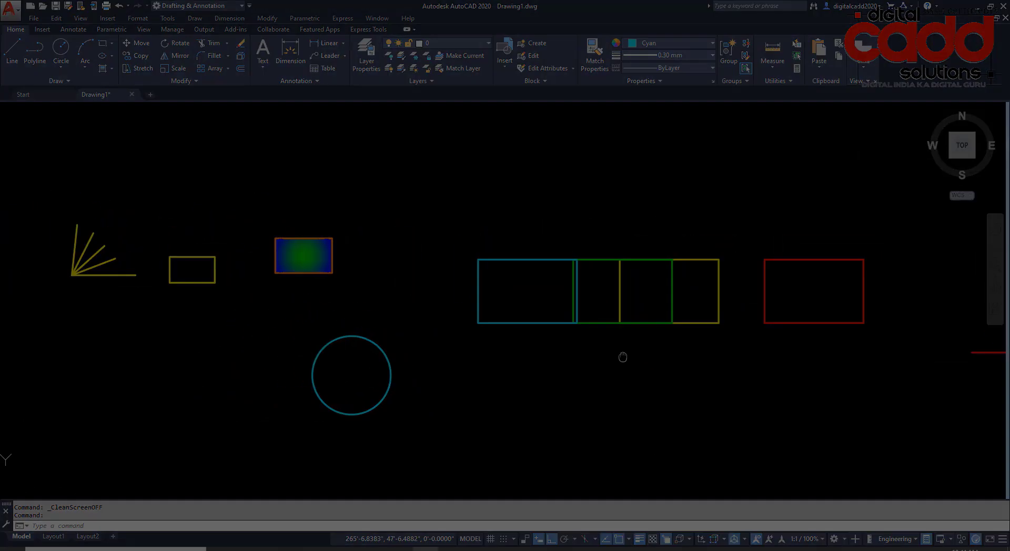